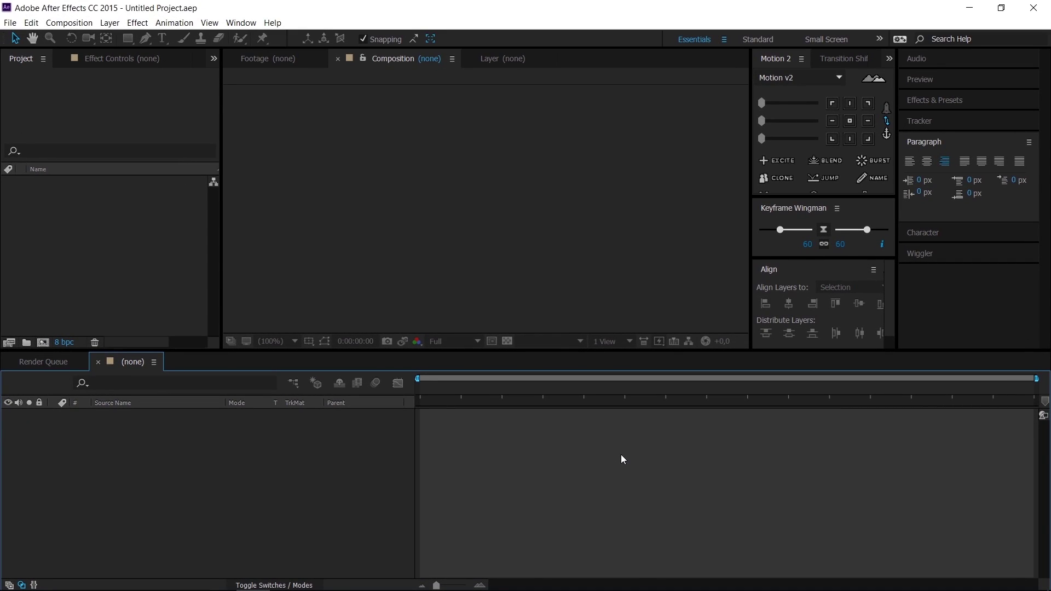
Create and open a 700 × 100 px composition named Text at 30 fps, 6 seconds.
key("ctrl+n")
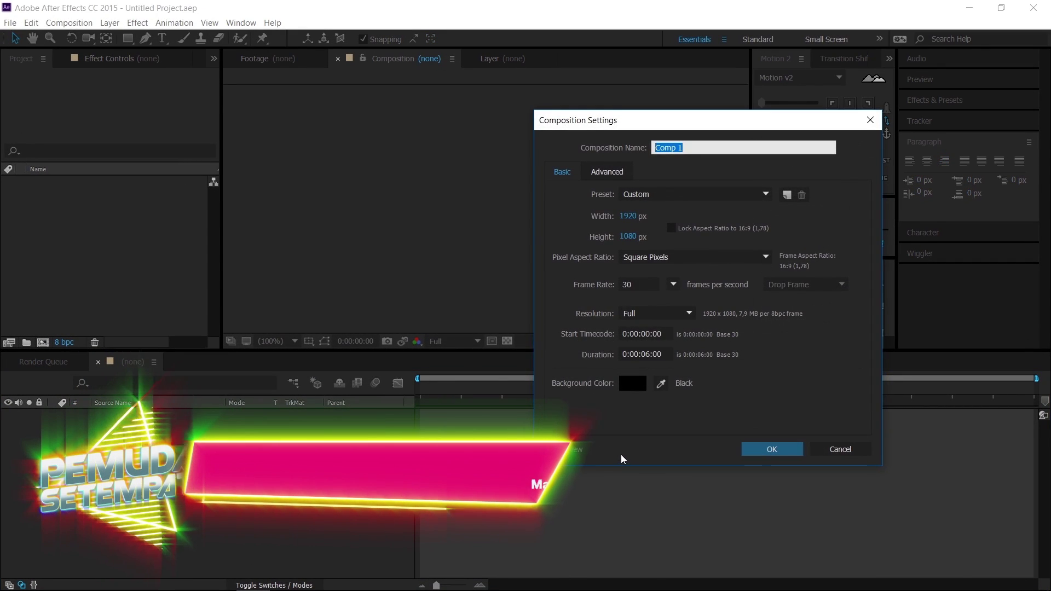
type("Text")
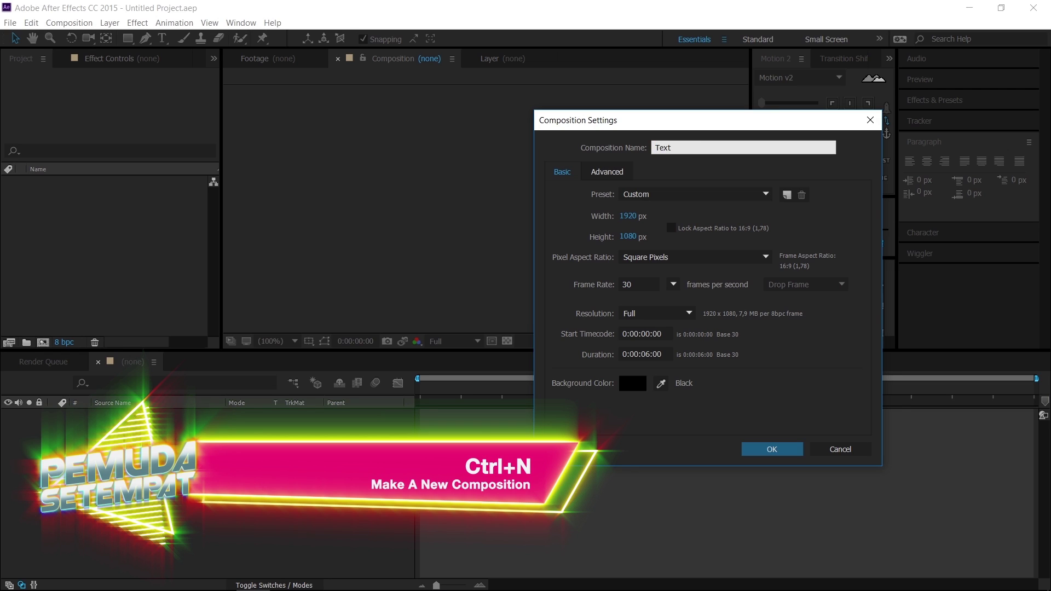
key("Tab")
key("Tab")
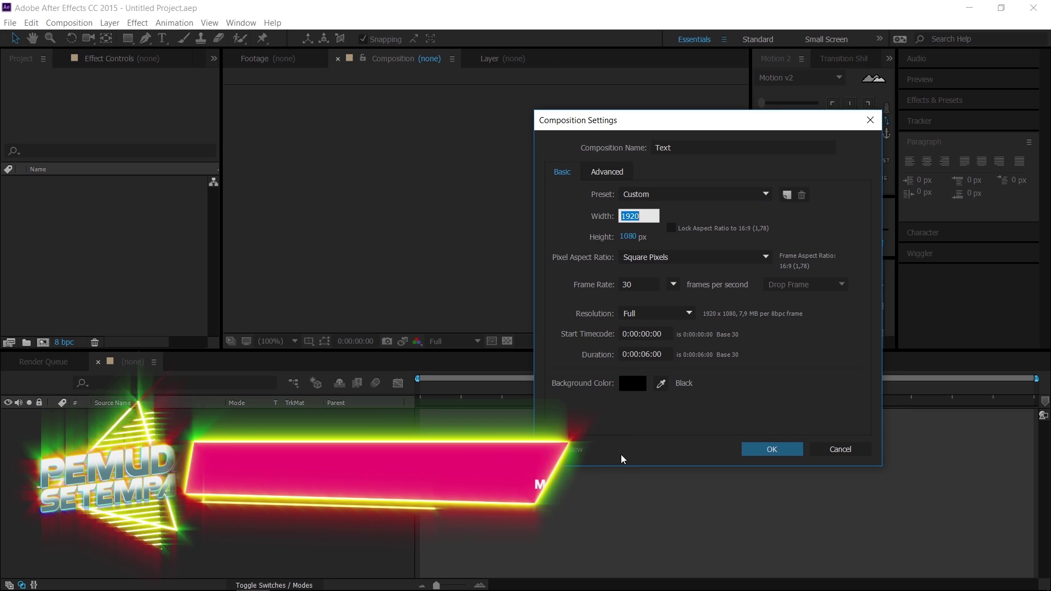
type("700")
key("Tab")
type("100")
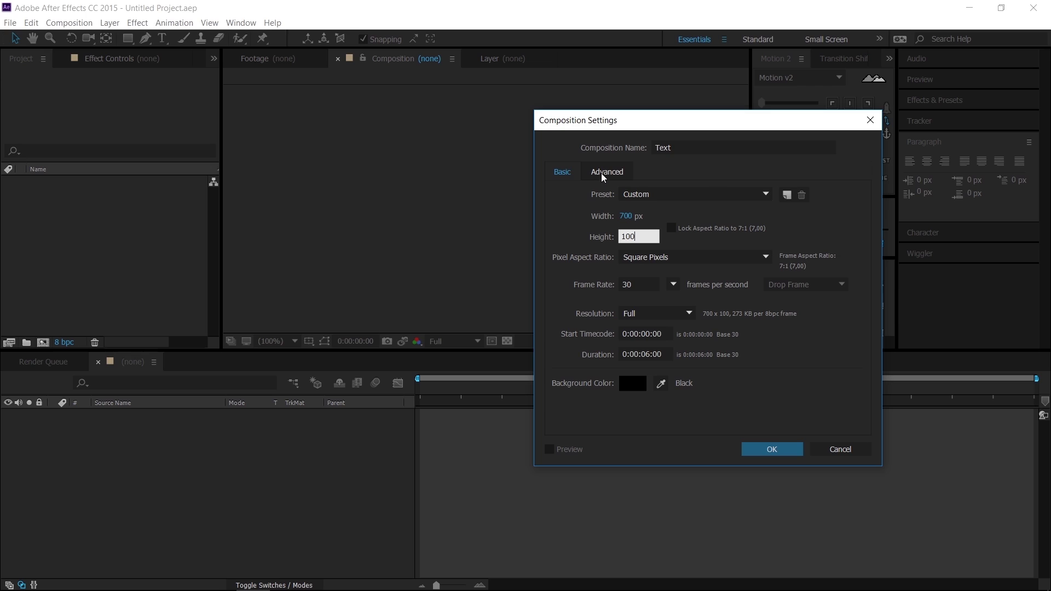
left_click(603, 174)
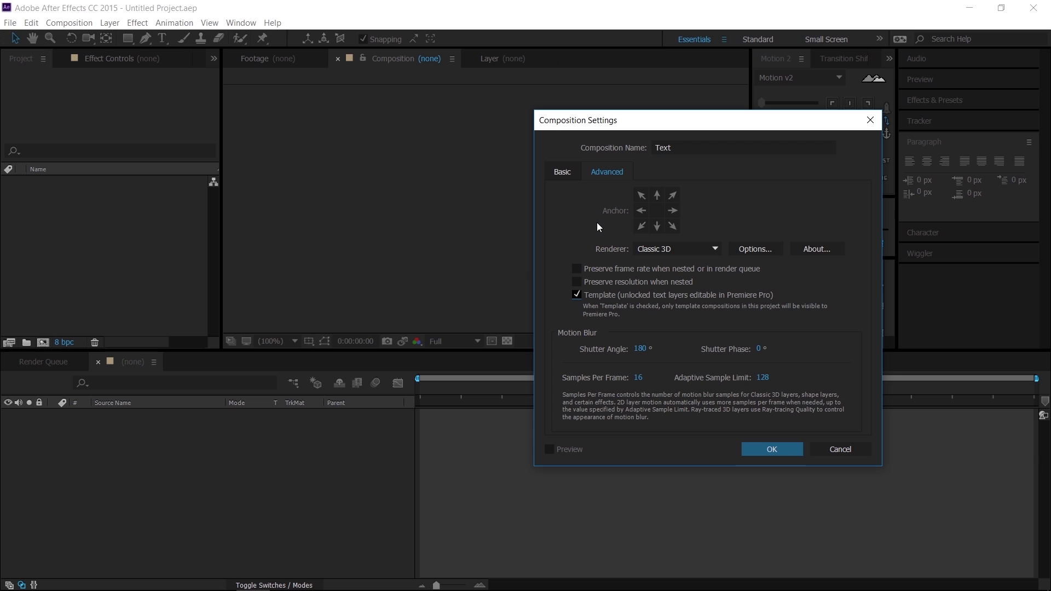
left_click(566, 178)
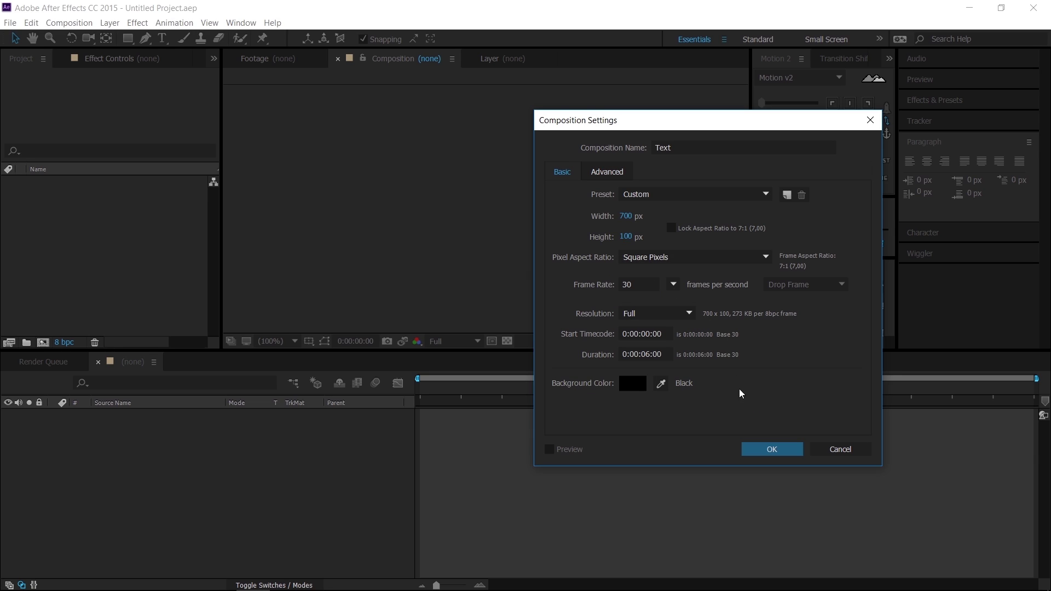
left_click(761, 449)
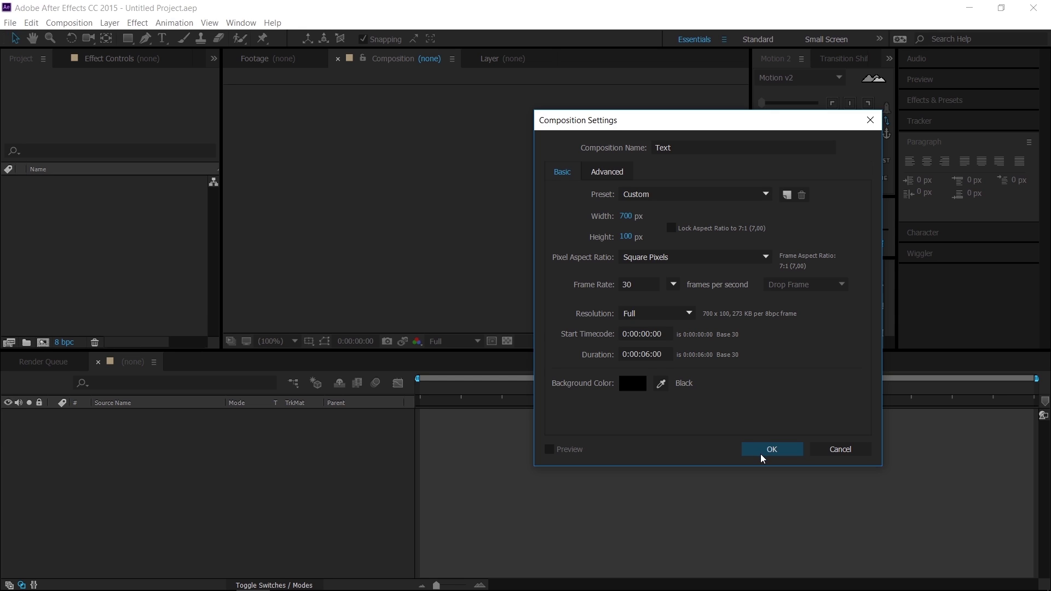
left_click(764, 450)
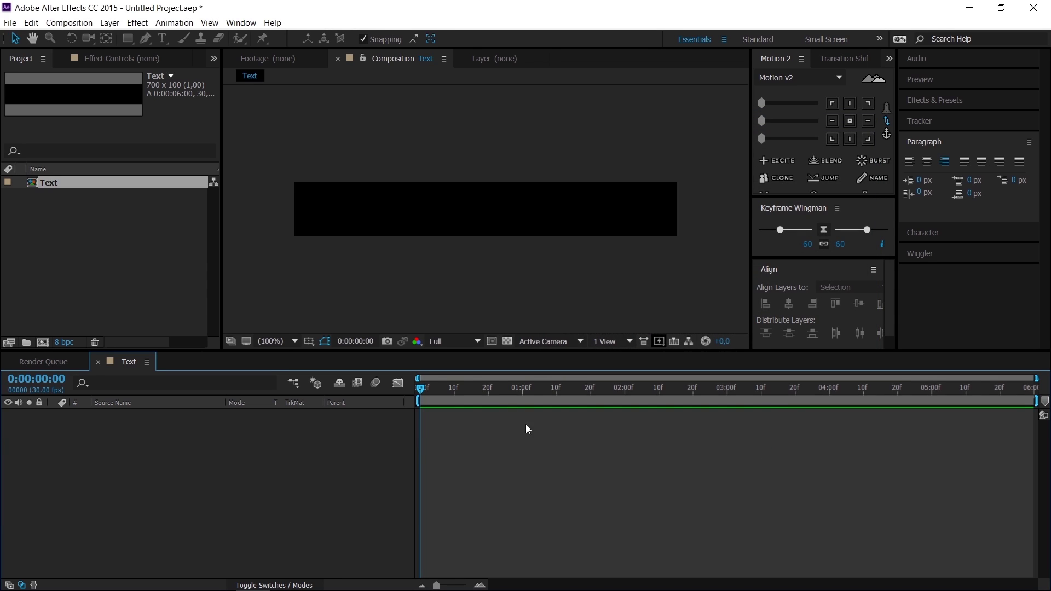
Type PEMUDA SETEMPAT as a text layer and centre it in the composition.
left_click(145, 258)
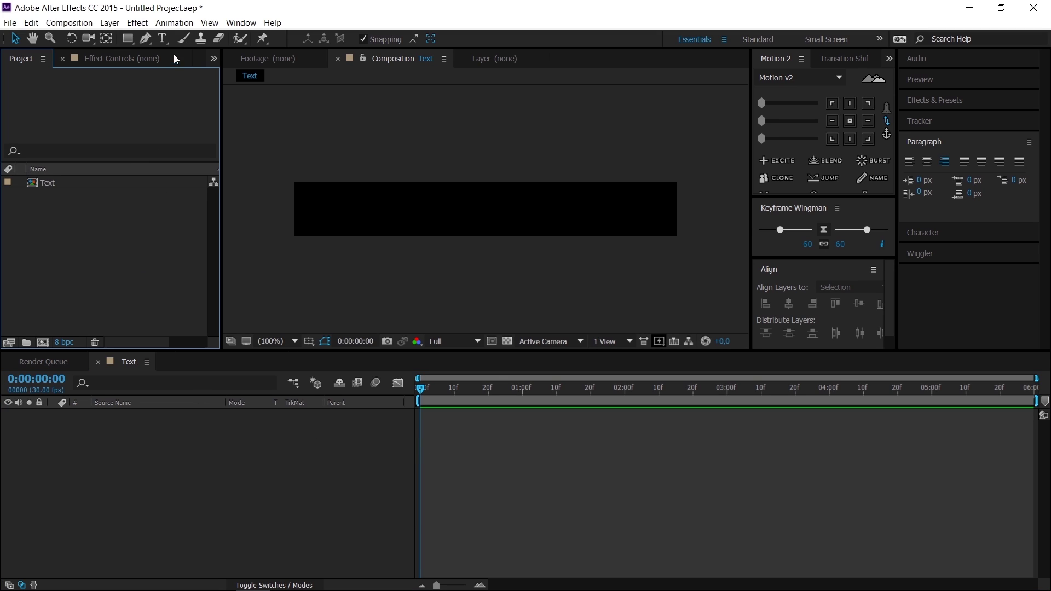
left_click(162, 38)
left_click(317, 210)
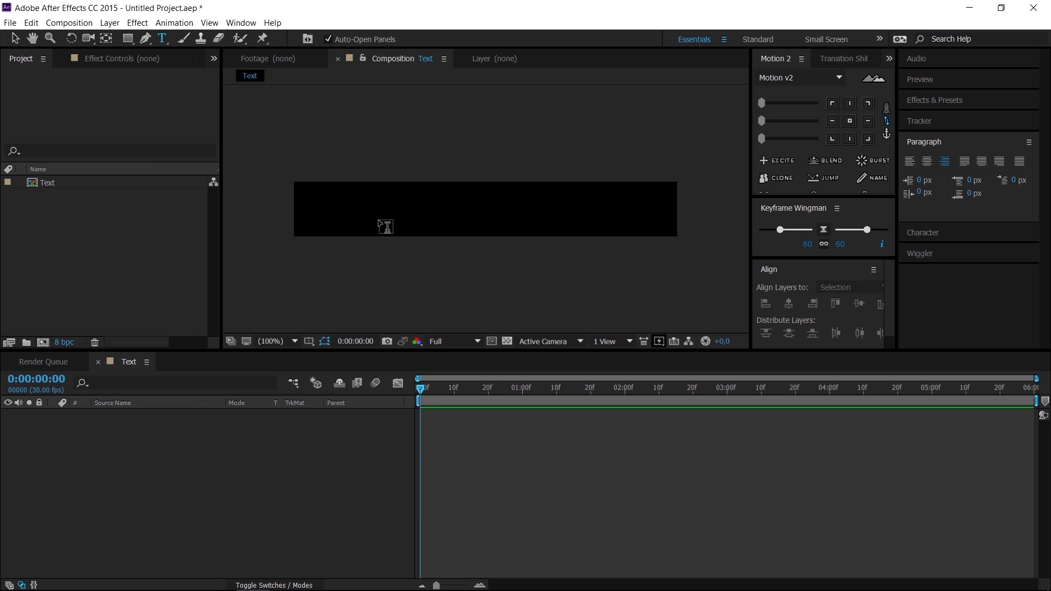
type("PEMUD")
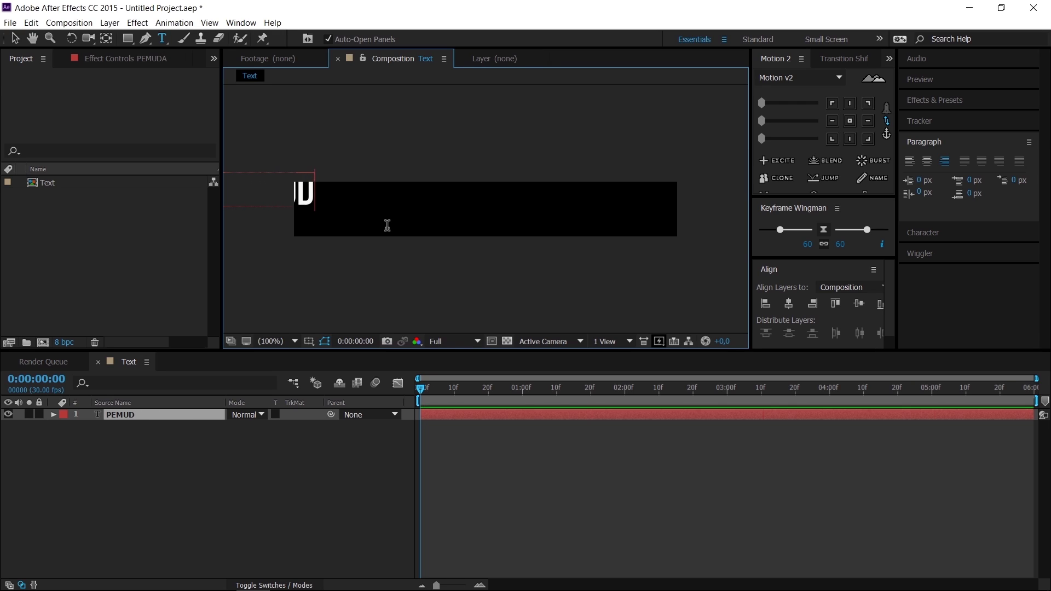
type("A SETEMPAT")
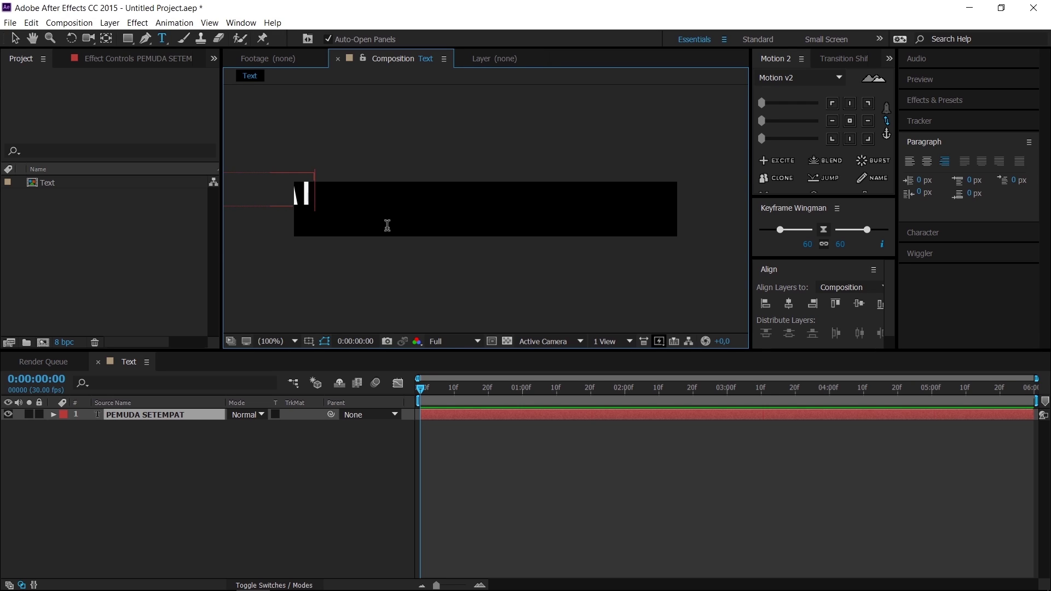
left_click(15, 38)
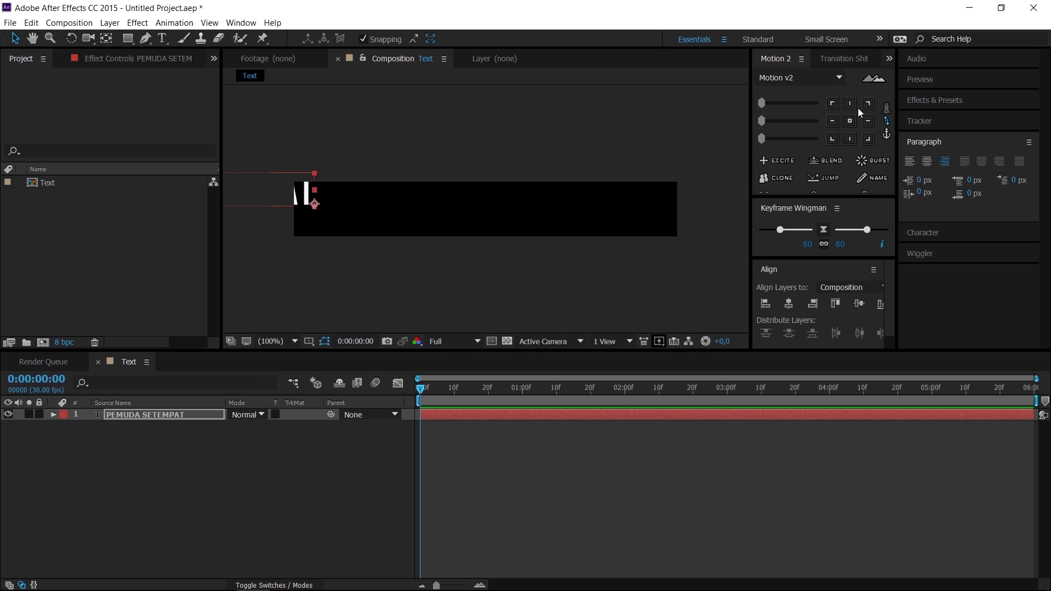
left_click(851, 120)
left_click(835, 303)
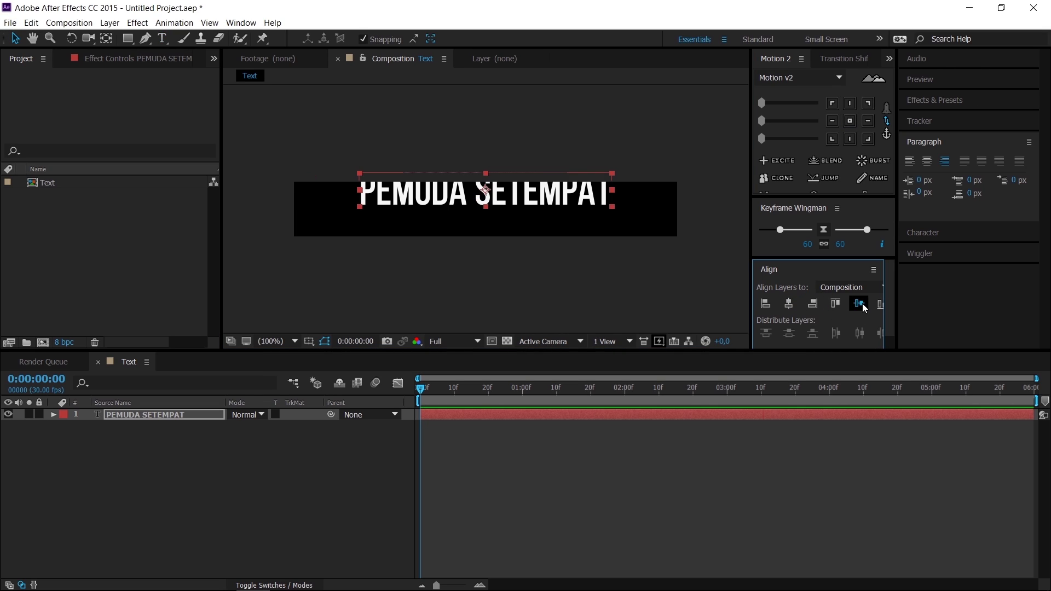
left_click(859, 304)
Set the font size to 110 px and re-centre the text in the frame.
left_click(929, 232)
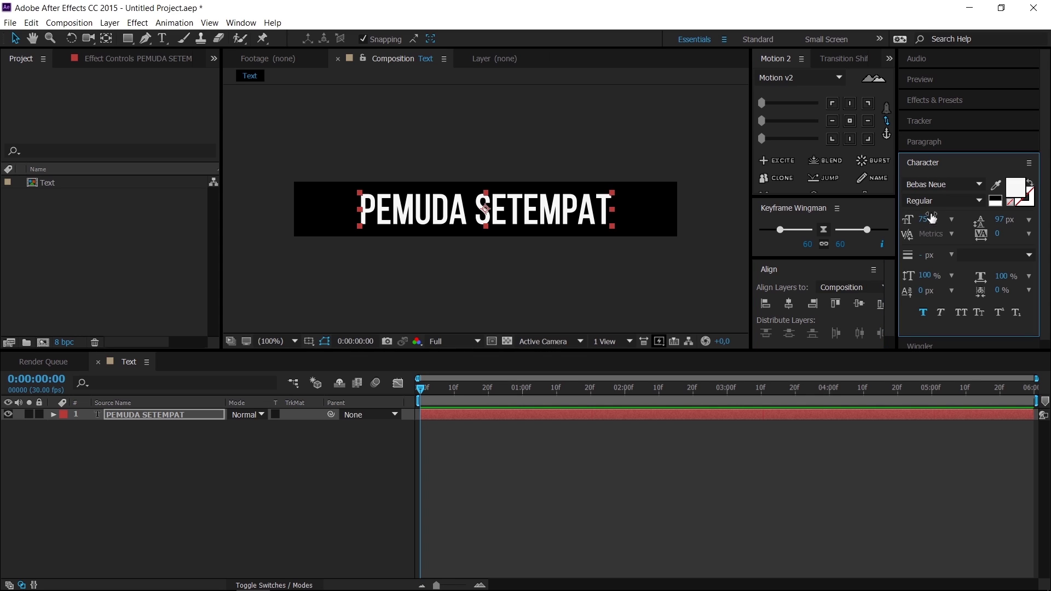
left_click(932, 219)
type("110")
key("Return")
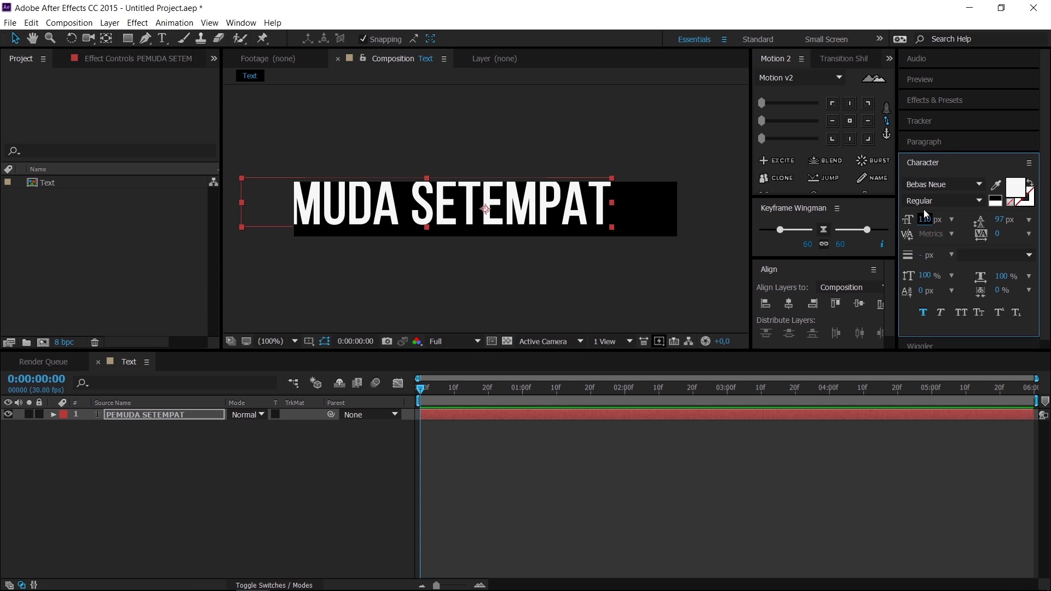
left_click(850, 121)
left_click(789, 304)
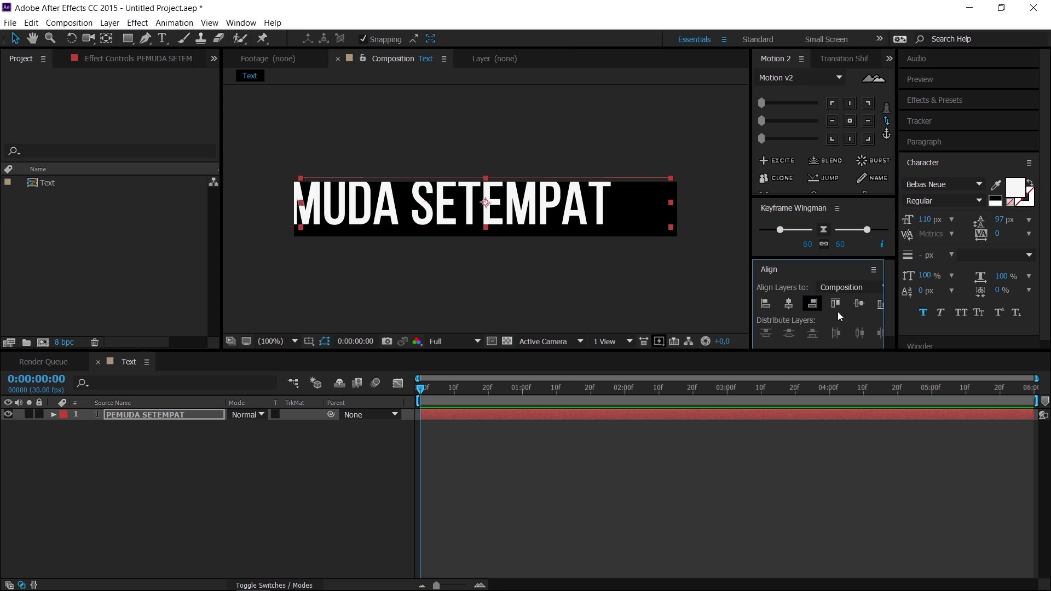
left_click(859, 303)
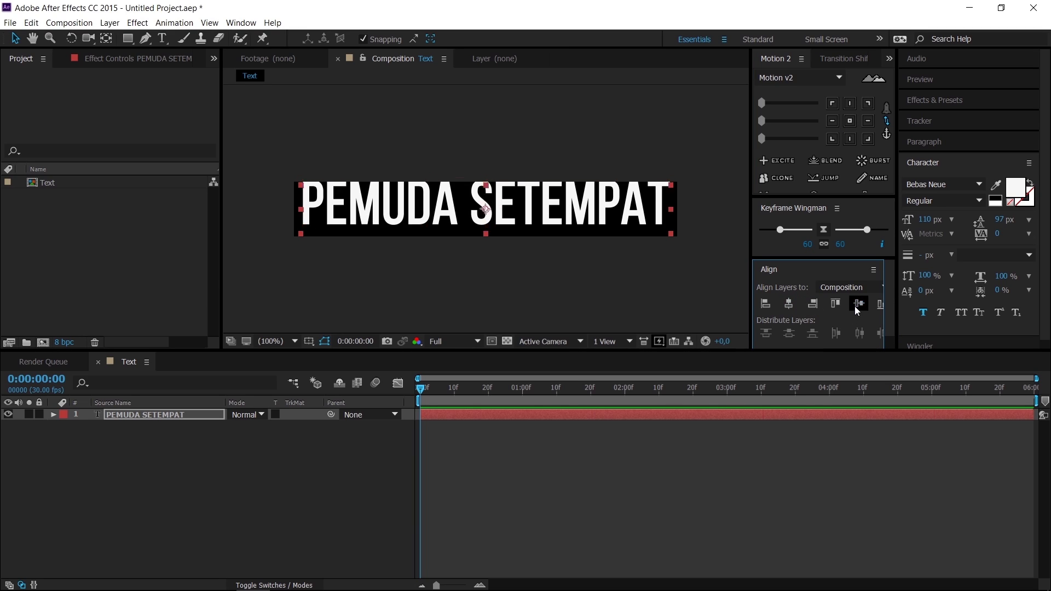
left_click(947, 164)
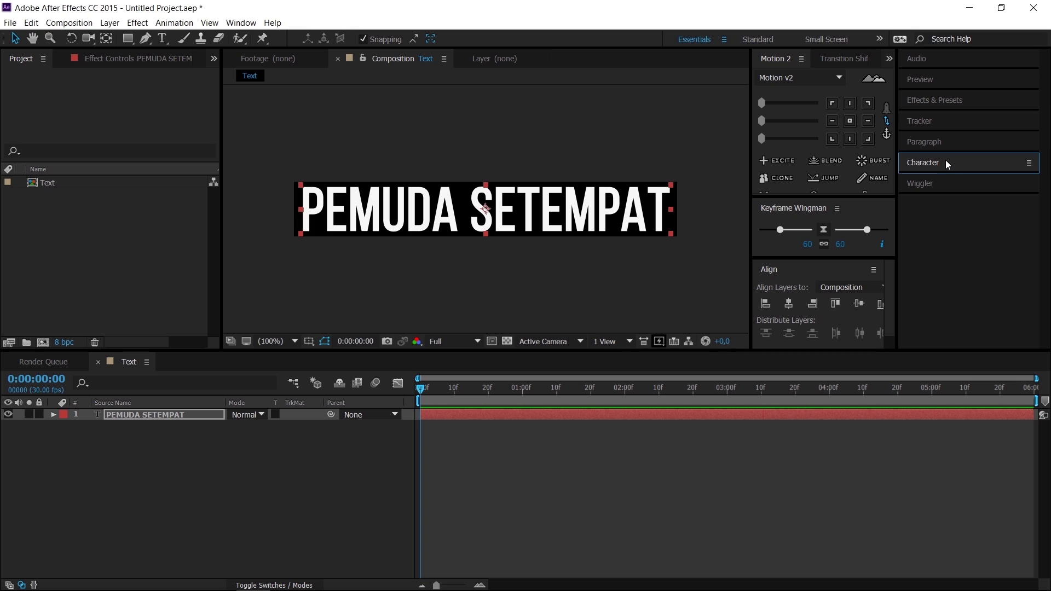
left_click(951, 144)
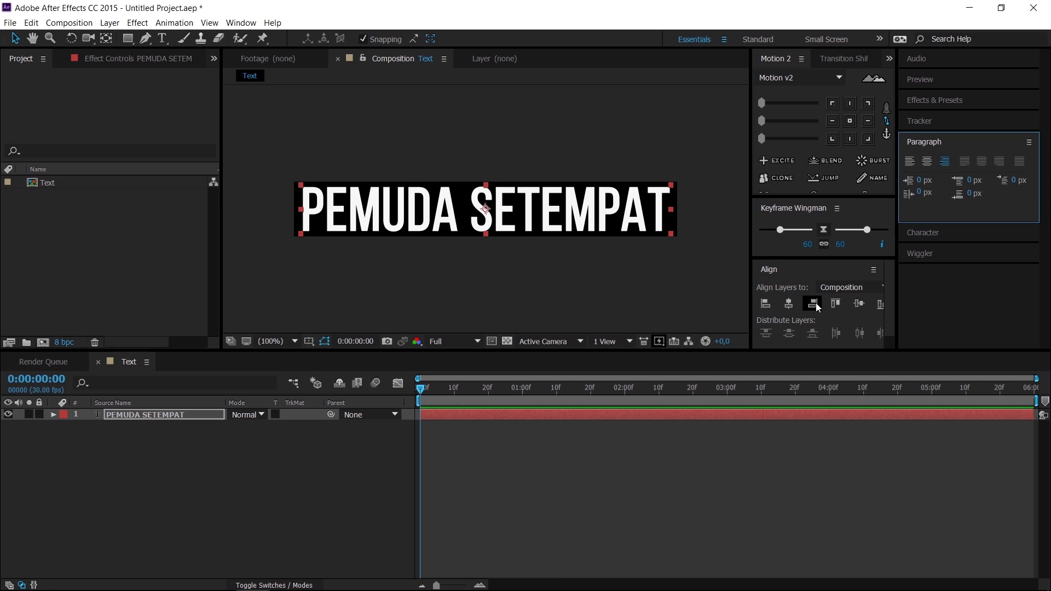
At frame 19, left-align the paragraph and re-centre the text horizontally.
left_click(635, 487)
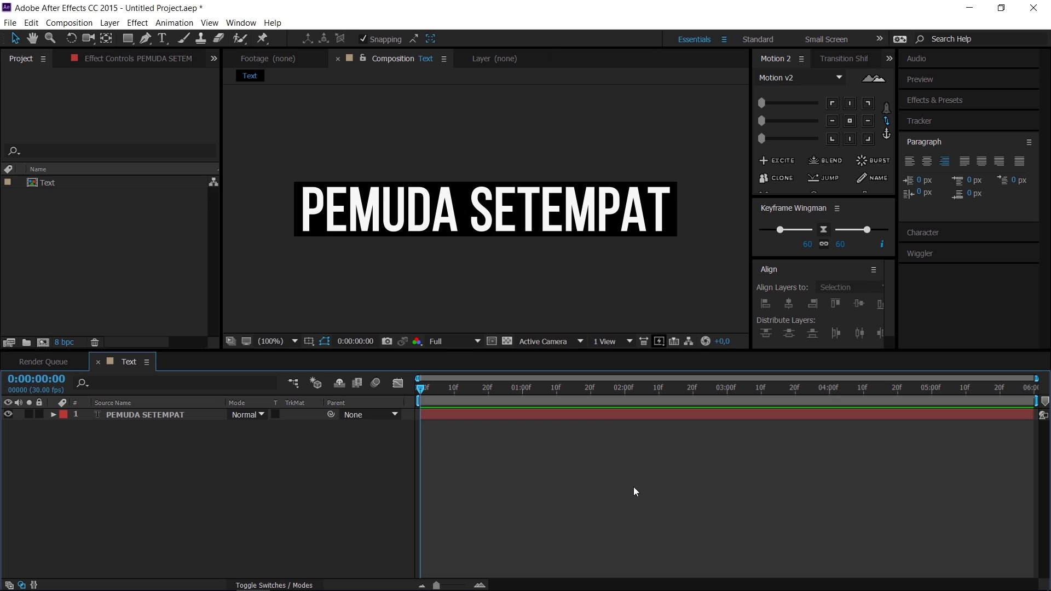
left_click(622, 417)
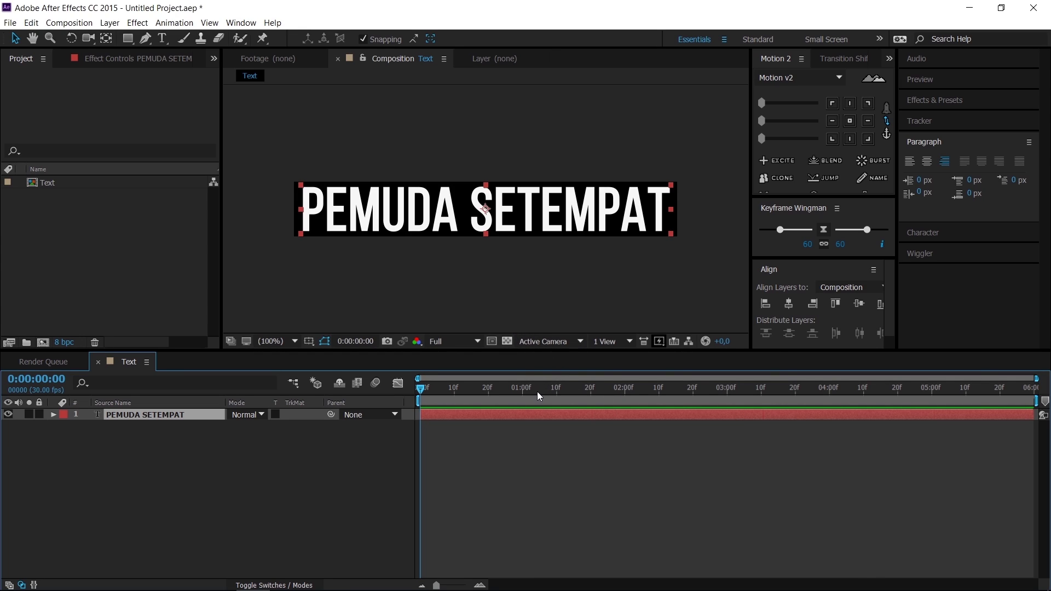
left_click_drag(533, 388, 486, 388)
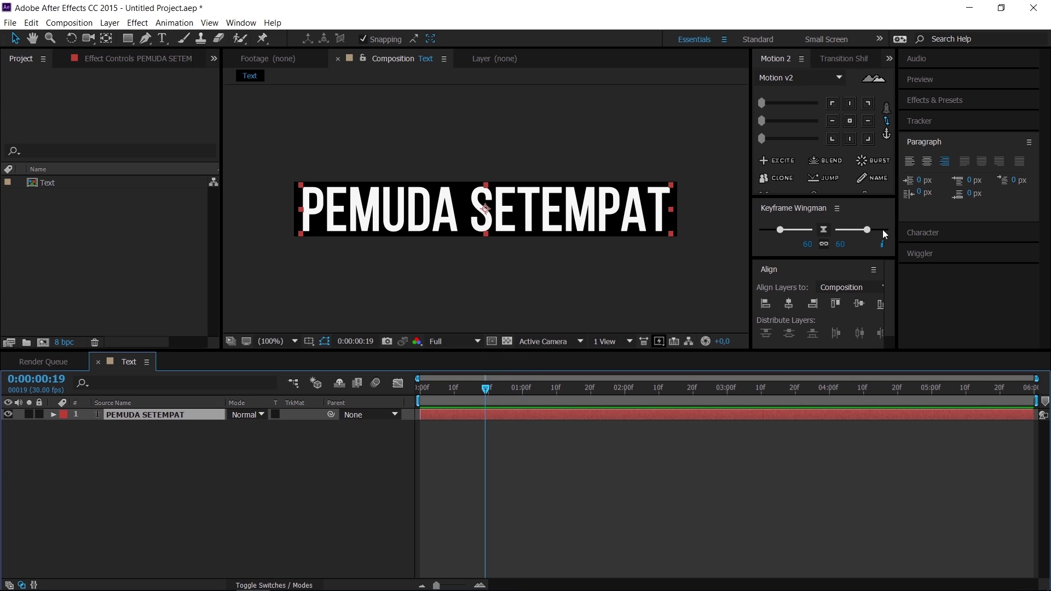
mouse_move(630, 224)
left_mouse_down()
mouse_move(562, 229)
mouse_move(637, 239)
left_mouse_up()
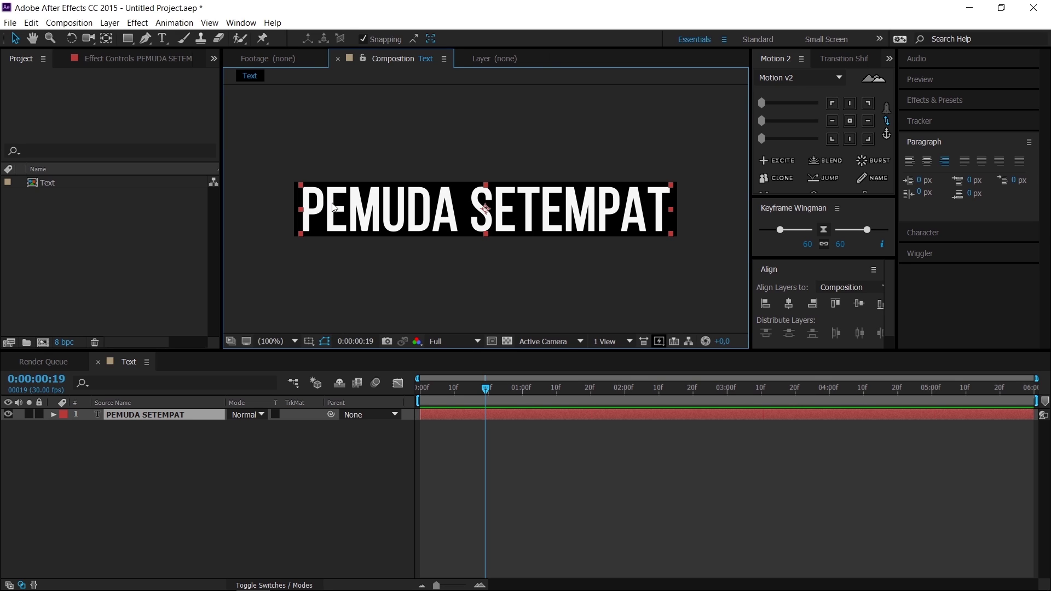
left_click(909, 162)
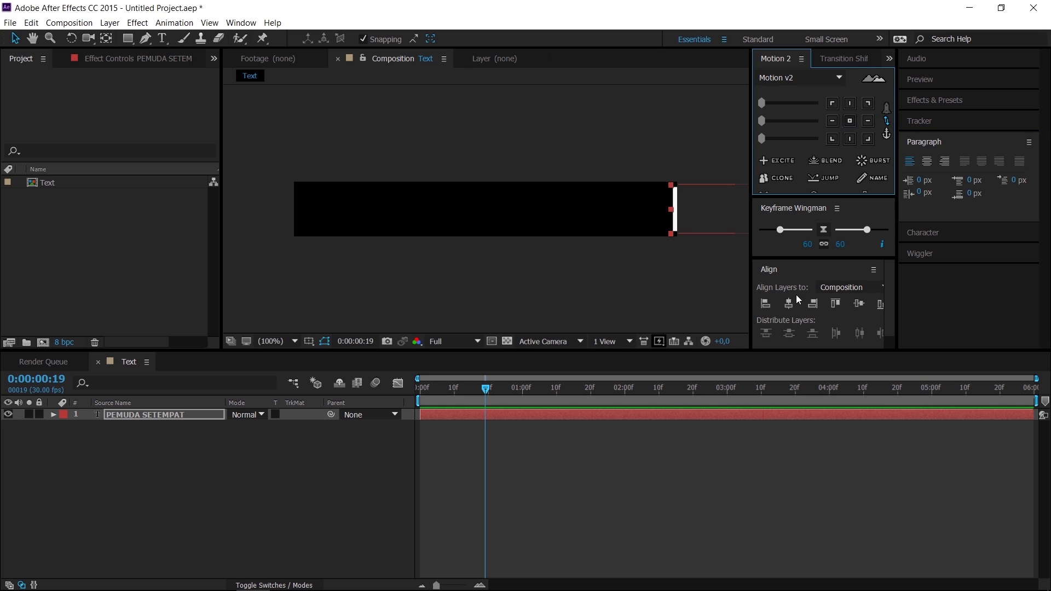
left_click(789, 304)
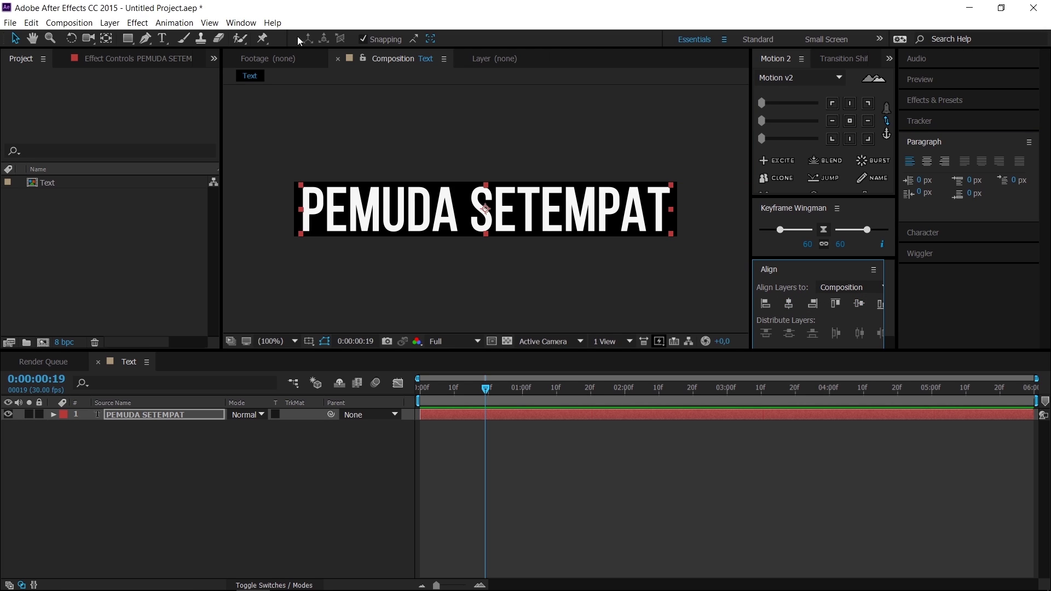
Try replacing the text with 'handoko', then undo back to PEMUDA SETEMPAT.
left_click(167, 40)
left_click(407, 208)
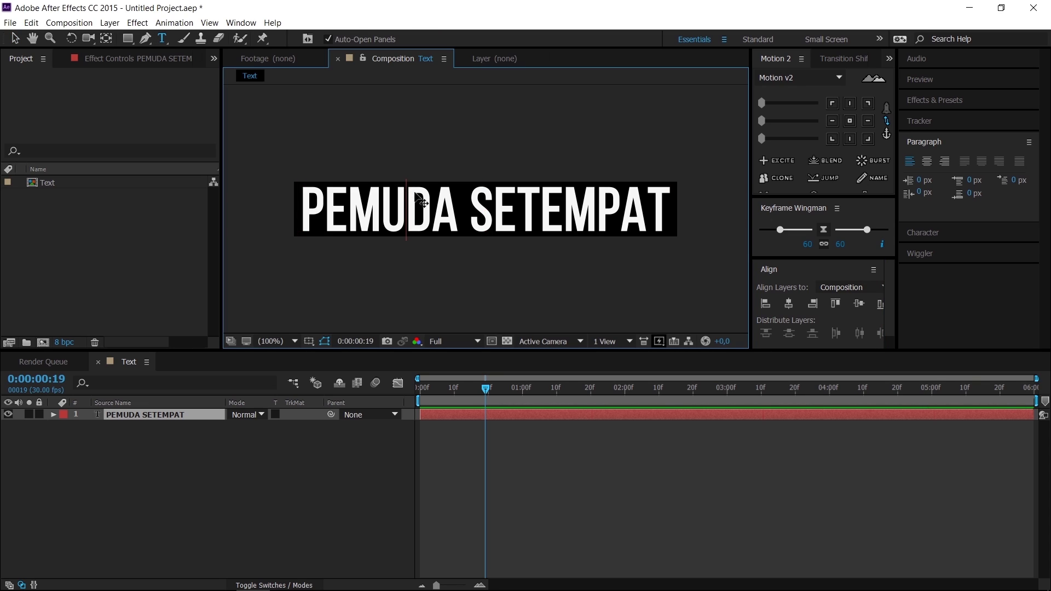
key("ctrl+a")
type("handoko")
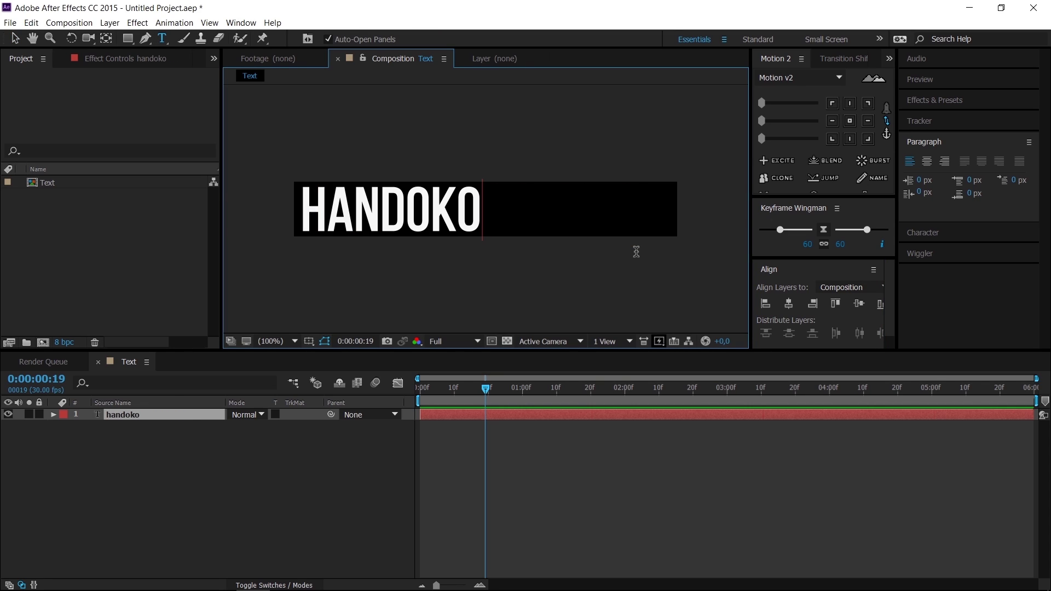
left_click(15, 40)
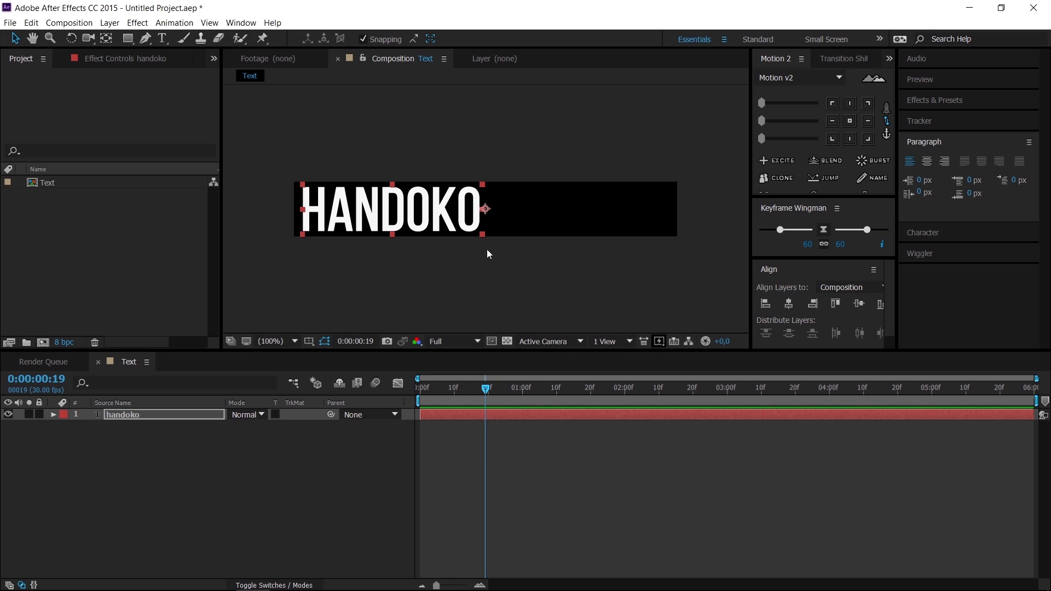
key("ctrl+z")
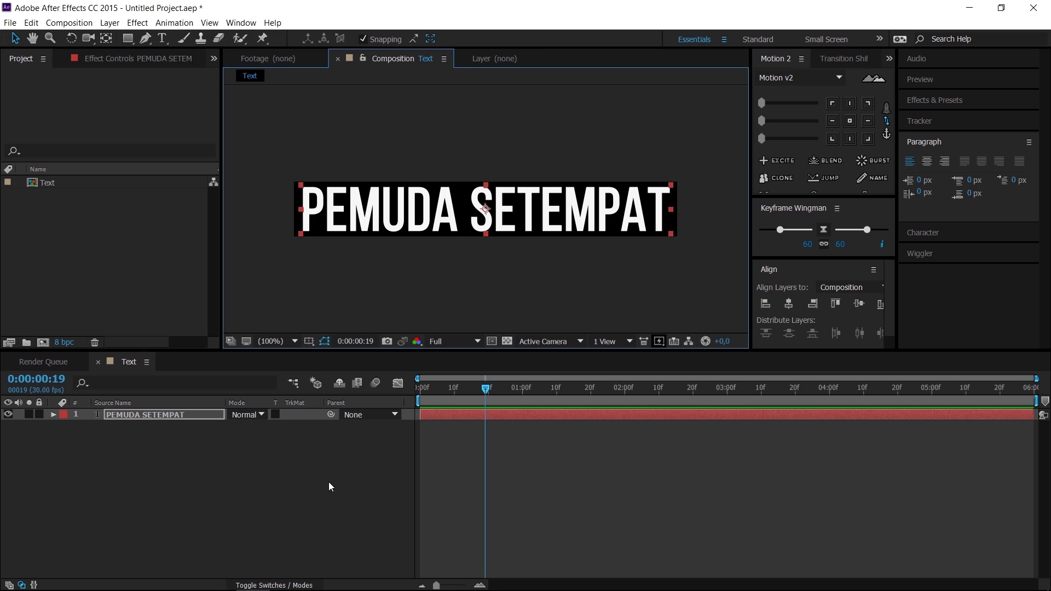
left_click(329, 485)
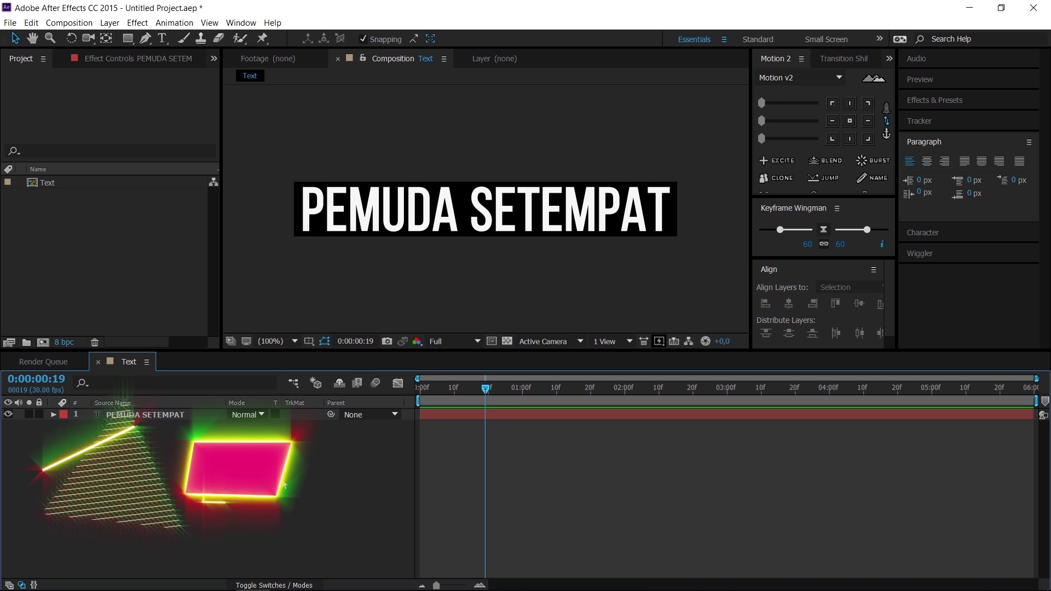
Create and open a 500 × 75 px composition named Text 2 at 30 fps, 6 seconds.
key("ctrl+n")
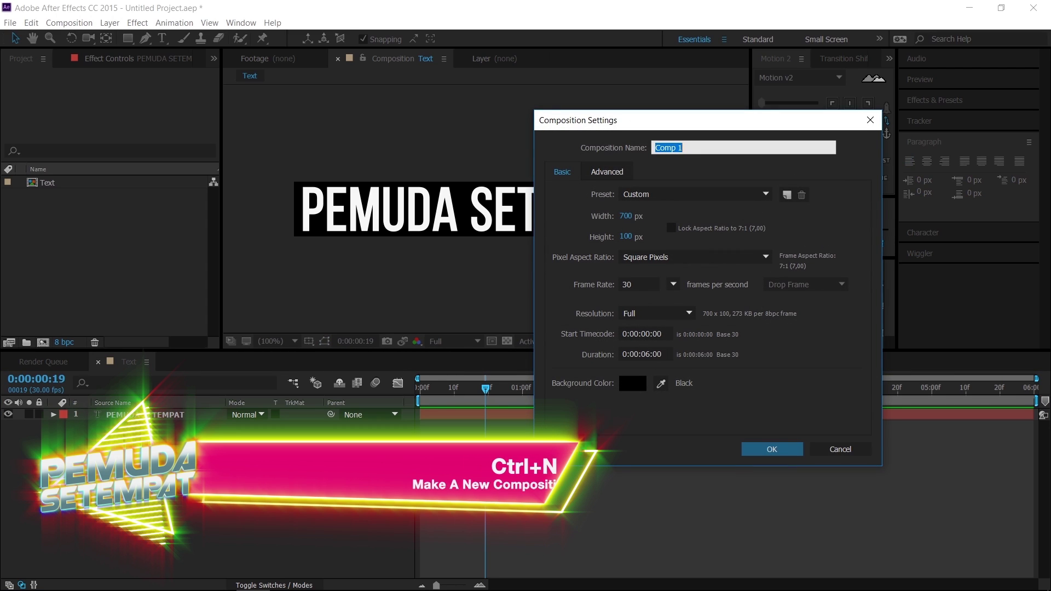
type("Text 2")
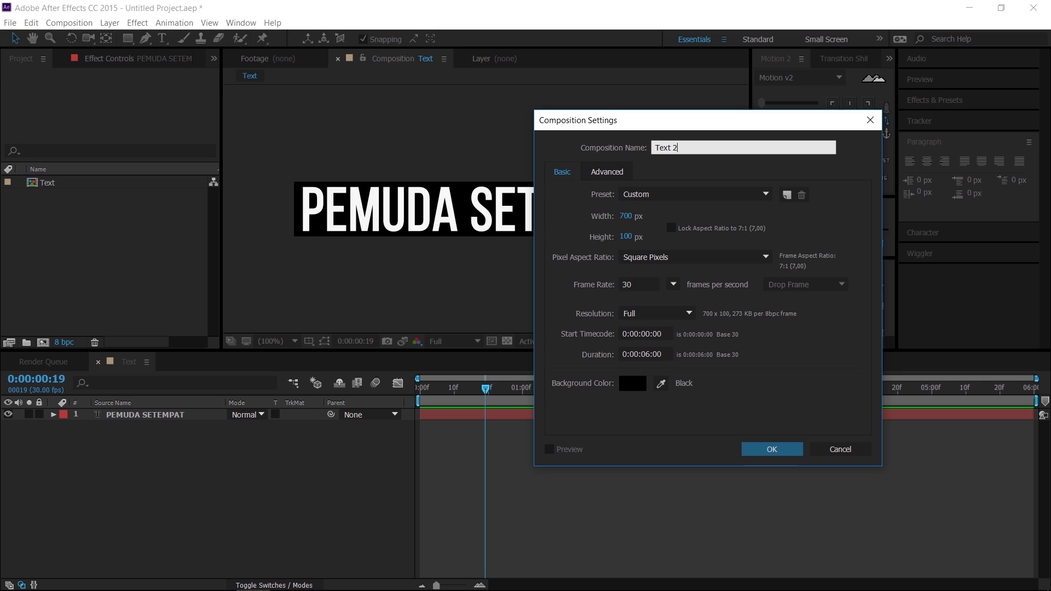
key("Tab")
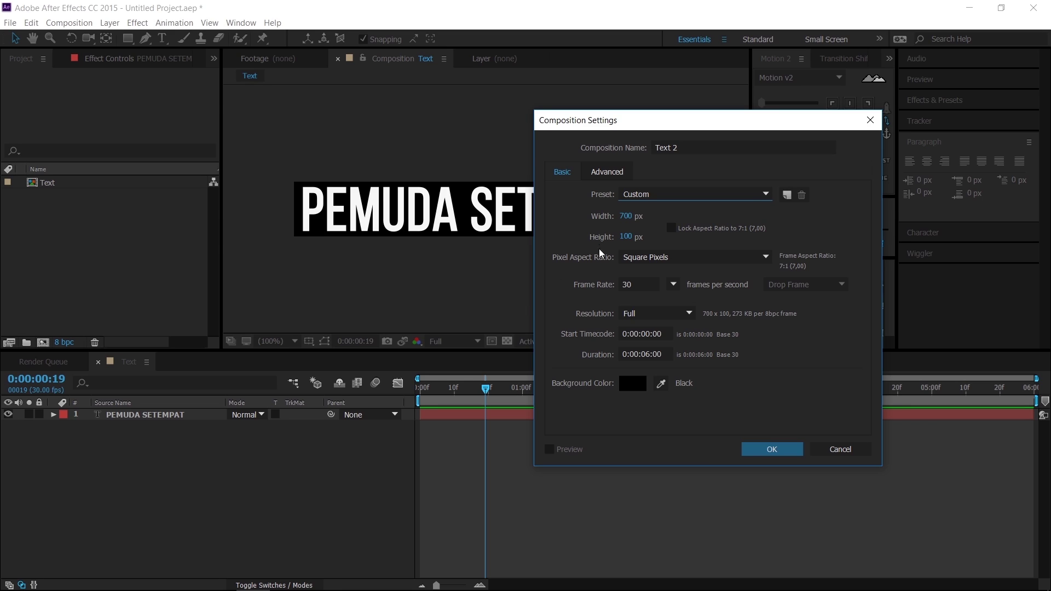
left_click_drag(652, 126, 615, 138)
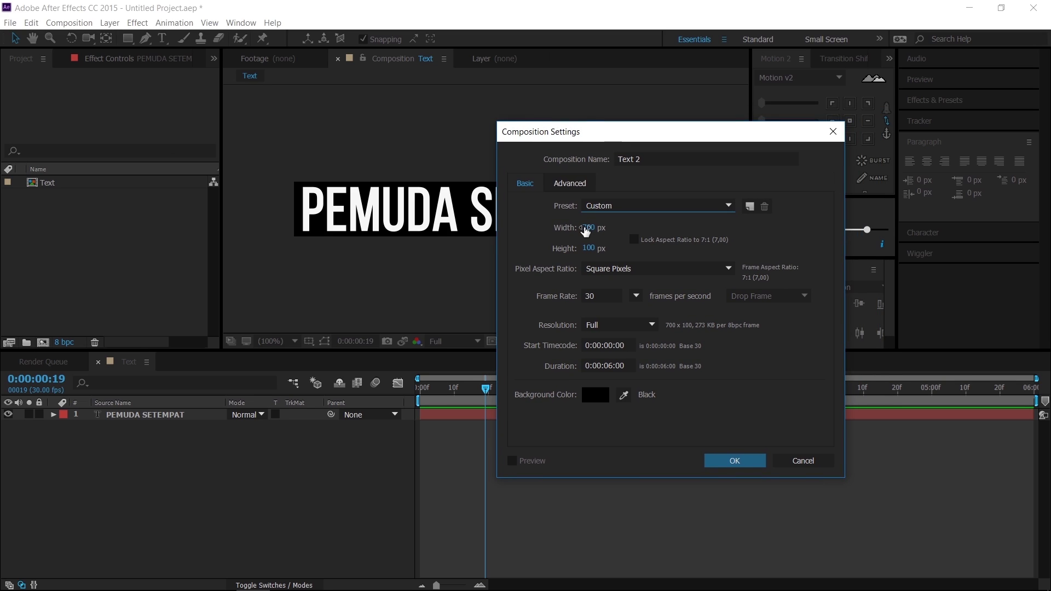
left_click(586, 228)
type("500")
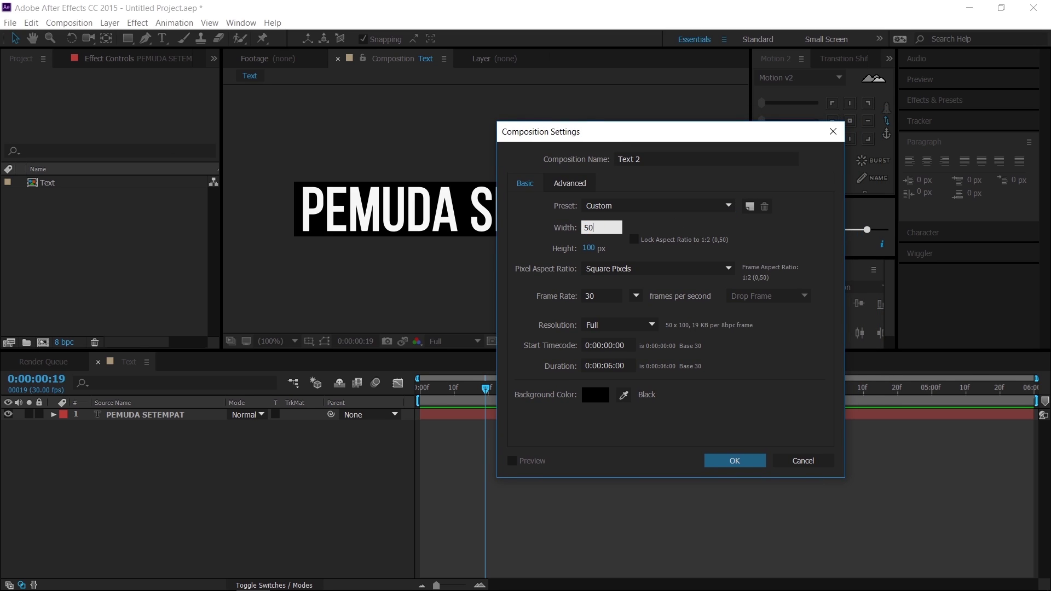
key("Tab")
type("75")
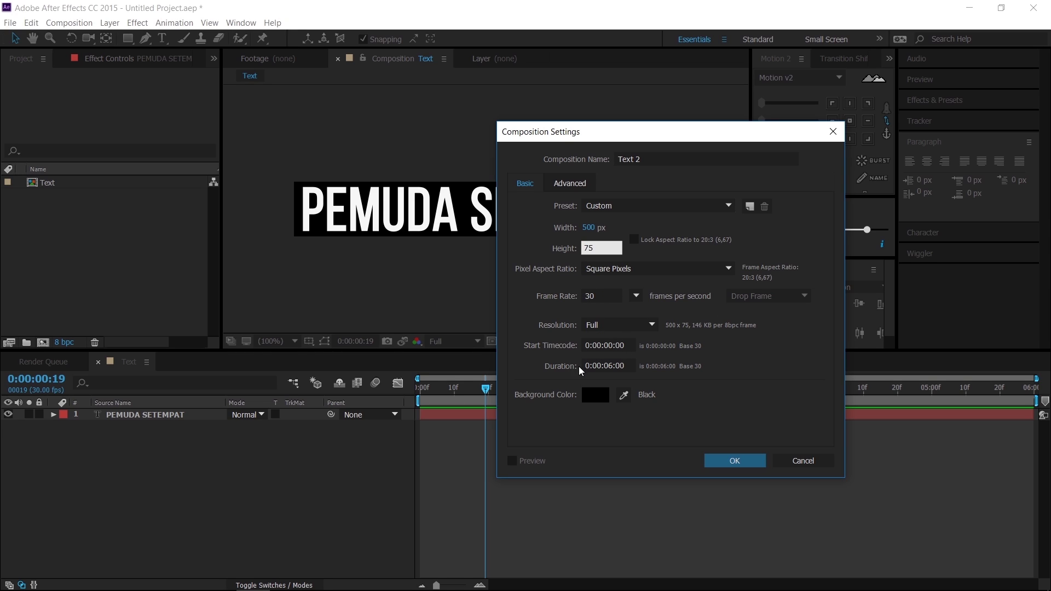
left_click(570, 183)
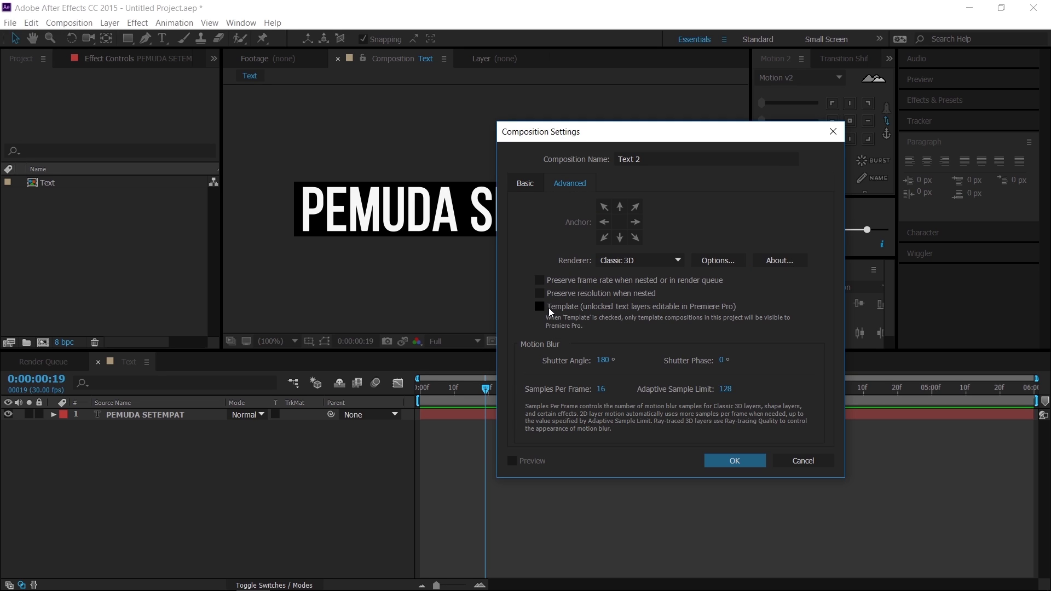
left_click(734, 460)
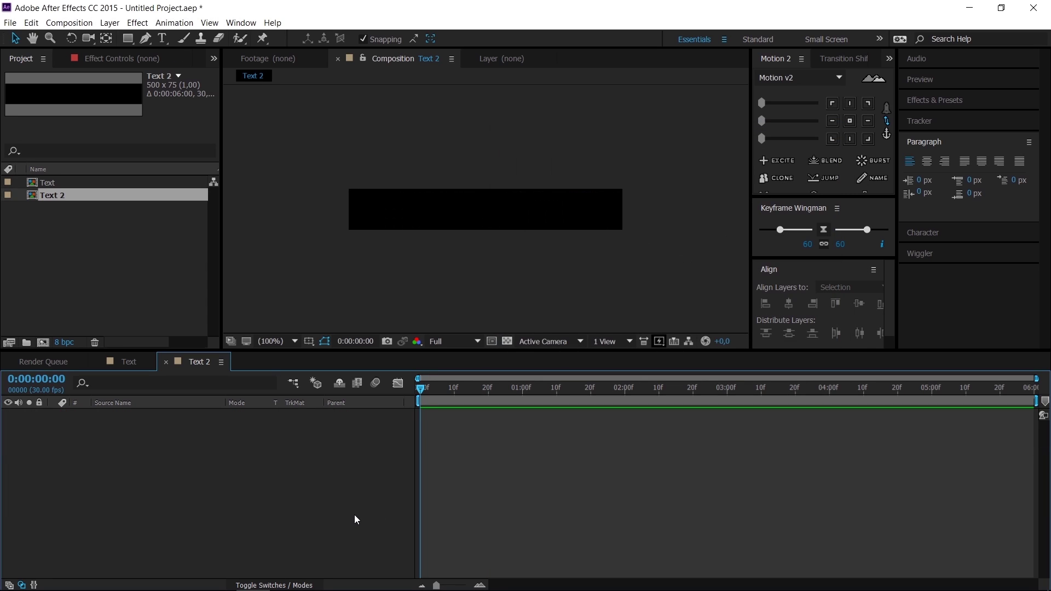
Add a 'youtuber' text layer at 75 px, centred horizontally in the comp.
left_click(162, 39)
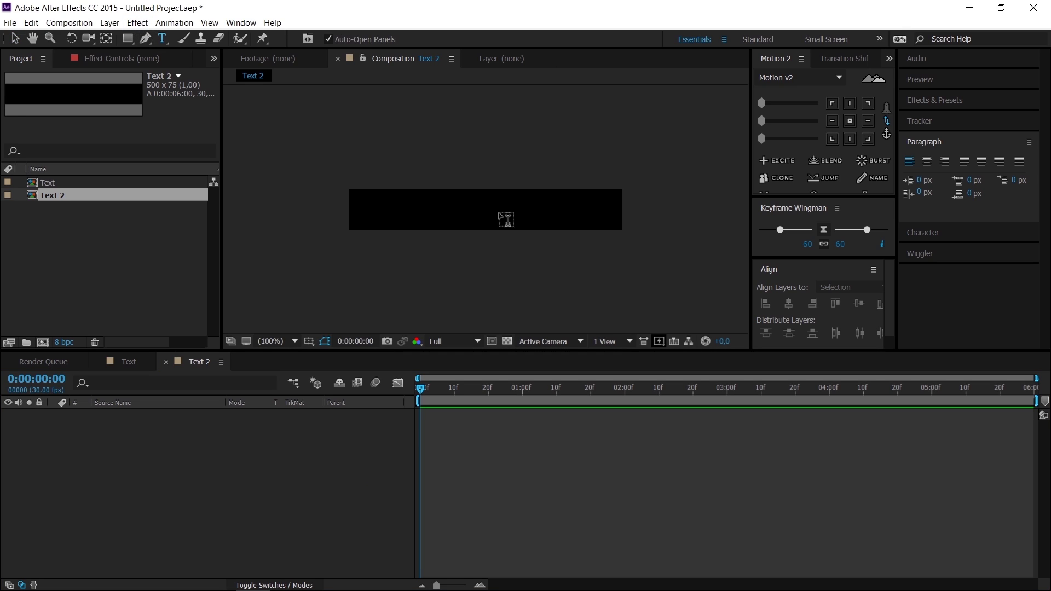
left_click(389, 217)
type("you")
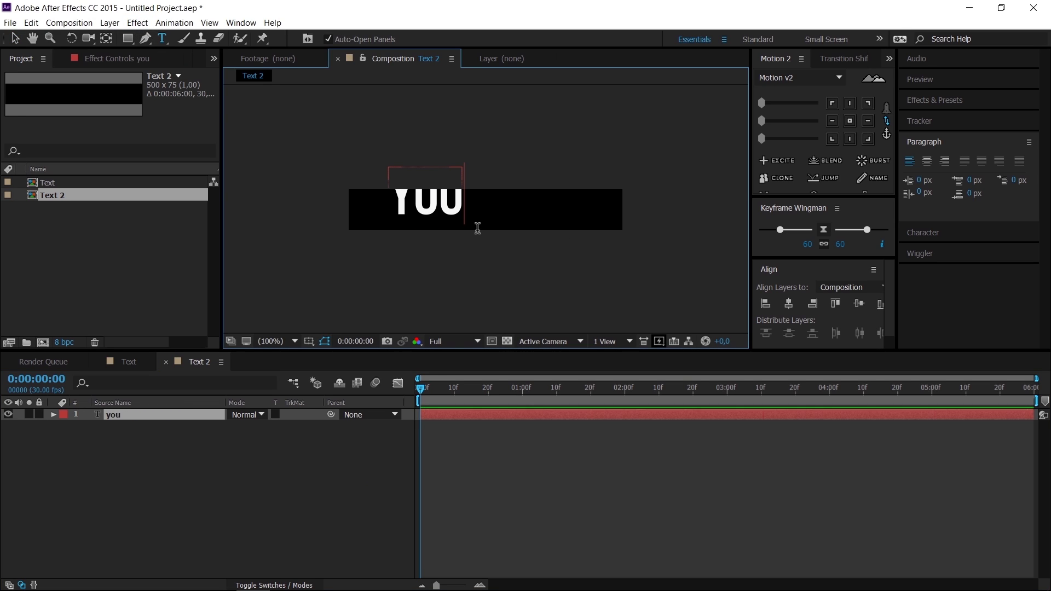
type("tuber")
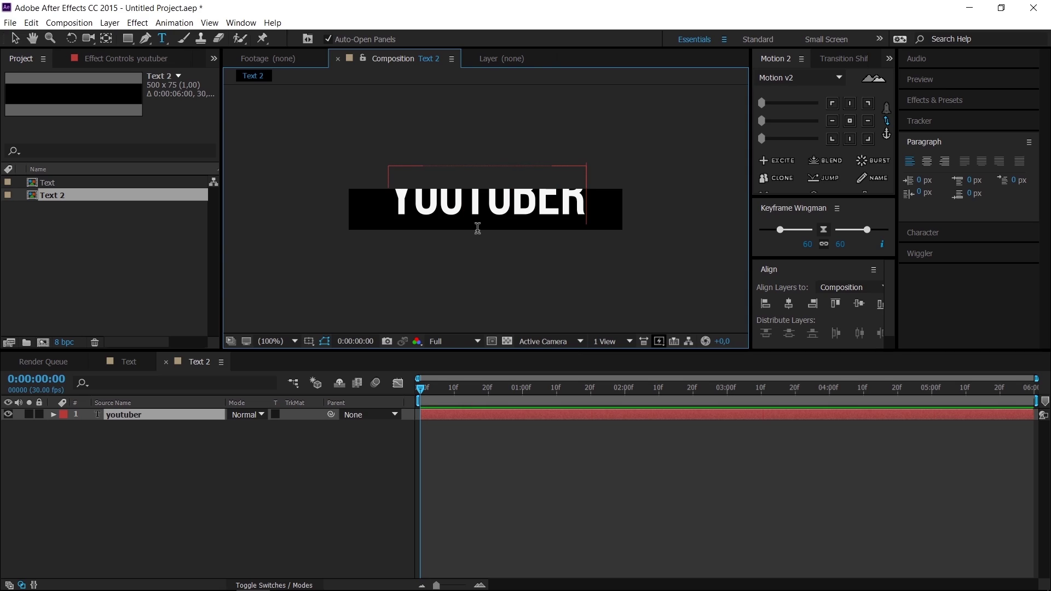
left_click(15, 38)
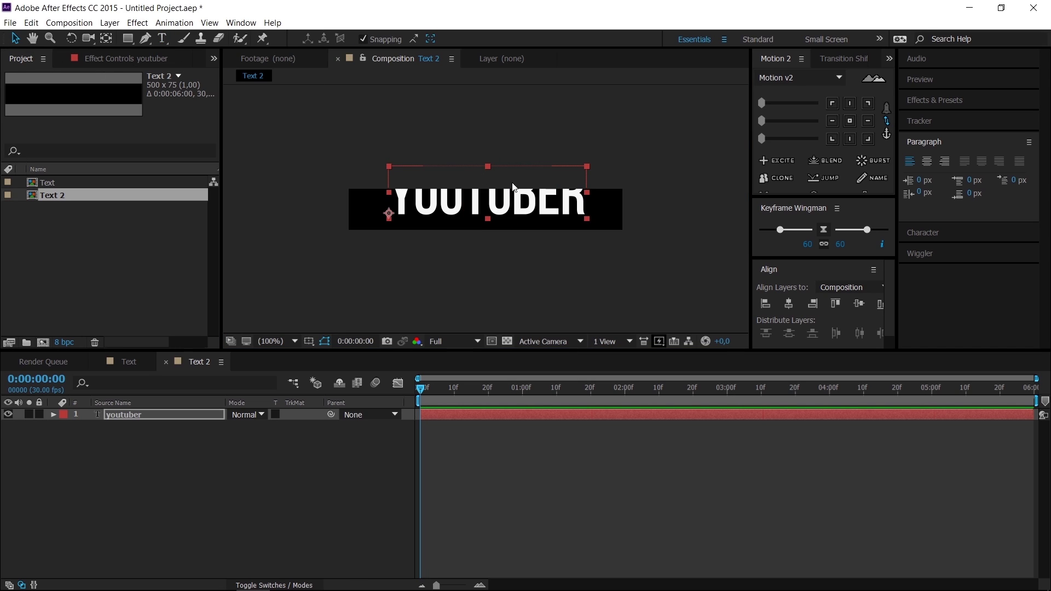
left_click(923, 232)
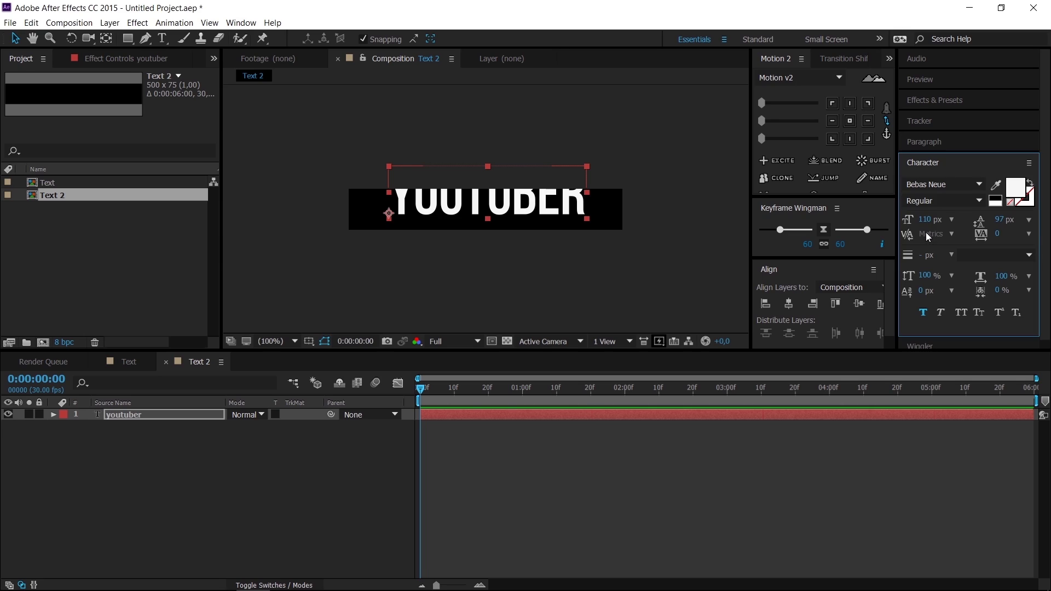
left_click(924, 219)
type("75")
key("Return")
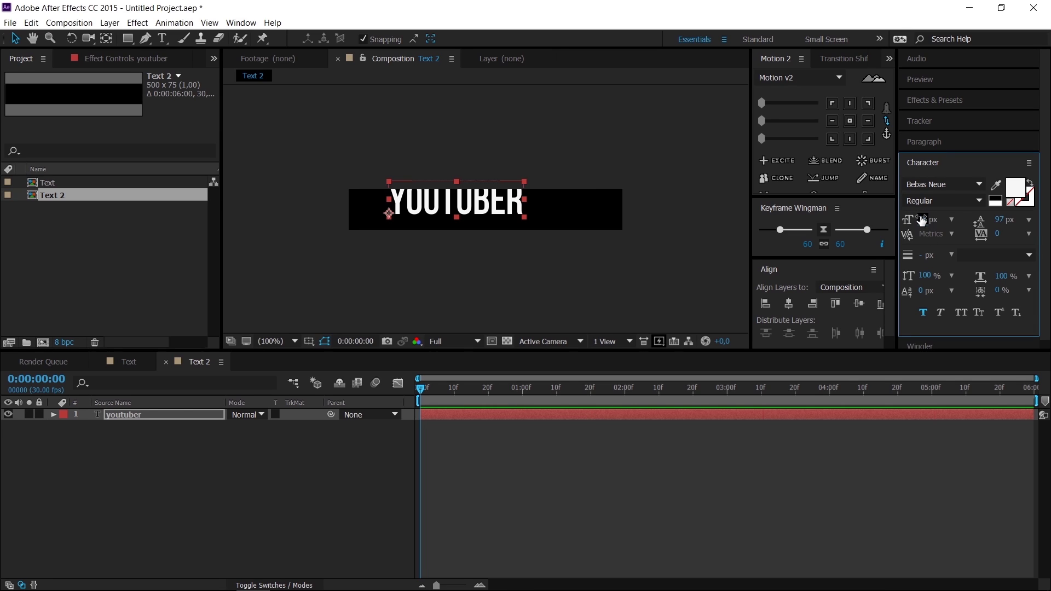
left_click(848, 120)
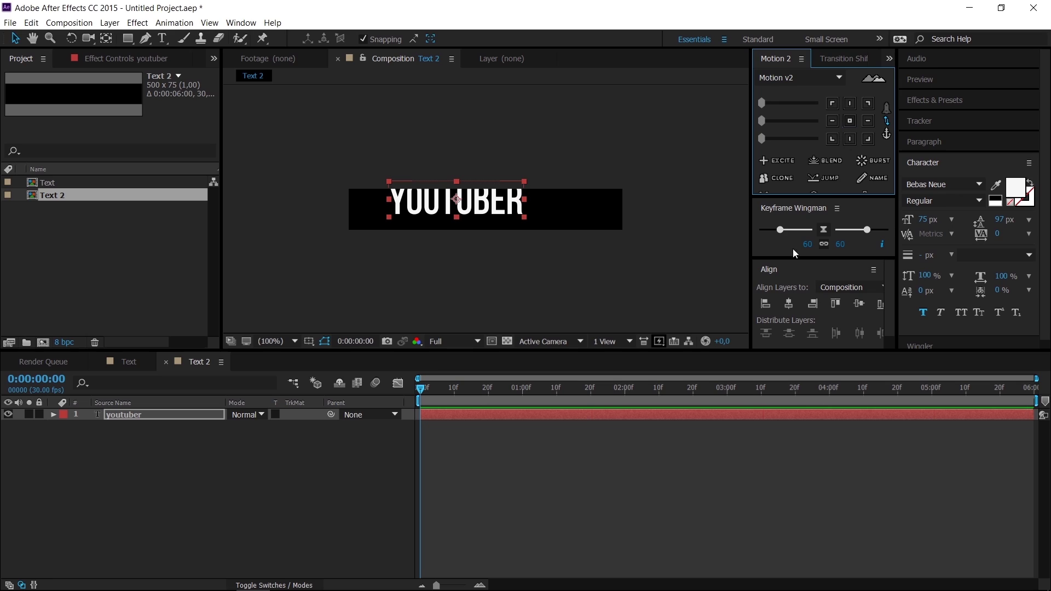
left_click(788, 303)
left_click(933, 162)
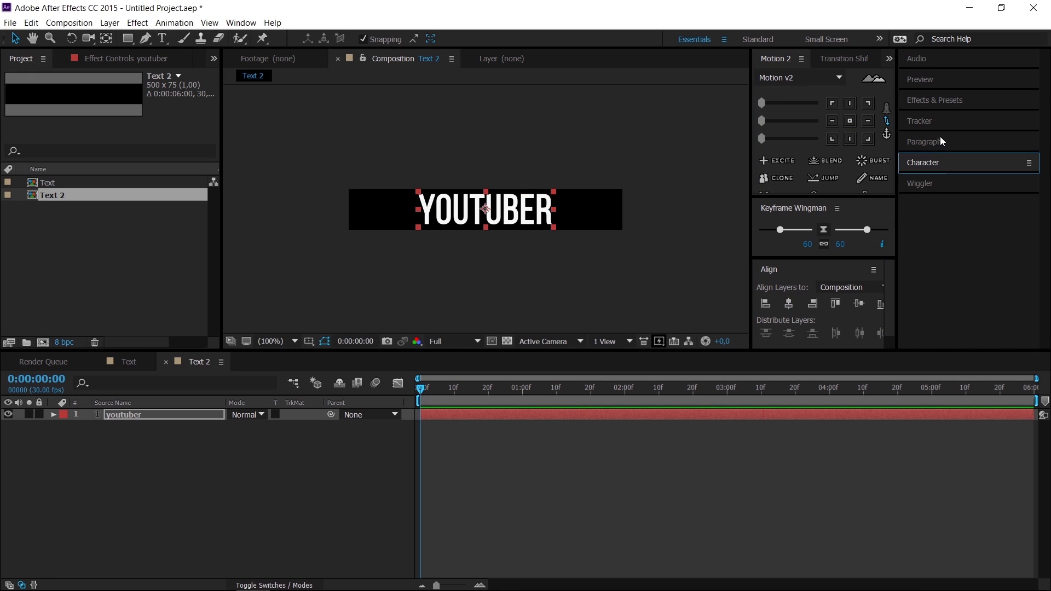
Right-align the YOUTUBER text and move it to the right end of the black bar.
left_click(940, 141)
left_click(944, 161)
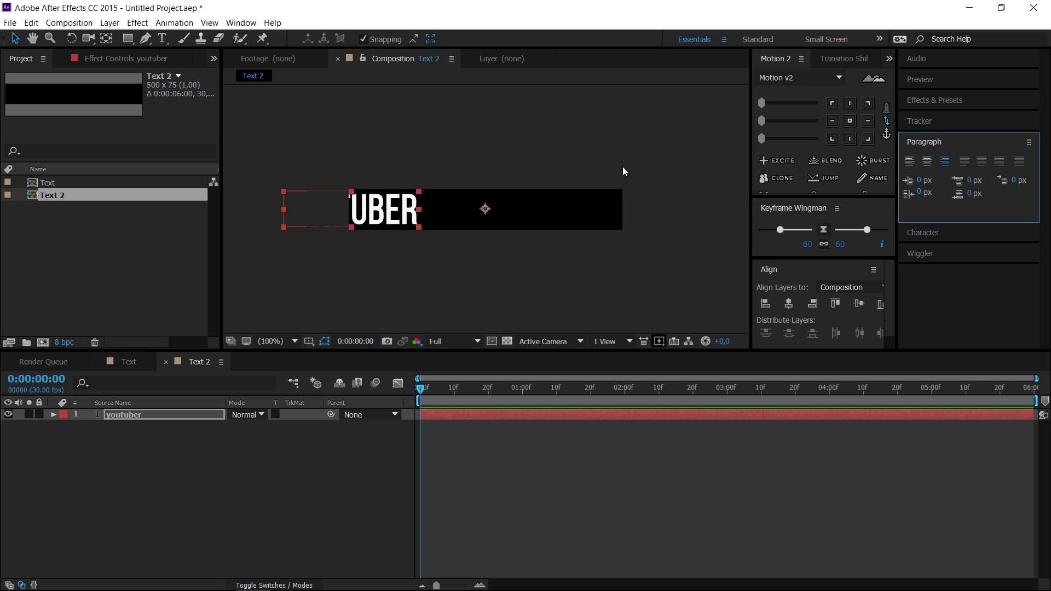
left_click(845, 121)
left_click(789, 303)
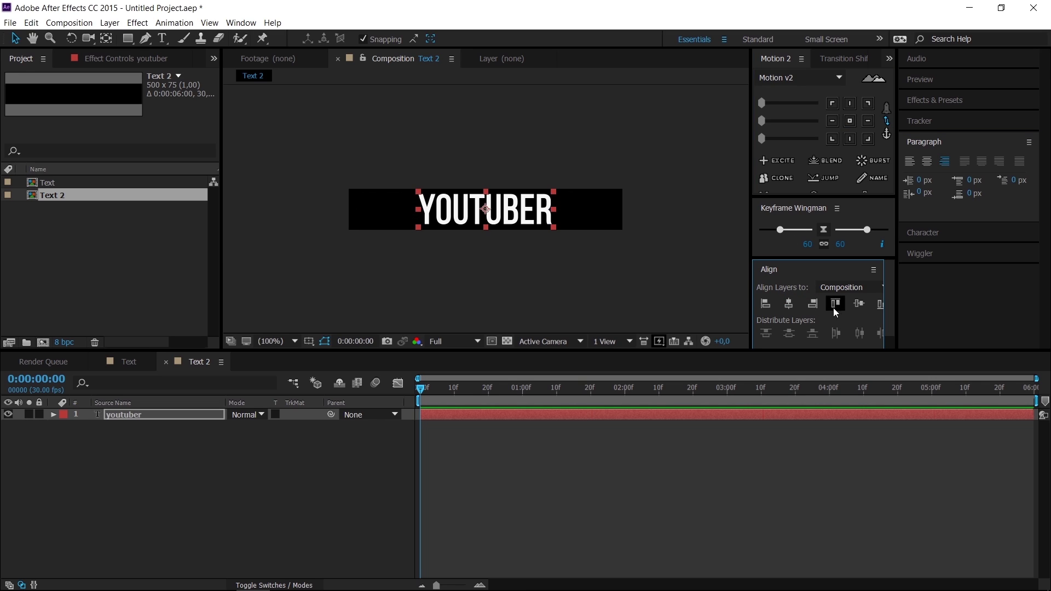
left_click(544, 214)
left_click_drag(542, 212, 607, 224)
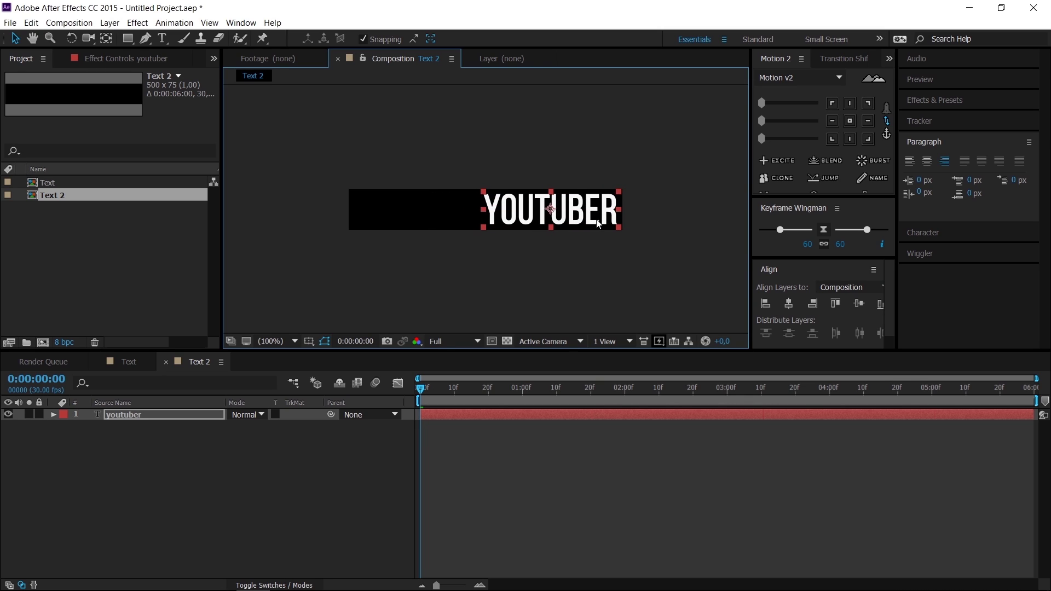
left_click(330, 451)
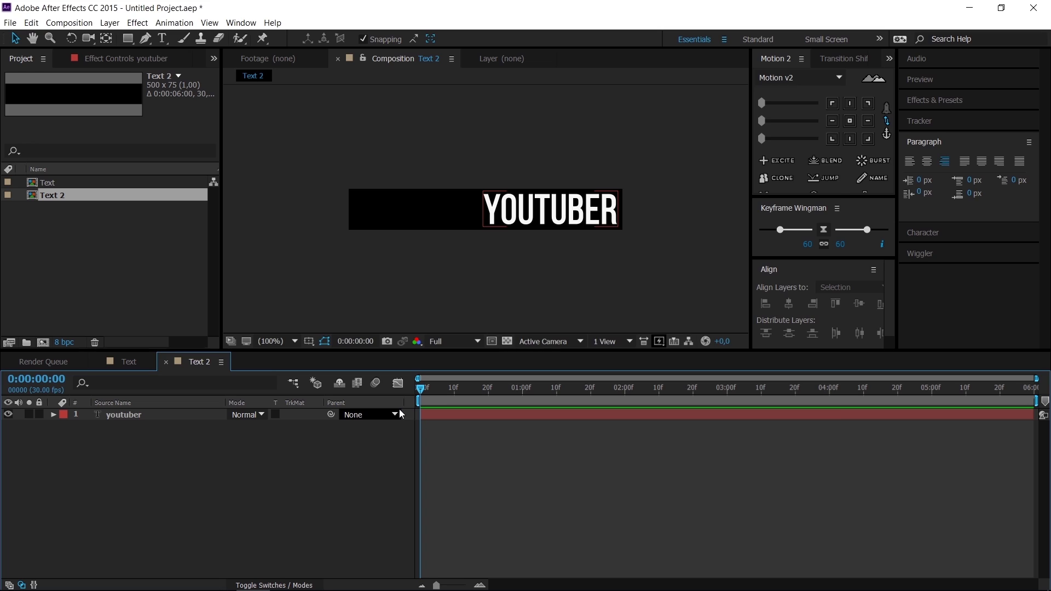
key("ctrl+n")
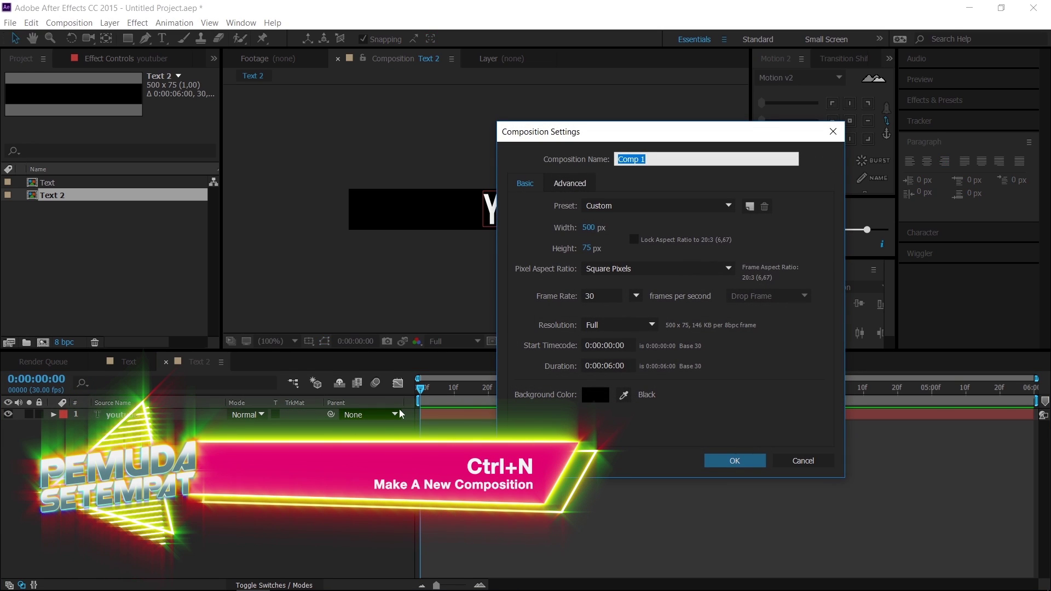
Create and open a 1920 × 1080 composition named Lower Third.
type("Lower")
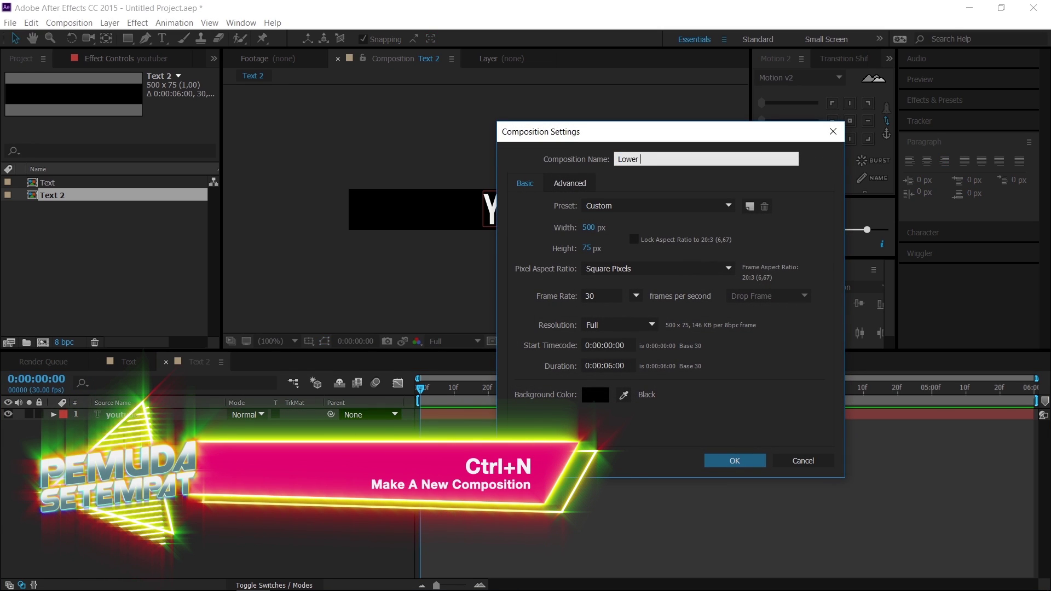
type(" Third")
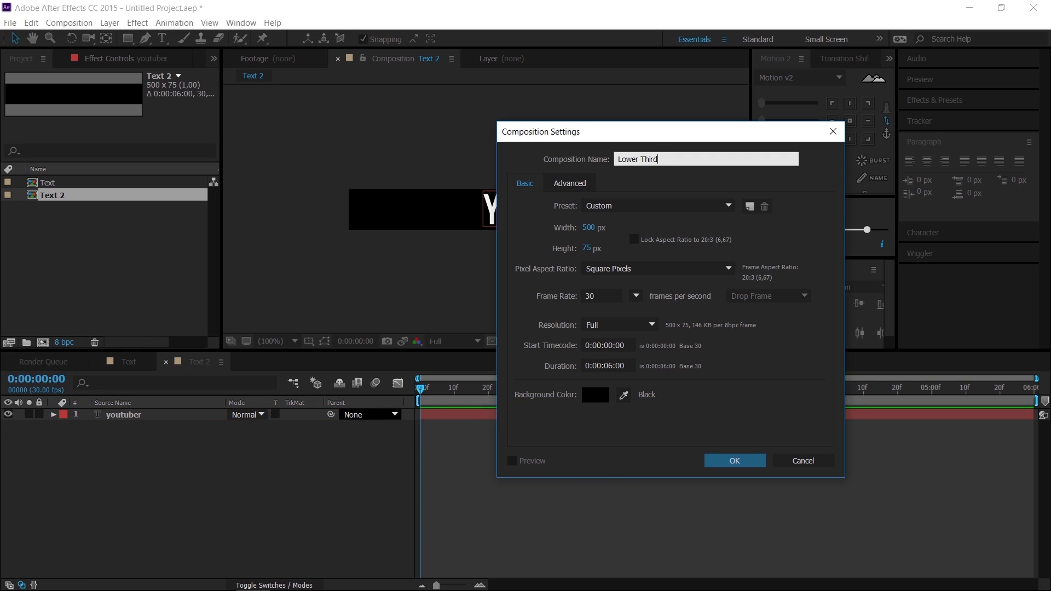
key("Tab")
key("Tab")
type("1")
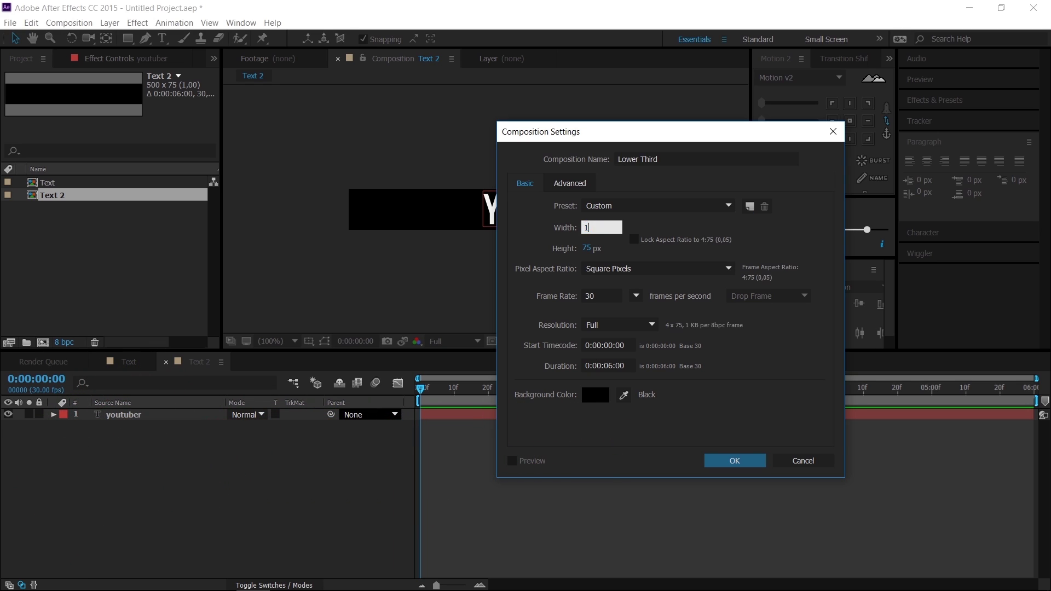
type("920")
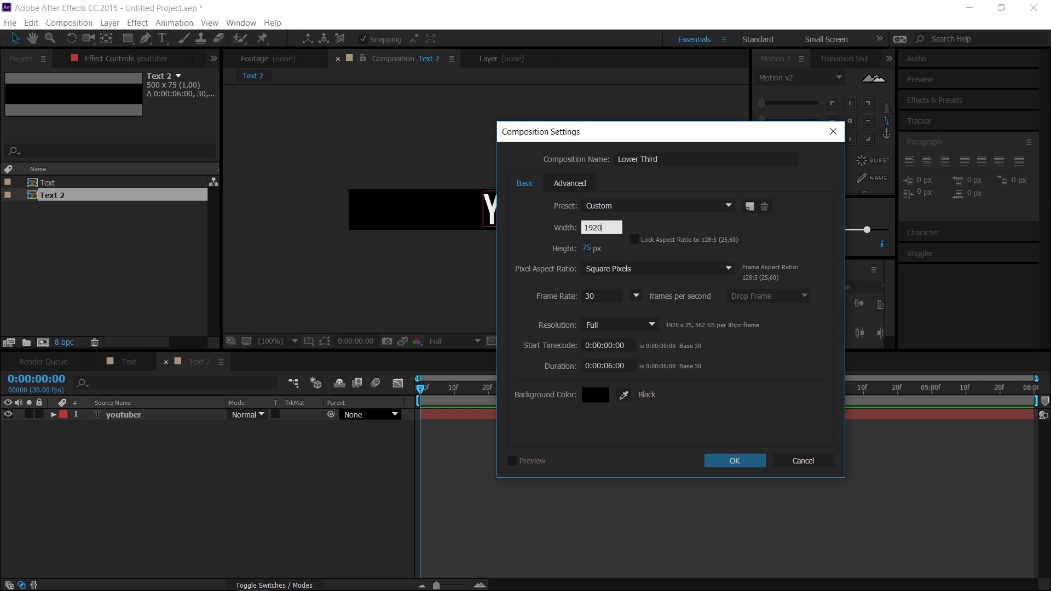
key("Tab")
type("1080")
key("Tab")
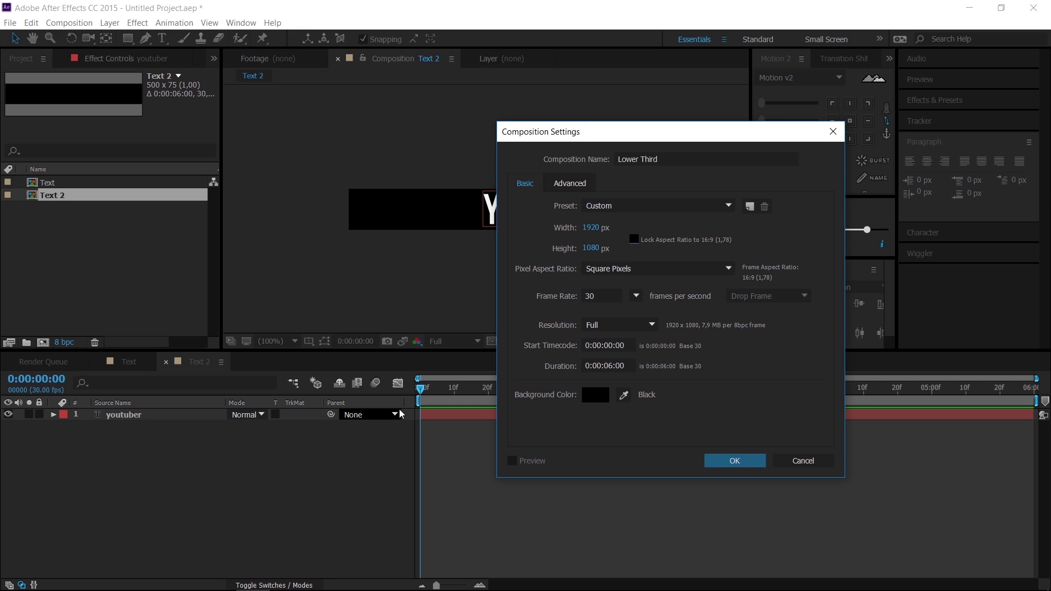
left_click(569, 186)
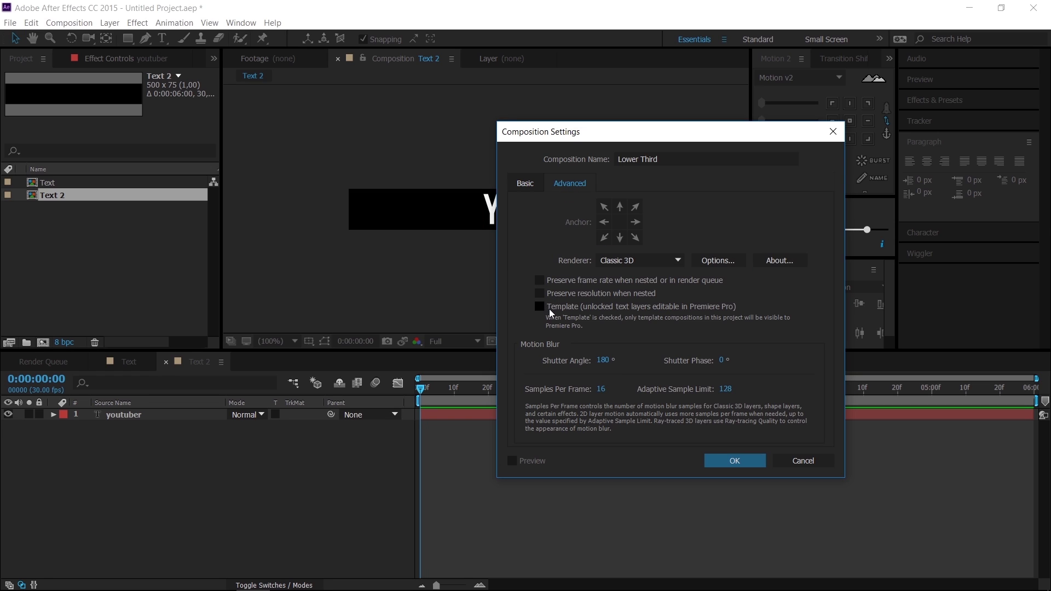
left_click(733, 459)
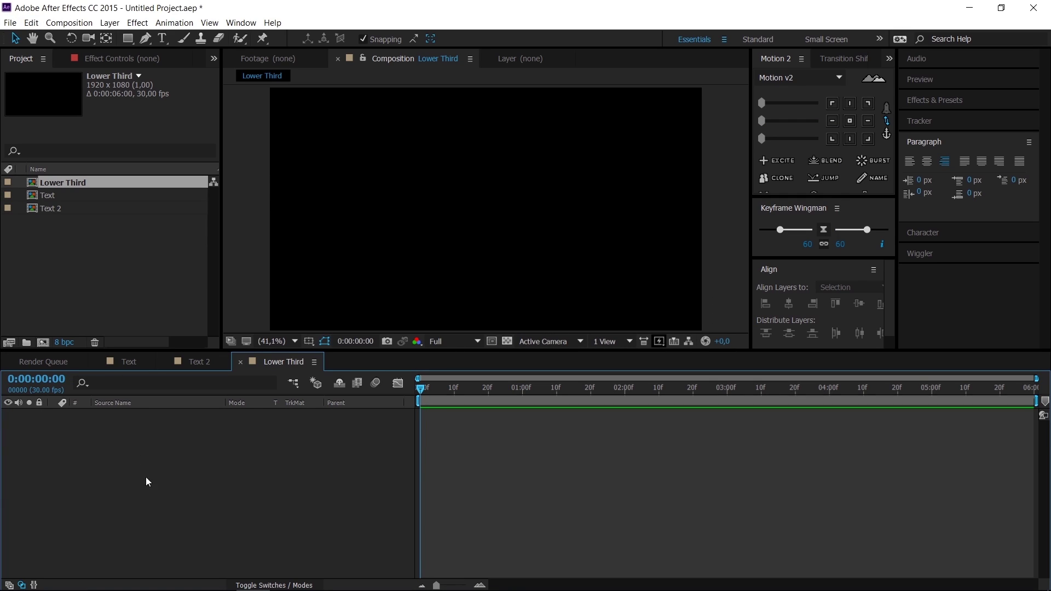
Fill the Lower Third comp with a full-frame green rectangle shape layer.
left_click(127, 39)
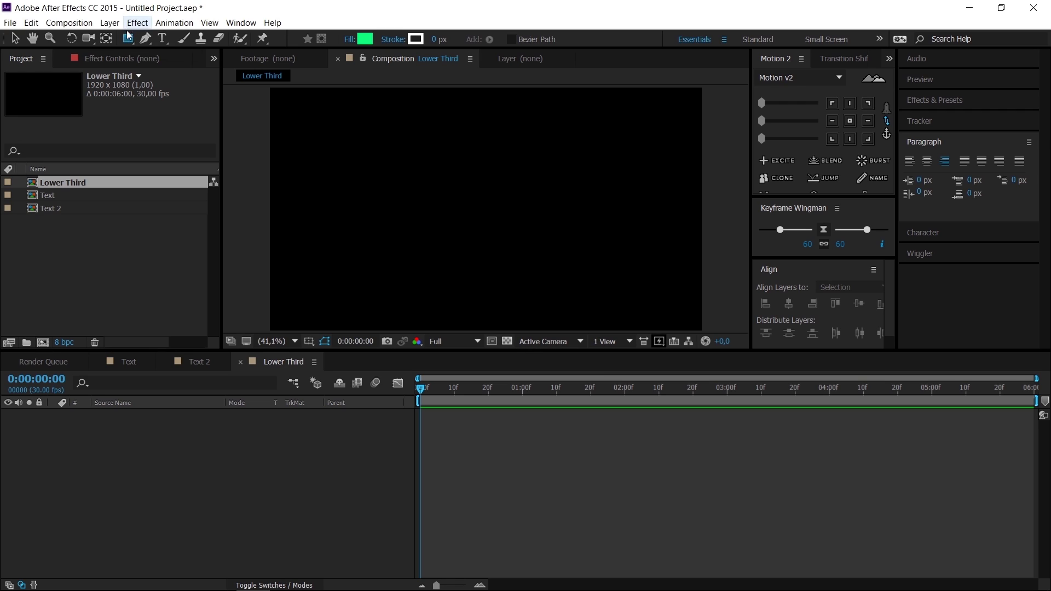
double_click(127, 39)
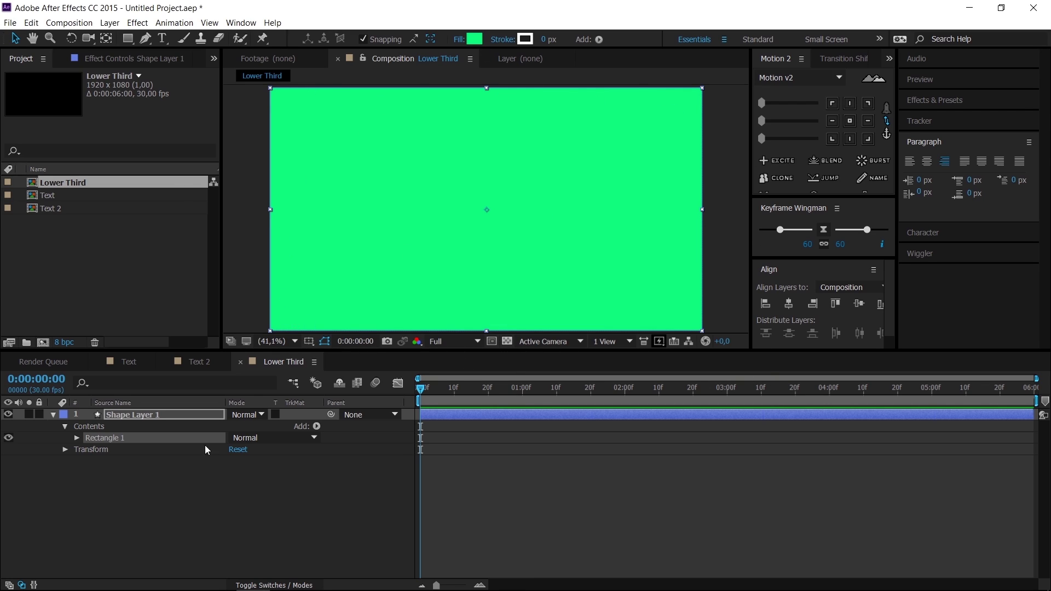
left_click(141, 501)
Reveal Rectangle Path 1's Size and unlink its width from its height.
left_click(104, 438)
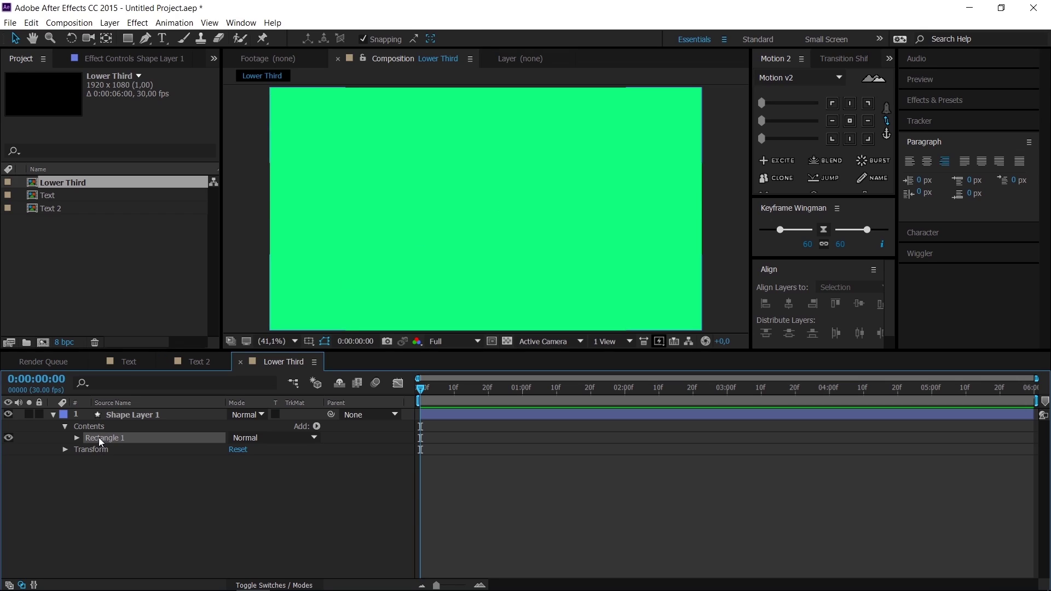
left_click(77, 438)
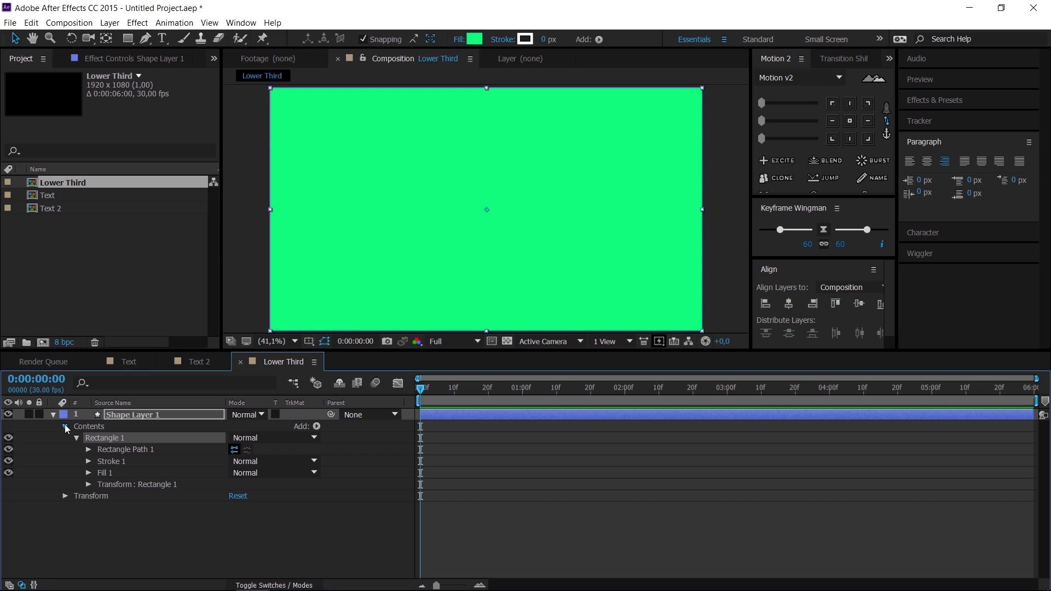
left_click(65, 427)
left_click(64, 427)
left_click(87, 449)
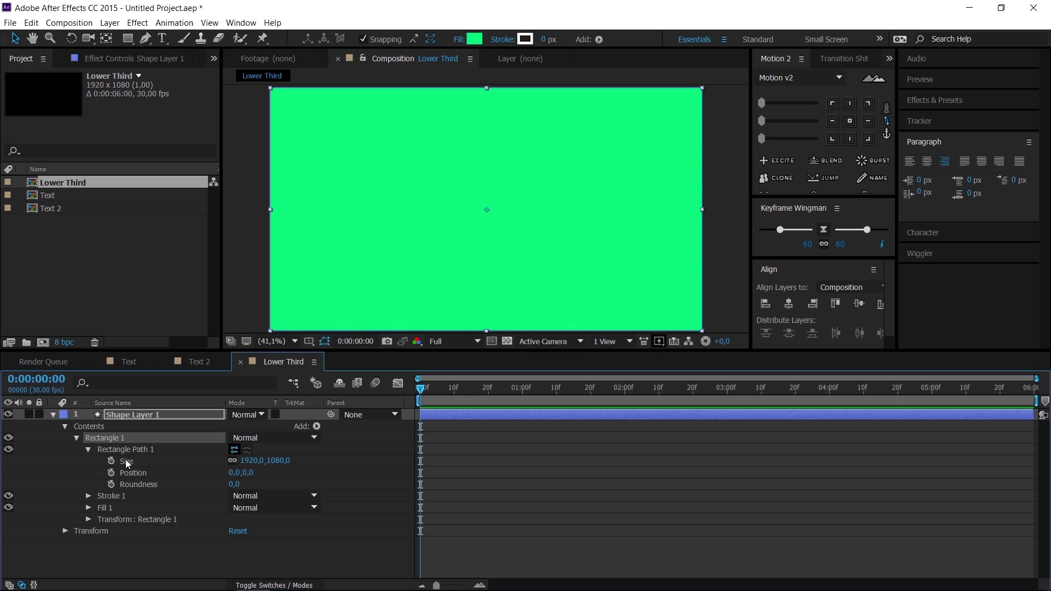
left_click(229, 461)
left_click(253, 460)
Rename the Text composition to Text 1 in the Project panel.
left_click(44, 193)
key("Return")
key("Right")
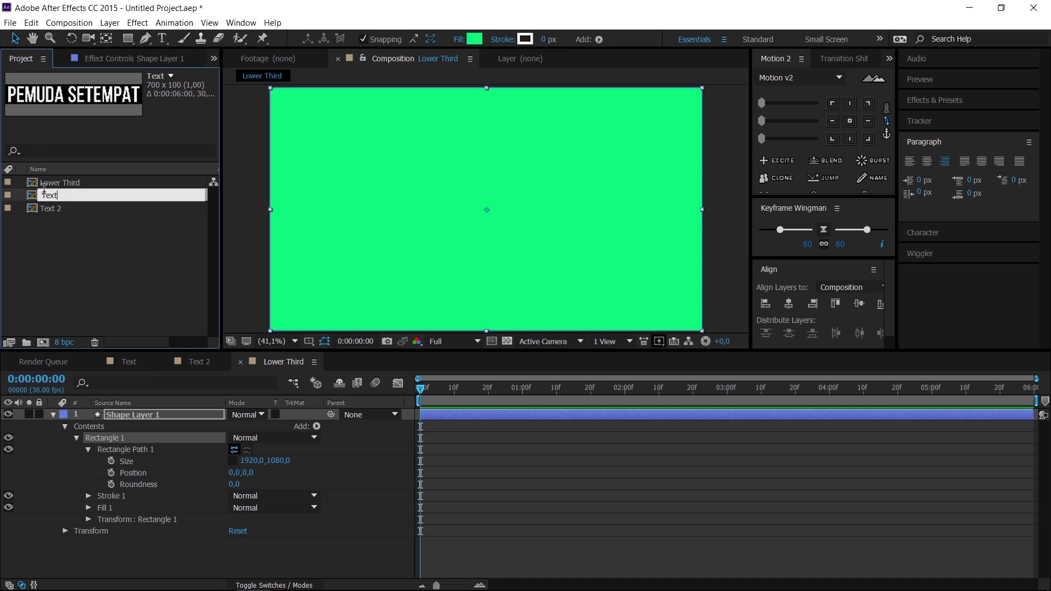
type("1")
key("Return")
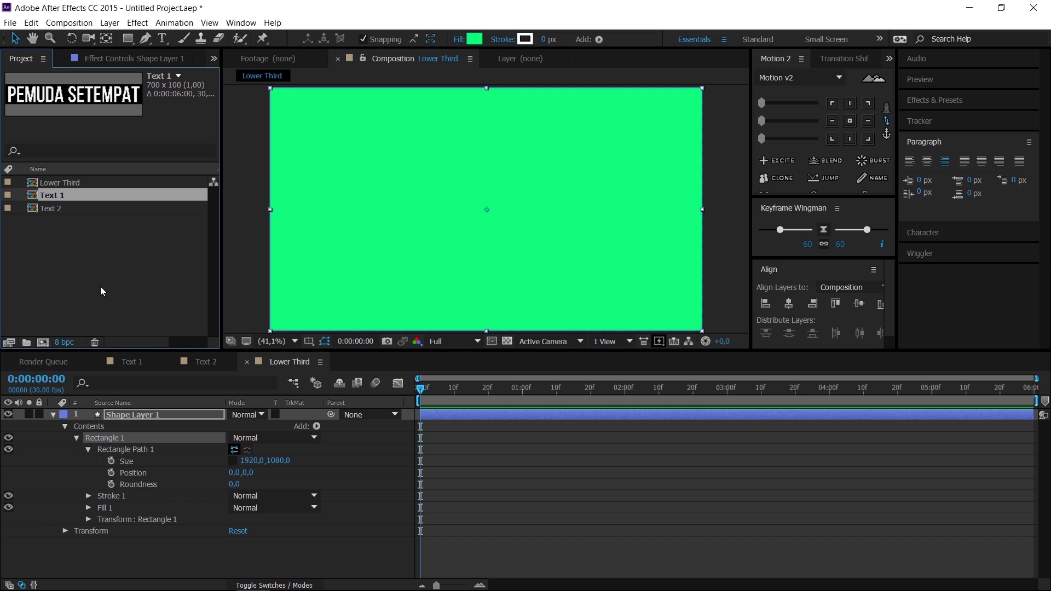
Set the rectangle path size to 725 × 125 and collapse Shape Layer 1.
left_click(247, 461)
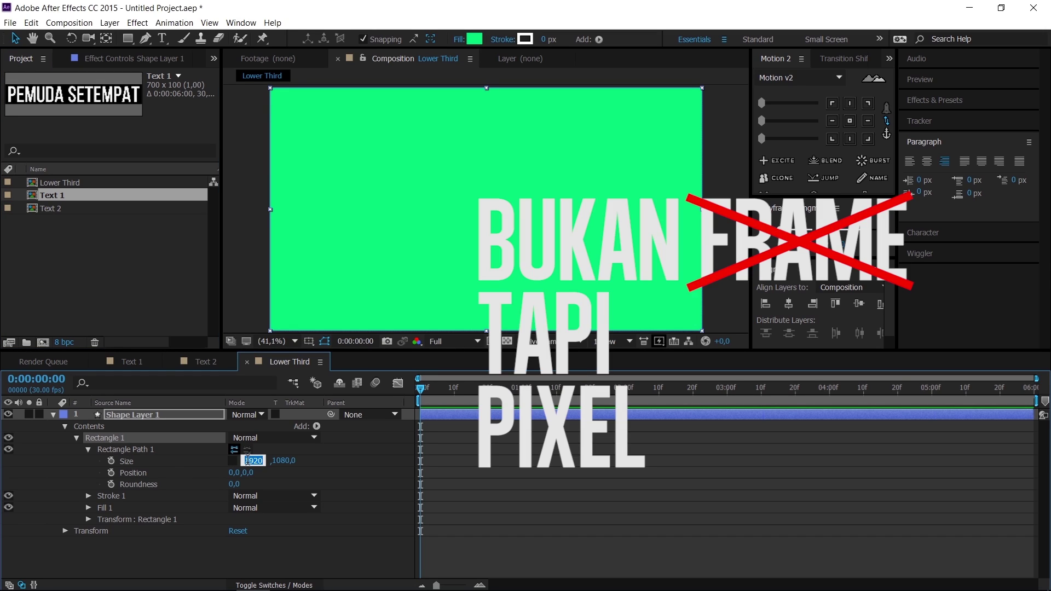
type("725")
key("Tab")
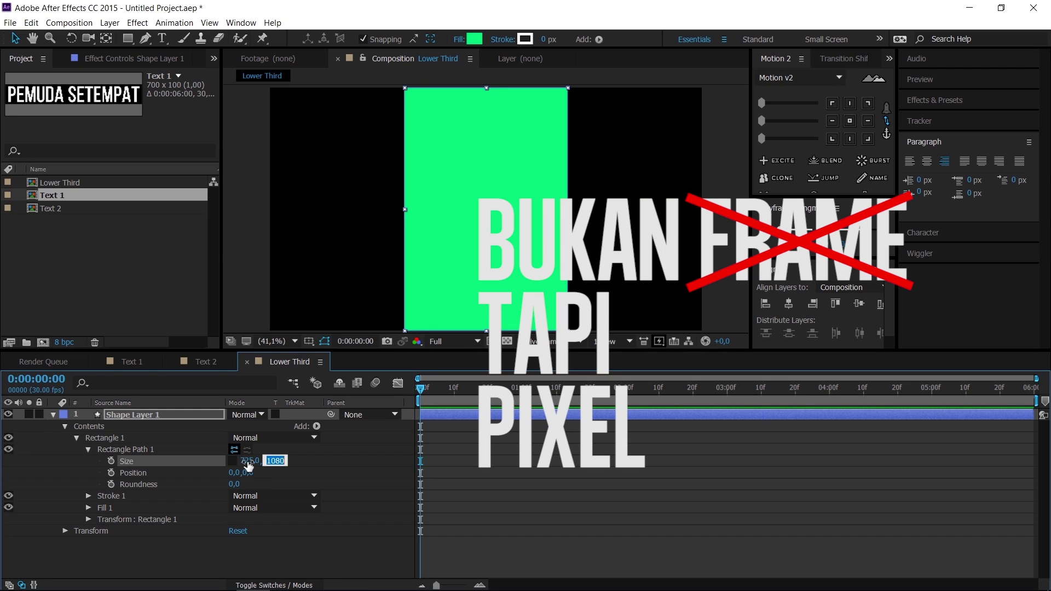
type("125")
key("Return")
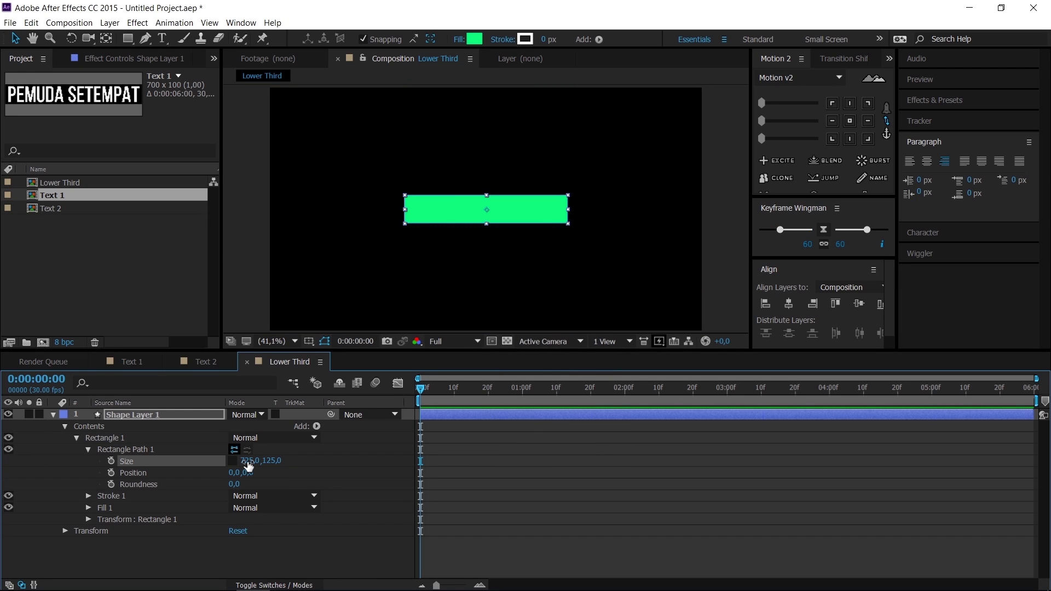
left_click(53, 415)
left_click(137, 483)
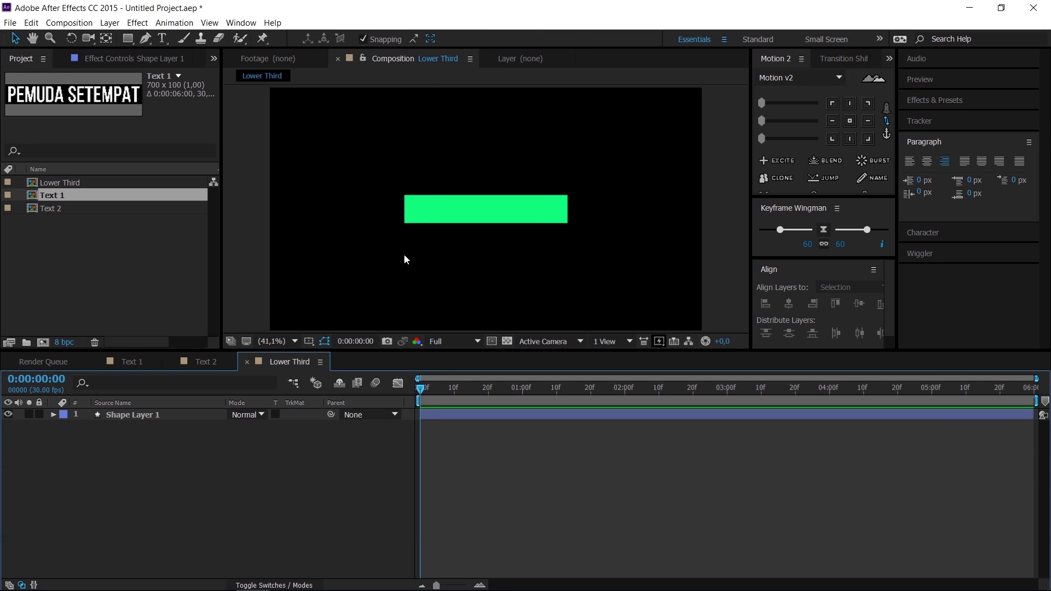
Give the bar a dark grey fill and duplicate it into Shape Layer 2.
left_click(146, 415)
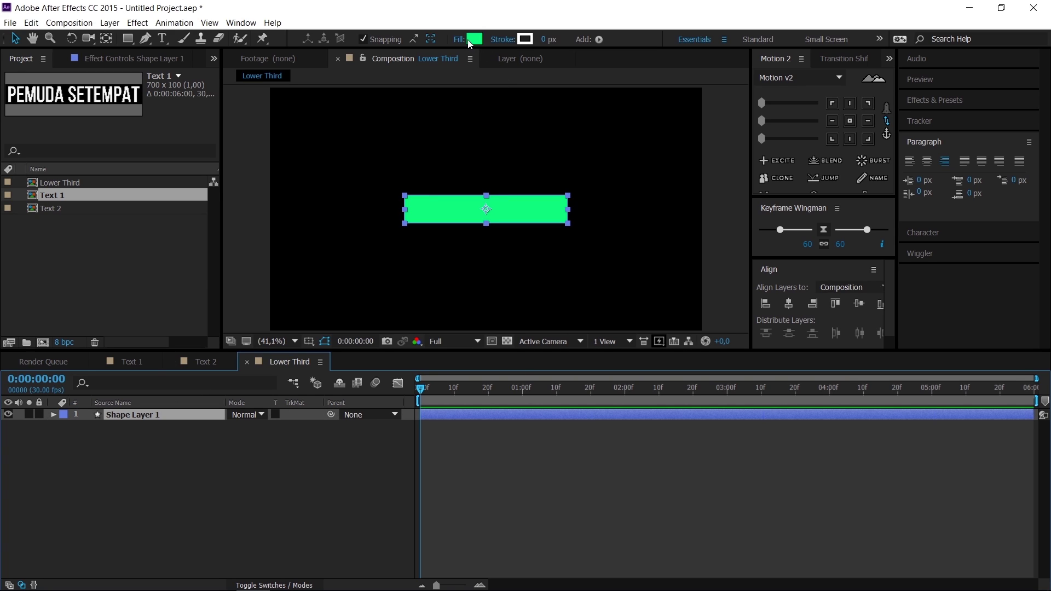
left_click(474, 39)
left_click_drag(711, 378, 676, 379)
left_click(992, 235)
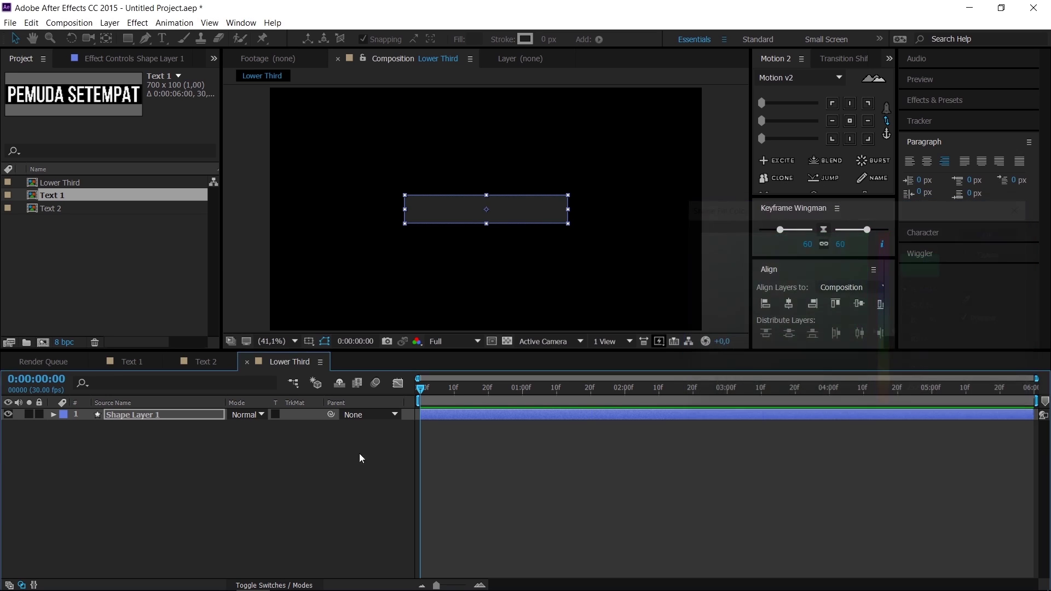
left_click(119, 427)
left_click(178, 415)
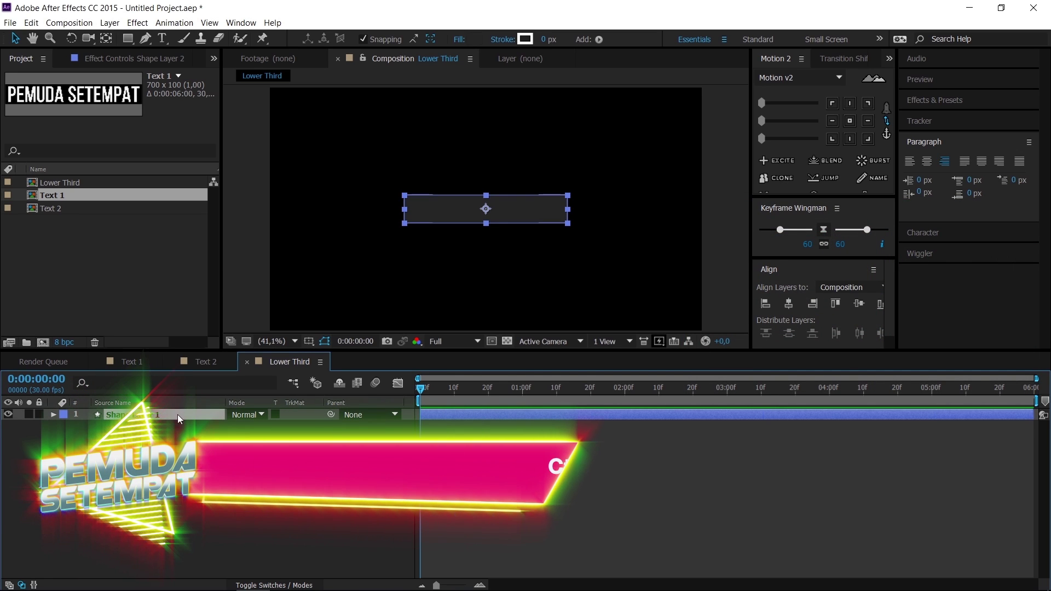
key("ctrl+d")
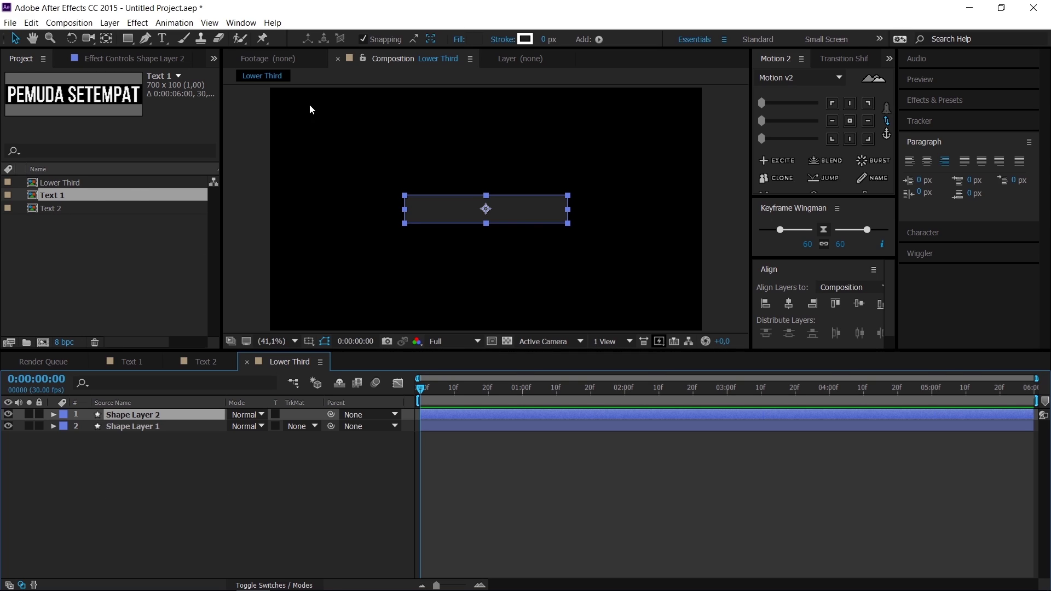
Set Shape Layer 2's rectangle path size to 525 × 100.
left_click(54, 415)
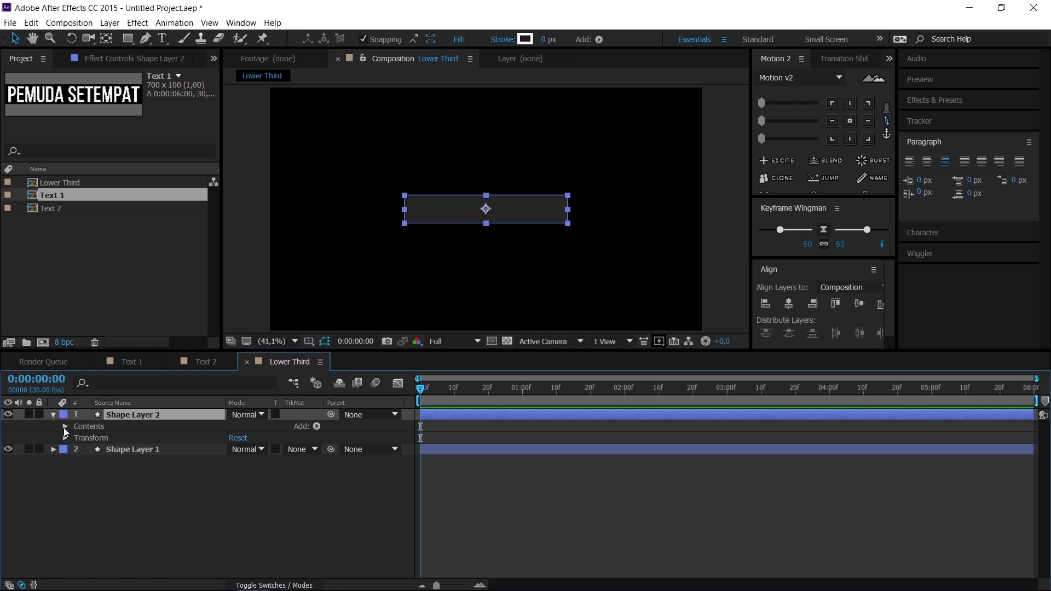
left_click(64, 426)
left_click(77, 438)
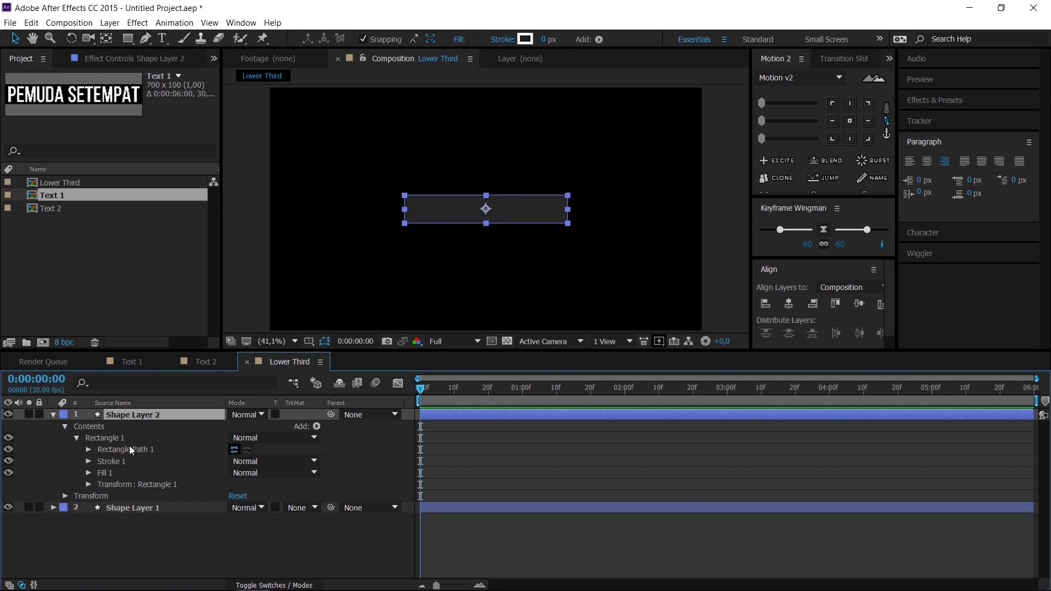
left_click(88, 449)
left_click(249, 461)
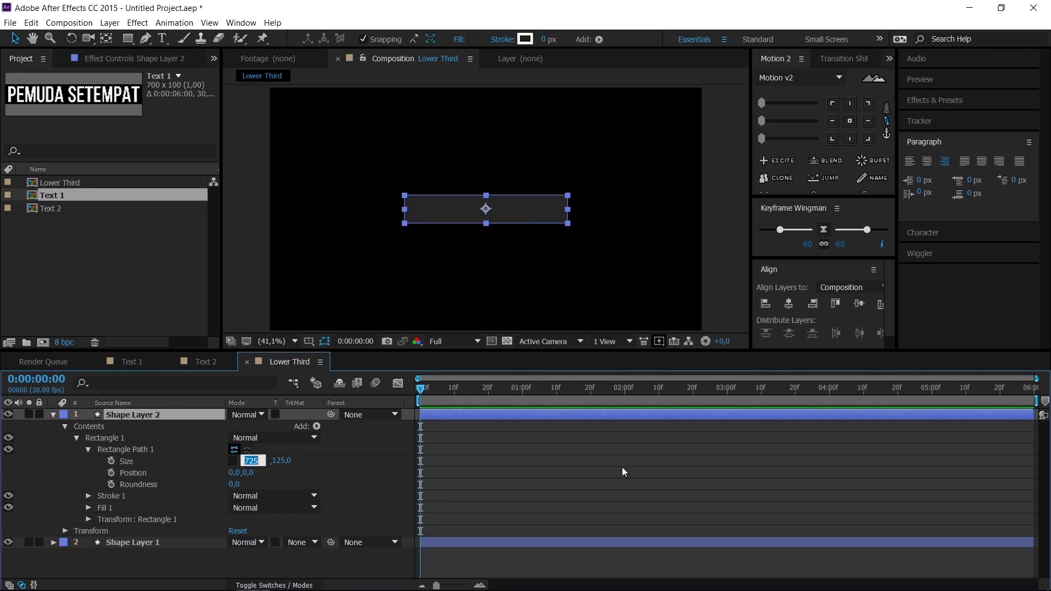
type("5")
key("Tab")
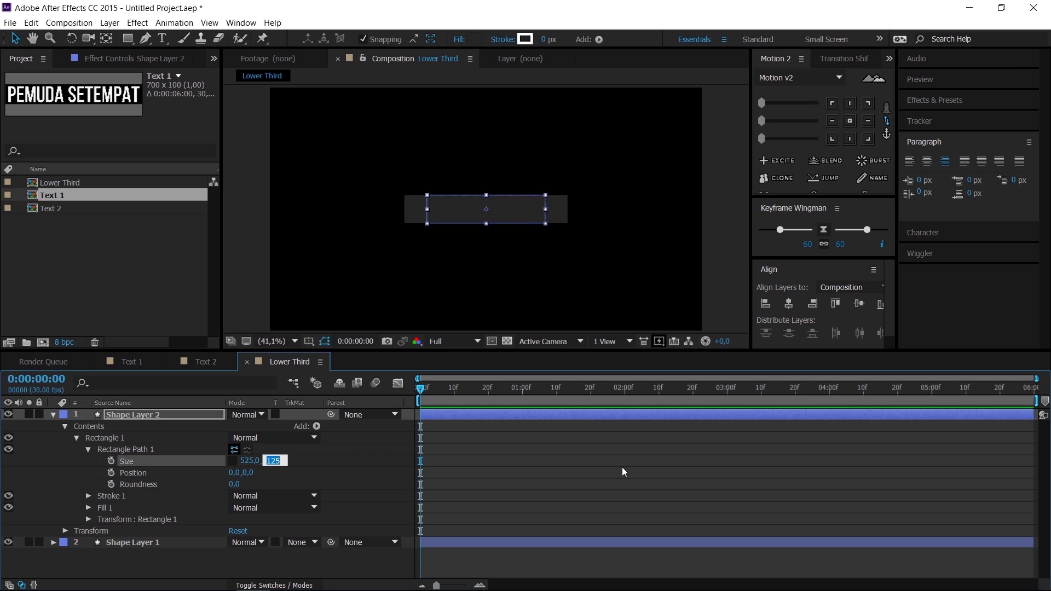
type("100")
key("Return")
Zoom in to inspect the bar's corner, then fit the whole composition back in view.
key("period")
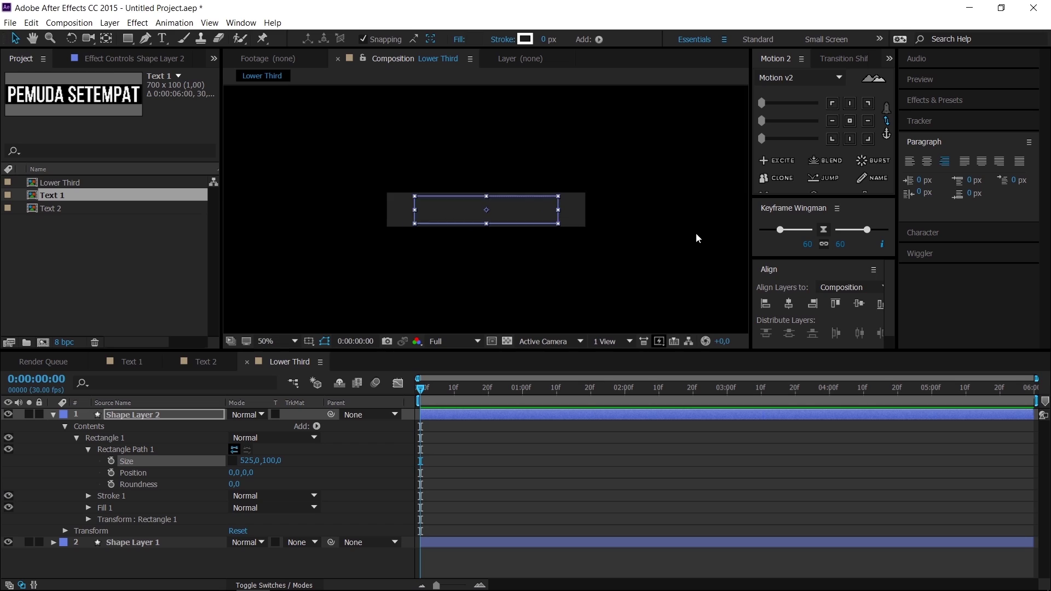
scroll(688, 237, "up", 1)
scroll(547, 240, "up", 1)
mouse_move(659, 233)
left_mouse_down()
mouse_move(509, 209)
mouse_move(634, 274)
left_mouse_up()
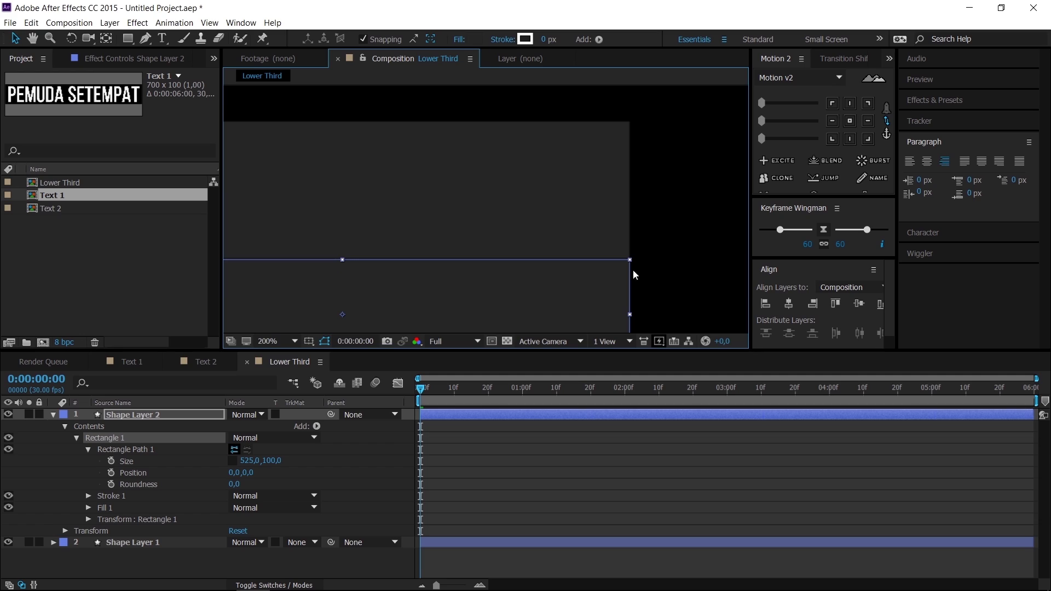
scroll(634, 274, "up", 1)
left_click_drag(661, 236, 558, 196)
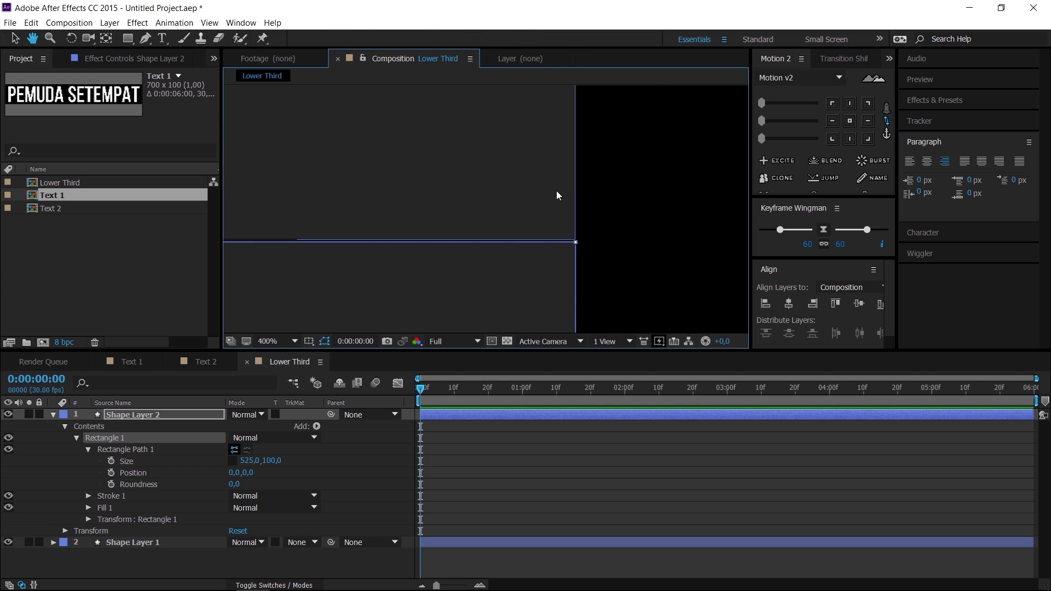
scroll(591, 257, "up", 1)
scroll(535, 187, "up", 1)
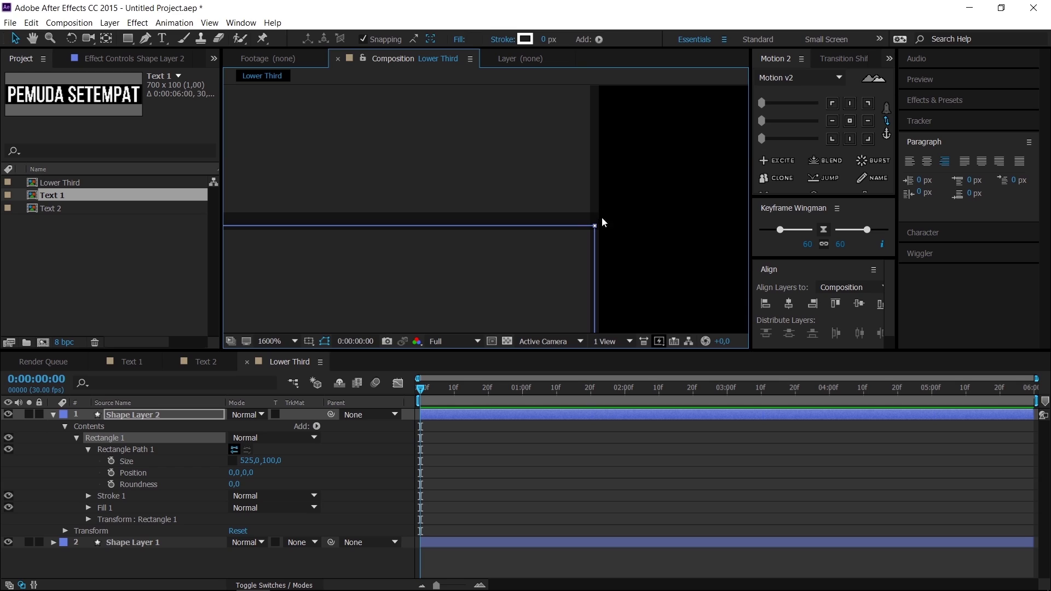
scroll(573, 245, "down", 4)
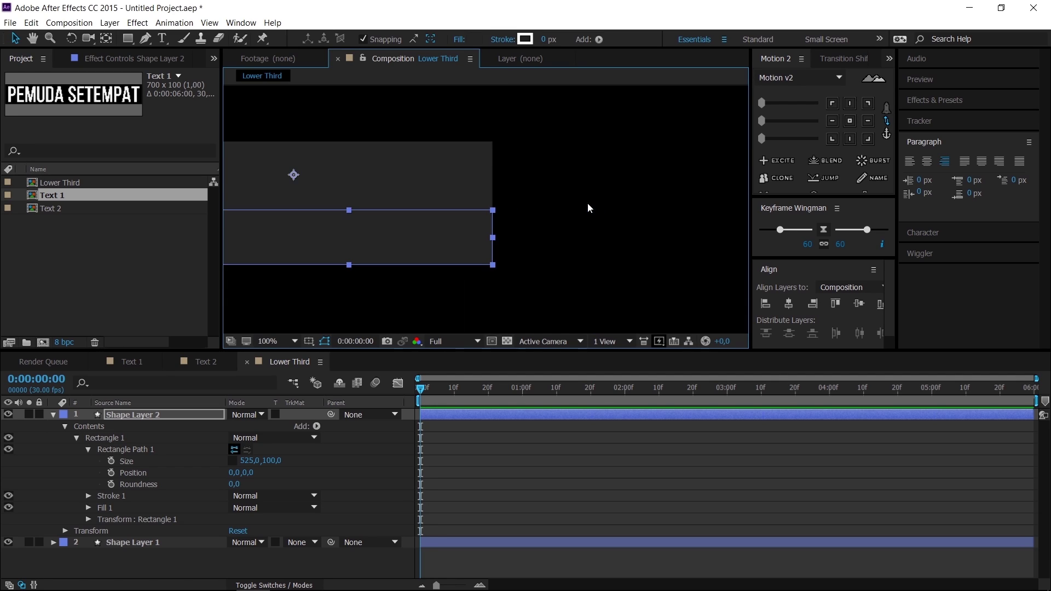
scroll(425, 217, "down", 7)
key("shift+slash")
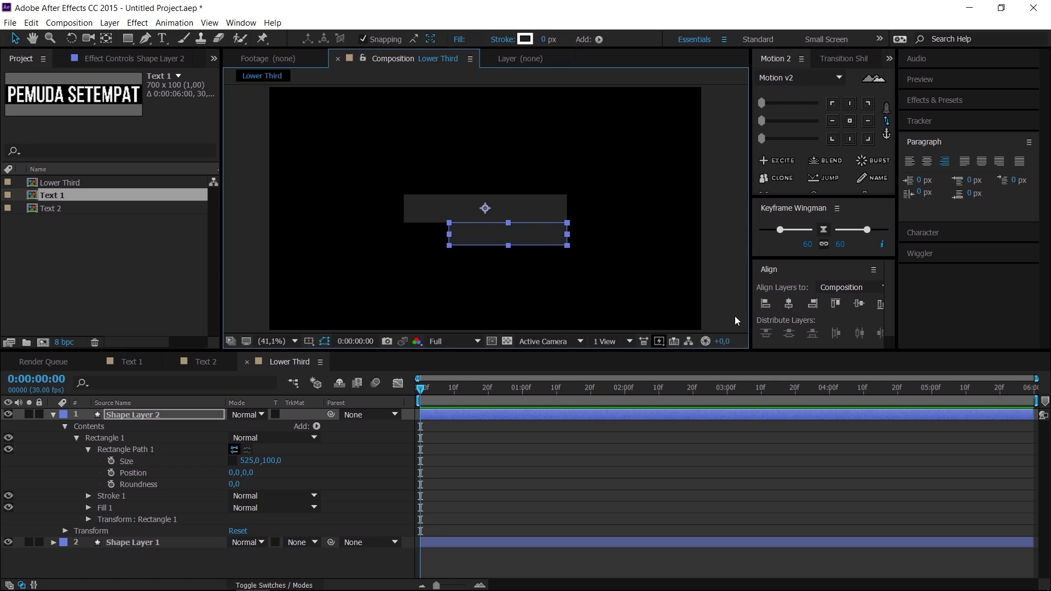
Collapse Shape Layer 2 and switch the selection between Shape Layers 1 and 2.
left_click(53, 414)
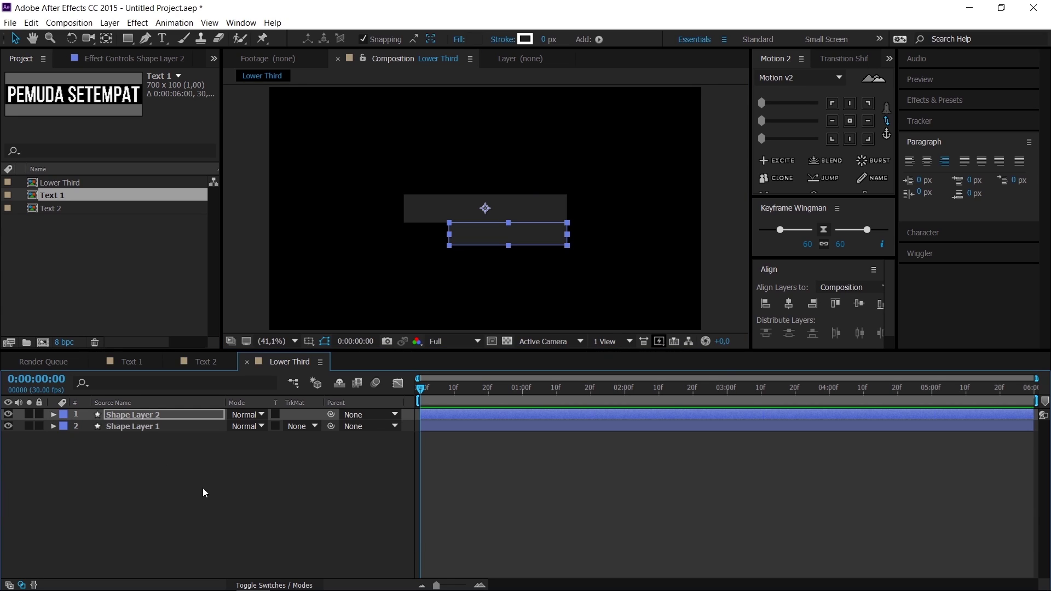
left_click(203, 487)
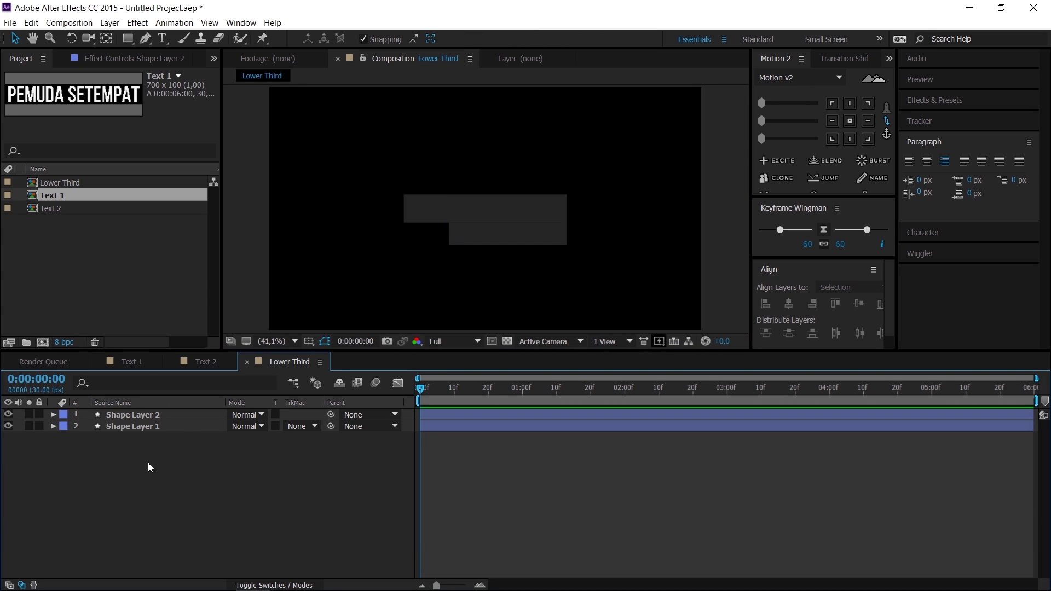
left_click(142, 415)
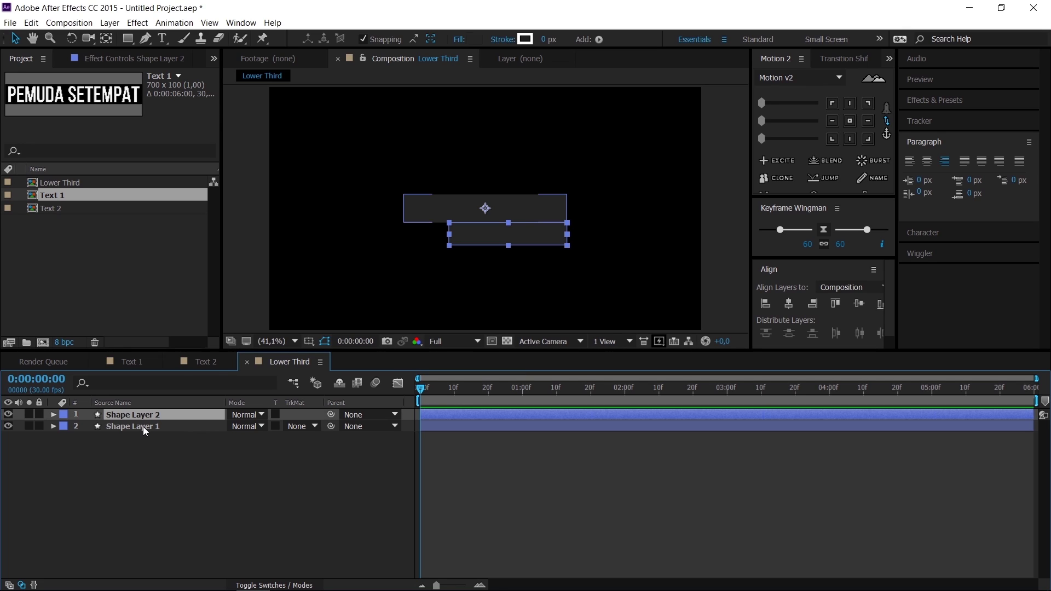
left_click(142, 425)
left_click(143, 415)
left_click(175, 464)
left_click(145, 415)
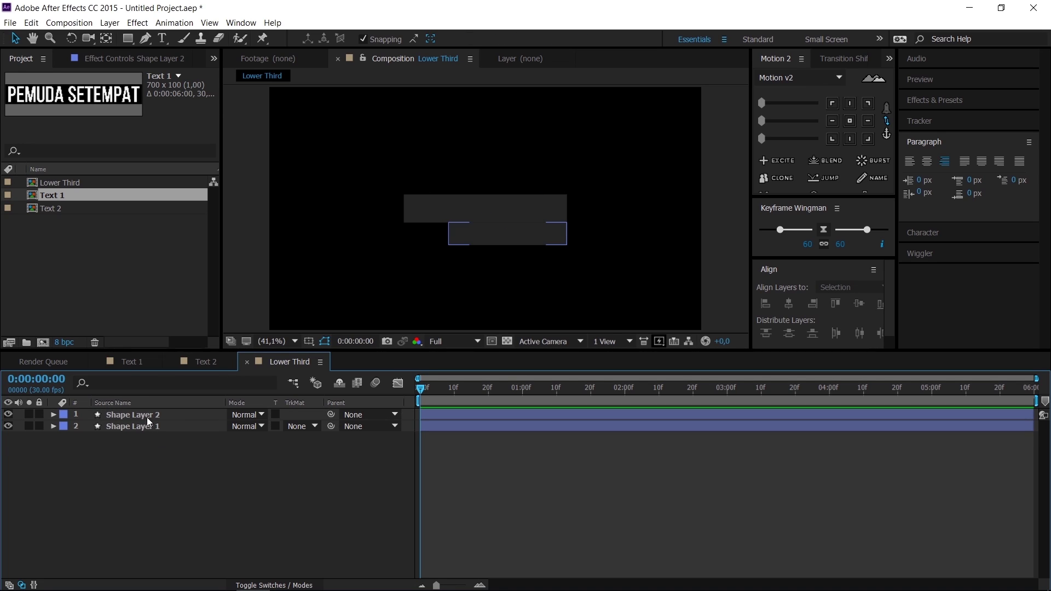
left_click(152, 448)
Give the copied rectangle a bright green 00FF8B fill.
left_click(141, 425)
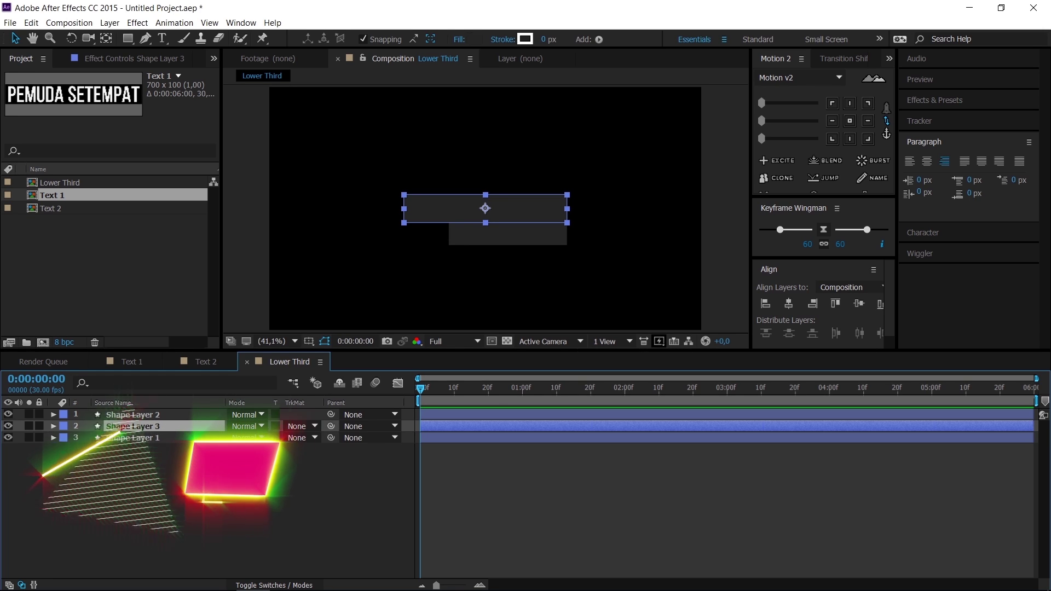
left_click(475, 39)
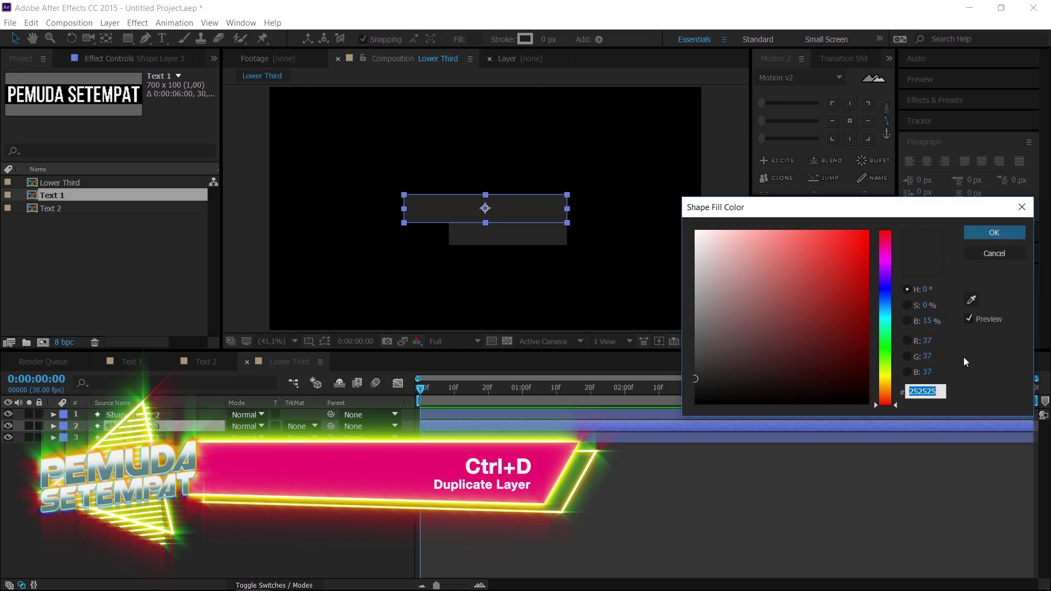
left_click_drag(886, 349, 885, 330)
left_click_drag(835, 254, 869, 230)
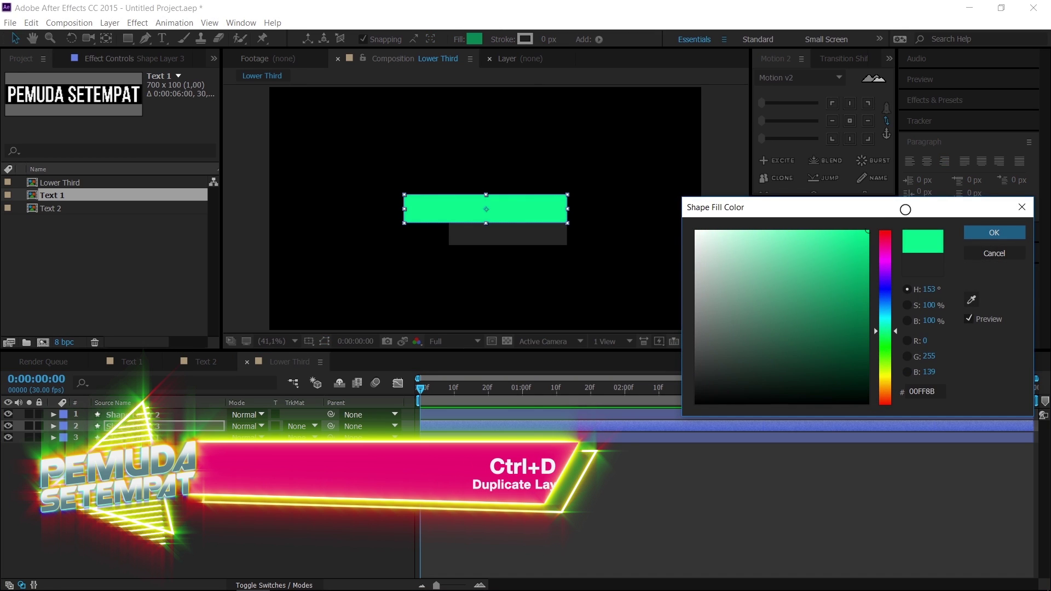
left_click(1006, 233)
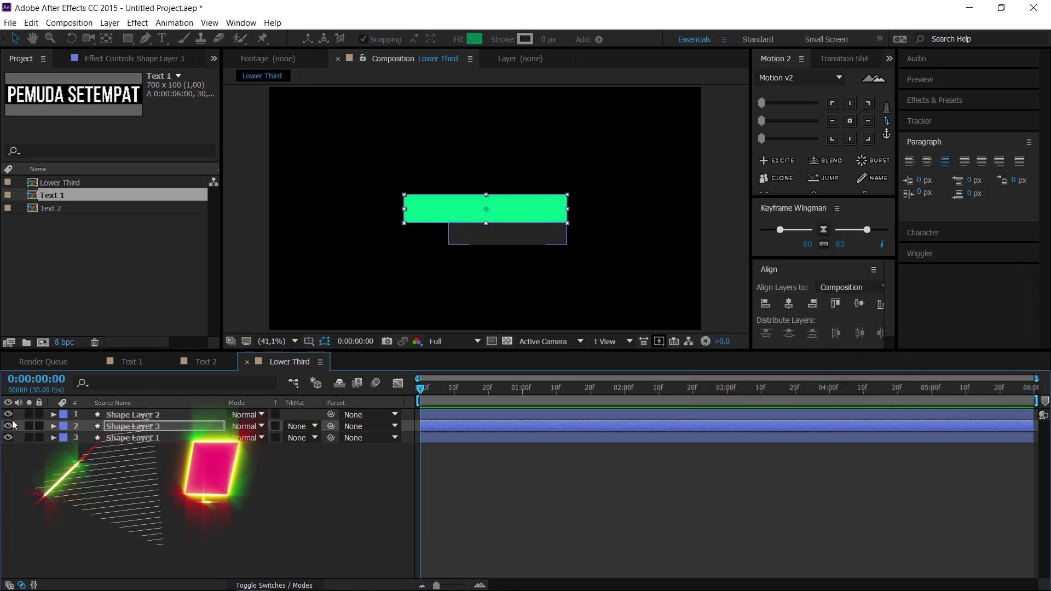
Set the Rectangle Path width to 15 px and move Shape Layer 3 to the top of the stack.
left_click(53, 426)
left_click(65, 438)
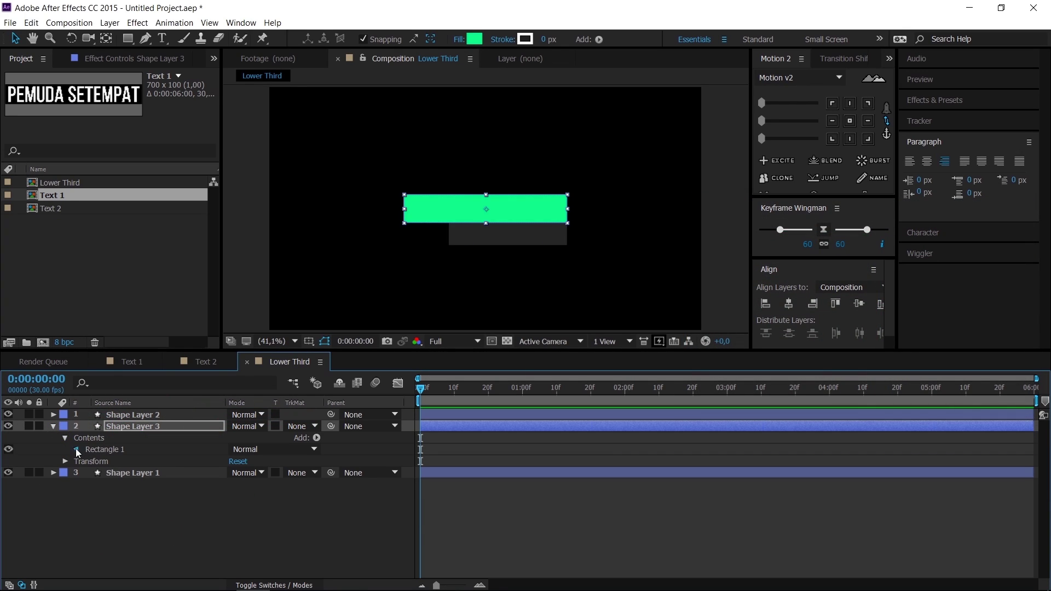
left_click(76, 449)
left_click(88, 461)
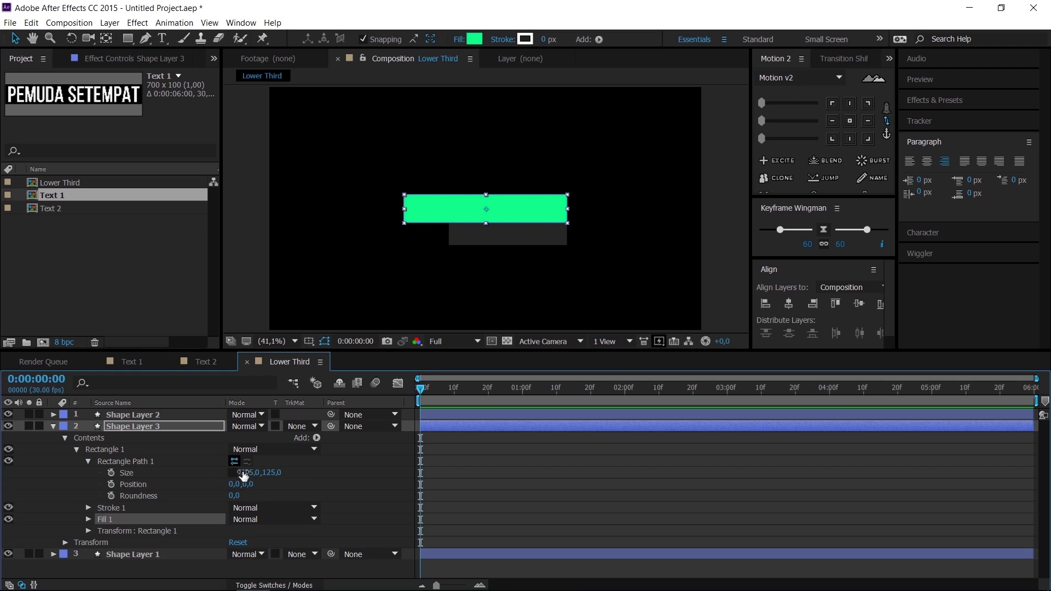
left_click(252, 473)
type("15")
key("Return")
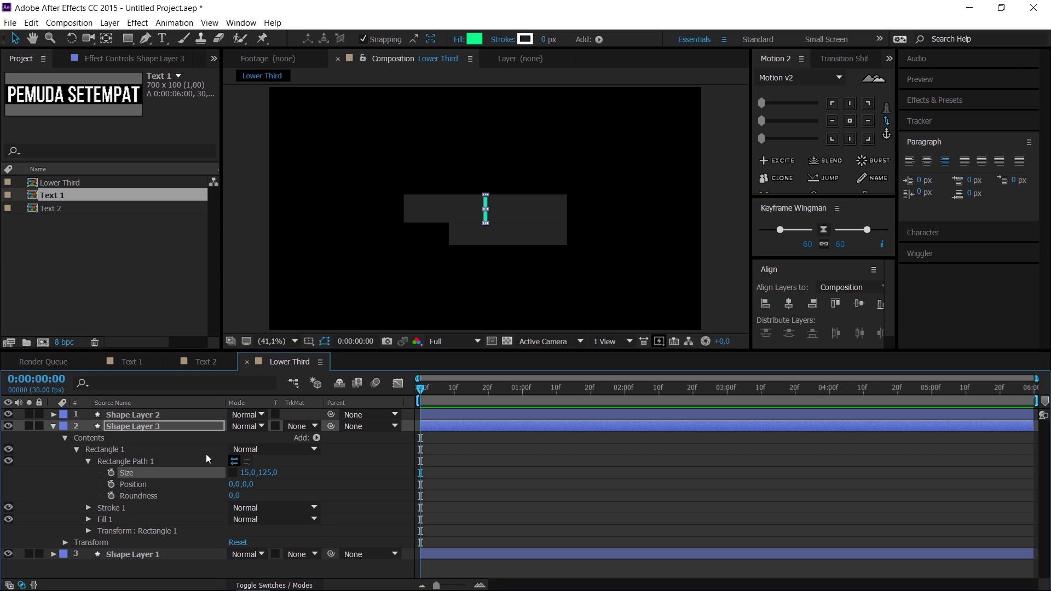
left_click(53, 426)
left_click_drag(137, 425, 142, 408)
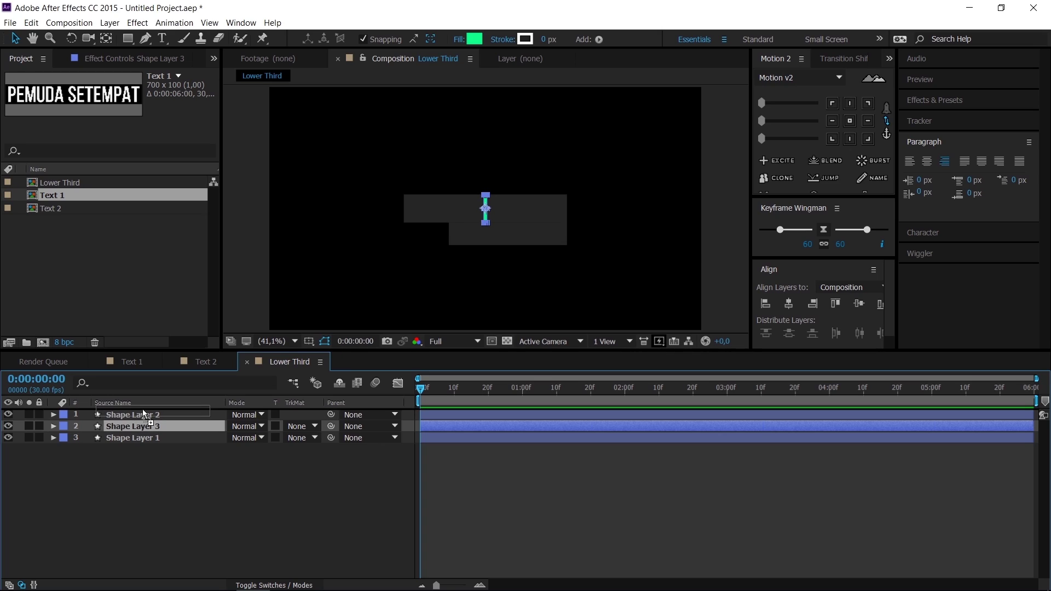
left_click(139, 483)
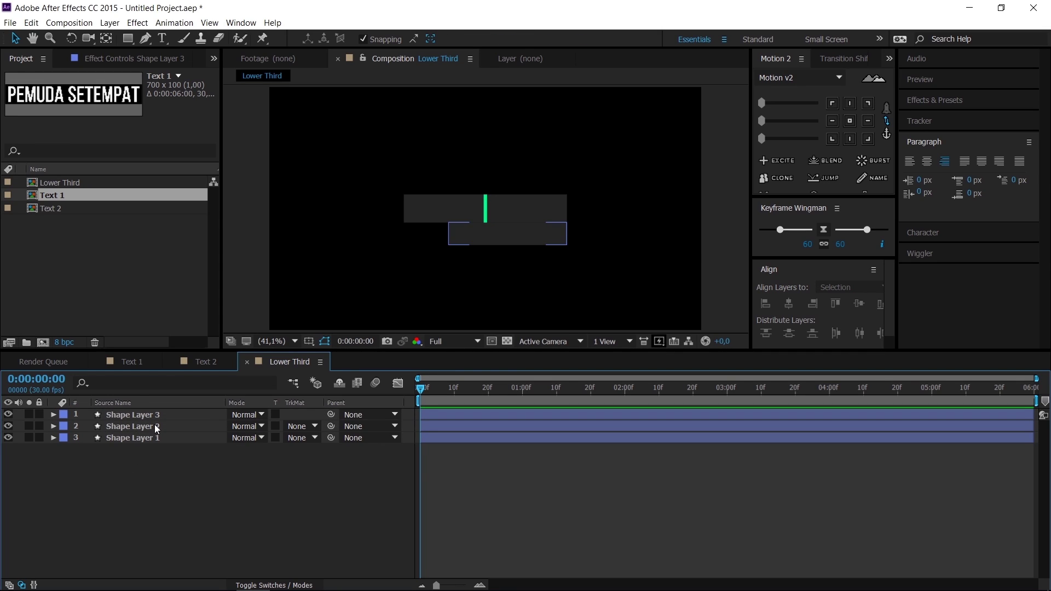
Drag Shape Layer 3's thin green bar toward the upper dark bar's left end.
left_click(146, 419)
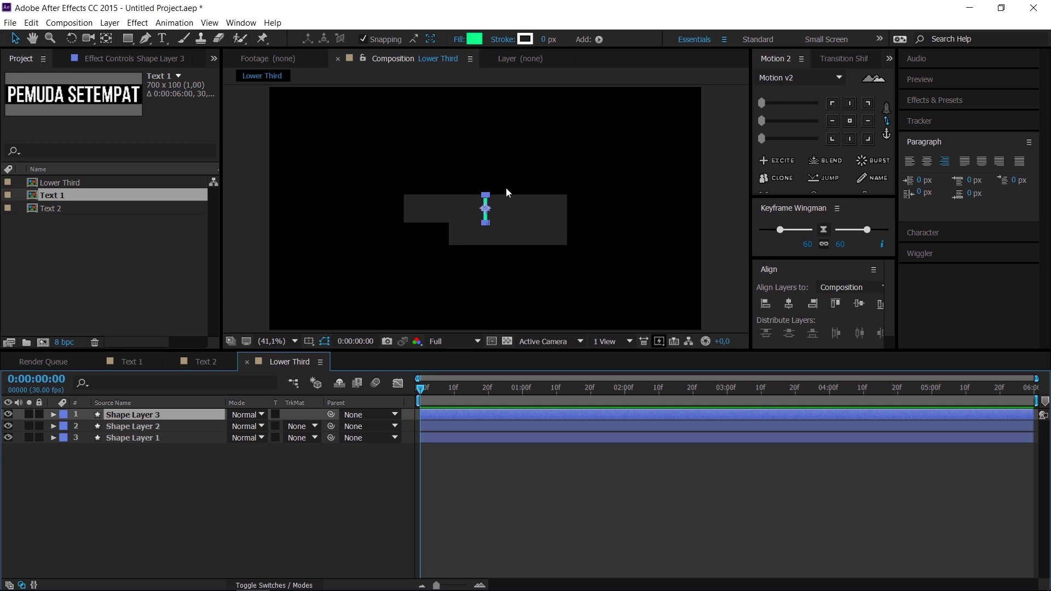
scroll(506, 188, "up", 2)
scroll(465, 209, "up", 2)
left_click_drag(389, 209, 557, 227)
key("v")
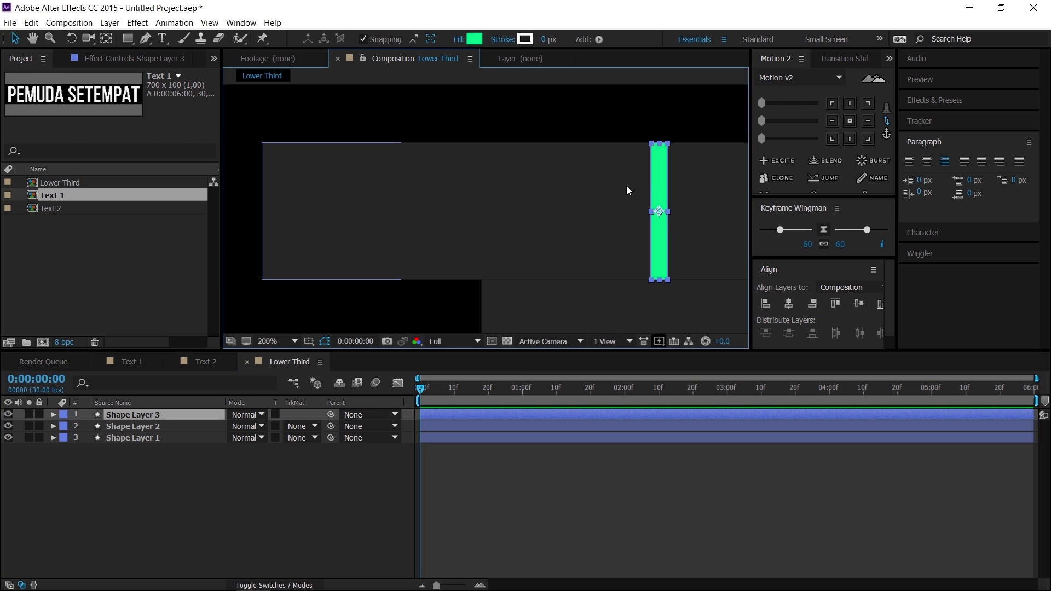
left_click_drag(654, 183, 339, 189)
Nudge the green bar flush with the upper bar's left edge, then select the lower dark bar layer.
scroll(462, 188, "up", 1)
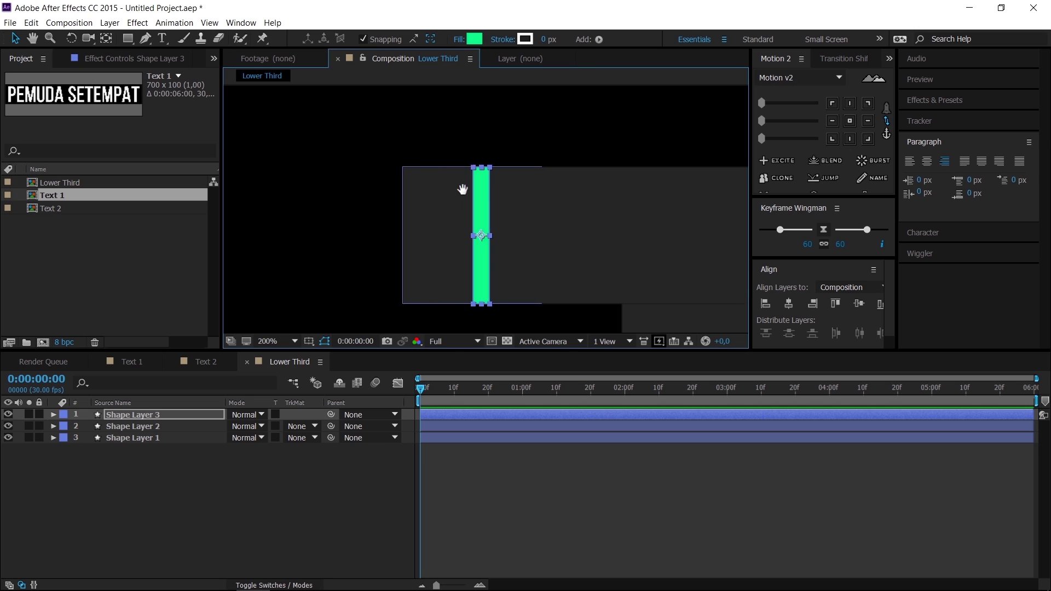
scroll(448, 188, "up", 1)
left_click_drag(448, 187, 427, 235)
left_click_drag(546, 229, 413, 229)
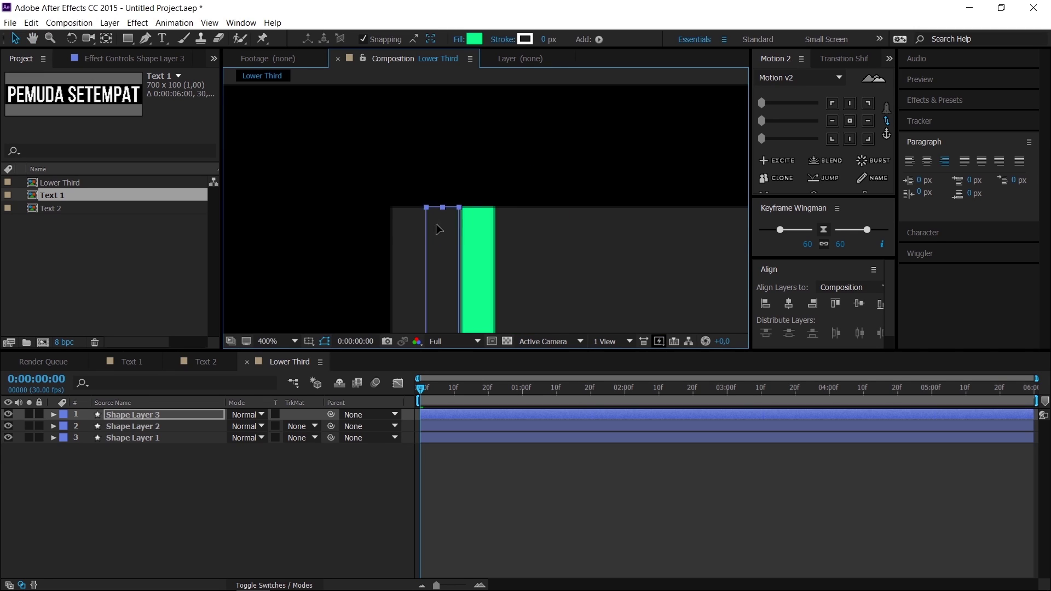
scroll(412, 224, "up", 1)
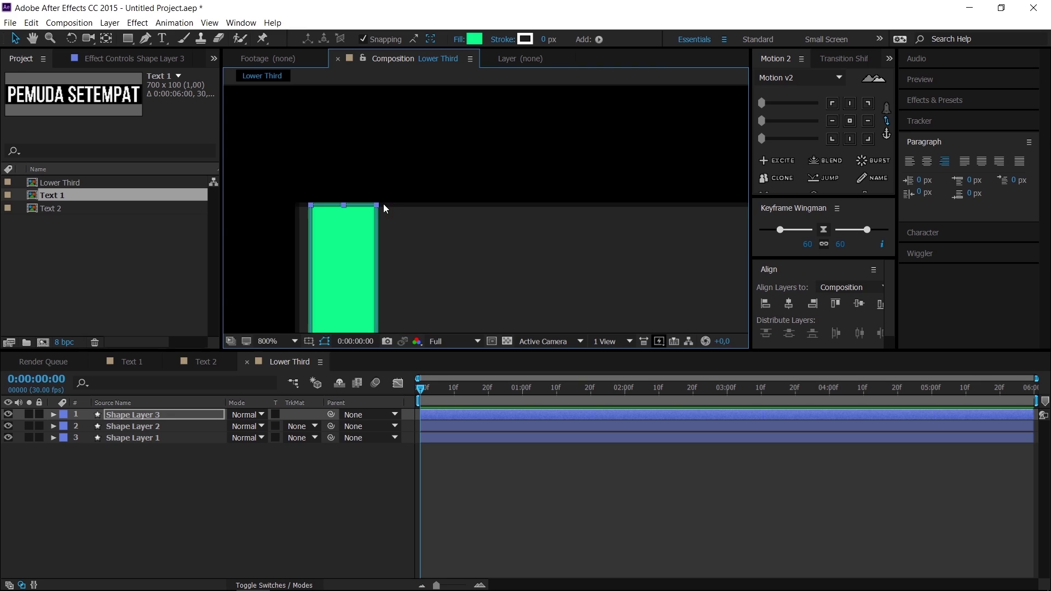
scroll(383, 205, "up", 1)
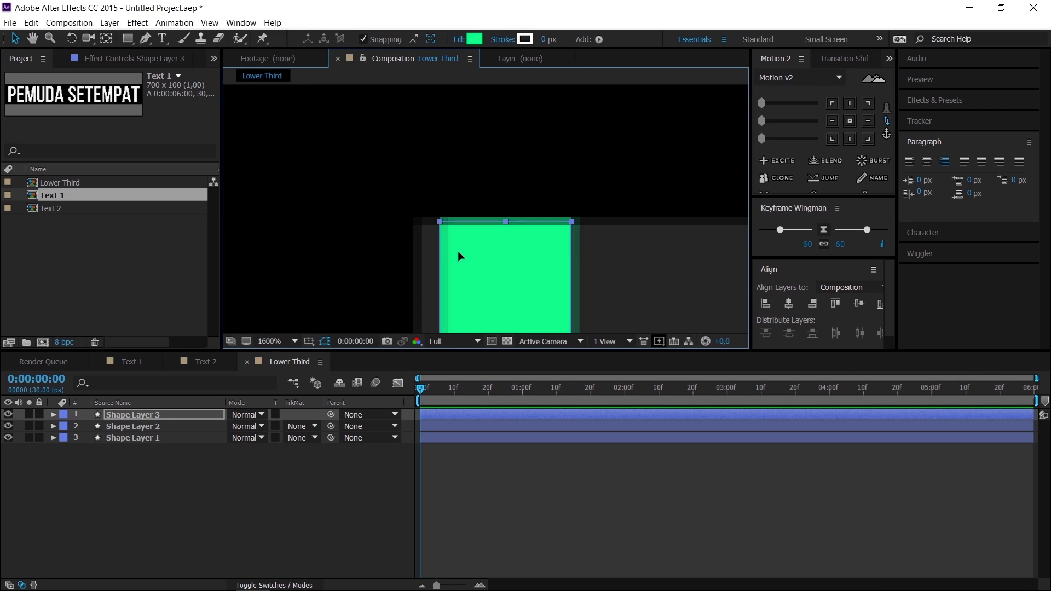
key("Left")
key("Left")
key("Left")
scroll(437, 255, "down", 3)
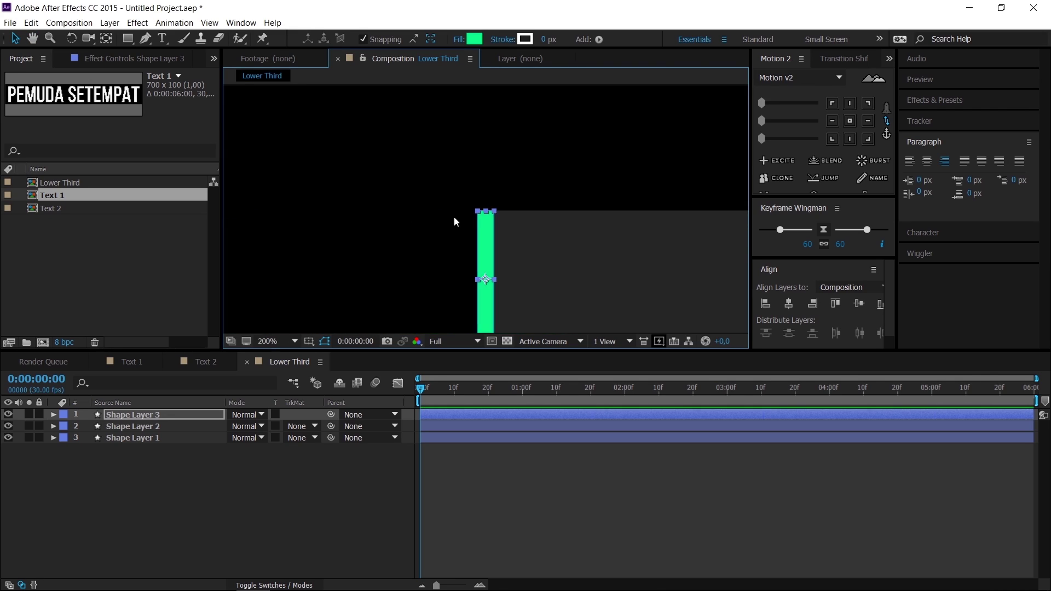
scroll(412, 198, "down", 1)
scroll(469, 227, "down", 1)
scroll(435, 208, "down", 1)
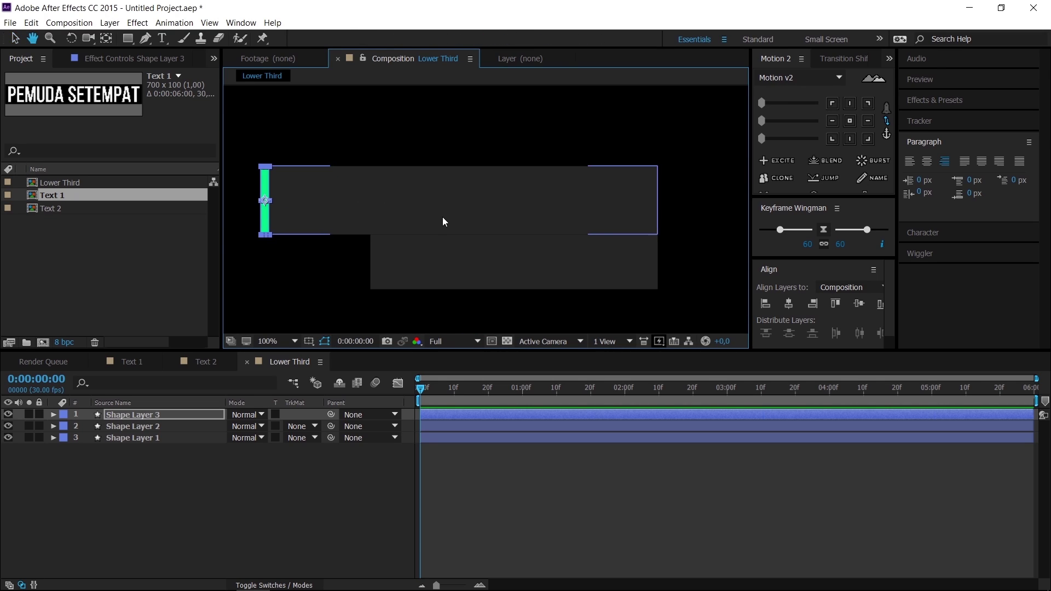
left_click(190, 426)
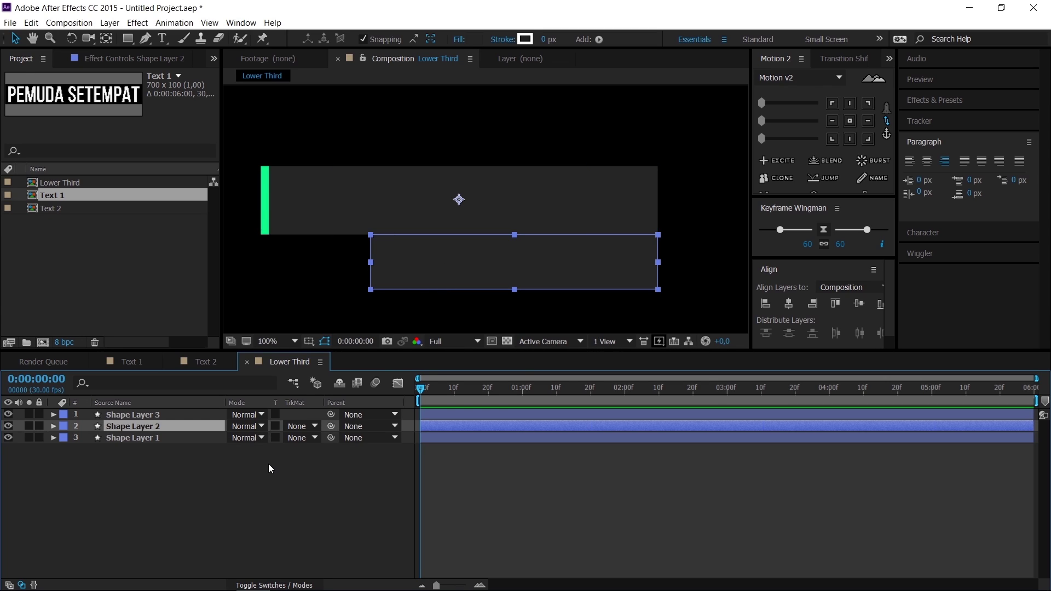
Centre the lower dark bar's anchor point and duplicate the layer with Ctrl+D.
left_click(844, 120)
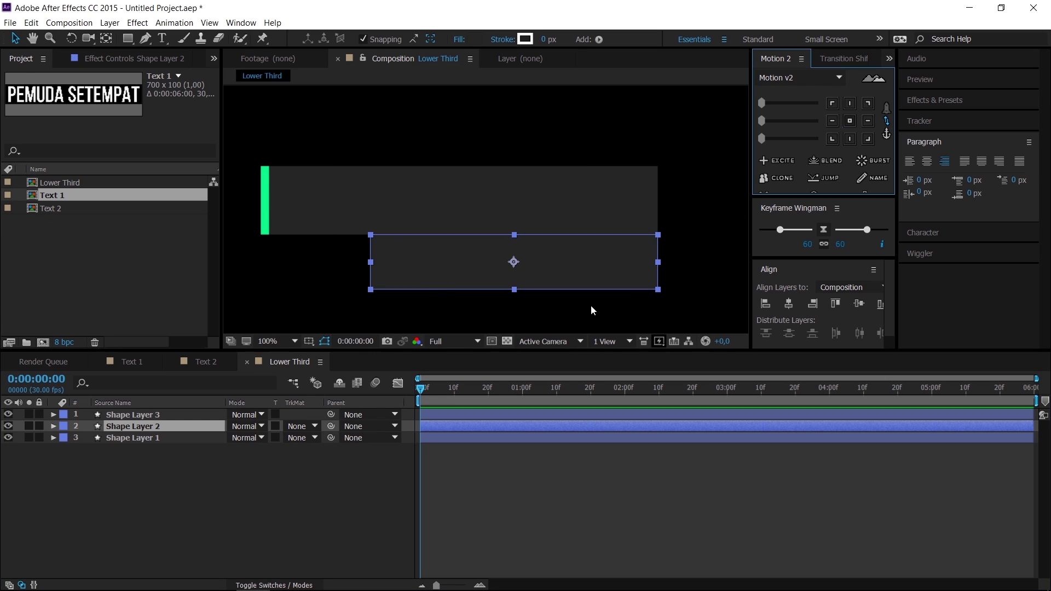
left_click(249, 455)
left_click(152, 425)
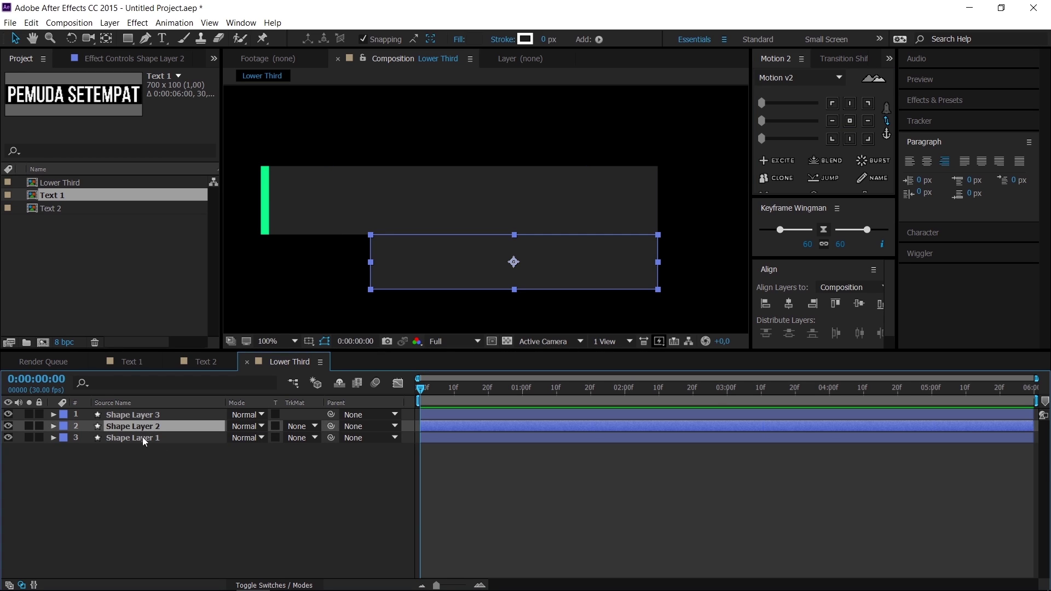
key("ctrl+d")
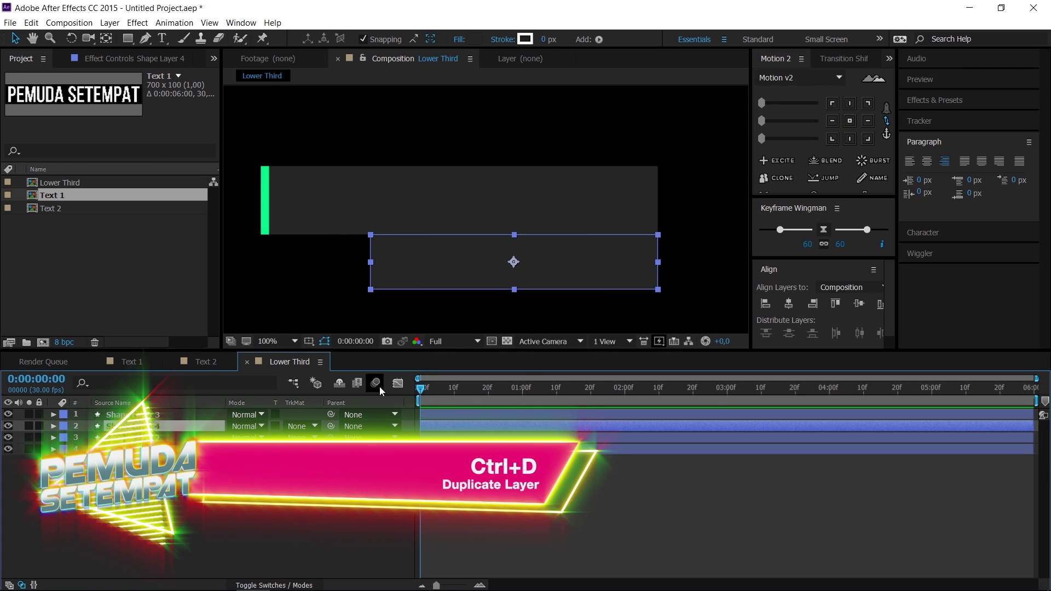
Fill the duplicate with the green accent colour sampled from the composition.
left_click(477, 41)
left_click(971, 299)
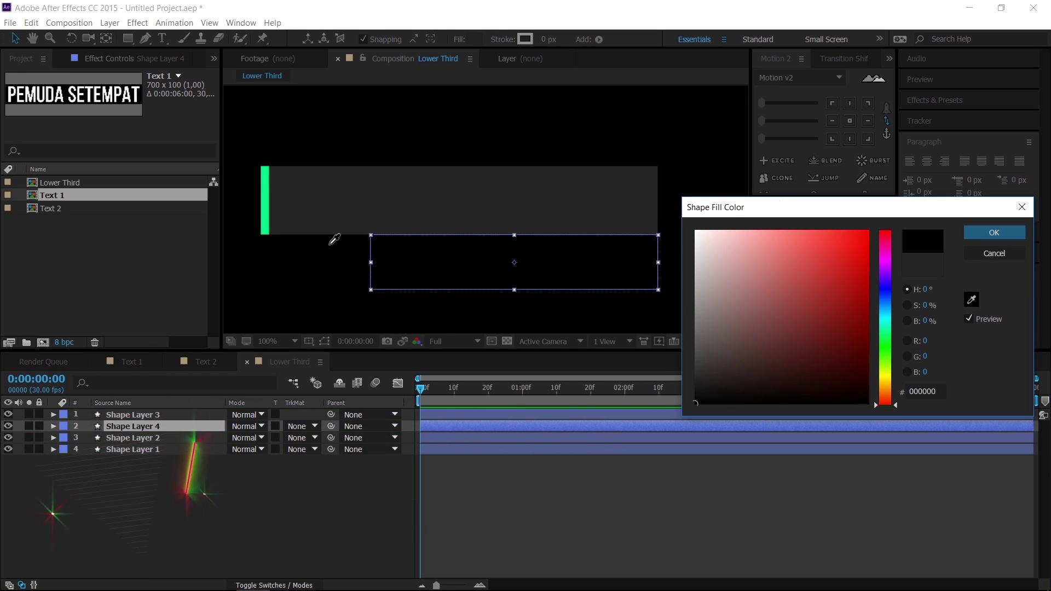
left_click(265, 200)
left_click(993, 232)
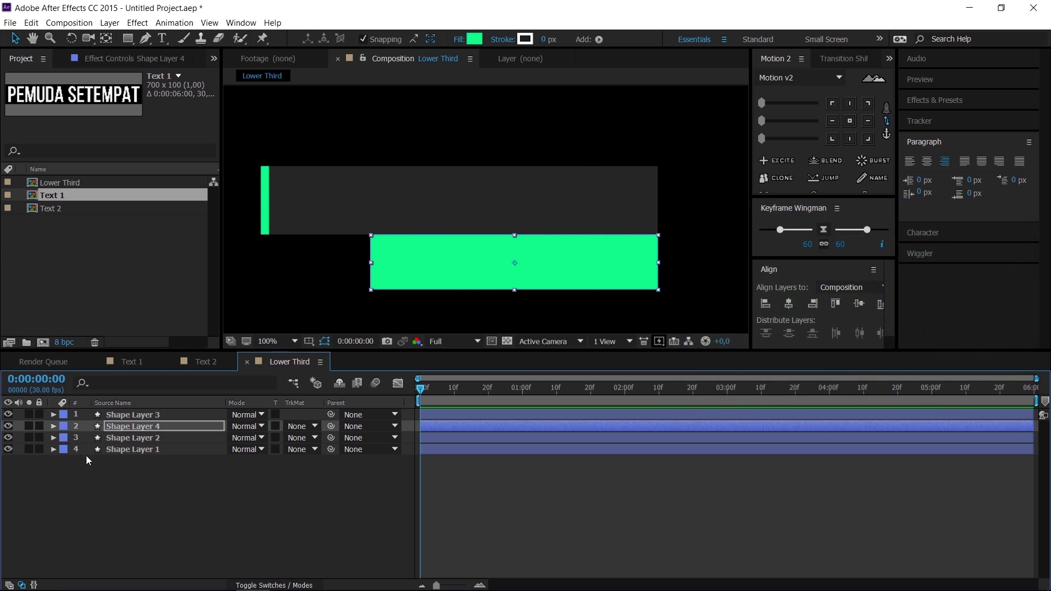
Set the duplicate's Rectangle Path width to 15 px.
left_click(53, 426)
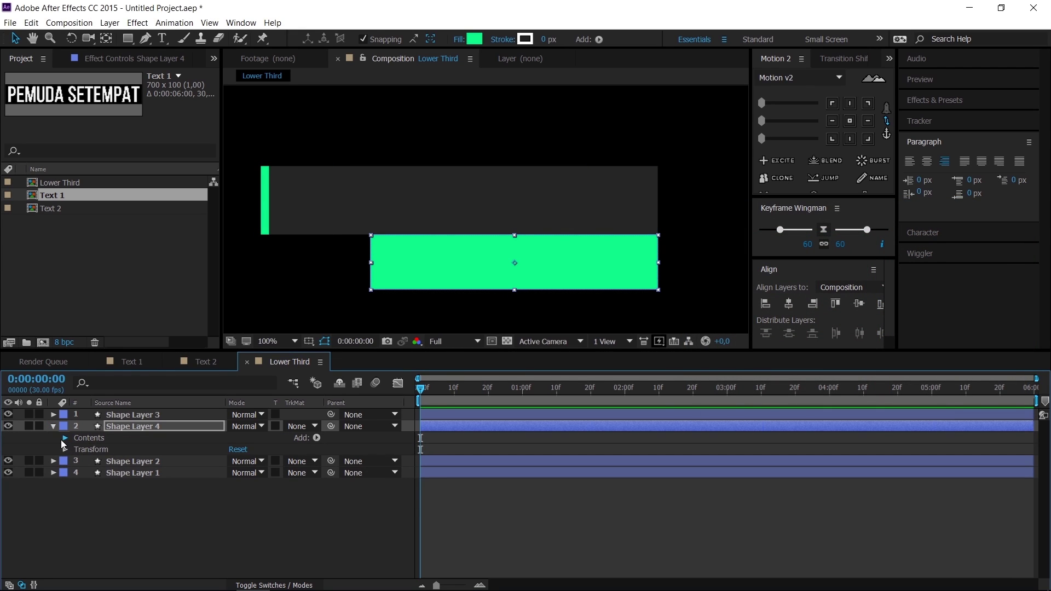
left_click(65, 437)
left_click(77, 448)
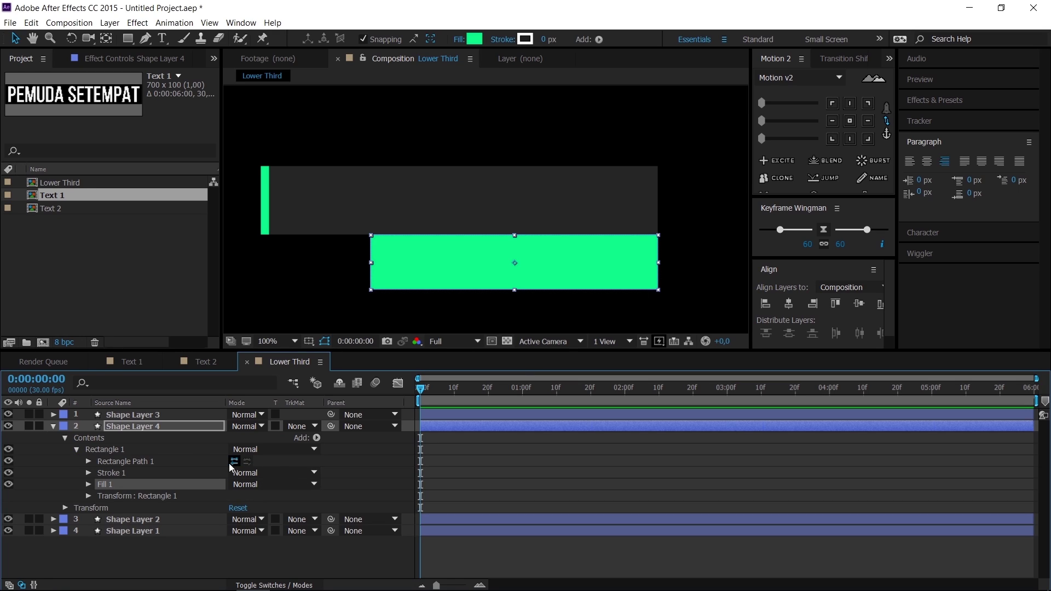
left_click(88, 460)
left_click(251, 472)
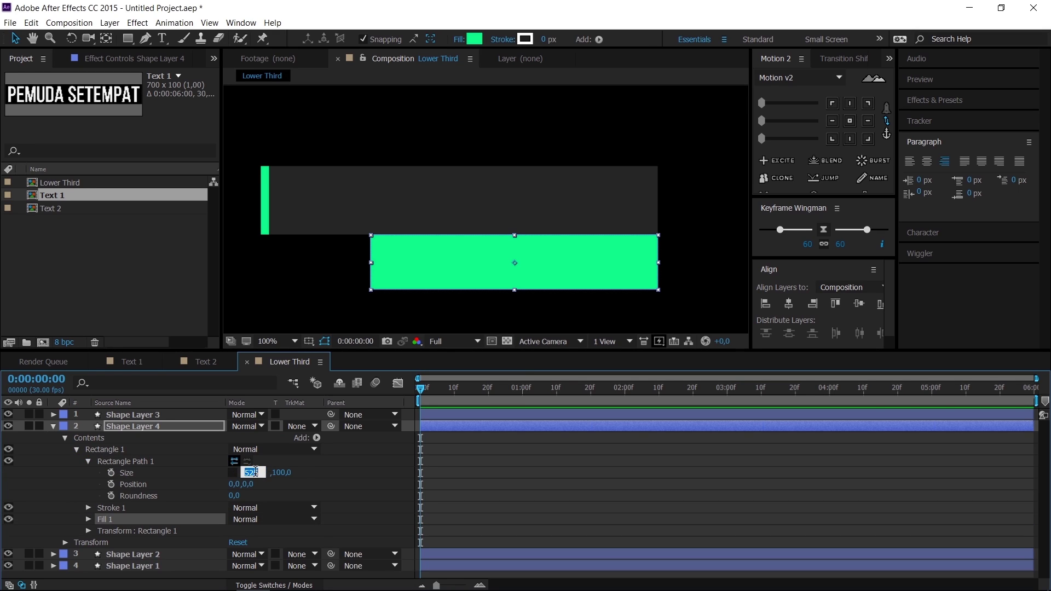
type("15")
key("Return")
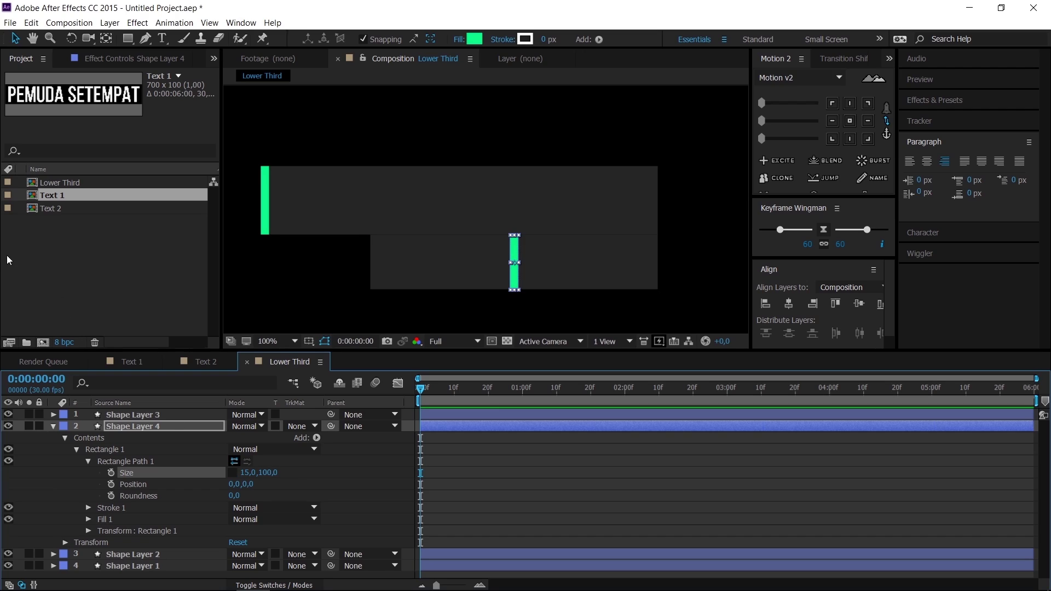
Move the new green bar layer to the top and align it flush with the lower bar's right end.
left_click(53, 425)
left_click_drag(113, 426, 133, 410)
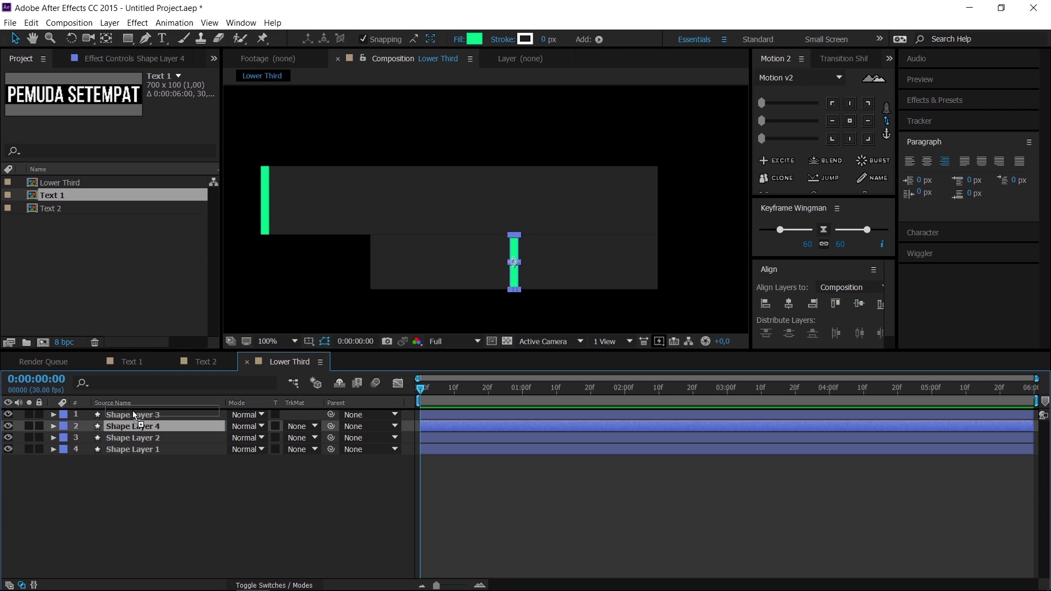
scroll(595, 265, "up", 1)
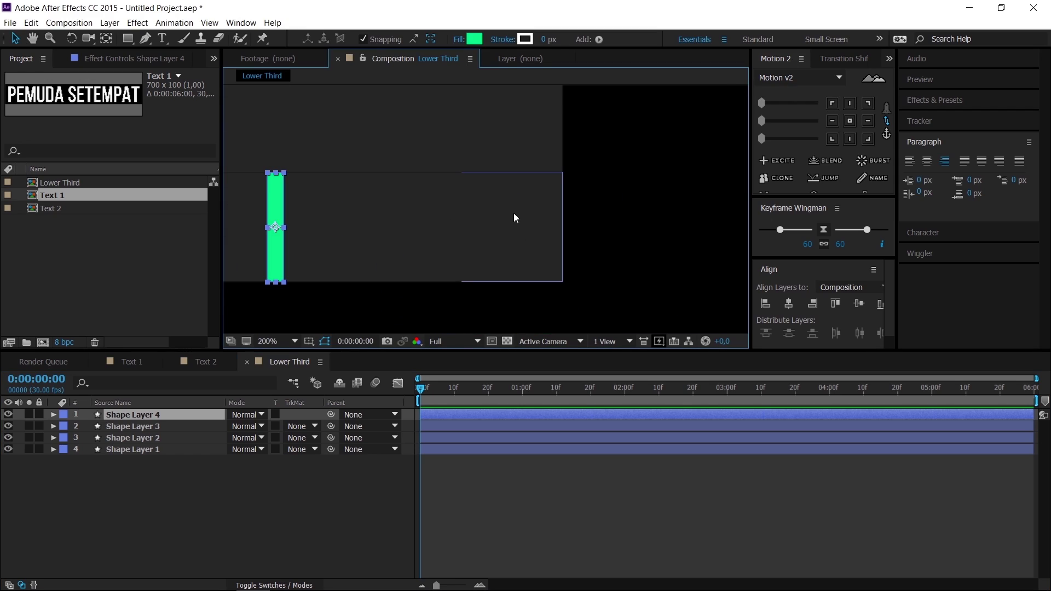
left_click_drag(271, 195, 527, 208)
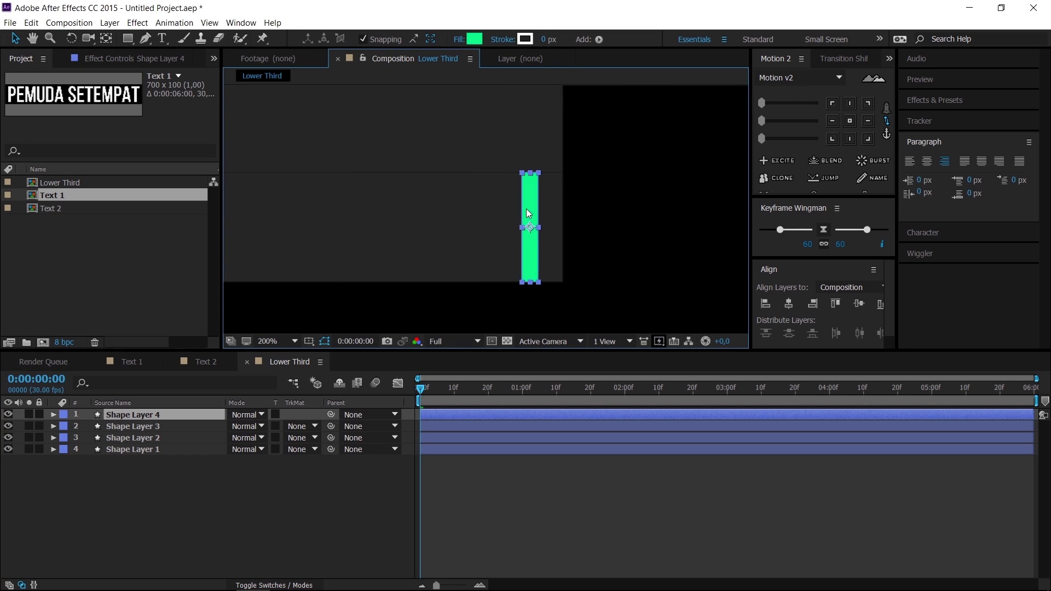
key("period")
key("period")
scroll(307, 199, "up", 2)
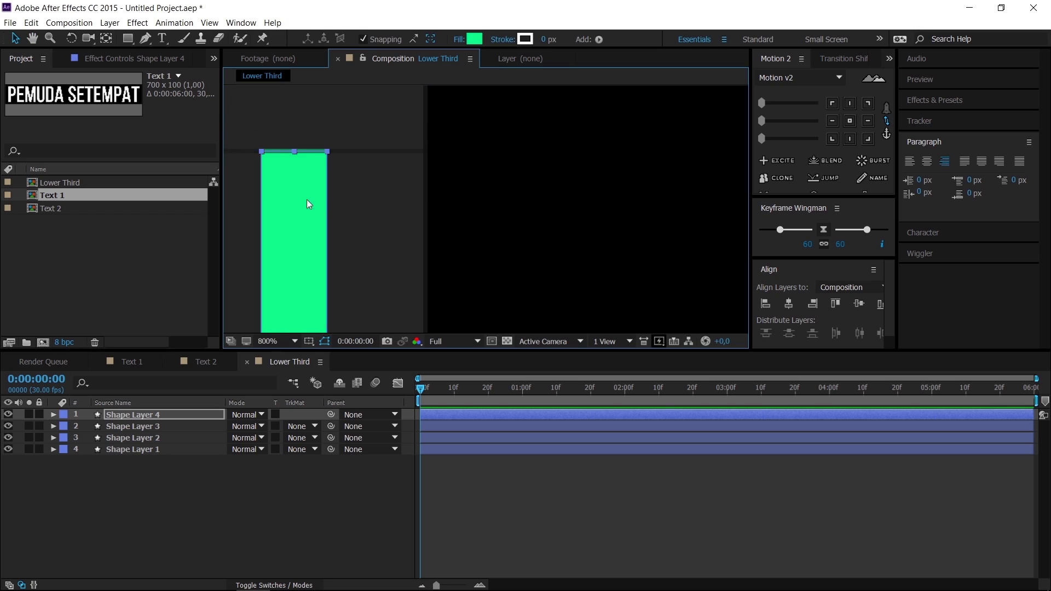
left_click_drag(307, 200, 402, 205)
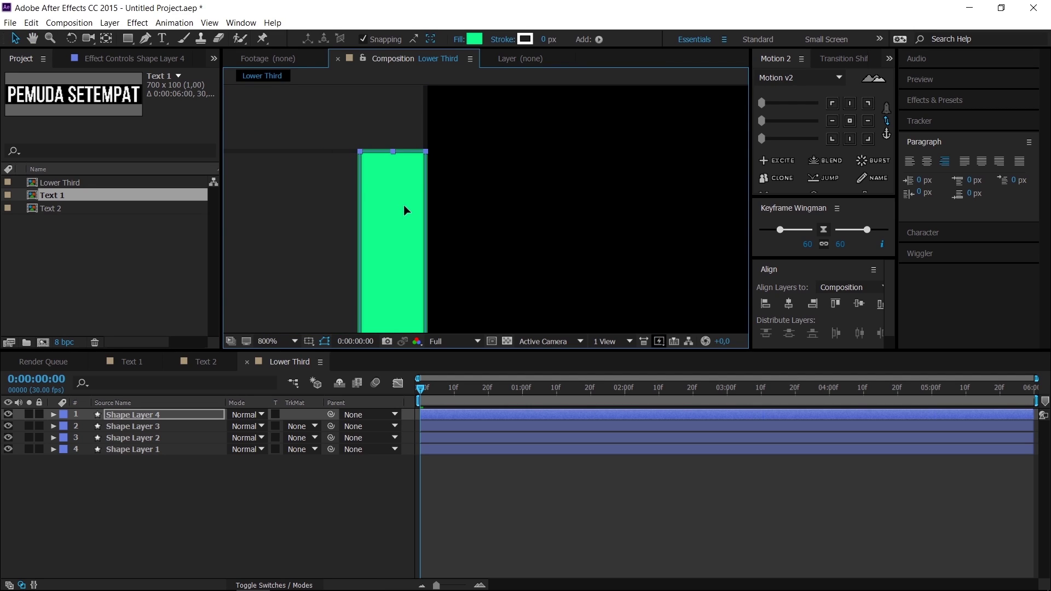
key("comma")
key("comma")
key("shift+slash")
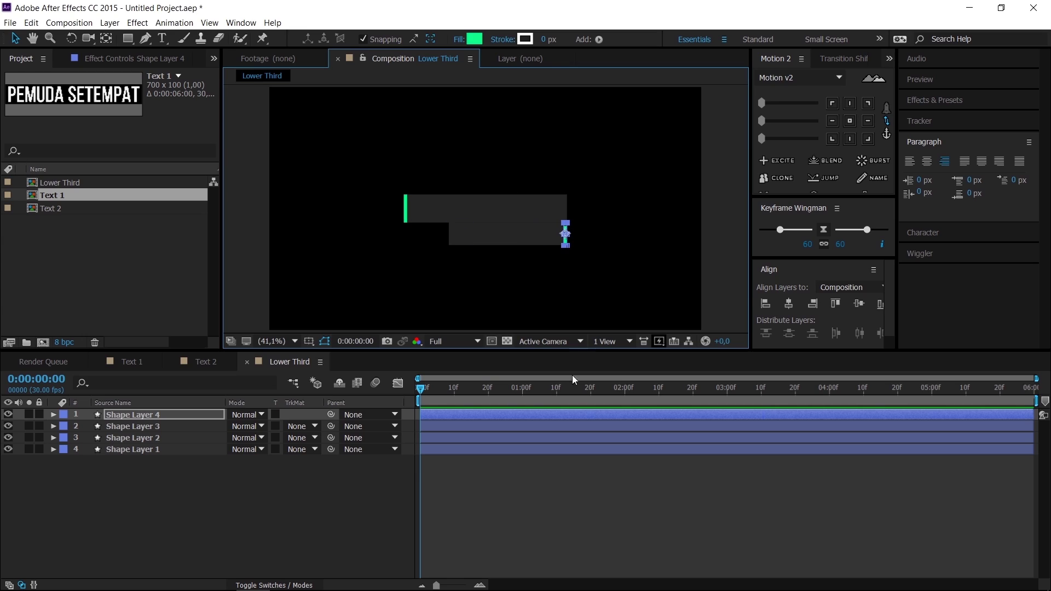
left_click(498, 521)
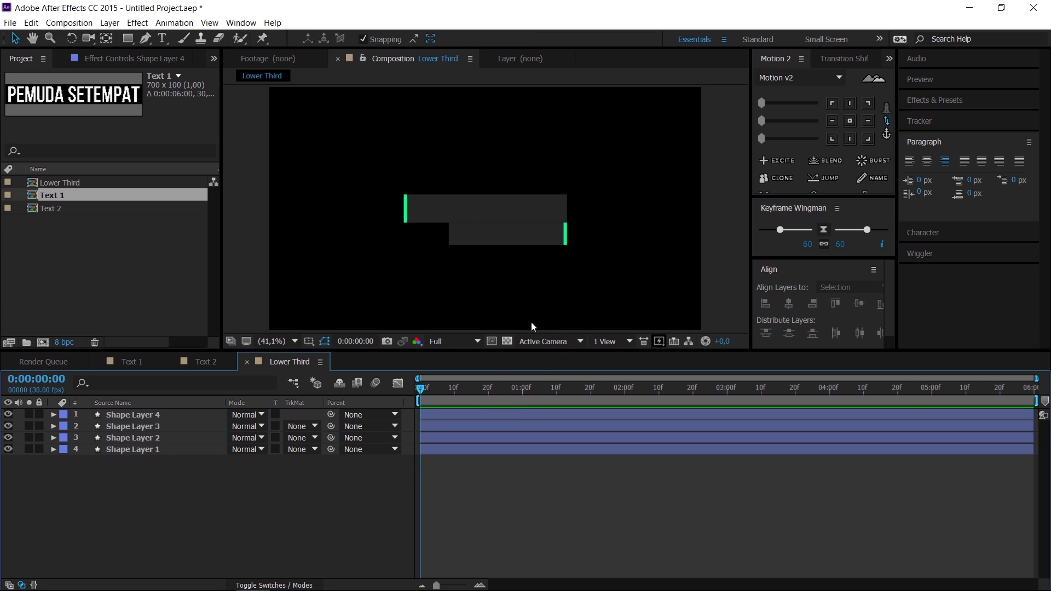
Key Position at frame 20 for Shape Layers 3 and 4, then return the playhead to frame 0.
left_click(146, 425)
left_click(148, 418, "shift")
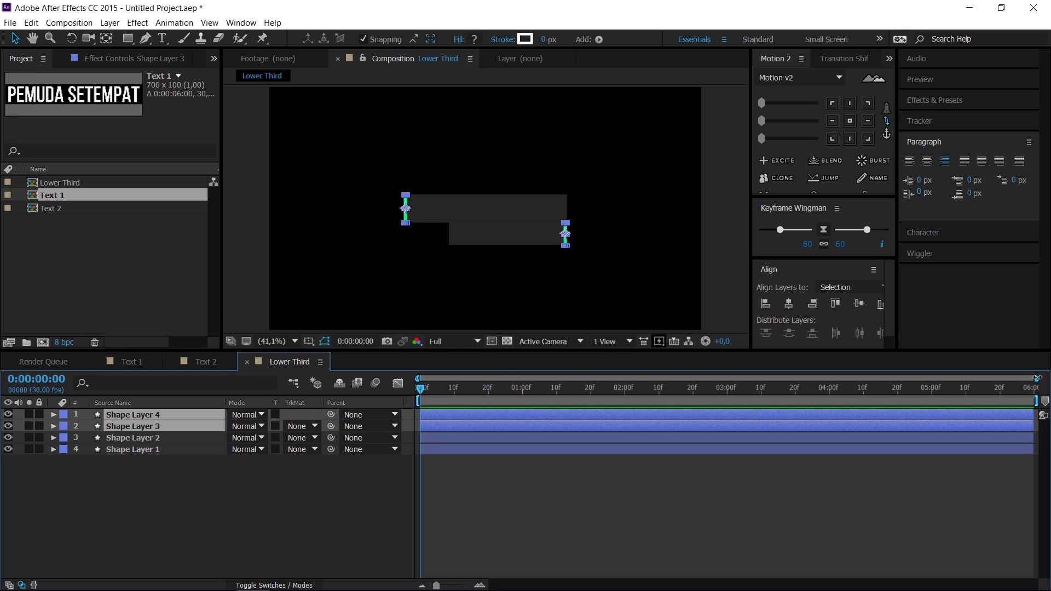
mouse_move(1038, 378)
left_mouse_down()
mouse_move(592, 378)
mouse_move(666, 389)
left_mouse_up()
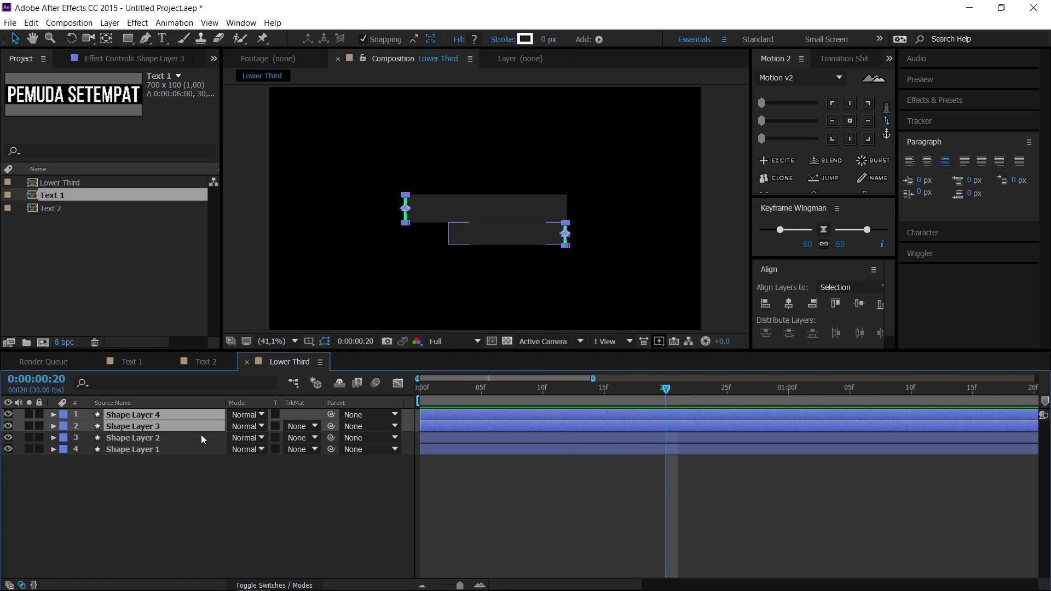
key("p")
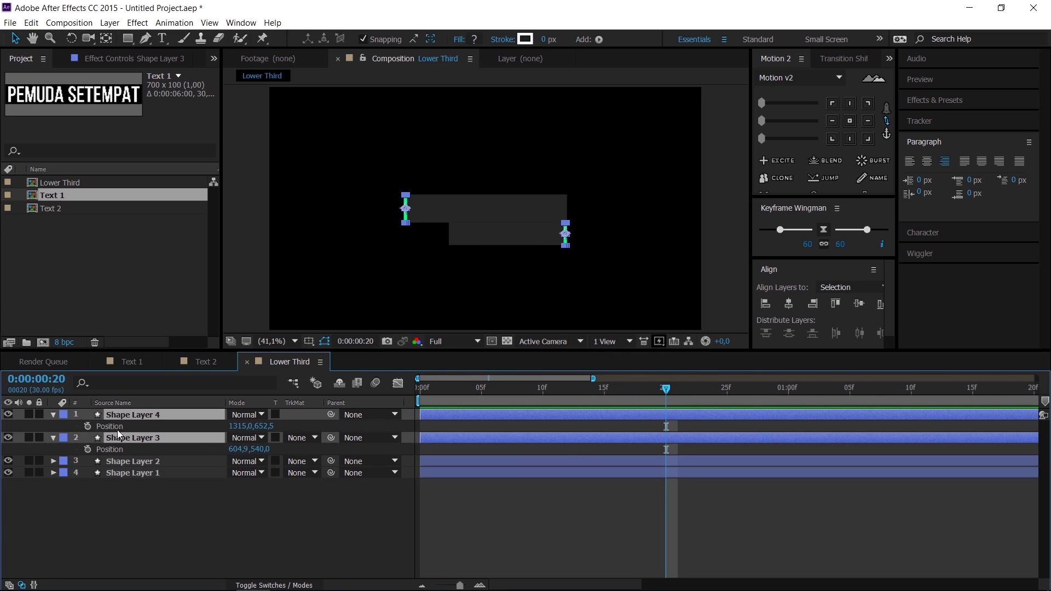
left_click(88, 426)
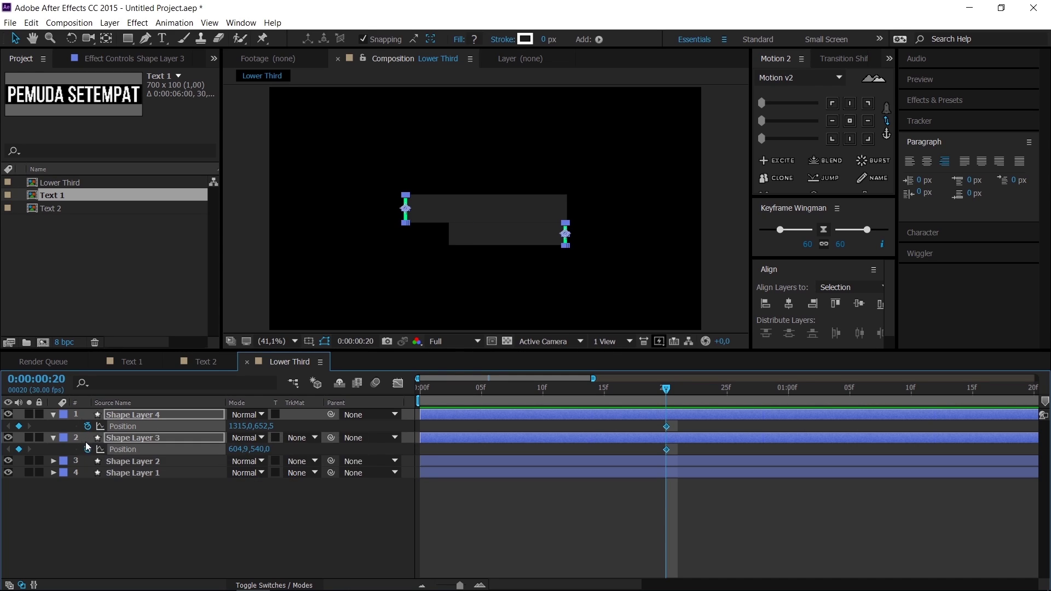
left_click_drag(667, 391, 365, 403)
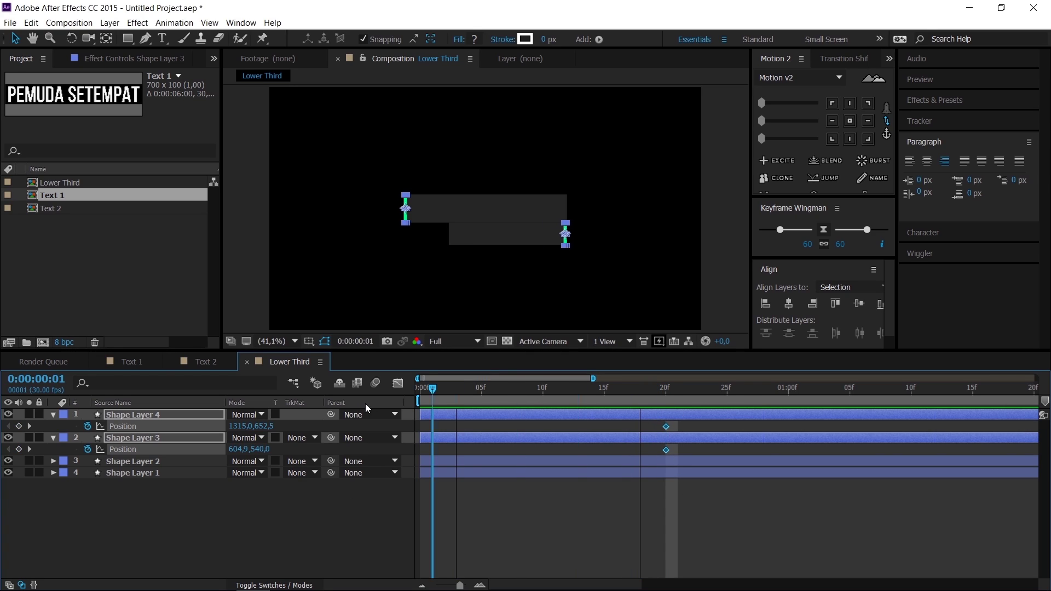
left_click(416, 319)
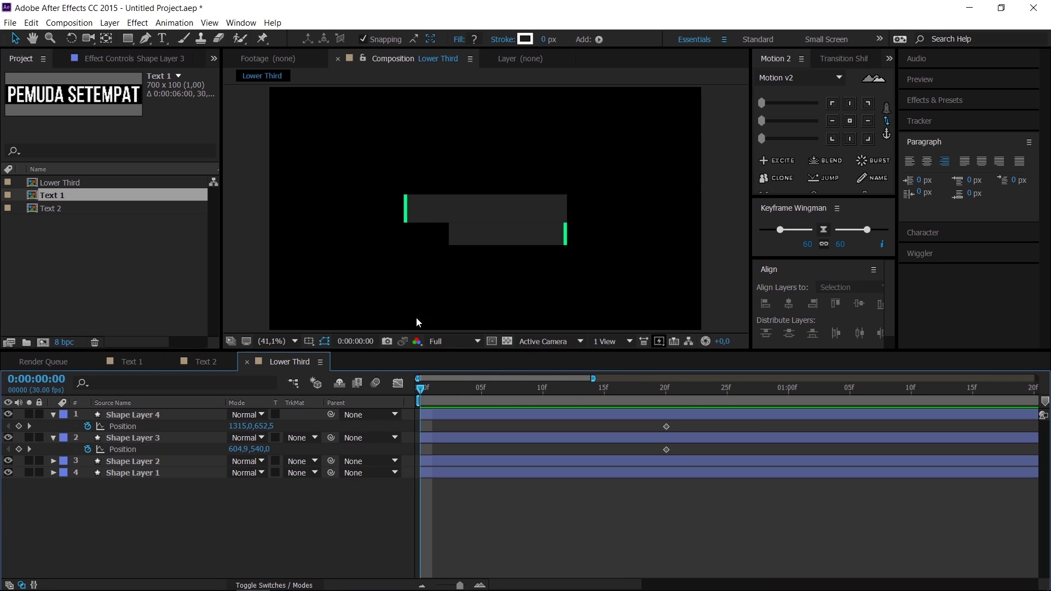
At frame 0, try repositioning Shape Layer 3's green bar and scrub the animation's start.
left_click(146, 441)
key("slash")
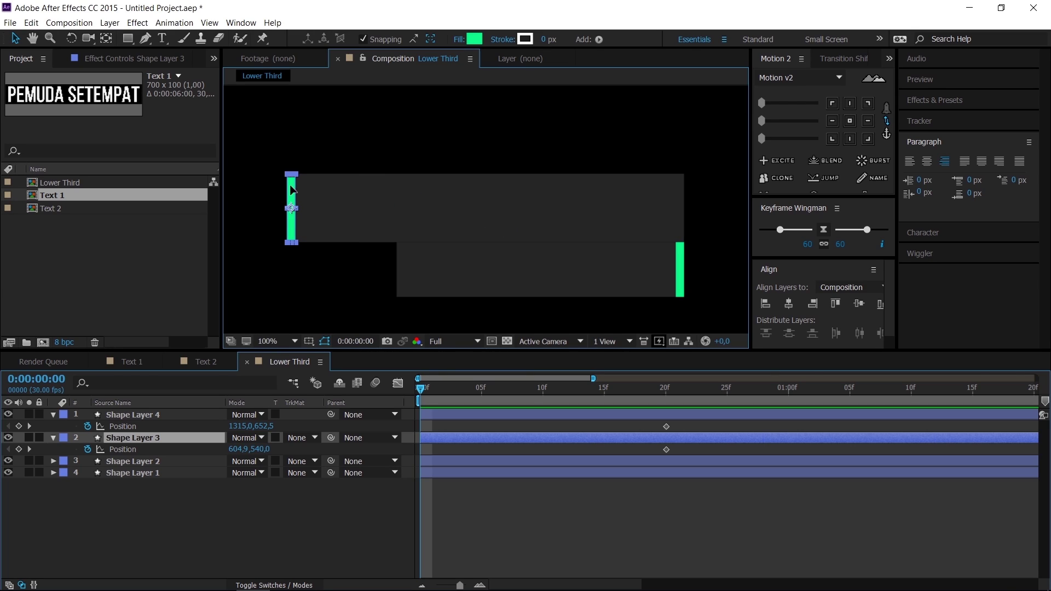
left_click_drag(296, 190, 657, 191)
scroll(546, 173, "up", 1)
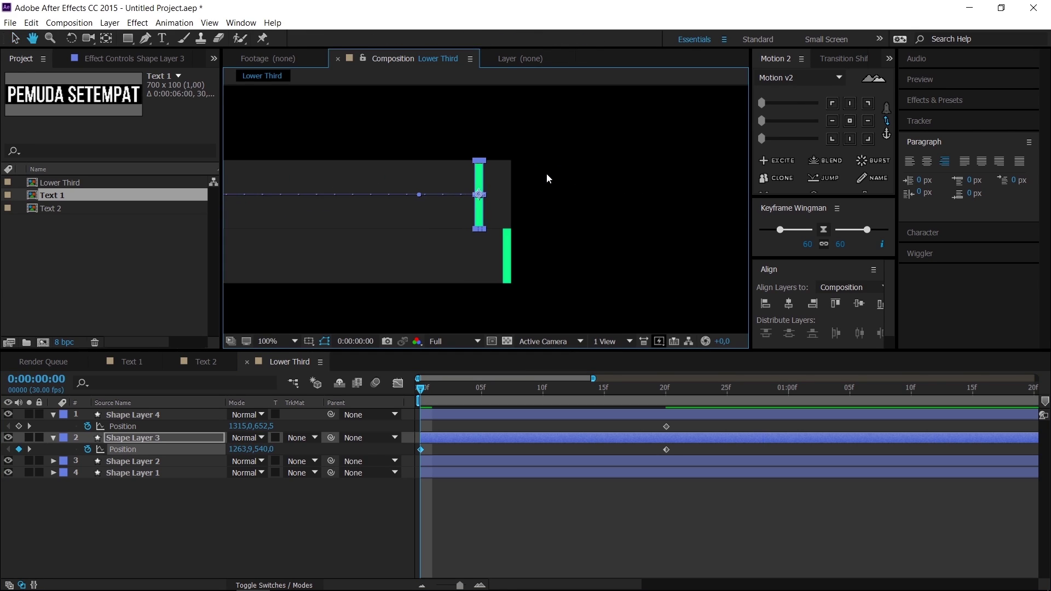
scroll(546, 164, "up", 1)
scroll(535, 159, "up", 1)
scroll(488, 127, "up", 1)
scroll(489, 133, "up", 2)
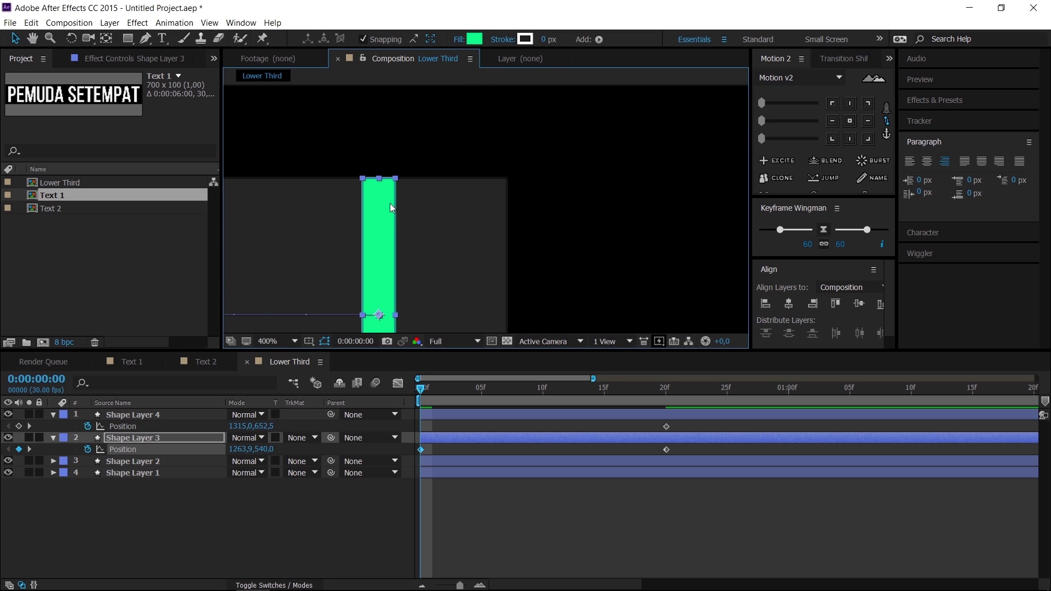
left_click_drag(389, 202, 493, 213)
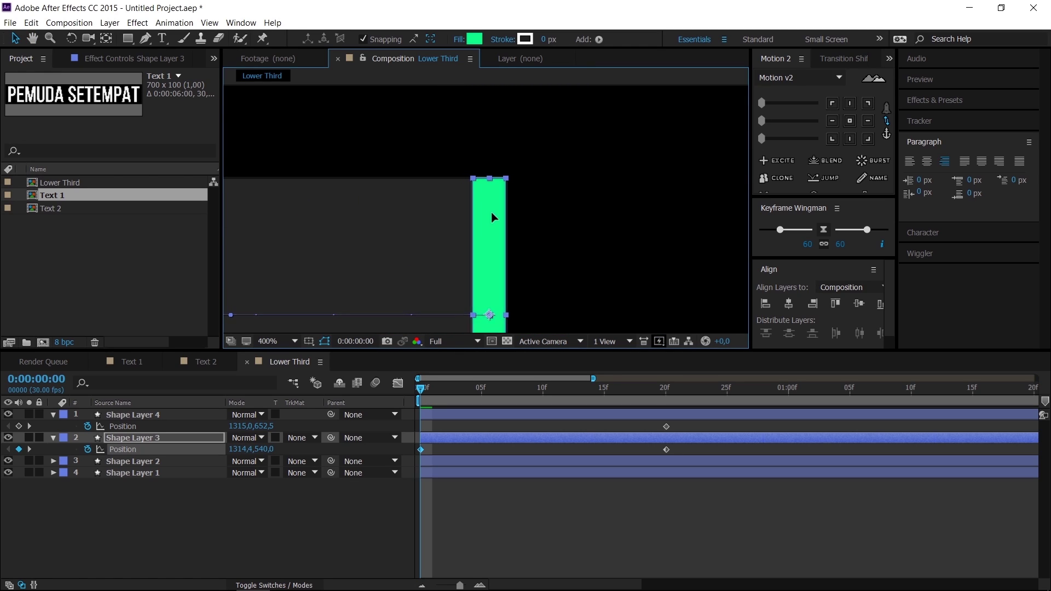
scroll(495, 208, "down", 2)
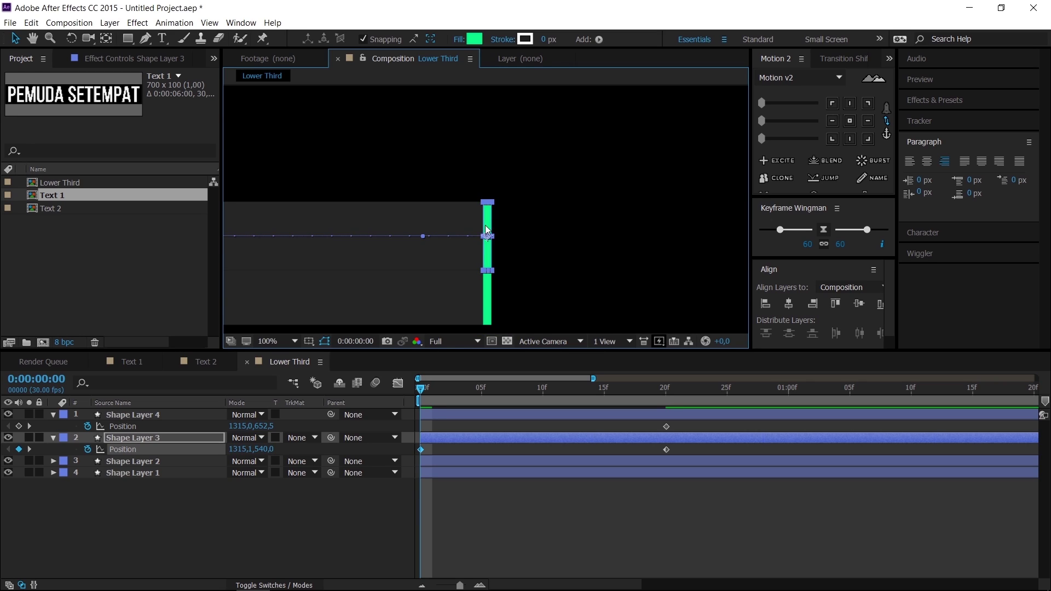
scroll(498, 216, "down", 2)
scroll(503, 225, "down", 1)
scroll(418, 231, "up", 1)
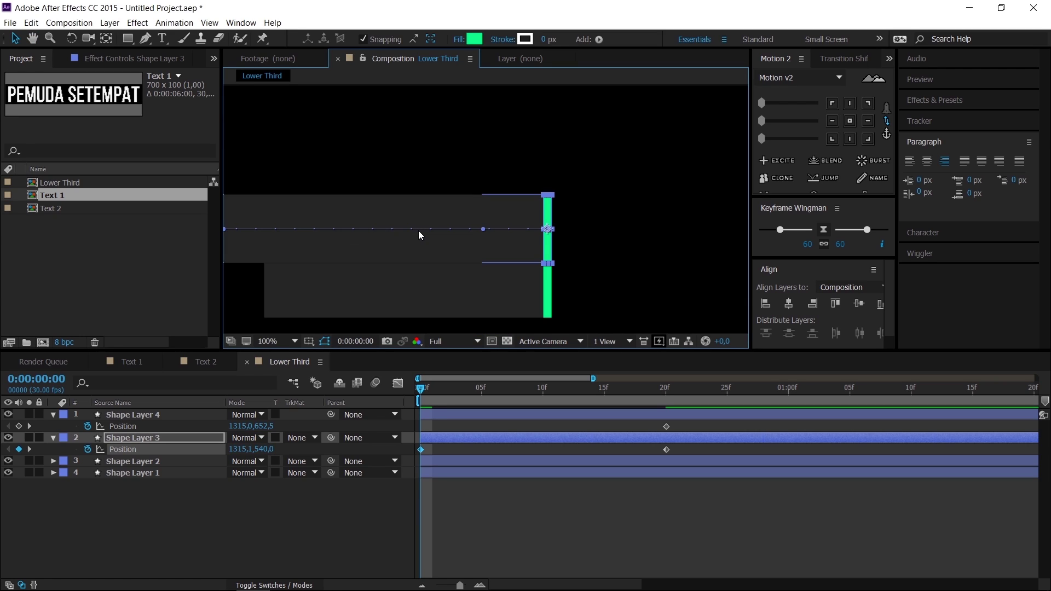
scroll(448, 237, "down", 1)
mouse_move(444, 389)
left_mouse_down()
mouse_move(664, 395)
mouse_move(420, 387)
left_mouse_up()
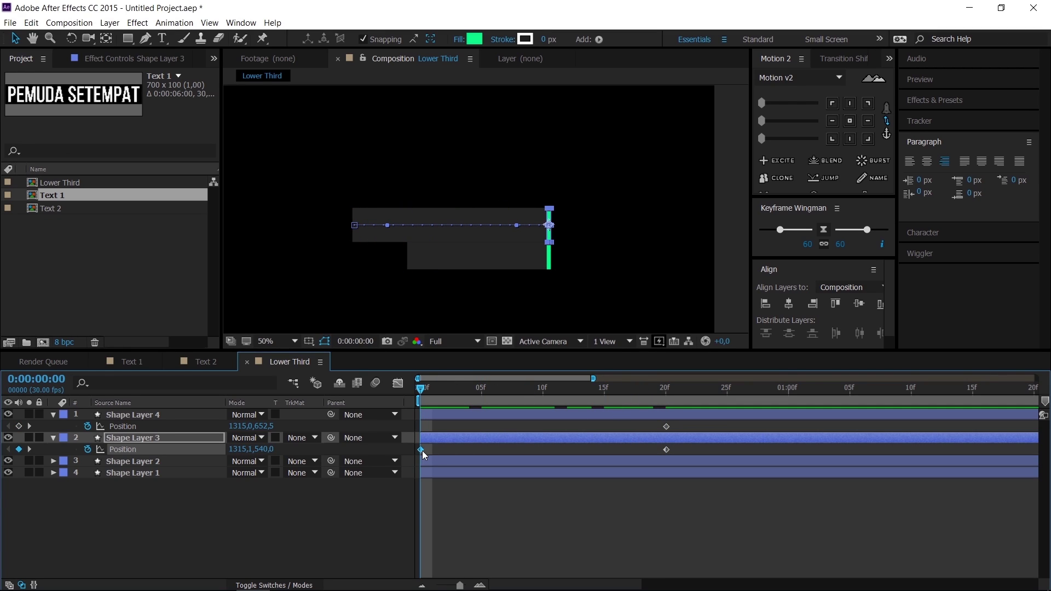
Replace the frame-0 keyframe by setting Shape Layer 3's Position Y to 390.
key("Delete")
scroll(329, 202, "up", 2)
left_click_drag(329, 202, 529, 228)
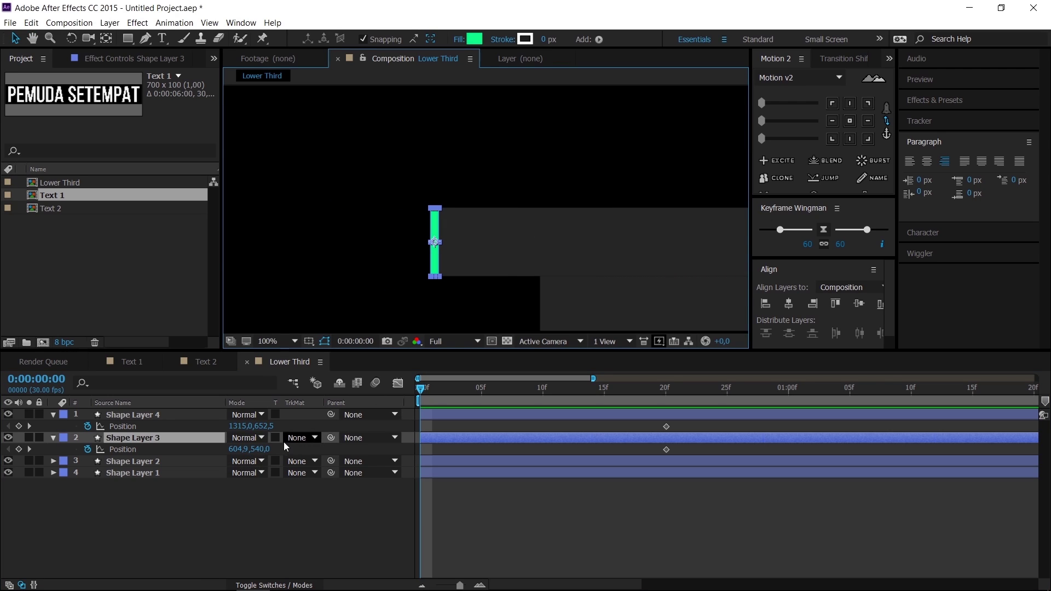
mouse_move(261, 449)
left_mouse_down()
mouse_move(315, 449)
mouse_move(258, 448)
left_mouse_up()
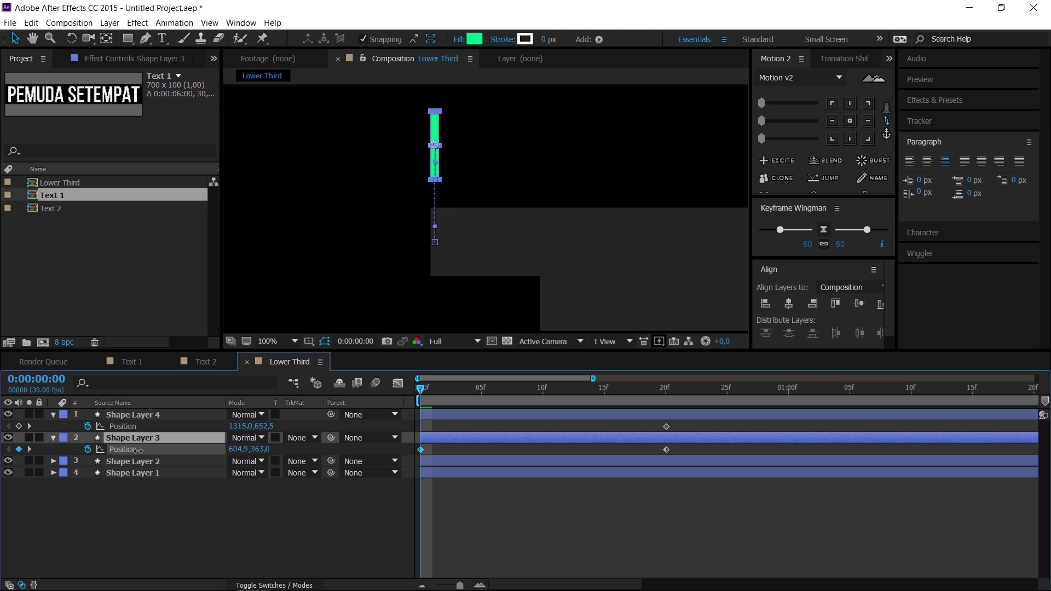
key("ctrl+z")
left_click(262, 449)
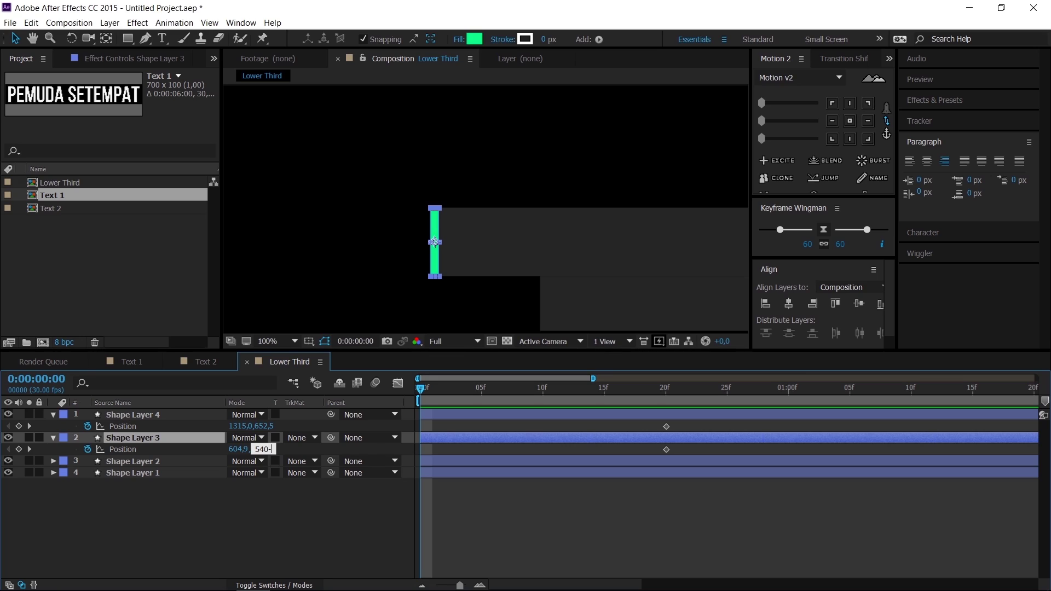
type("-125")
key("Return")
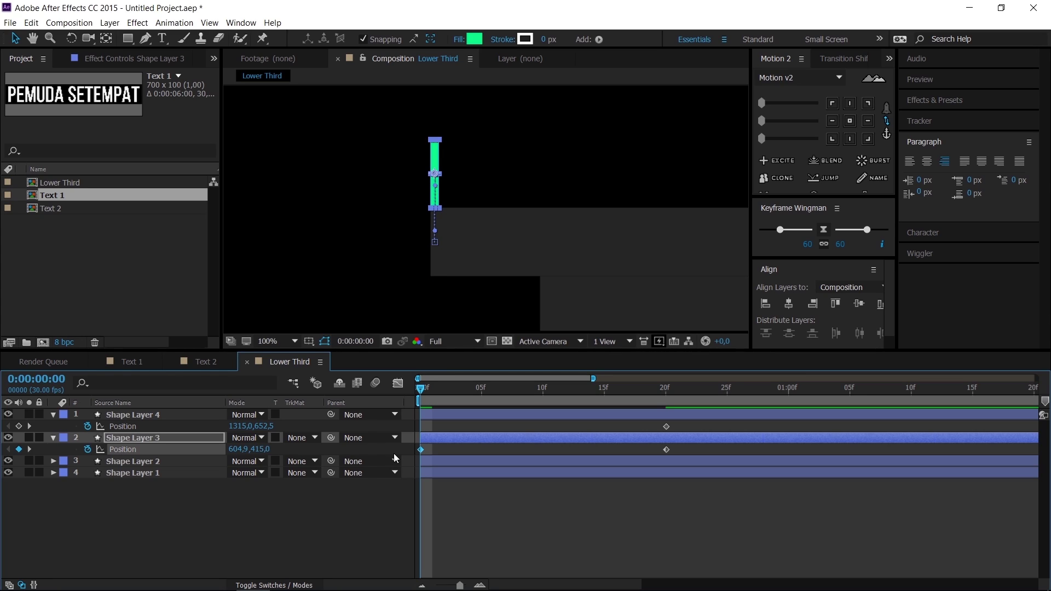
left_click(261, 449)
key("ctrl+z")
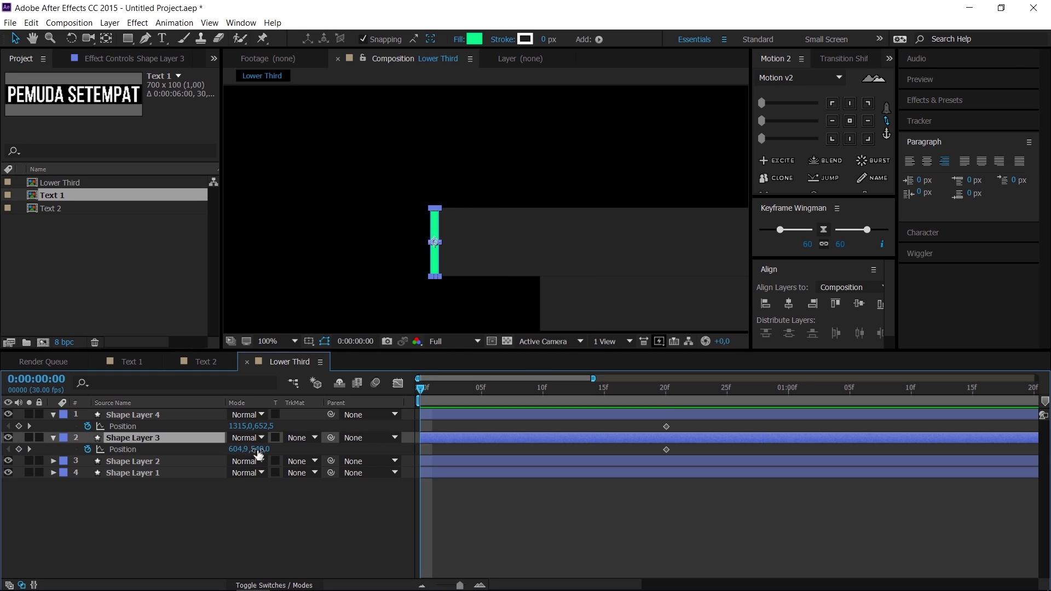
left_click(258, 449)
key("End")
key("BackSpace")
key("BackSpace")
key("BackSpace")
type("390")
key("Return")
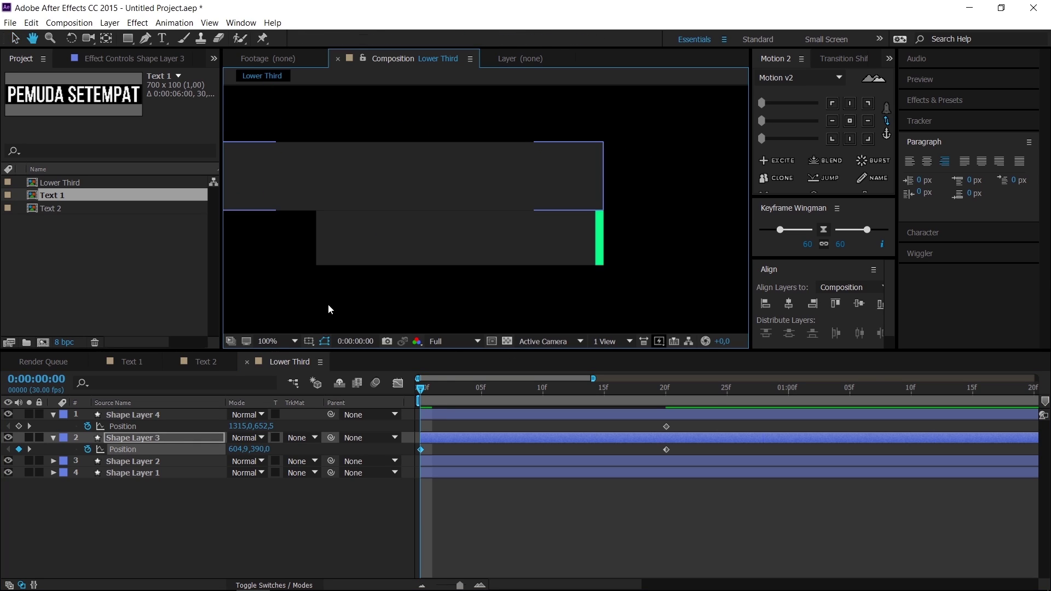
left_click(153, 418)
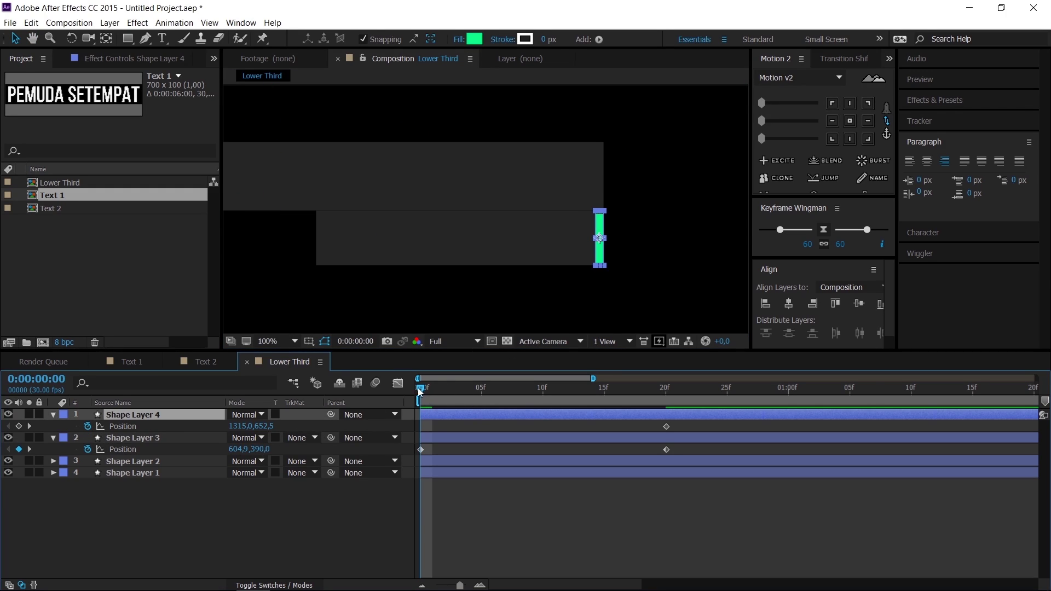
Lower Shape Layer 4's frame-0 Position Y by 250 to 802.5, then scrub to check the motion.
left_click(263, 426)
type("+150")
key("Return")
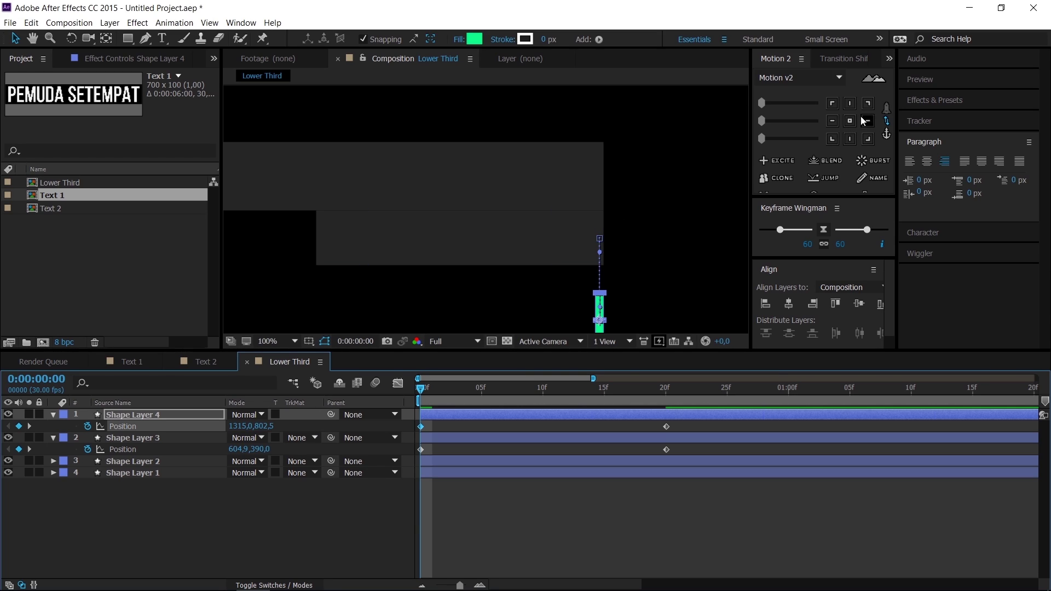
left_click(647, 515)
scroll(445, 225, "down", 2)
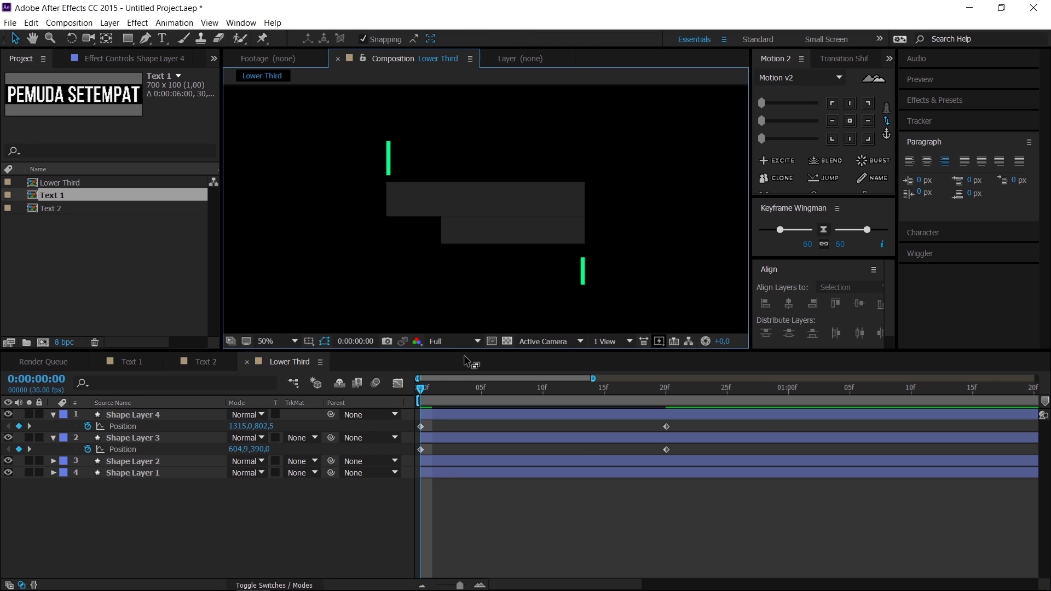
left_click_drag(419, 389, 921, 421)
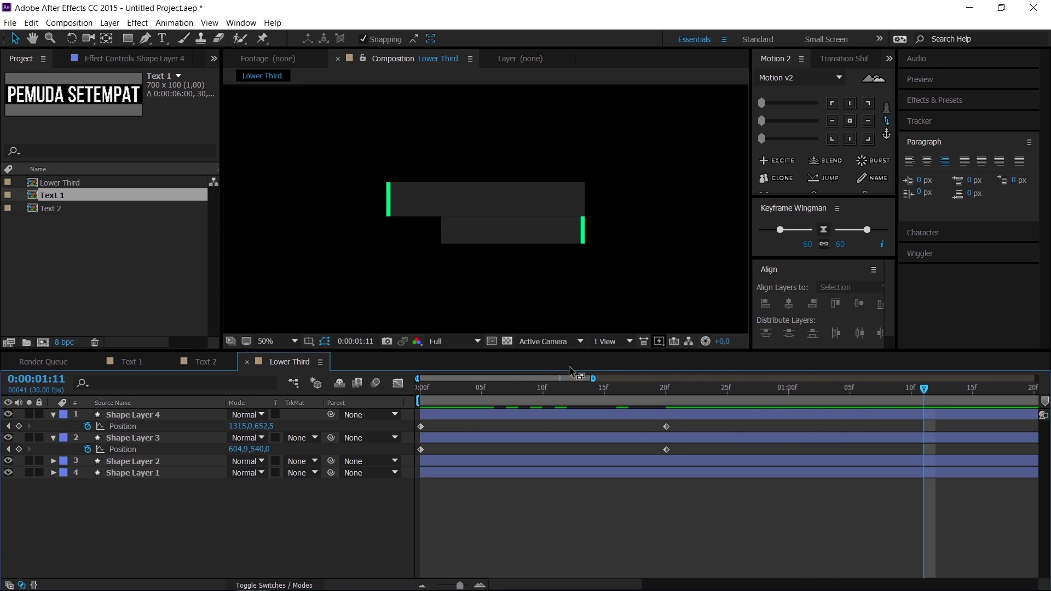
At 1:20, slide Shape Layer 3's green bar right to x 1315.1.
left_click_drag(596, 379, 623, 381)
left_click_drag(936, 391, 968, 392)
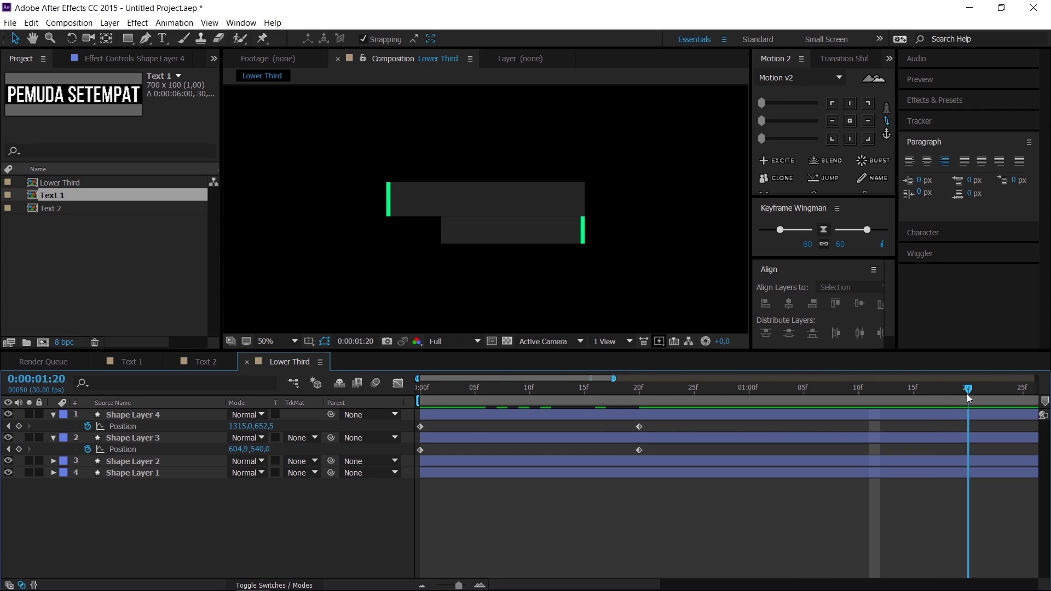
left_click(157, 443)
scroll(429, 195, "up", 2)
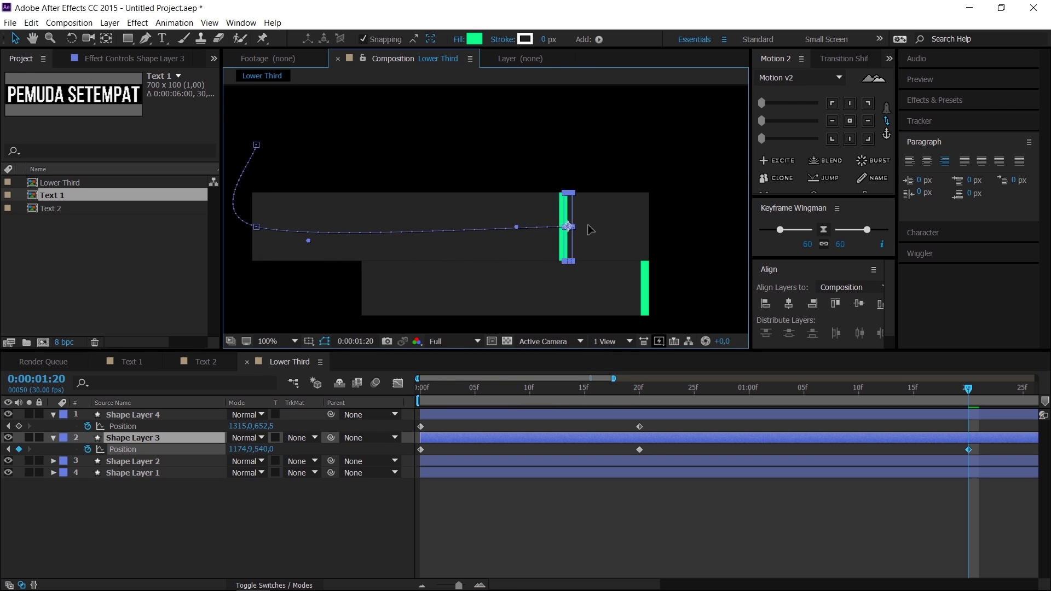
mouse_move(260, 211)
left_mouse_down()
mouse_move(602, 211)
mouse_move(417, 250)
left_mouse_up()
scroll(656, 216, "up", 2)
scroll(544, 208, "up", 4)
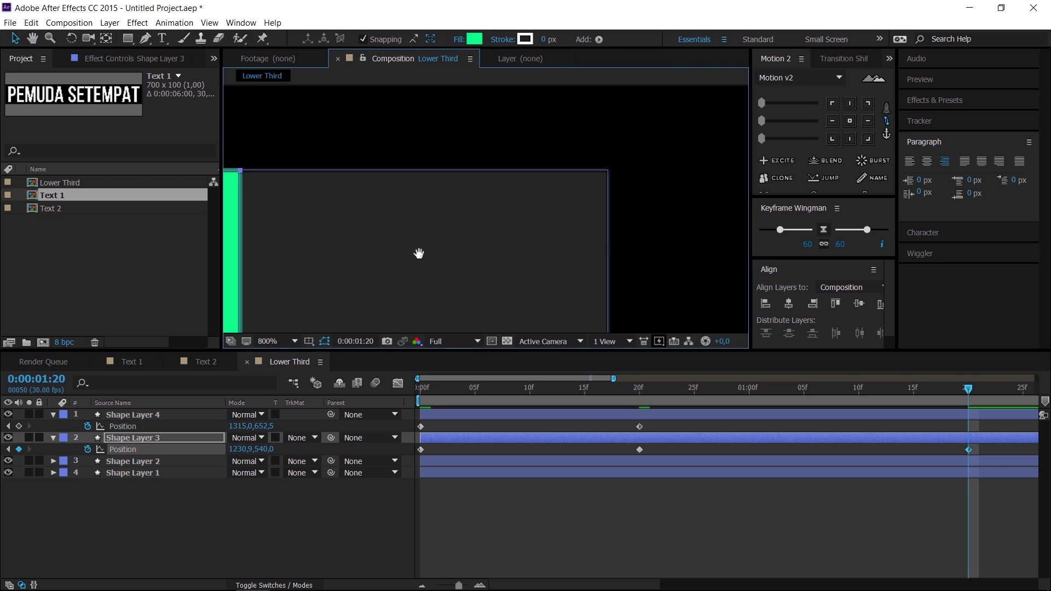
left_click_drag(230, 203, 595, 202)
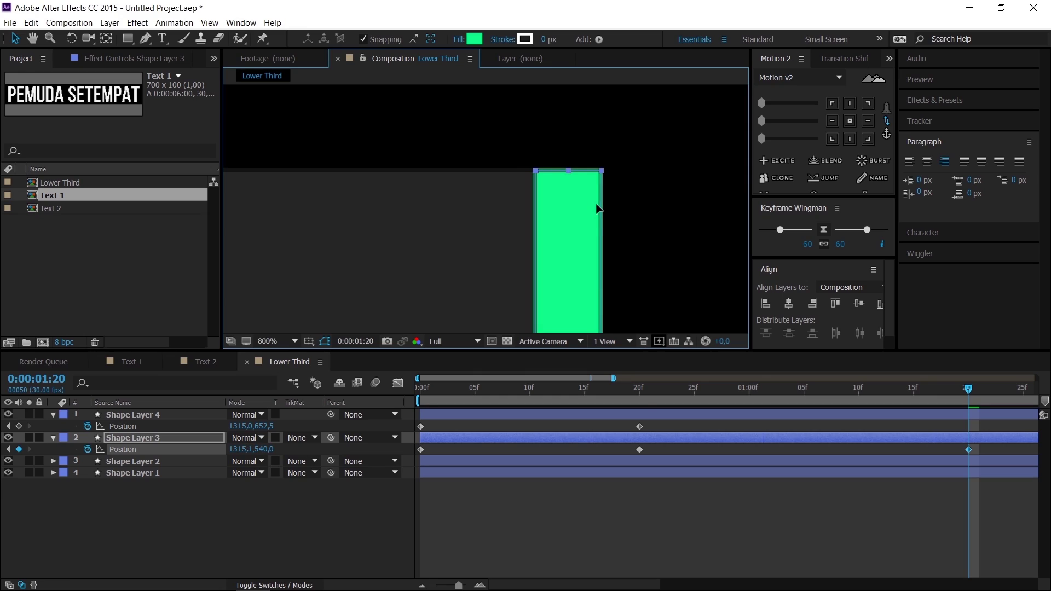
scroll(602, 236, "down", 6)
Slide Shape Layer 4's green bar left to x 805, fit the view, and preview.
key("v")
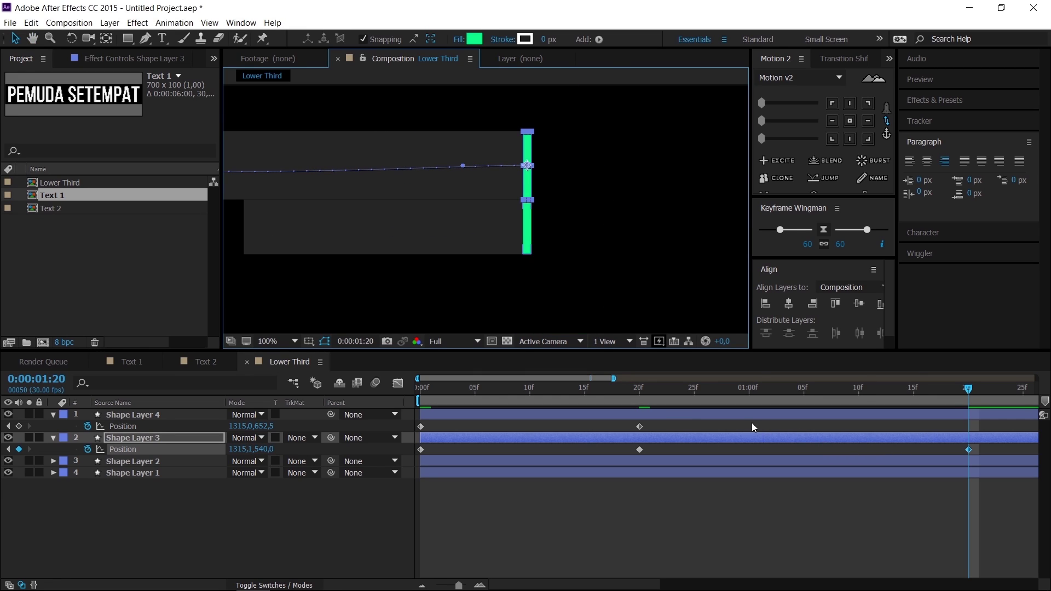
left_click(750, 414)
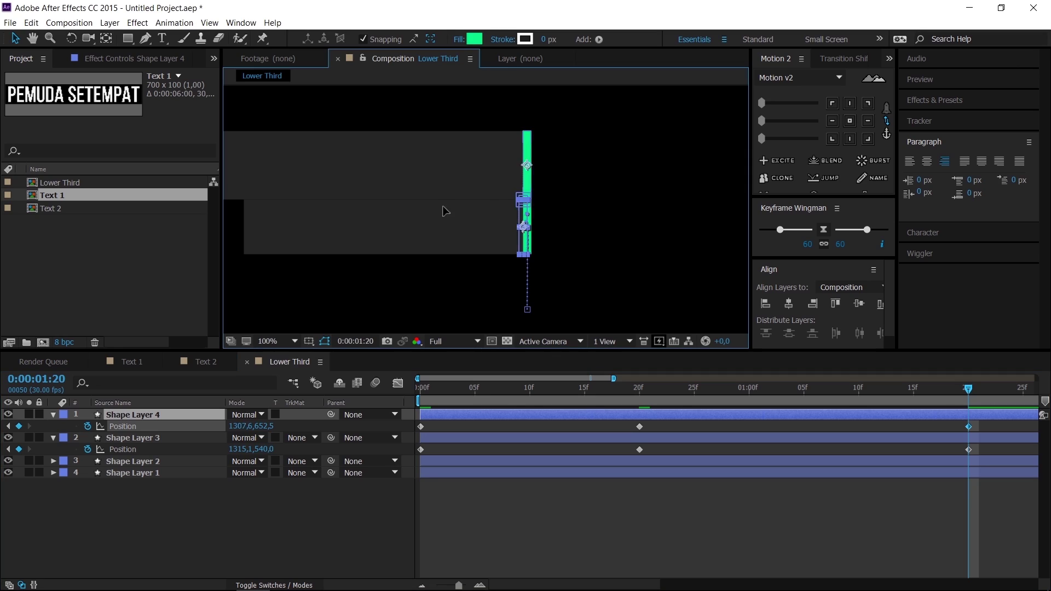
left_click_drag(530, 210, 278, 210)
scroll(469, 219, "up", 2)
scroll(469, 219, "up", 1)
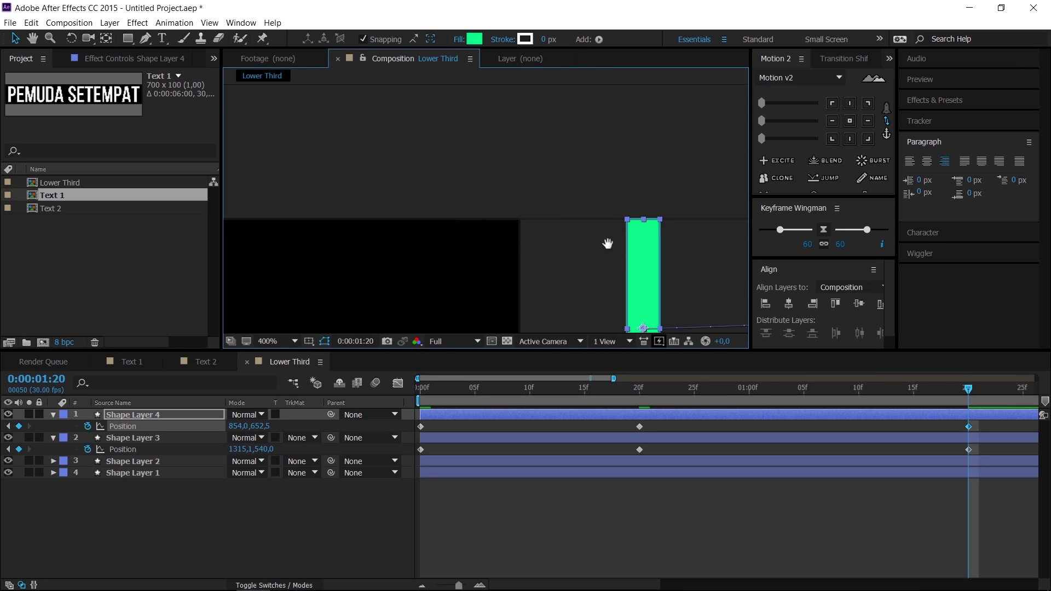
scroll(475, 209, "up", 1)
mouse_move(503, 221)
left_mouse_down()
mouse_move(296, 221)
mouse_move(482, 203)
mouse_move(499, 190)
left_mouse_up()
scroll(450, 204, "up", 1)
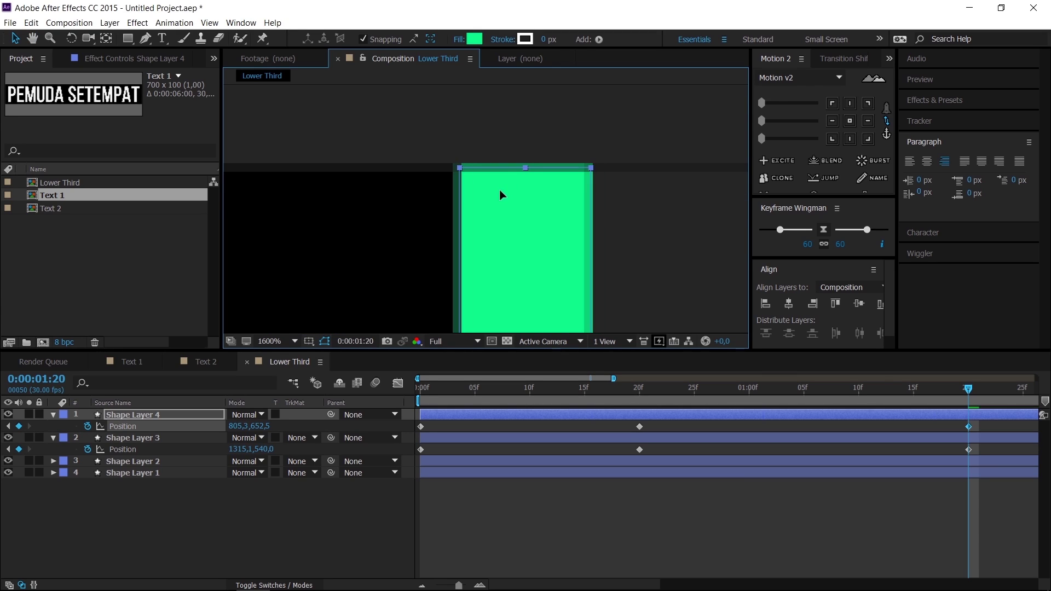
scroll(525, 193, "down", 10)
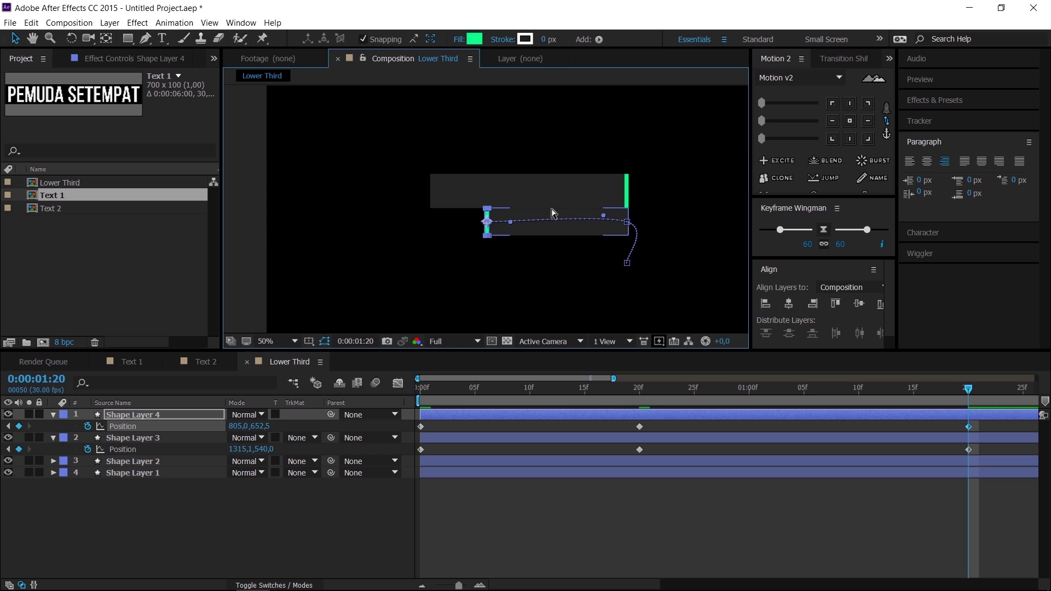
key("shift+slash")
key("space")
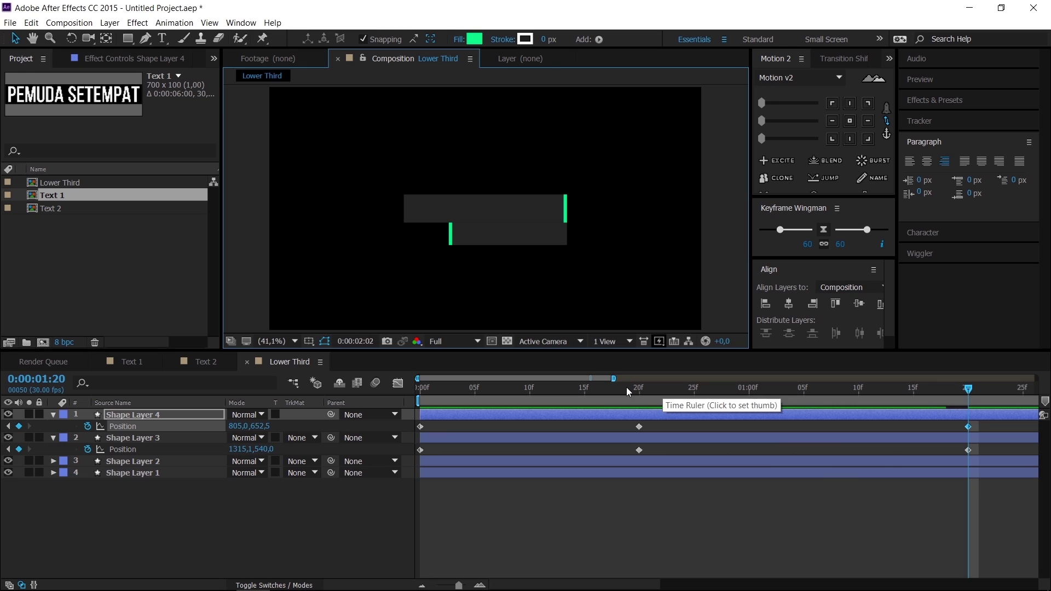
At frame 20, convert Shape Layer 4's and Shape Layer 3's motion-path vertices to sharp corners.
left_click(430, 390)
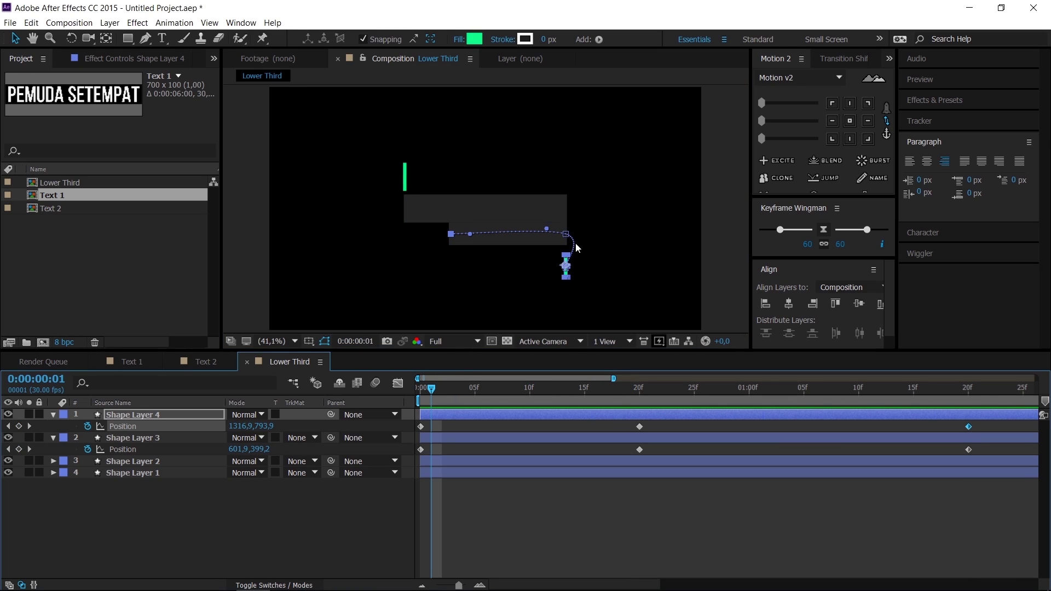
key("space")
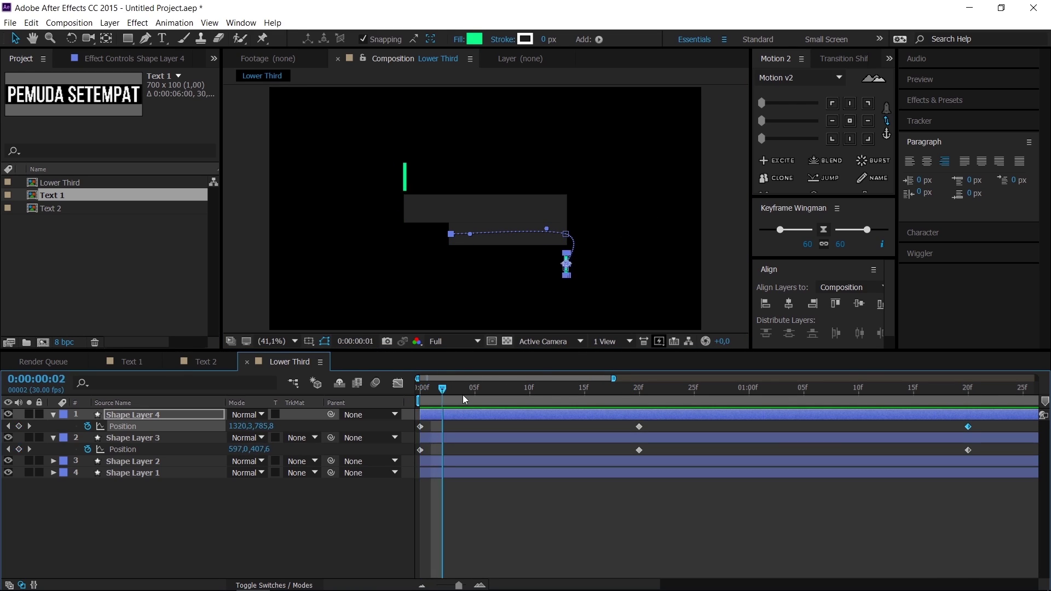
mouse_move(758, 391)
left_mouse_down()
mouse_move(652, 388)
mouse_move(974, 407)
left_mouse_up()
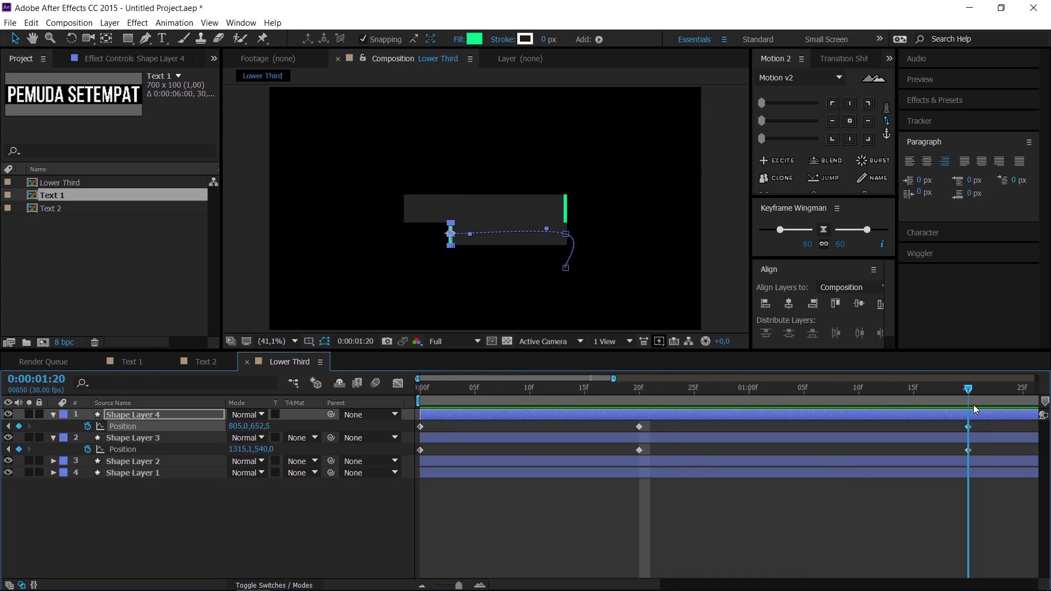
left_click(146, 39)
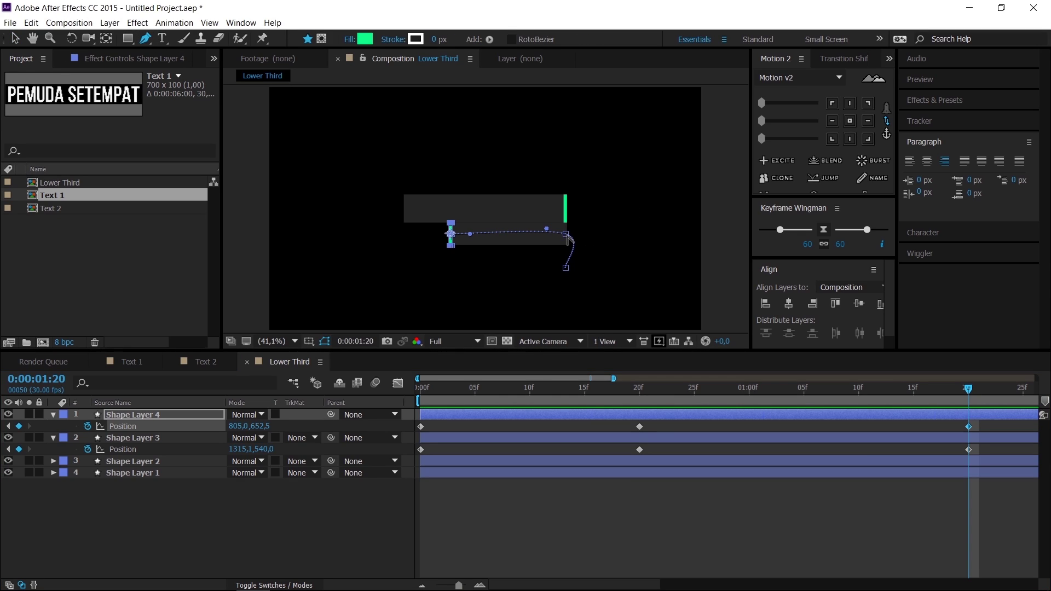
left_click(566, 236)
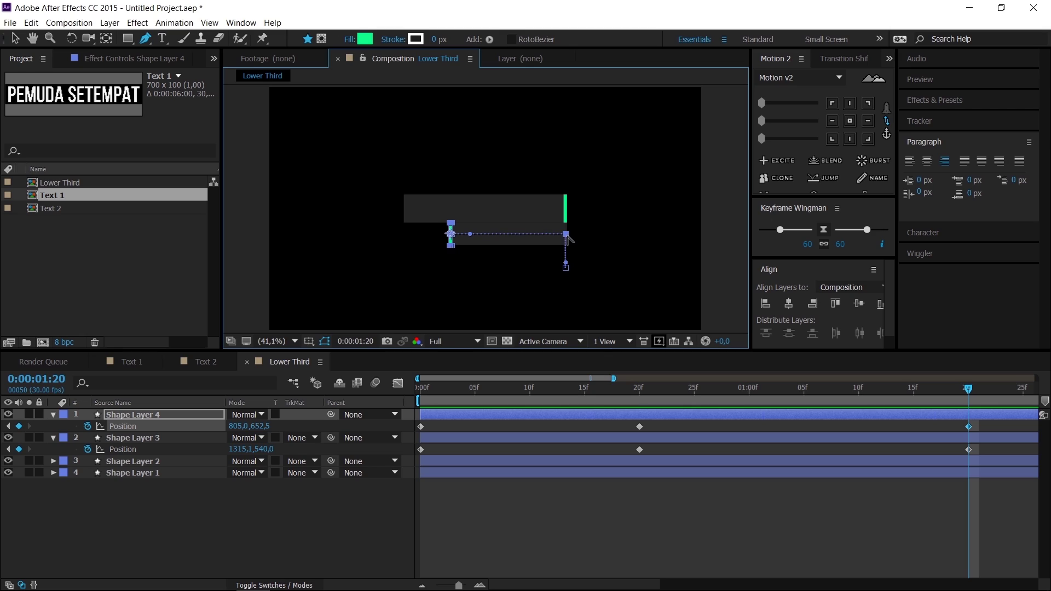
left_click(649, 435)
left_click(406, 210)
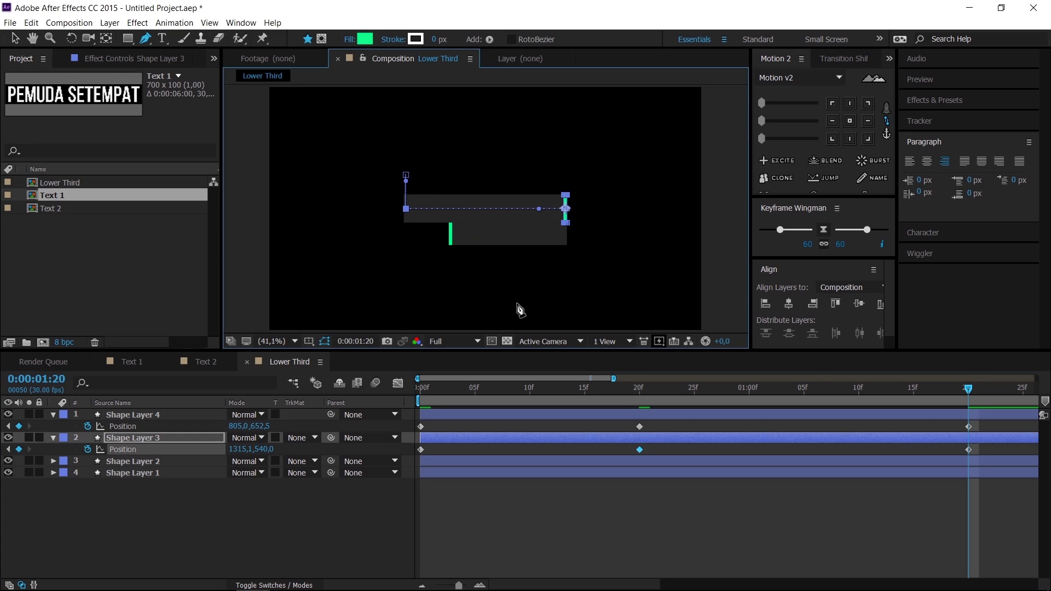
Preview the straightened motion, then select Shape Layers 2 and 1.
key("space")
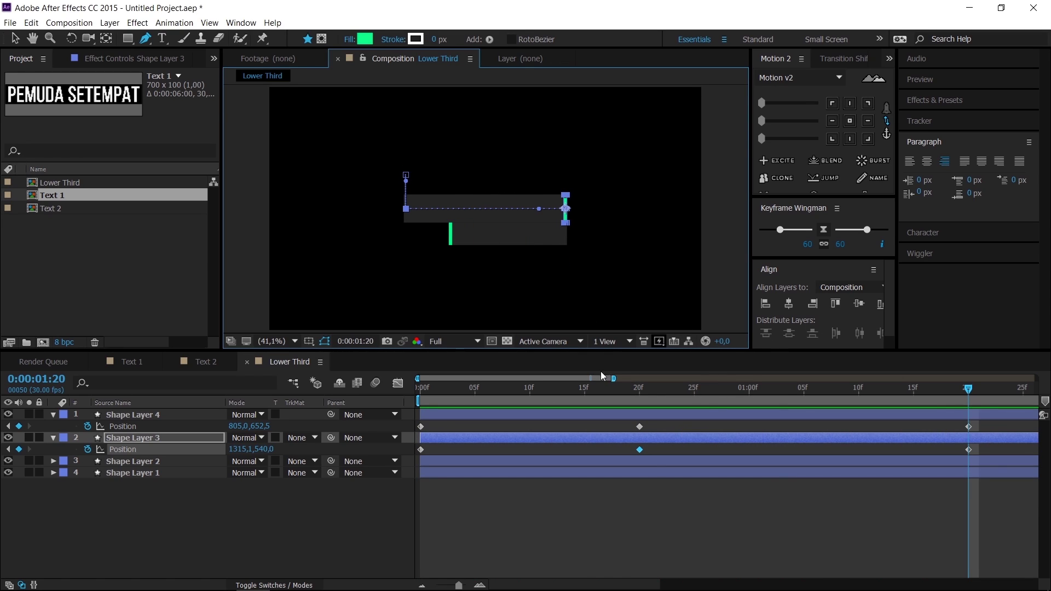
left_click_drag(613, 378, 716, 378)
left_click(606, 449)
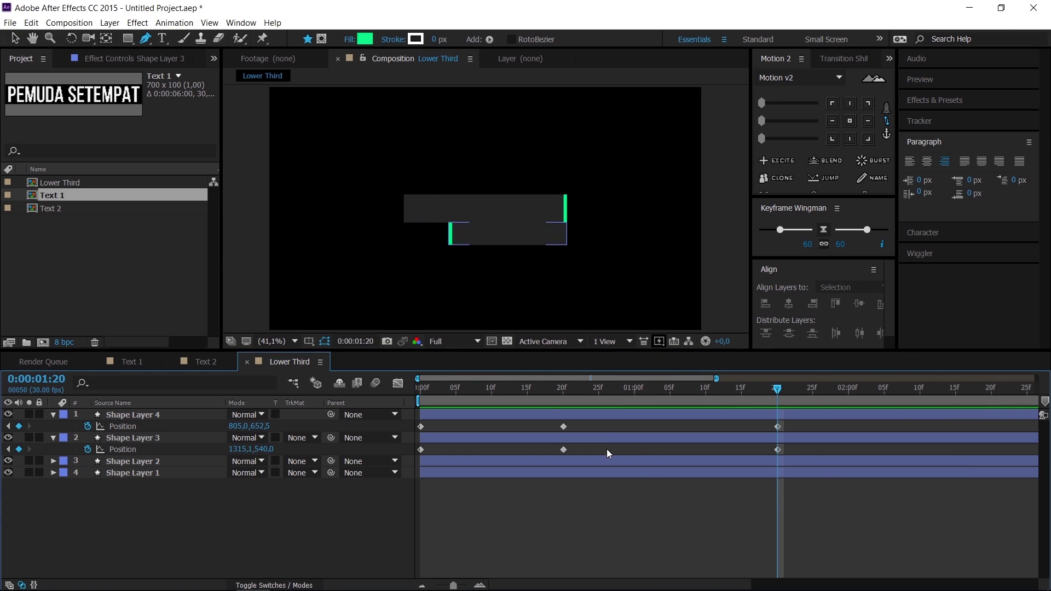
left_click(604, 462)
left_click(599, 473)
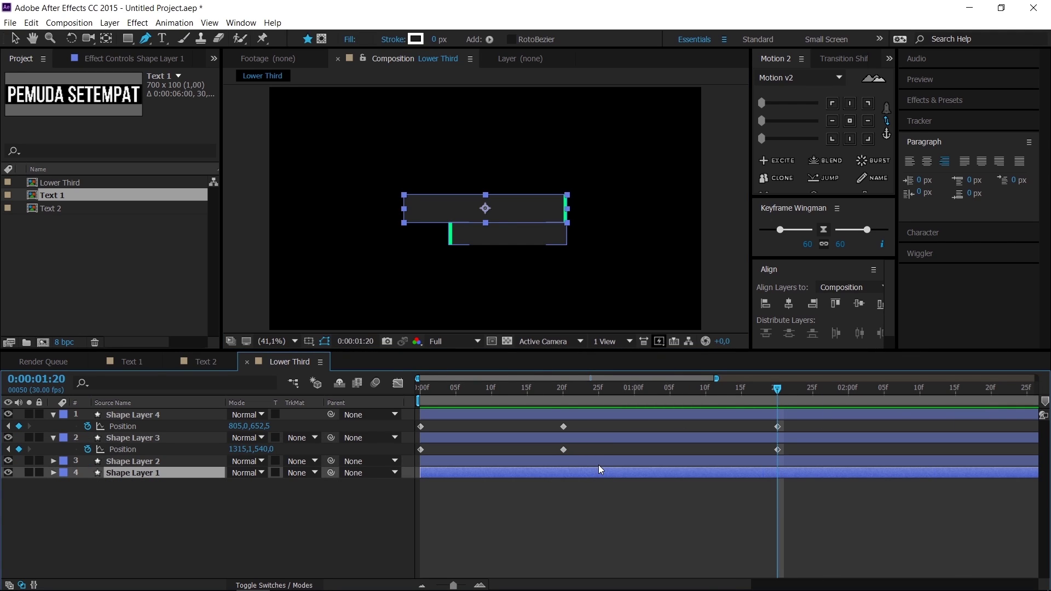
Move the Shape Layer 1 and Shape Layer 2 bars to start at 0:00:00:20.
left_click(598, 465)
left_click(598, 473)
left_click(596, 460)
left_click(596, 472)
left_click(595, 461)
left_click(595, 473)
left_click(596, 461)
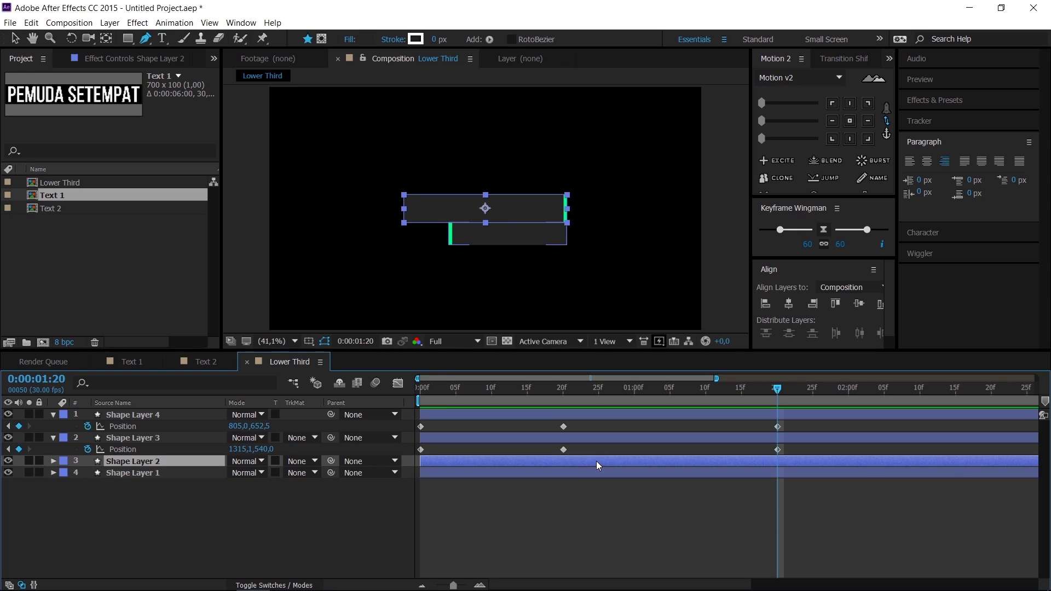
left_click(583, 511)
left_click(178, 474)
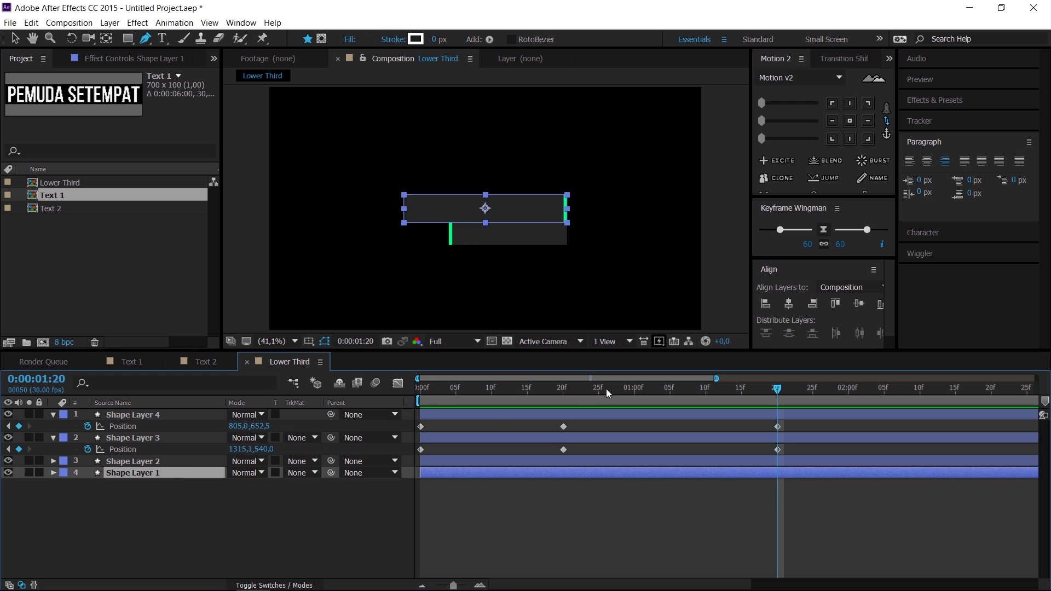
mouse_move(573, 389)
left_mouse_down()
mouse_move(511, 391)
mouse_move(571, 393)
left_mouse_up()
left_click(600, 458, "ctrl")
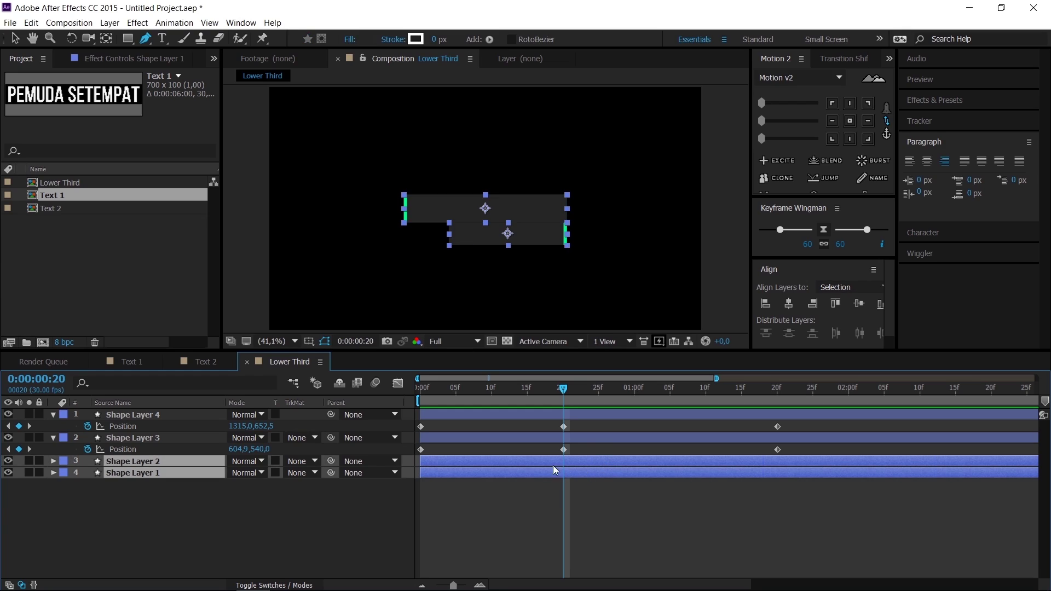
left_click_drag(549, 465, 639, 474)
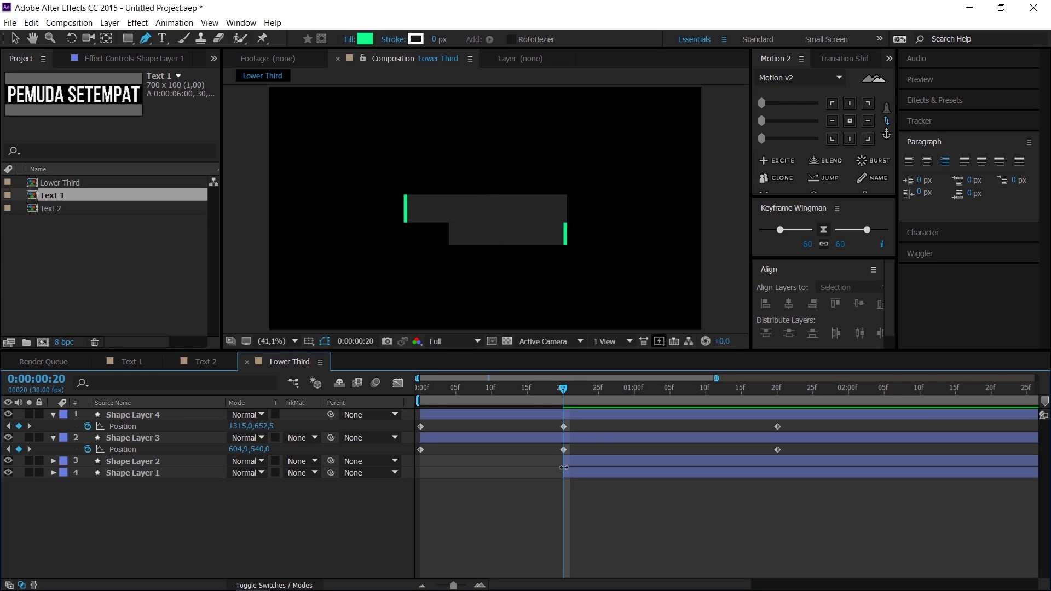
Select Shape Layer 1 and show its Scale property.
left_click(618, 459)
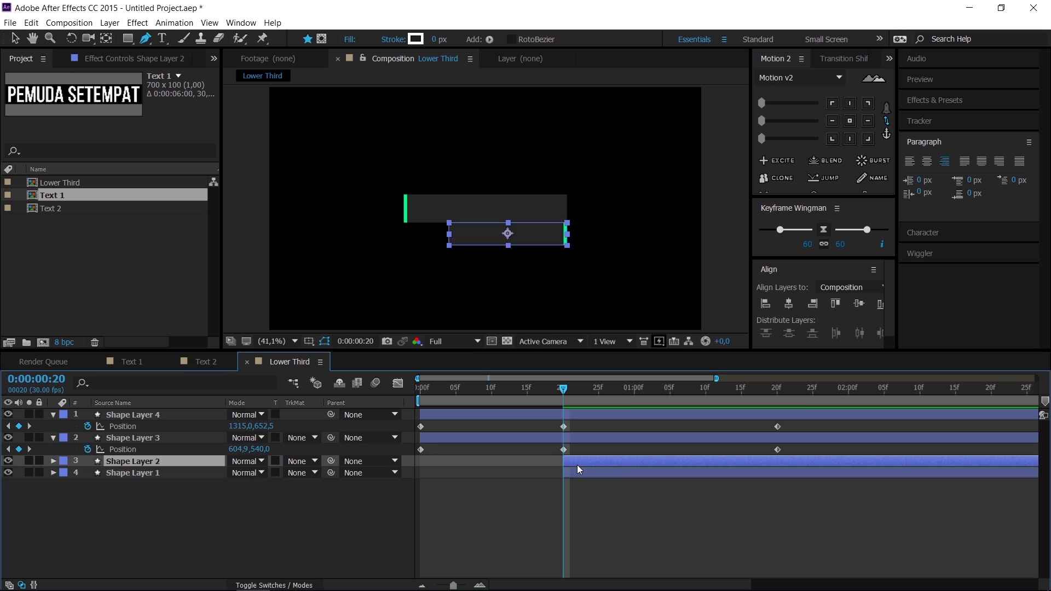
left_click(598, 472)
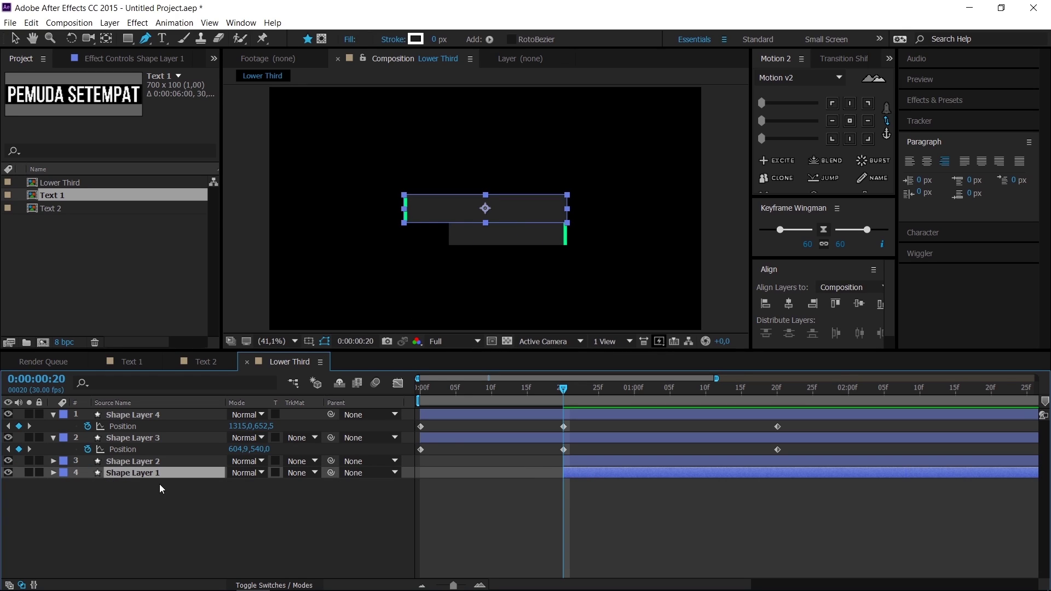
key("s")
Set a Scale keyframe on Shape Layer 1 at 1:20, then return to 20f.
left_click_drag(743, 390, 777, 389)
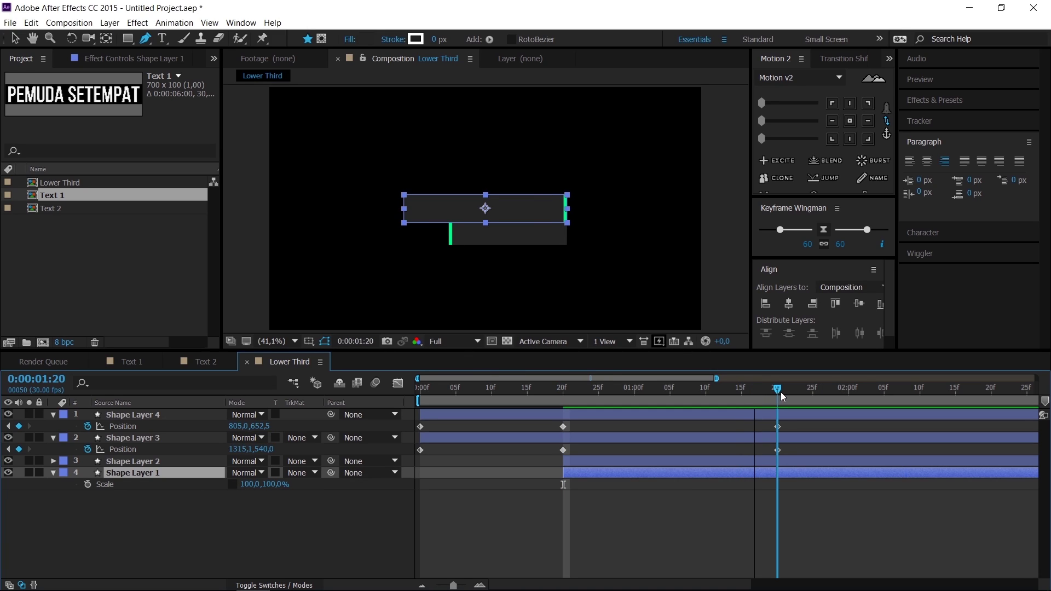
left_click(87, 483)
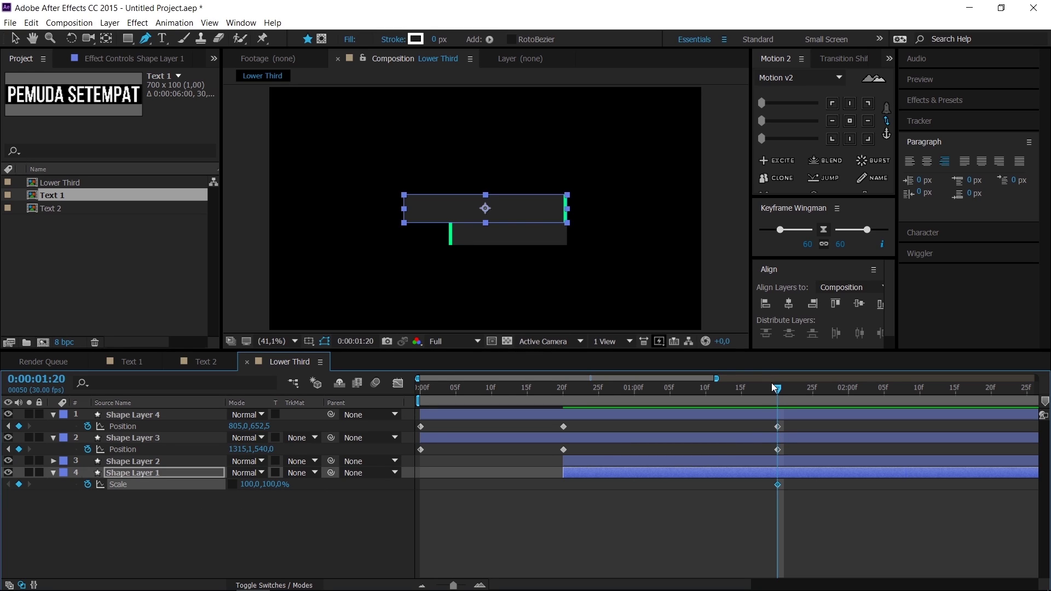
left_click_drag(773, 387, 563, 383)
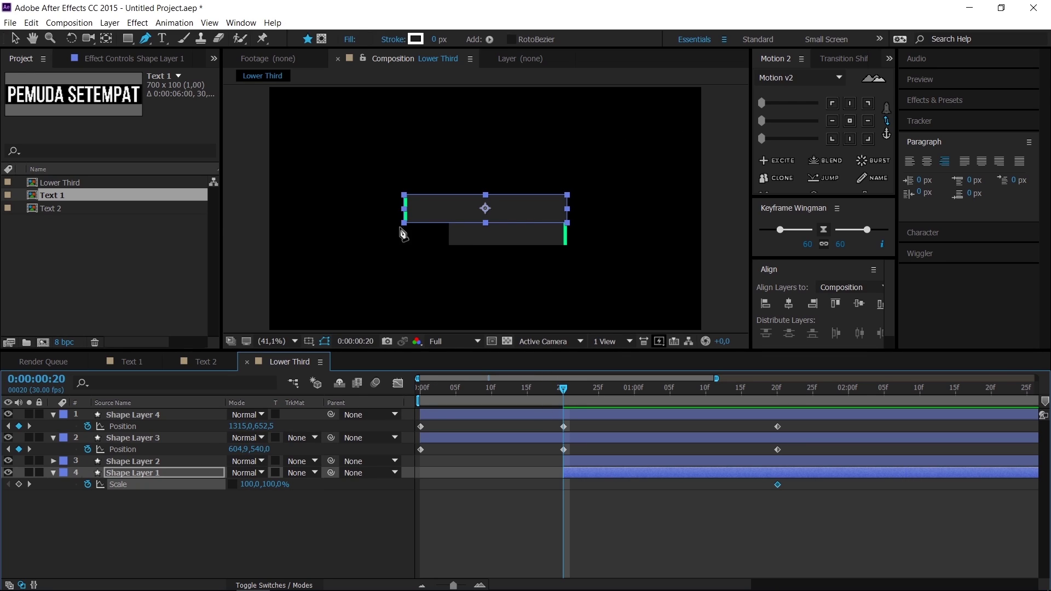
key("v")
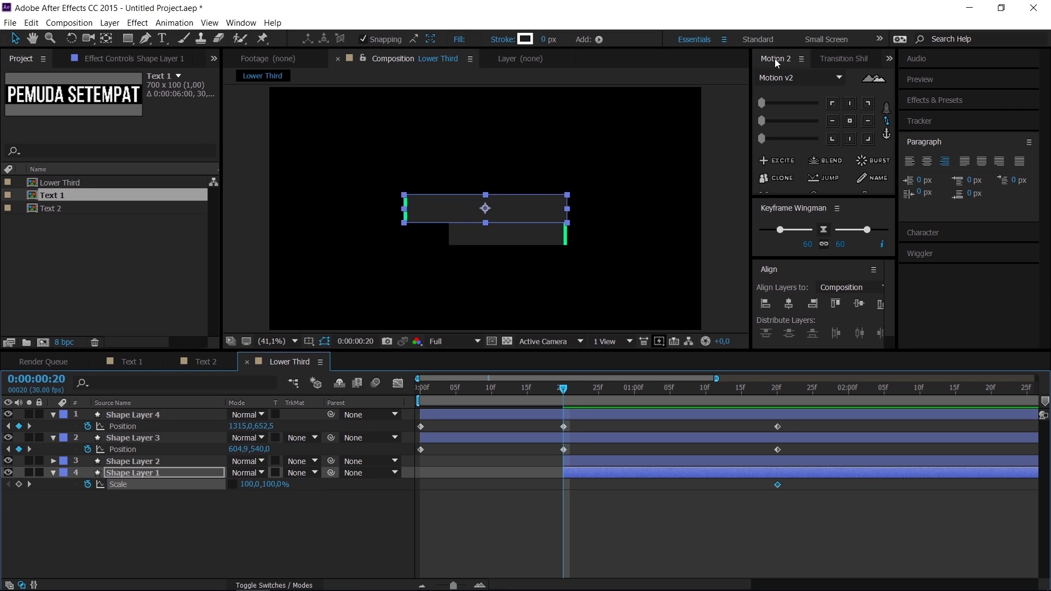
Anchor the upper bar at its left-middle edge and set horizontal Scale to 0% at 20f.
left_click(832, 125)
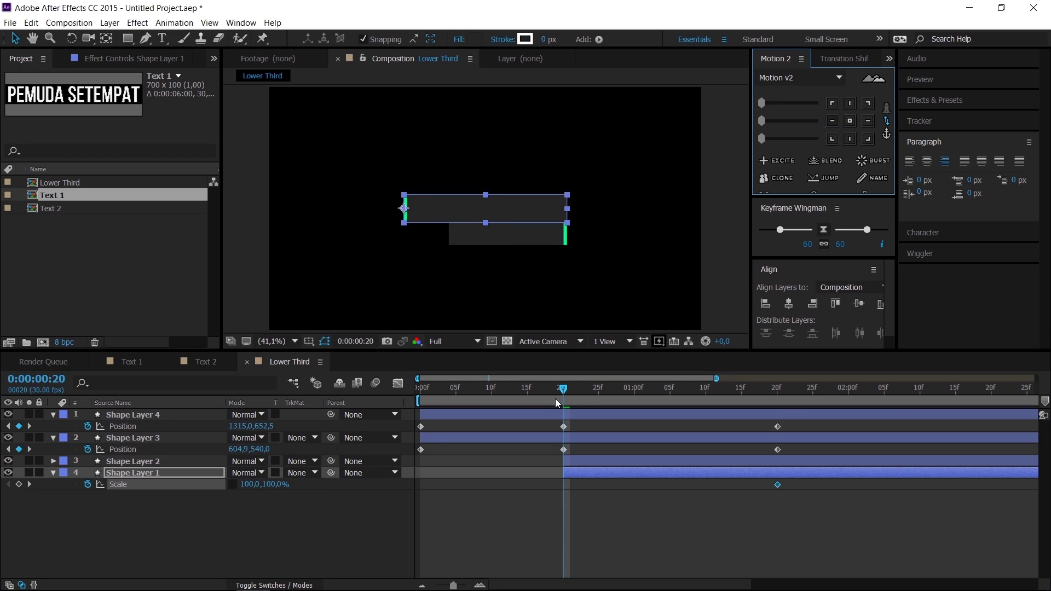
left_click(246, 486)
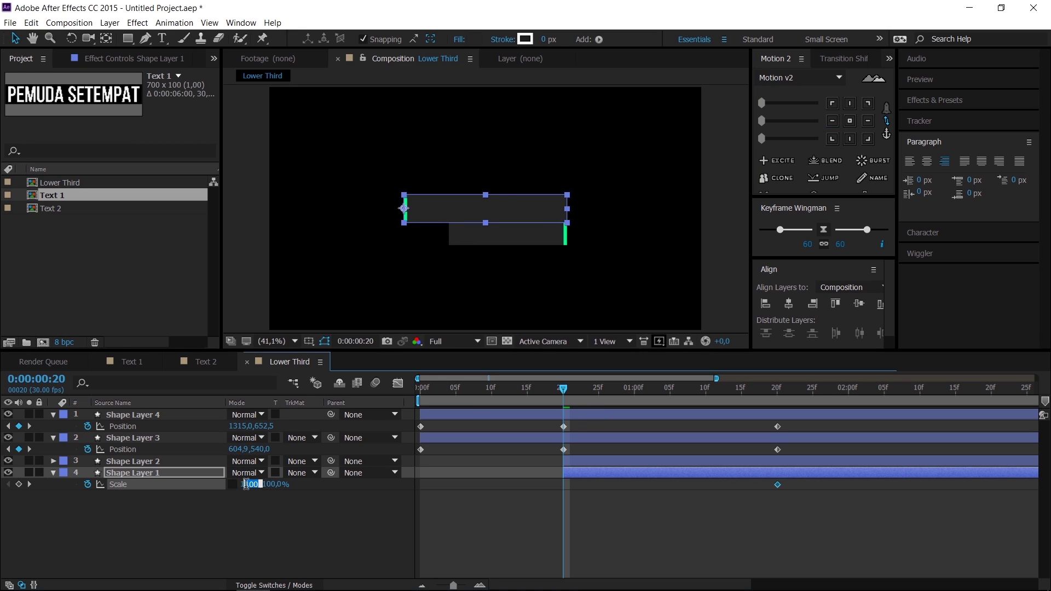
type("0")
key("Return")
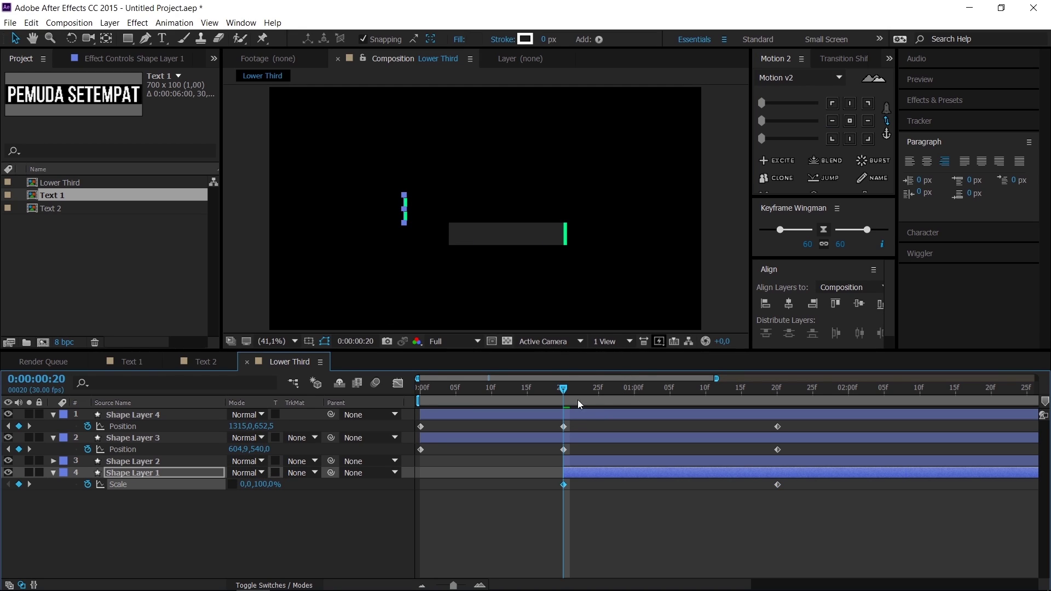
left_click_drag(567, 388, 702, 399)
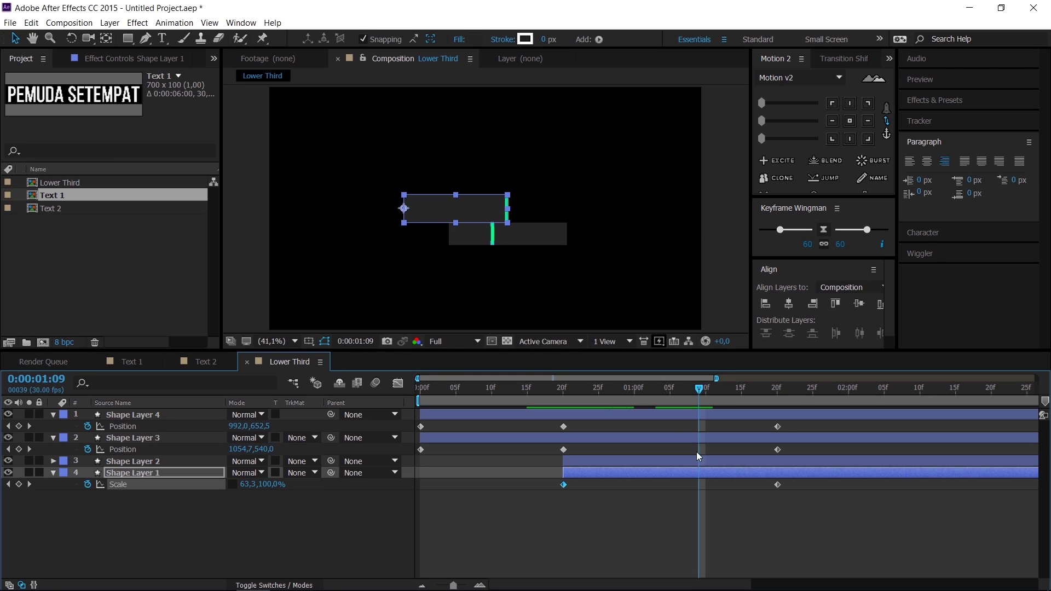
left_click_drag(697, 395, 583, 398)
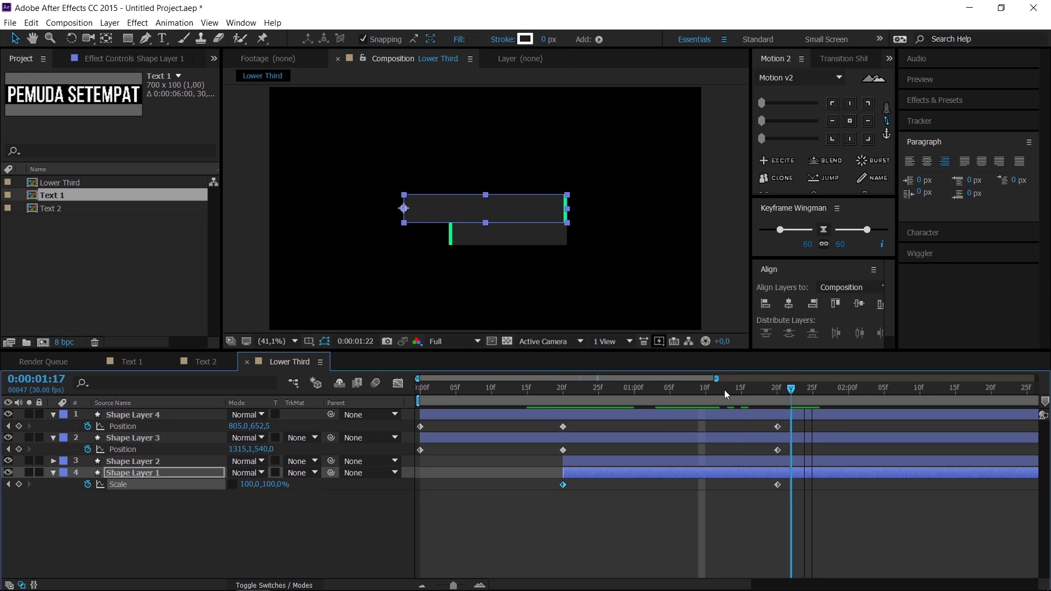
key("j")
left_click(596, 461)
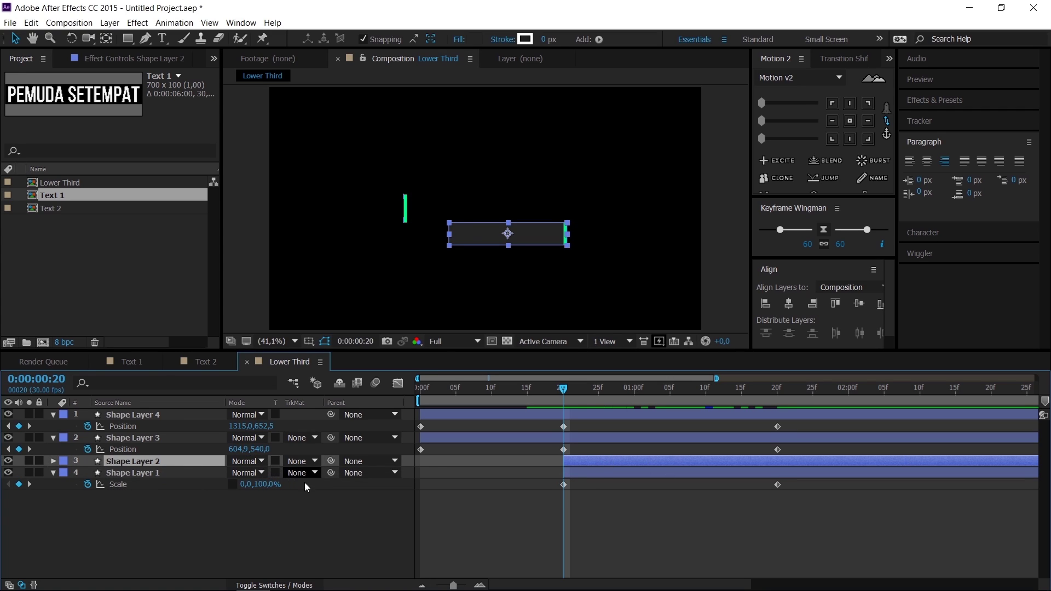
Show Shape Layer 2's Scale, keyframe it at 1:20, and return to 20f.
key("s")
left_click(777, 389)
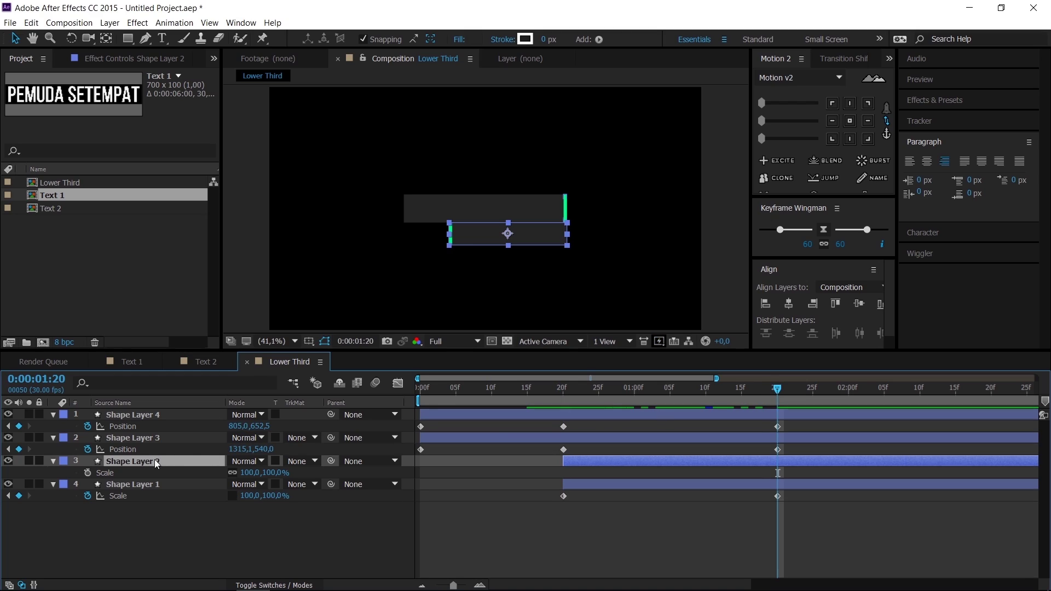
left_click(88, 472)
left_click_drag(719, 393, 563, 388)
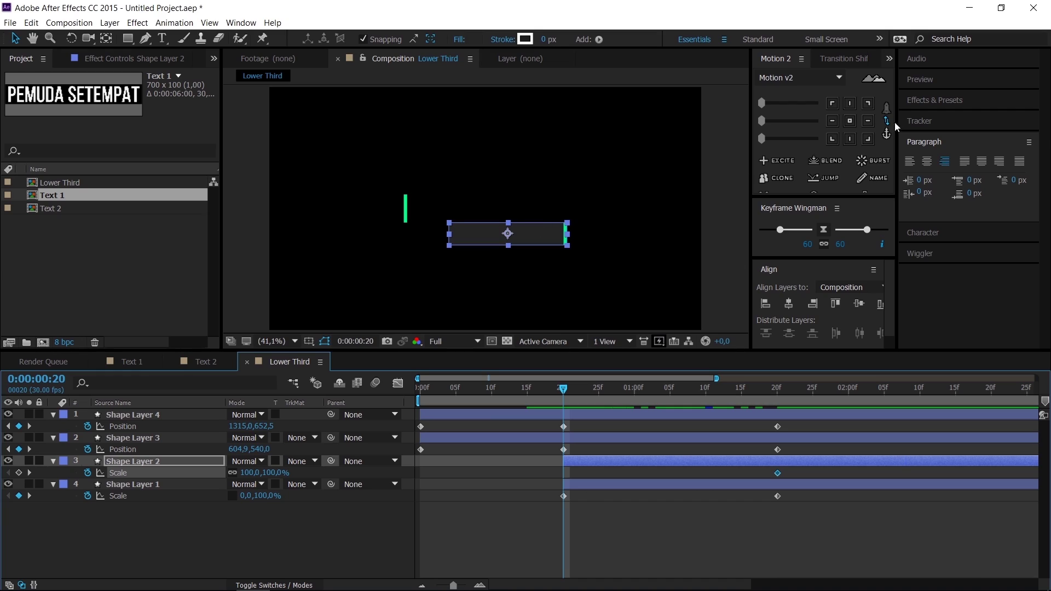
Anchor the lower bar at its right-middle edge and set horizontal Scale to 0% at 20f.
left_click(867, 121)
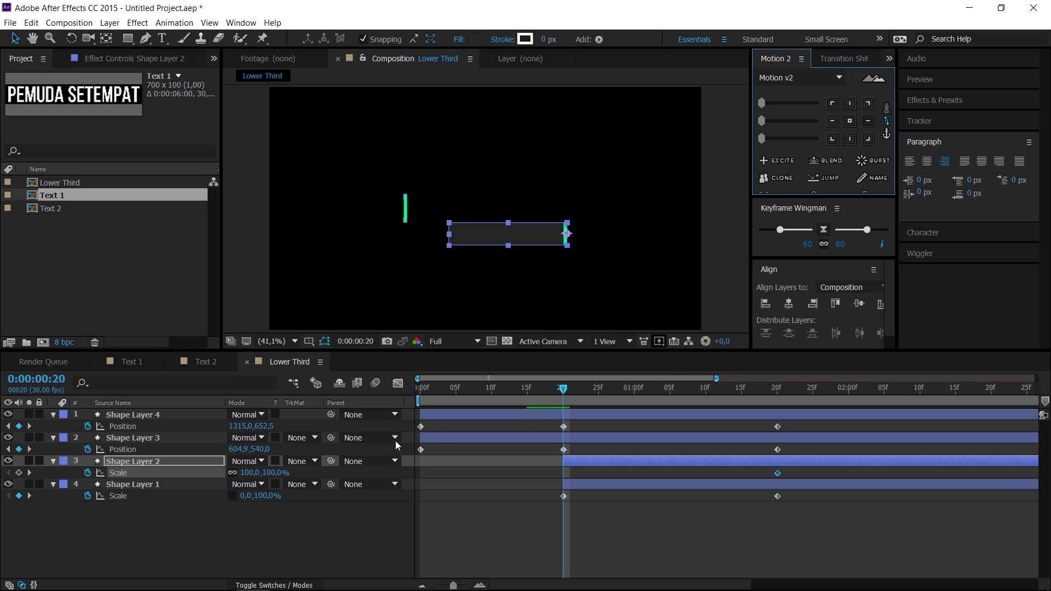
left_click(232, 473)
left_click(248, 473)
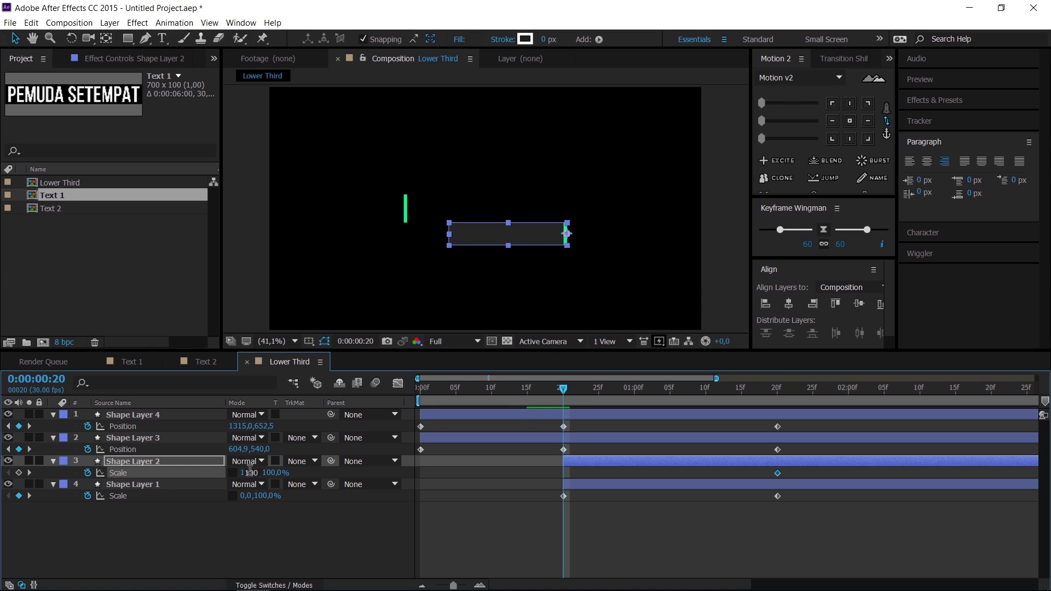
type("0")
key("Return")
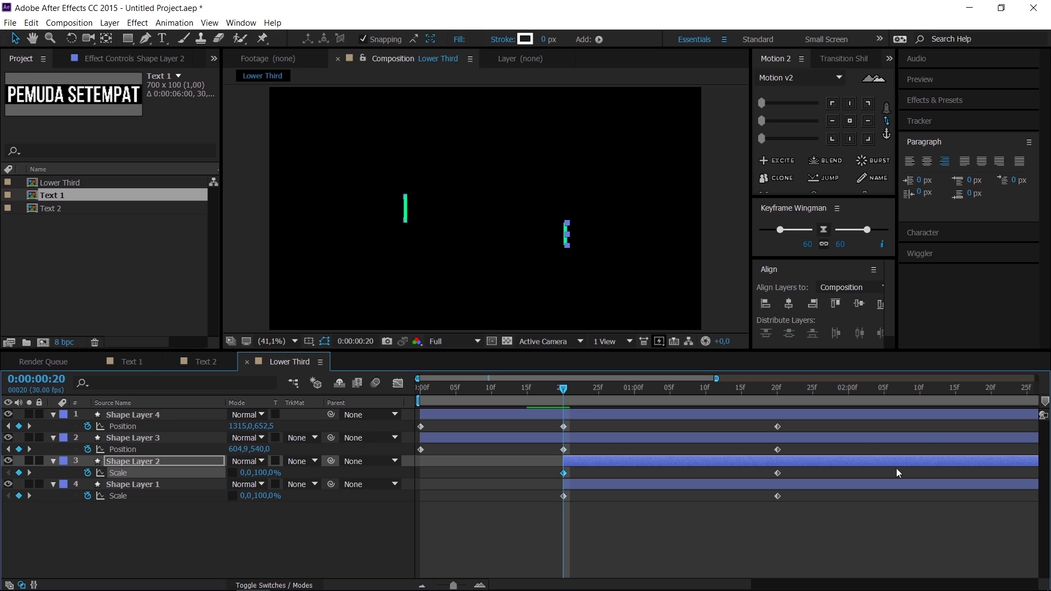
left_click_drag(826, 543, 411, 412)
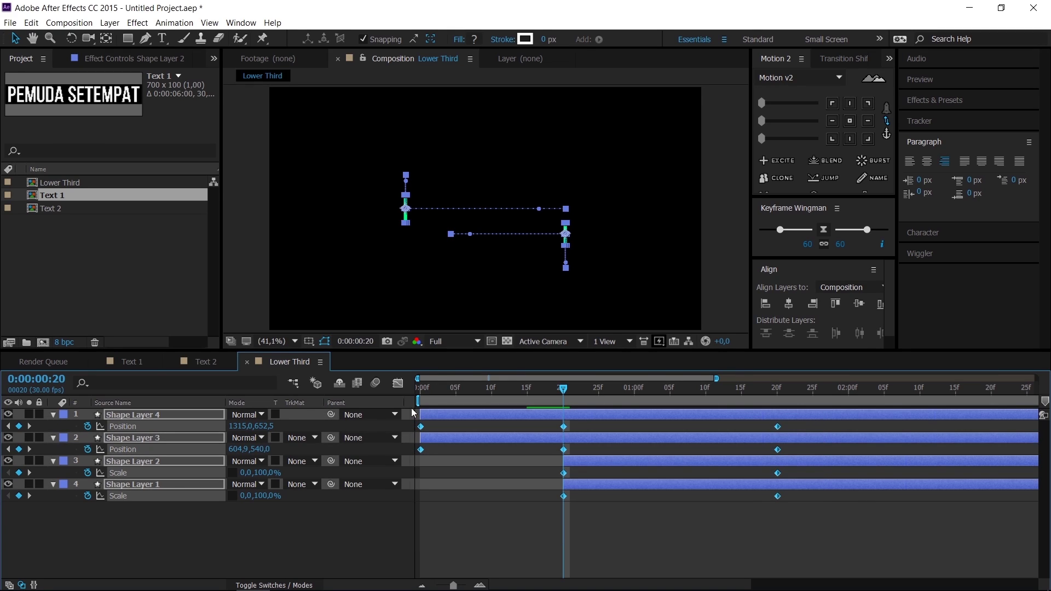
Apply easy ease with 60% in and out influence to the selected keyframes.
left_click(778, 231)
left_click_drag(778, 231, 722, 244)
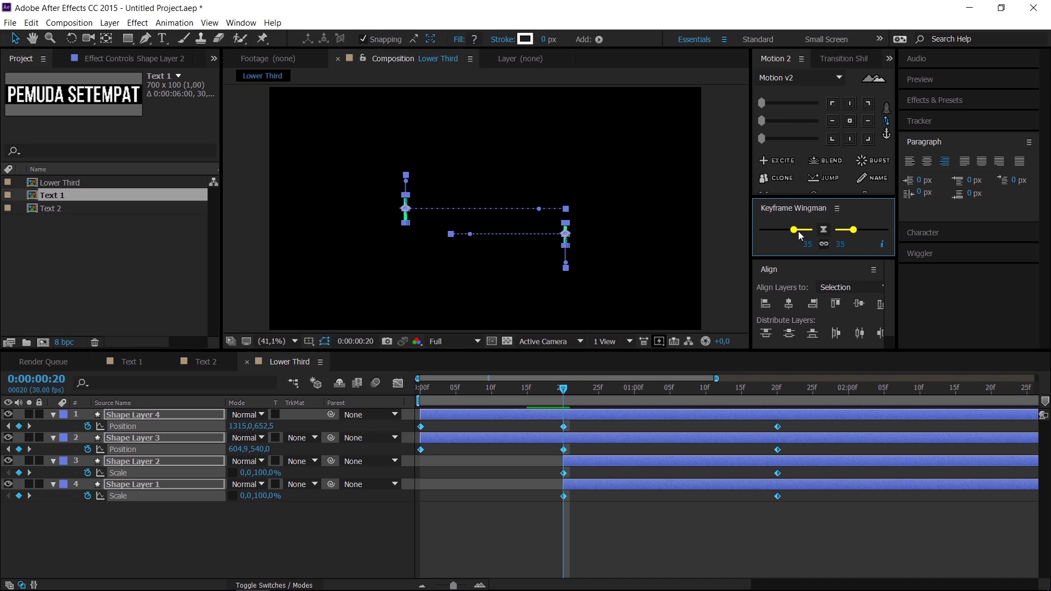
left_click(808, 243)
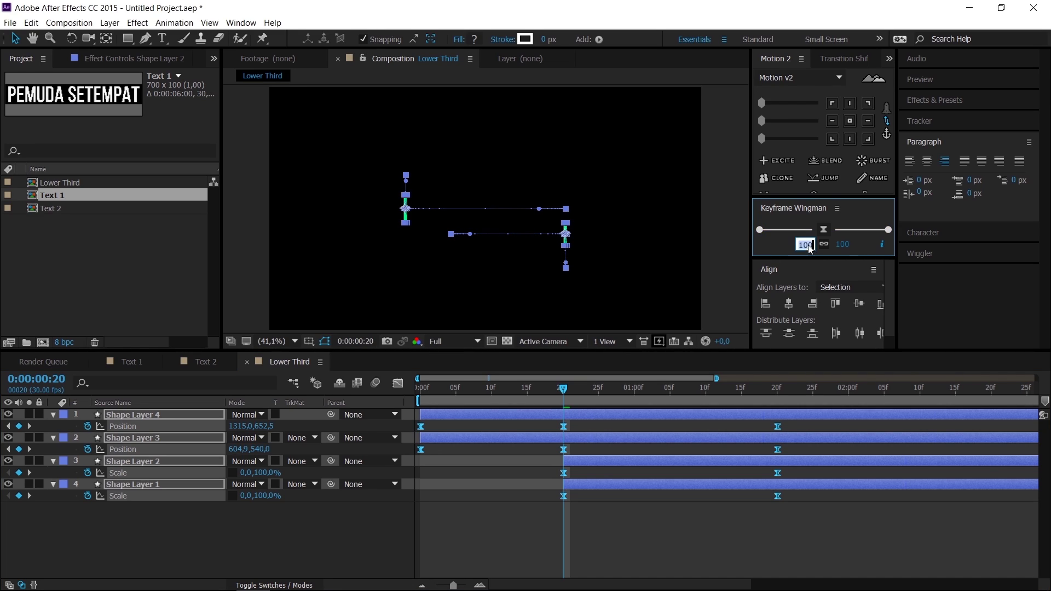
type("60")
key("Return")
Preview the eased animation and move the current time to 0:00:01:20.
key("space")
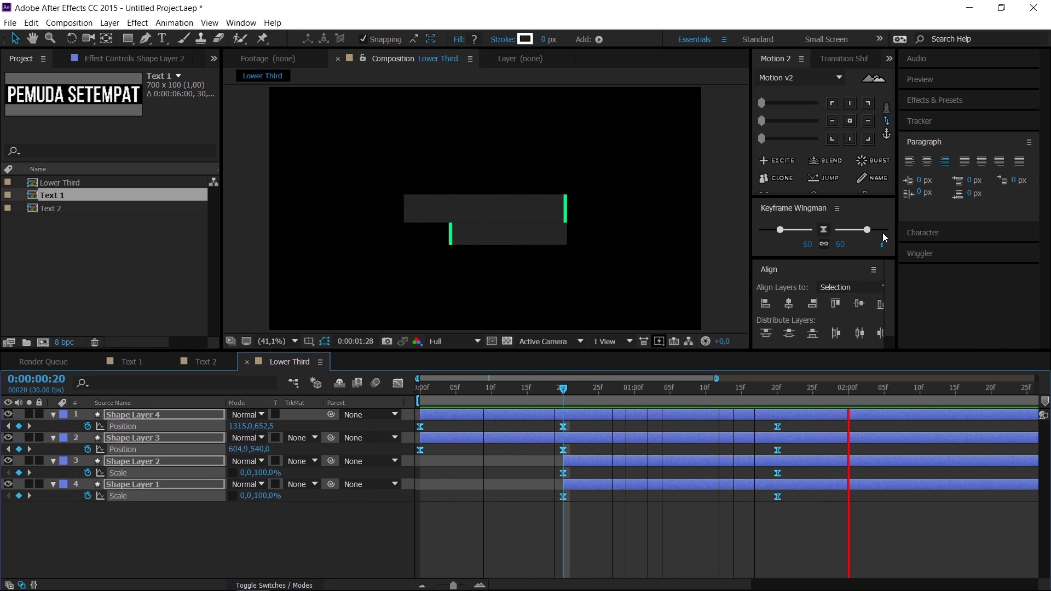
key("space")
left_click(720, 530)
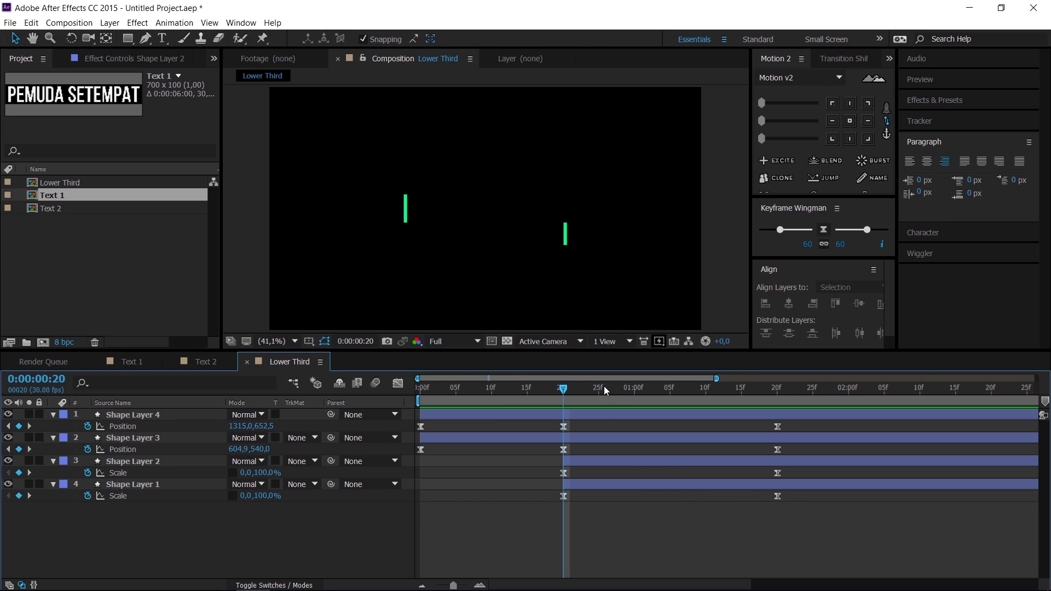
left_click_drag(603, 386, 782, 392)
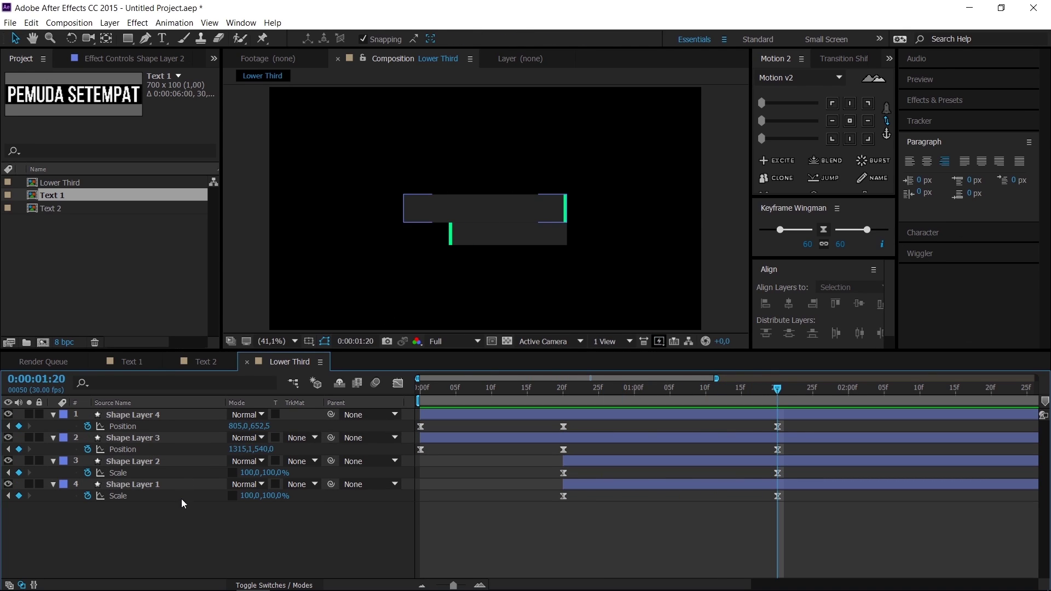
left_click_drag(64, 230, 53, 198)
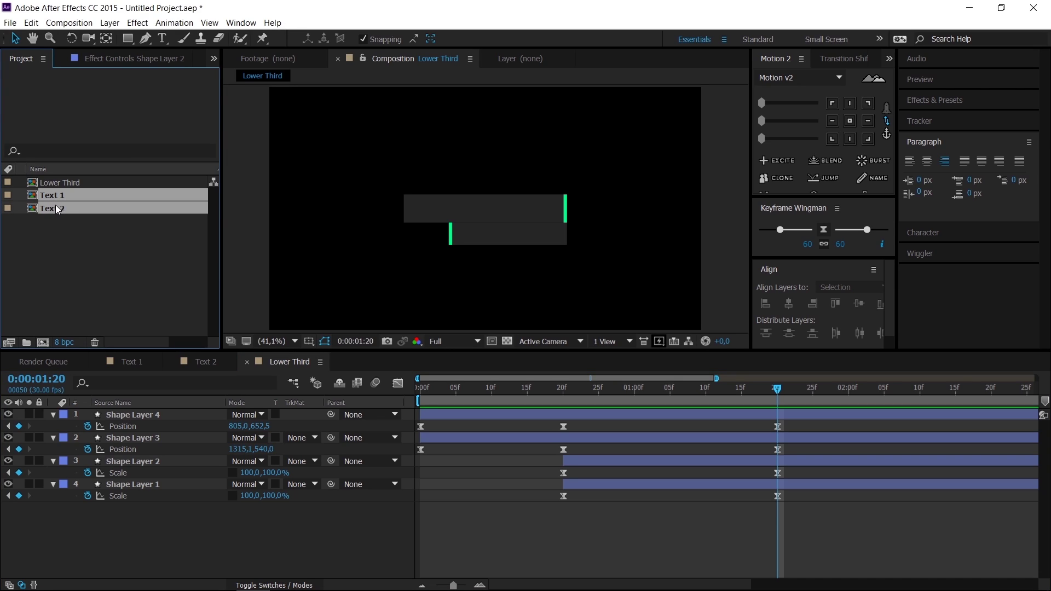
Add the Text 1 and Text 2 comps into the Lower Third timeline.
left_click_drag(55, 205, 110, 452)
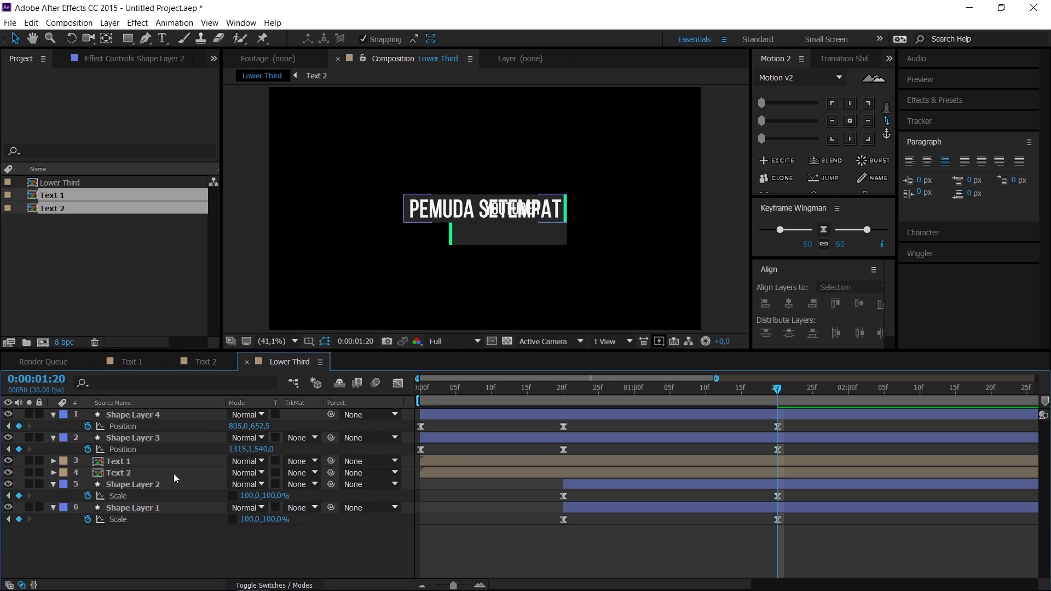
left_click(156, 435)
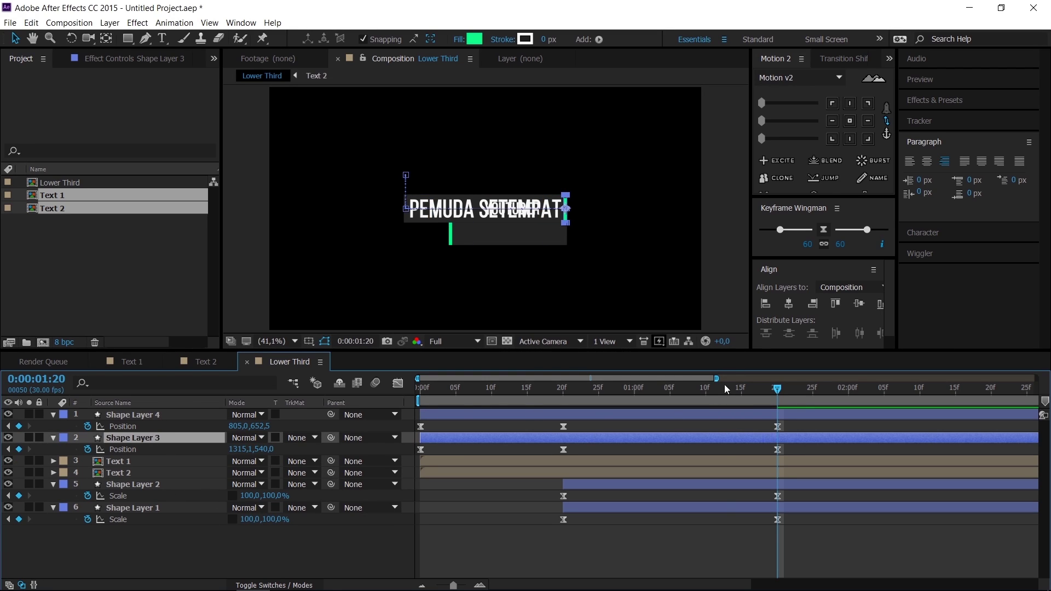
left_click_drag(724, 384, 670, 384)
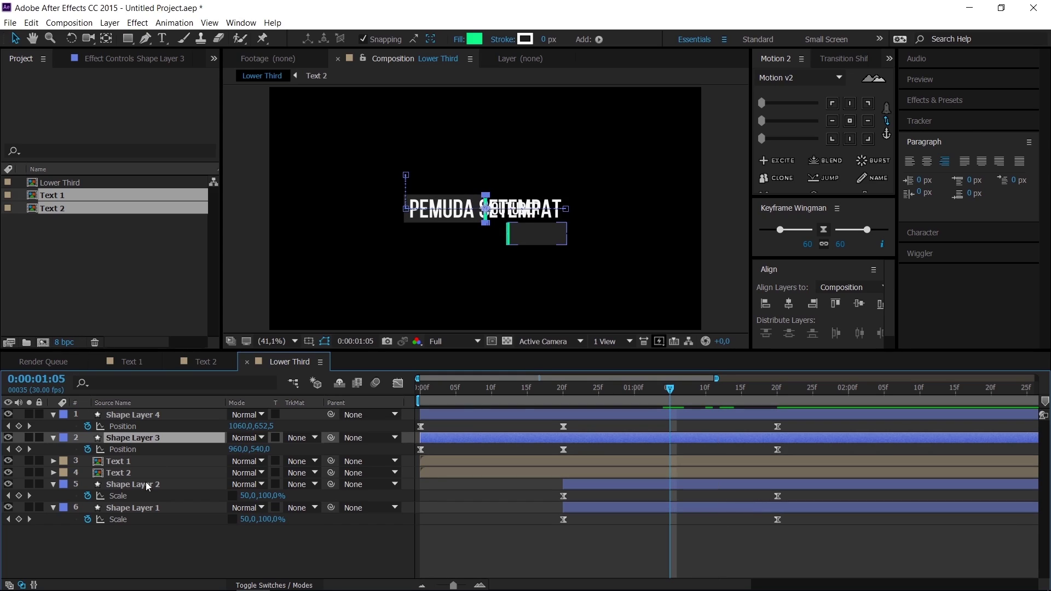
key("space")
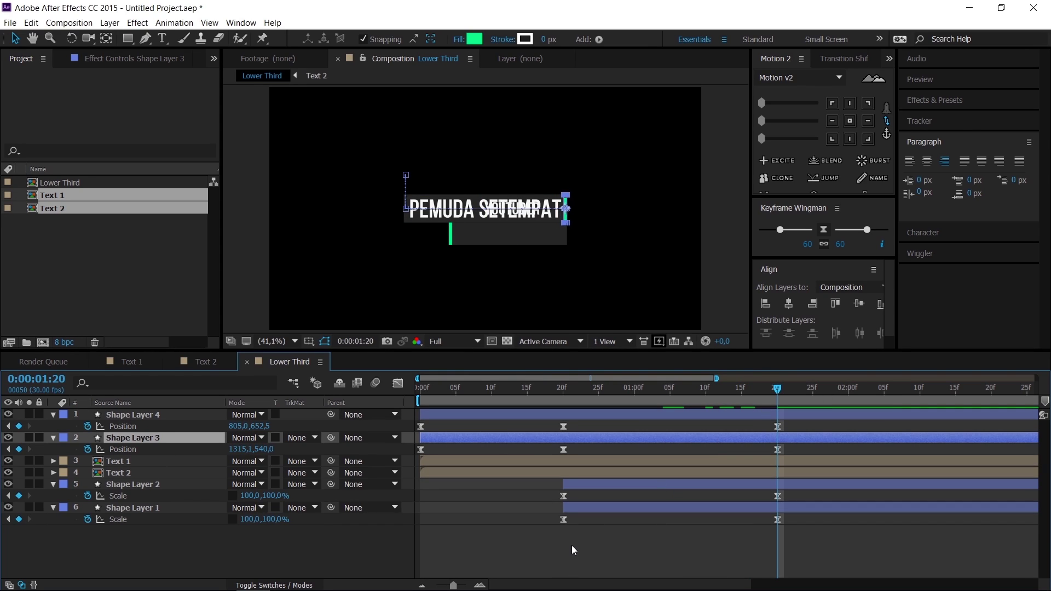
Put Text 2 above Text 1 and shift YOUTUBER right to the lower bar's edge.
left_click_drag(118, 472, 129, 462)
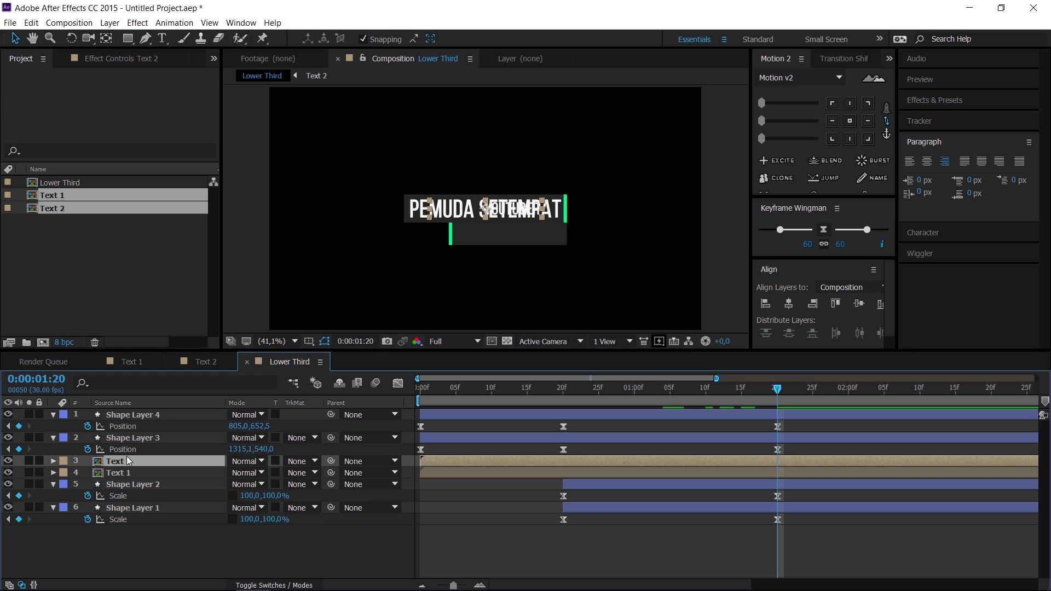
scroll(599, 217, "up", 5)
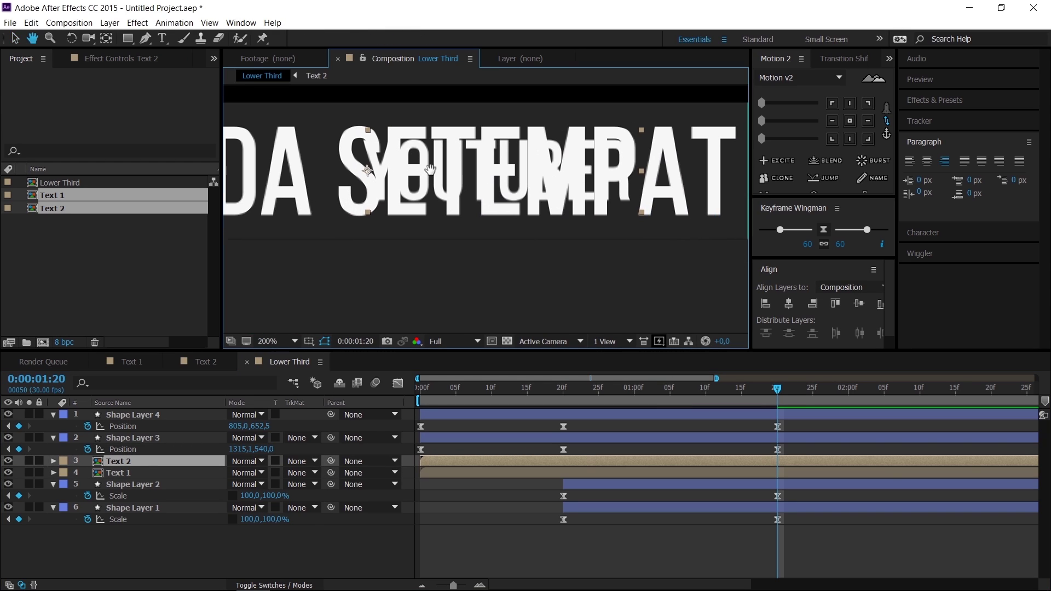
mouse_move(591, 162)
left_mouse_down()
mouse_move(489, 149)
mouse_move(481, 208)
left_mouse_up()
scroll(619, 194, "down", 1)
scroll(584, 209, "down", 1)
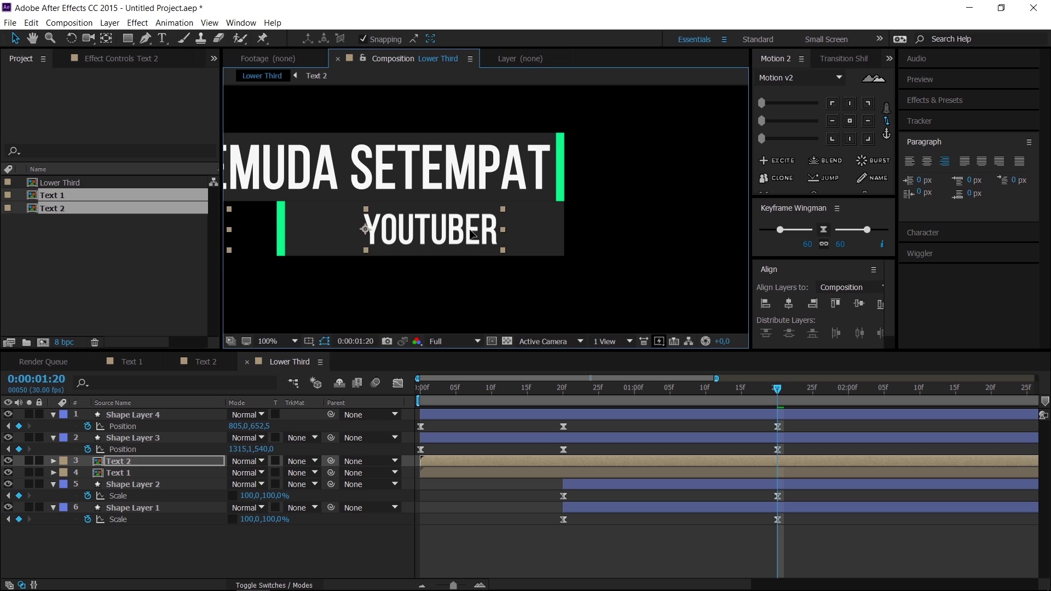
left_click_drag(472, 234, 545, 239)
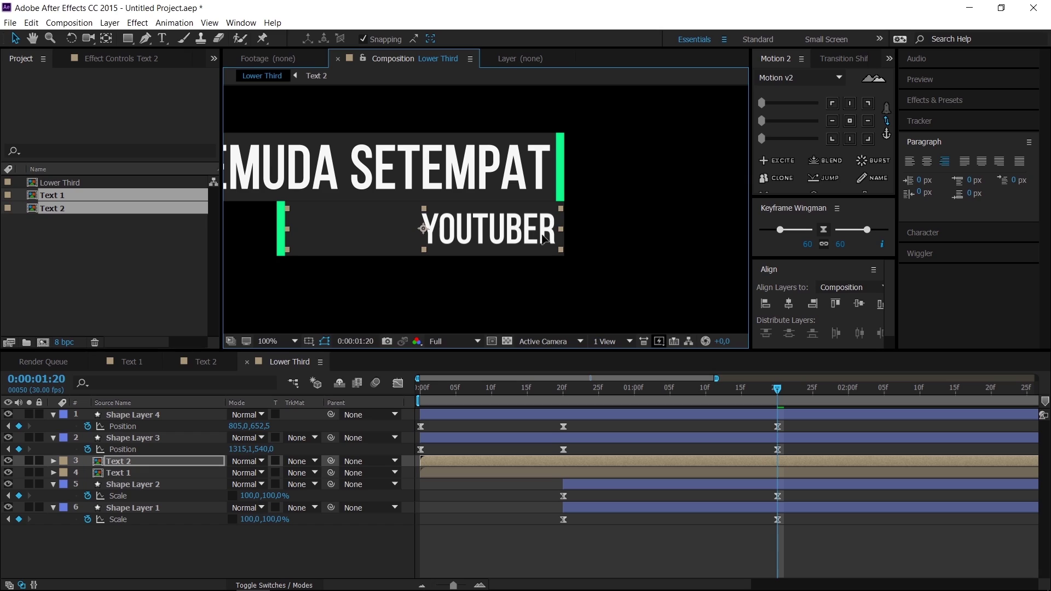
key("shift+slash")
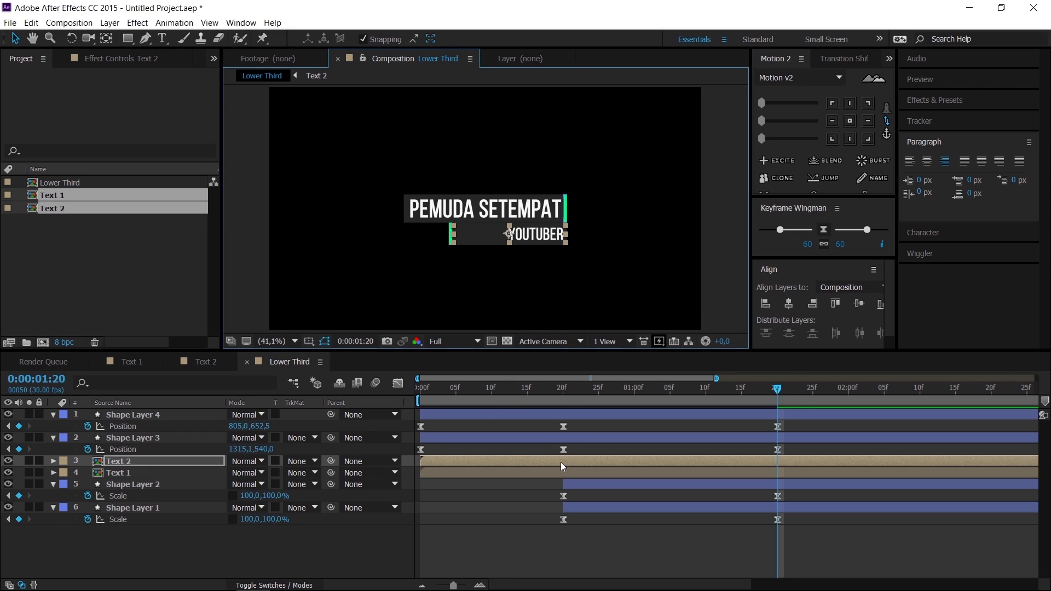
Make both text layers start at frame 20.
left_click(494, 539)
left_click(575, 387)
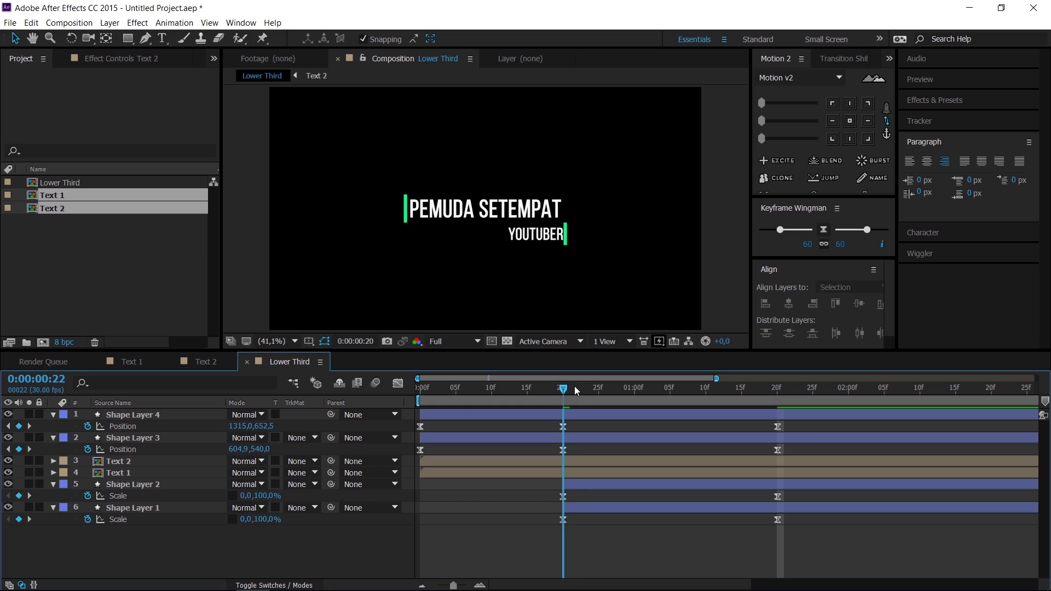
key("j")
left_click_drag(573, 419, 556, 475)
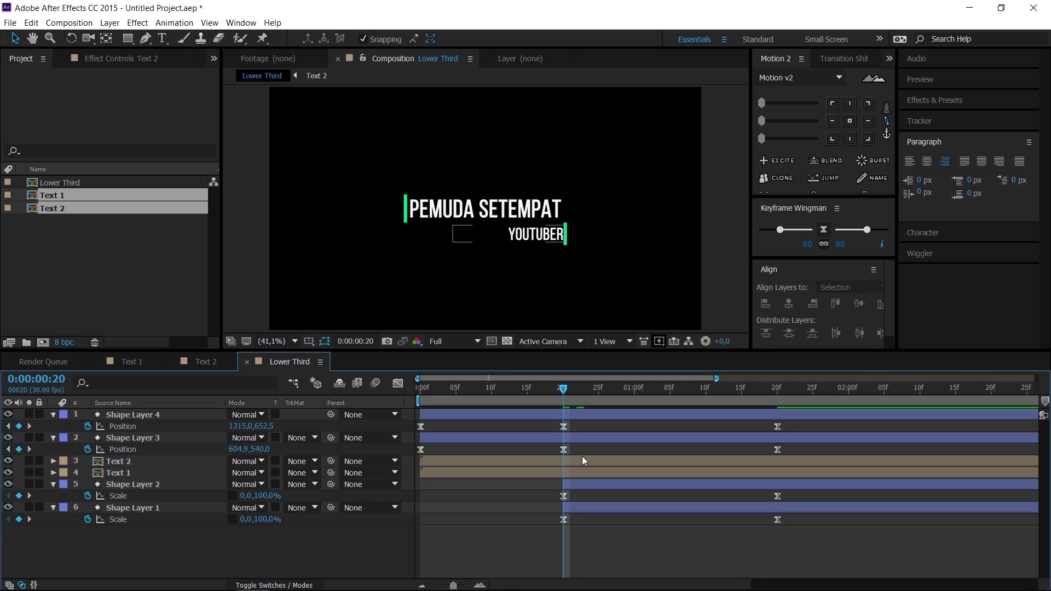
left_click_drag(486, 471, 613, 469)
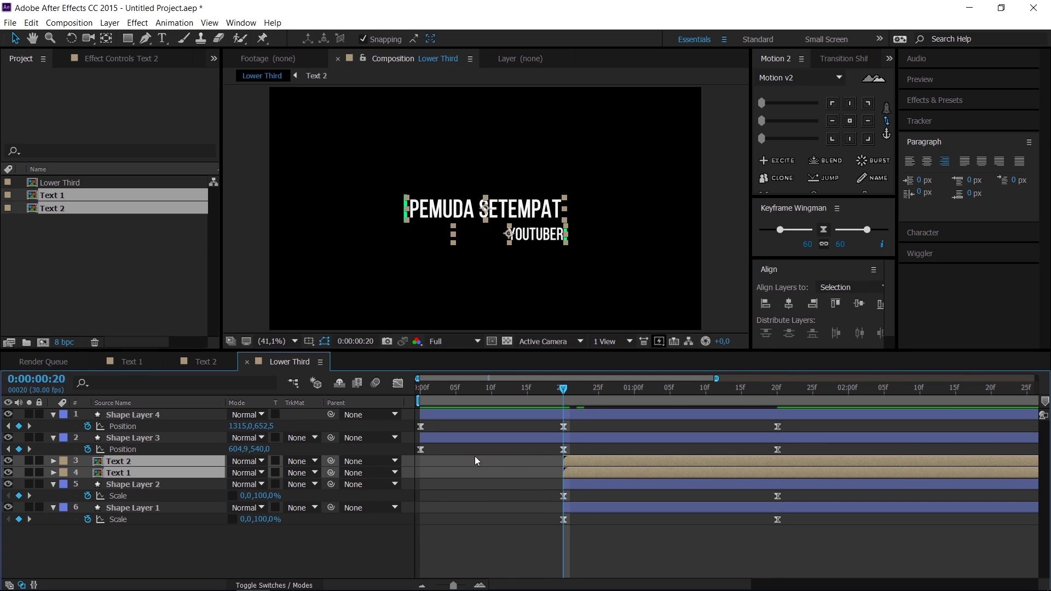
mouse_move(566, 393)
left_mouse_down()
mouse_move(591, 389)
mouse_move(556, 402)
left_mouse_up()
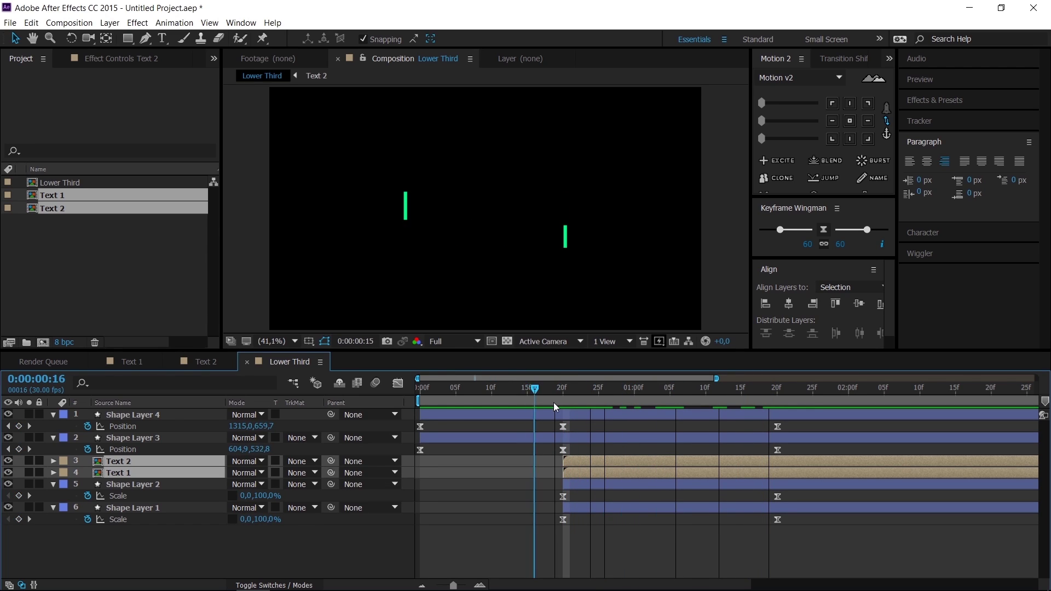
key("space")
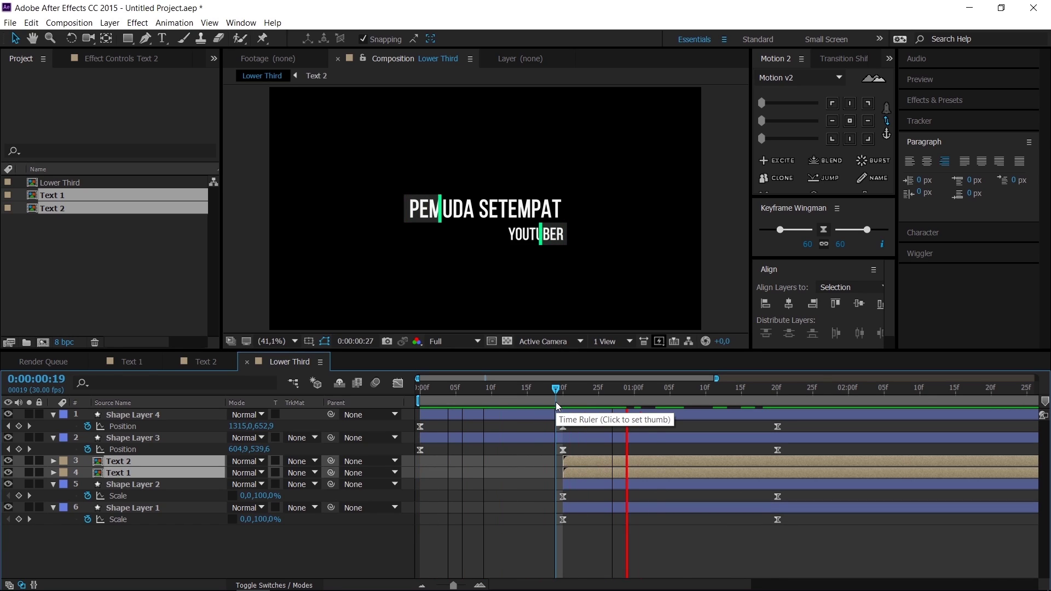
key("space")
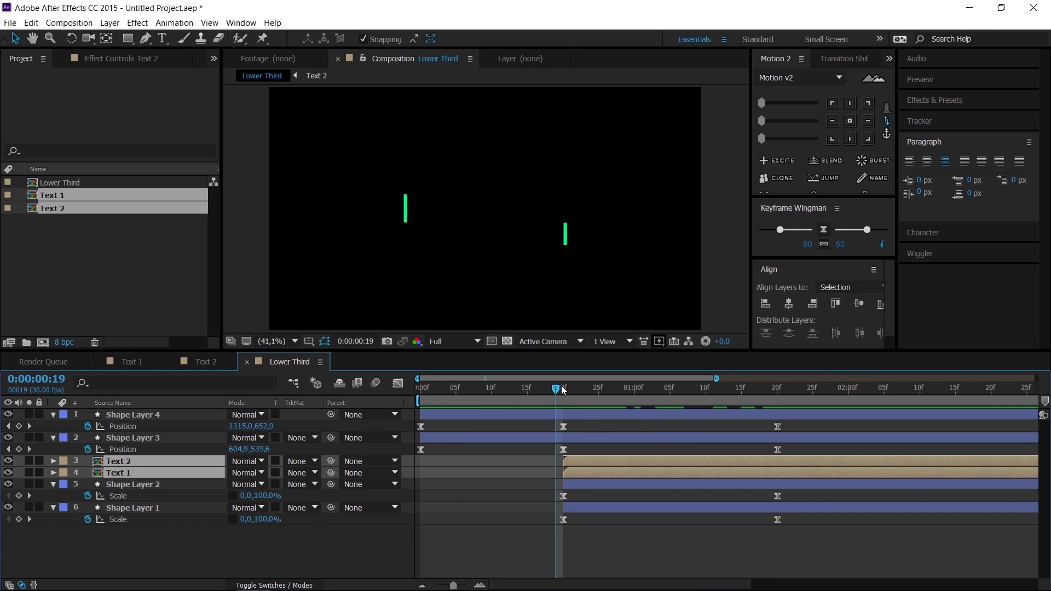
left_click(248, 545)
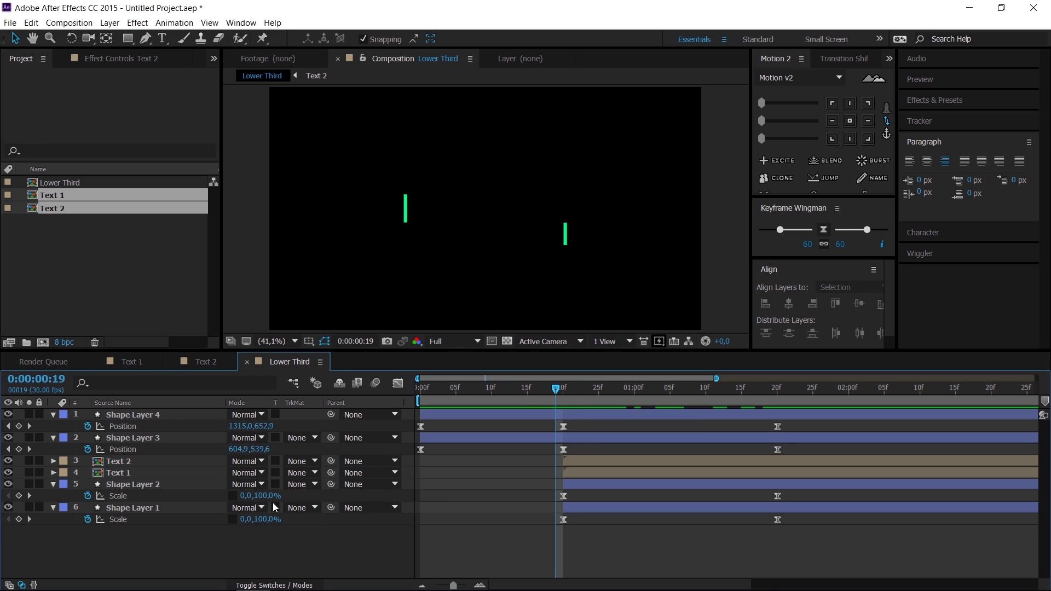
left_click(299, 473)
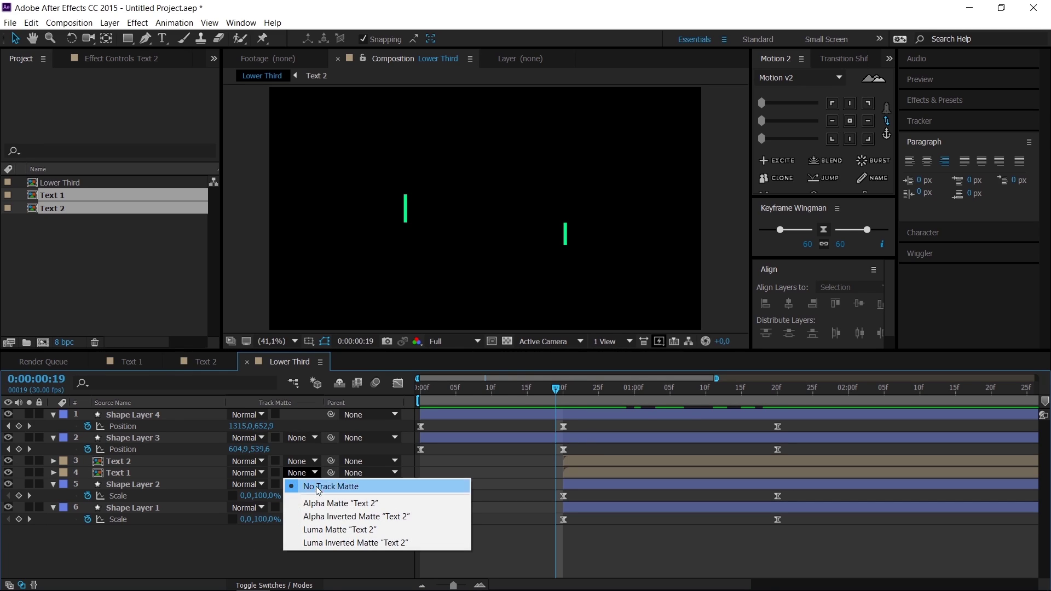
left_click(235, 551)
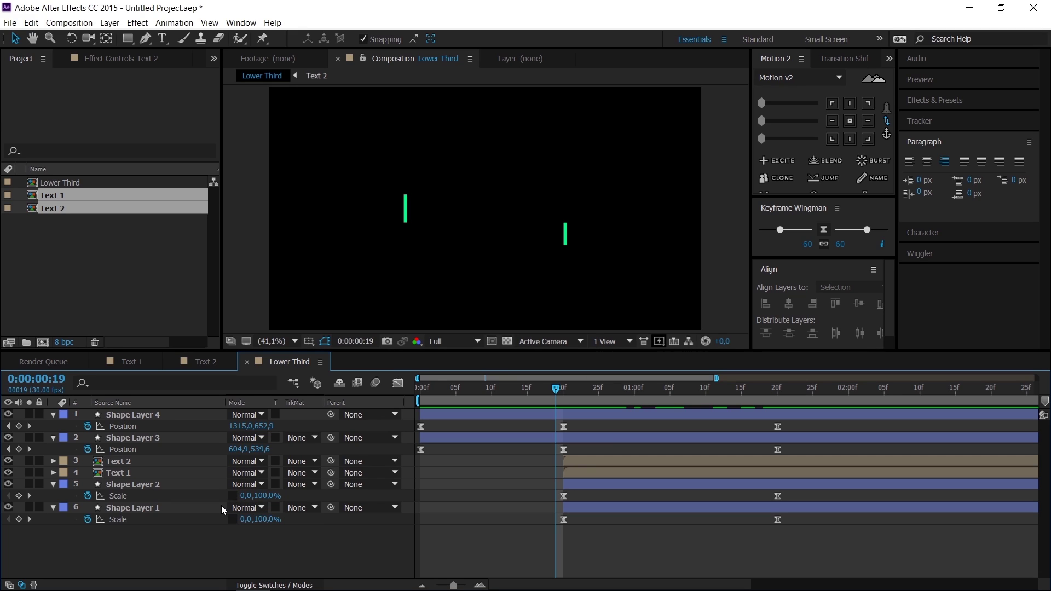
Duplicate Shape Layer 1 above Text 1 and use the copy, Shape Layer 5, as Text 1's alpha matte.
left_click(157, 486)
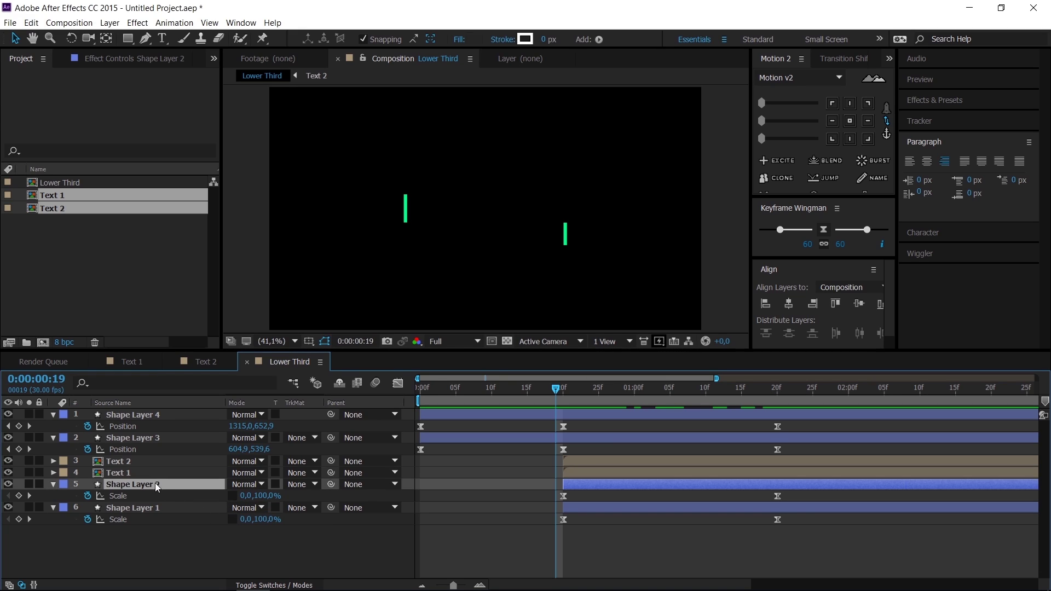
left_click(141, 509)
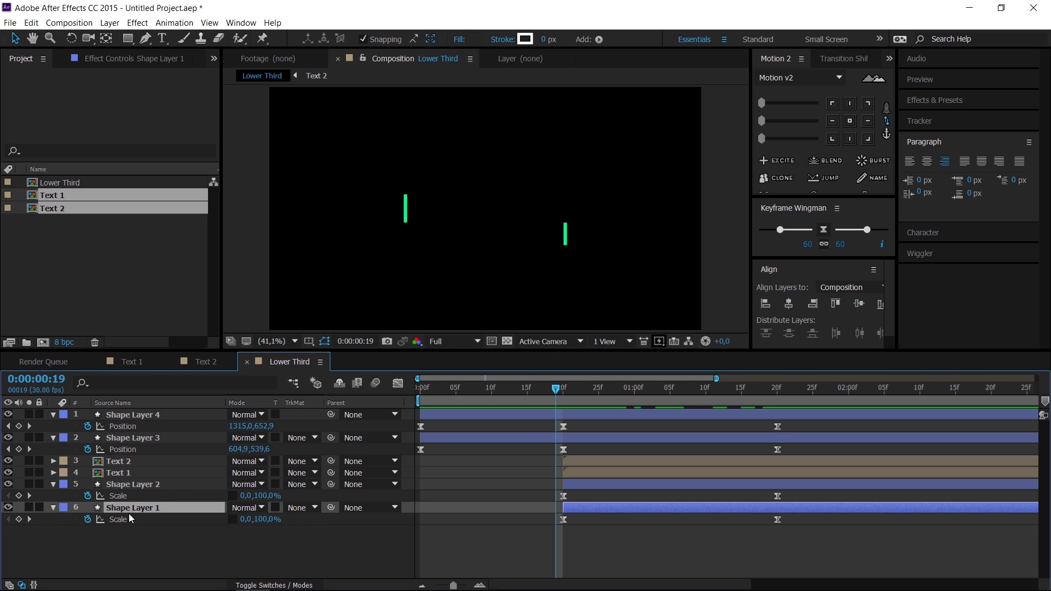
key("ctrl+d")
left_click_drag(136, 507, 136, 469)
left_click(110, 485)
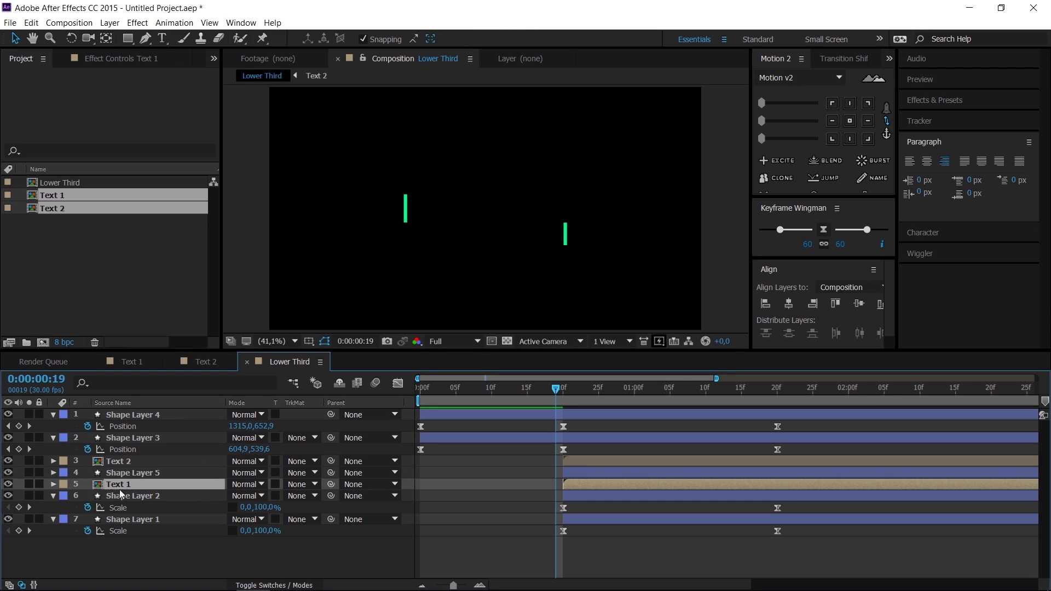
left_click(304, 486)
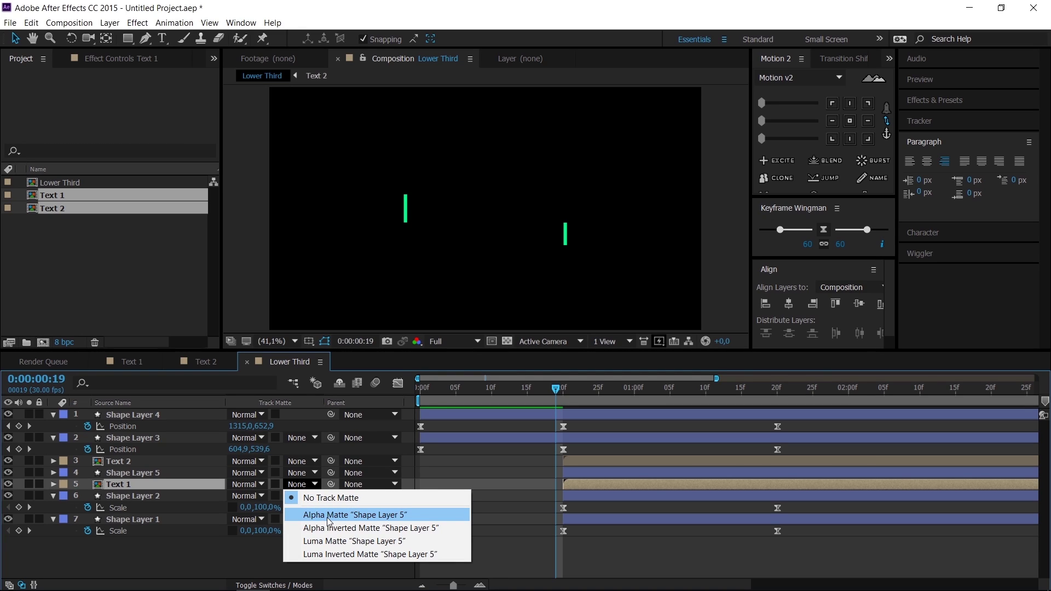
left_click(328, 516)
Zoom to 100% on the title and scrub to 0:00:01:26 to check the PEMUDA SETEMPAT reveal.
left_click_drag(565, 390, 605, 389)
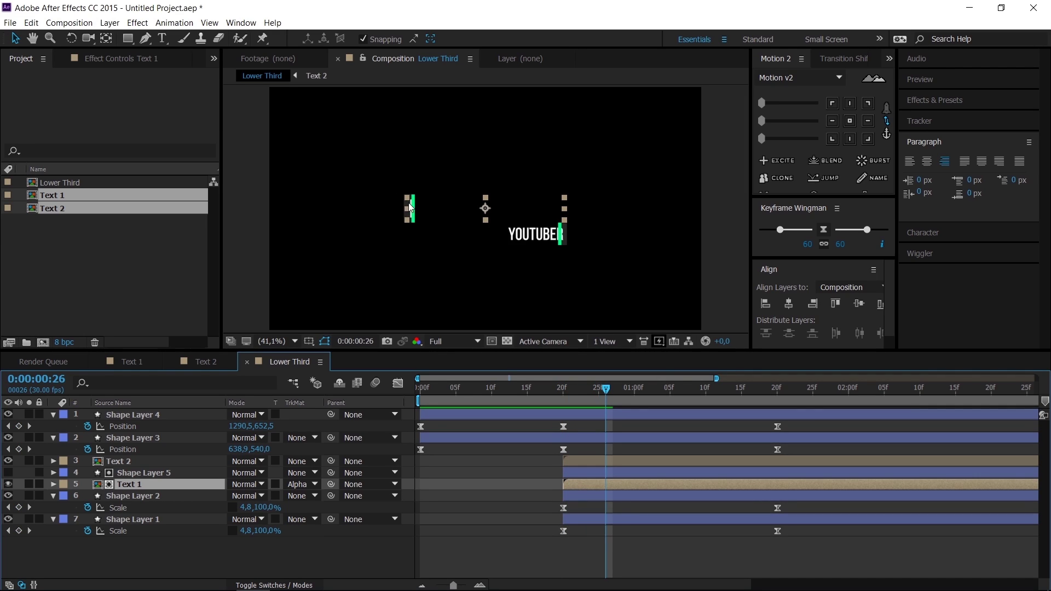
left_click_drag(580, 389, 612, 399)
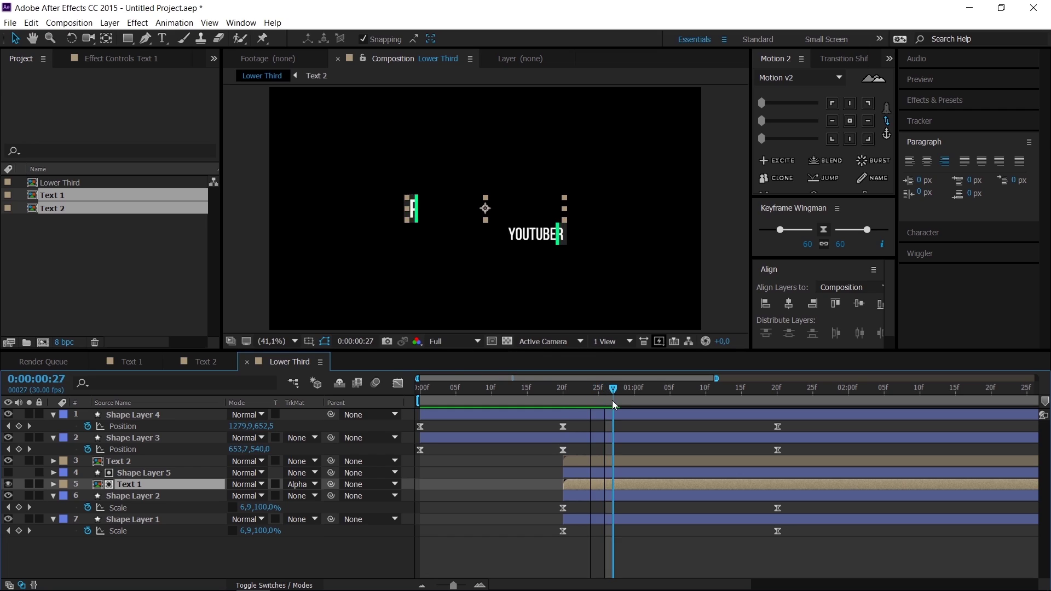
key("period")
key("period")
key("period")
key("h")
left_click_drag(289, 203, 356, 227)
key("v")
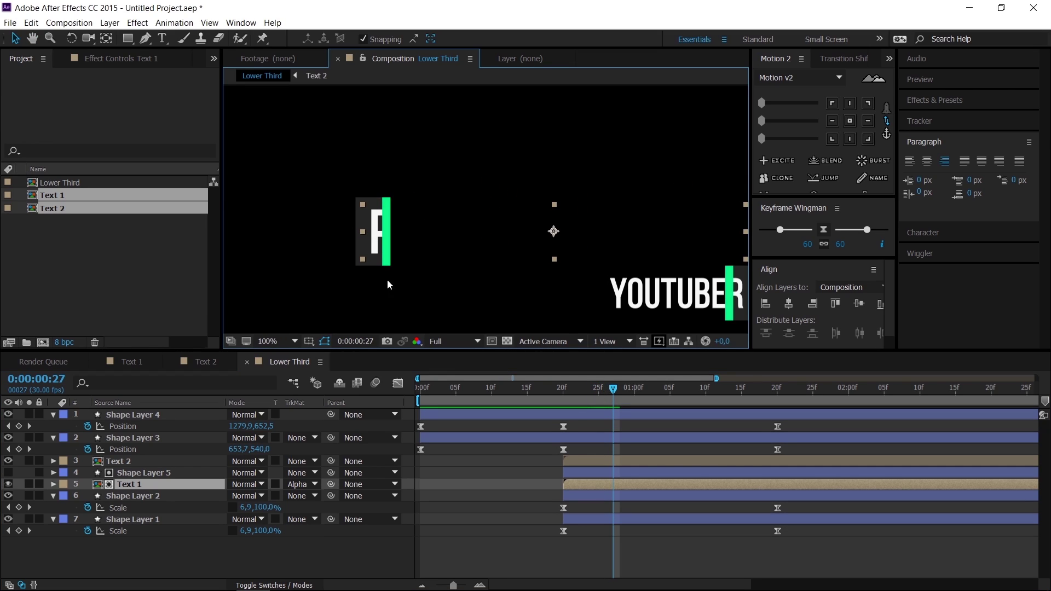
left_click(129, 474)
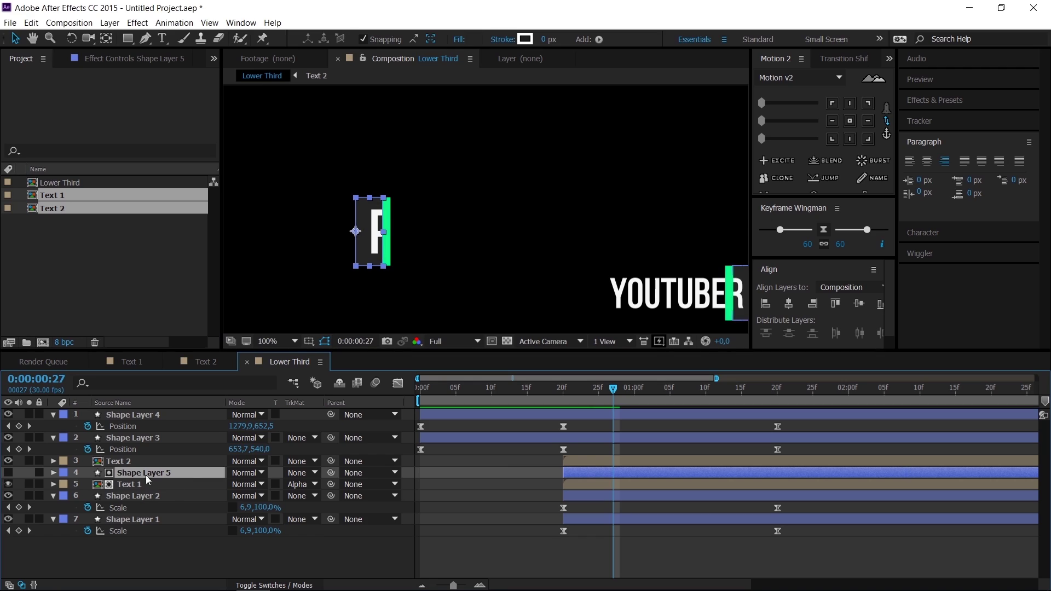
left_click(129, 519)
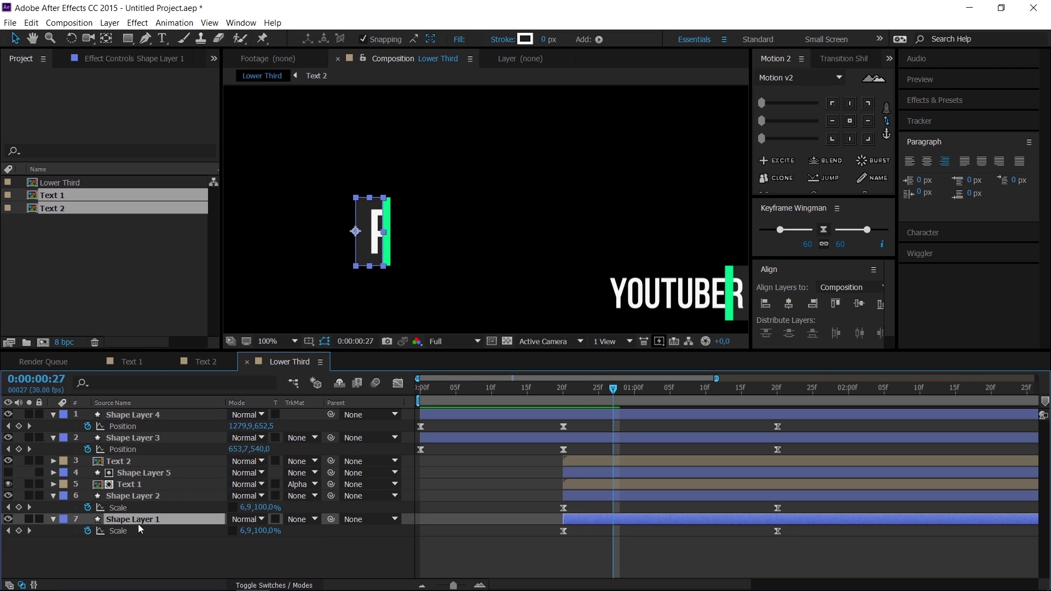
left_click_drag(556, 389, 620, 389)
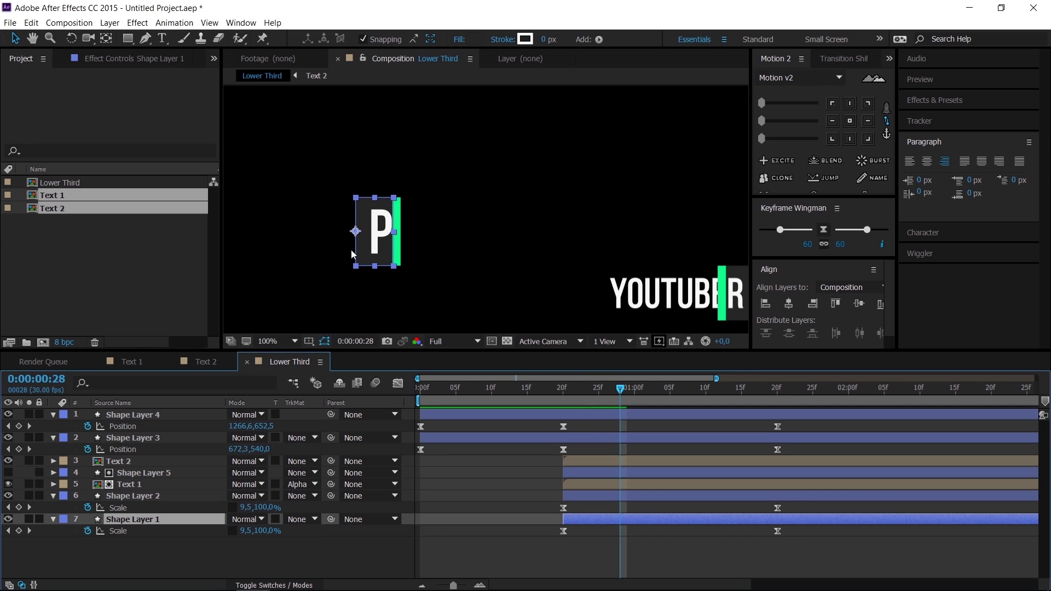
left_click_drag(619, 396, 819, 406)
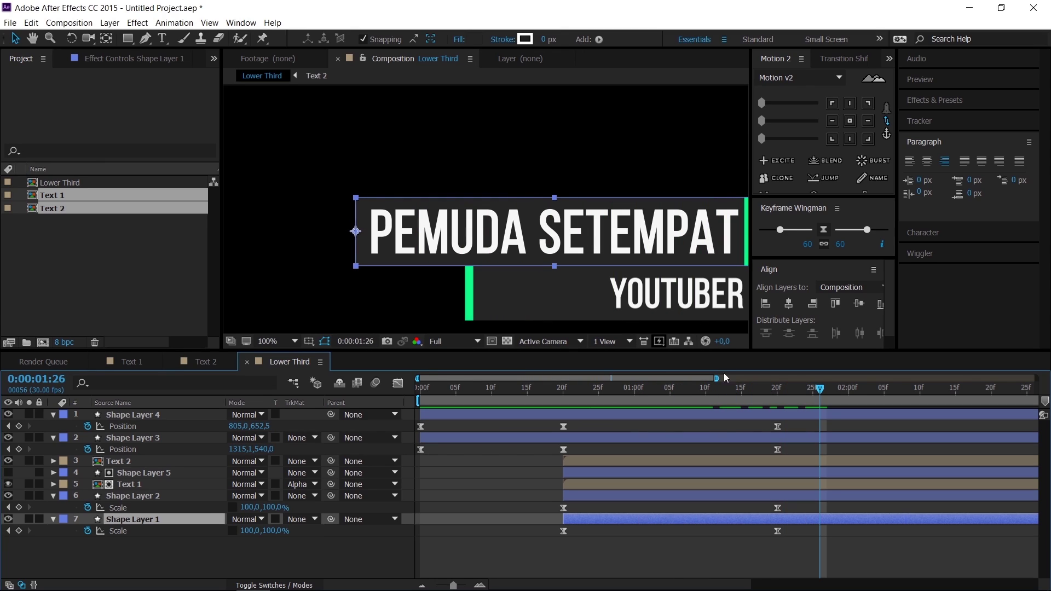
Duplicate Shape Layer 2 above Text 2, set Shape Layer 6 as its alpha matte, and preview.
left_click(129, 496)
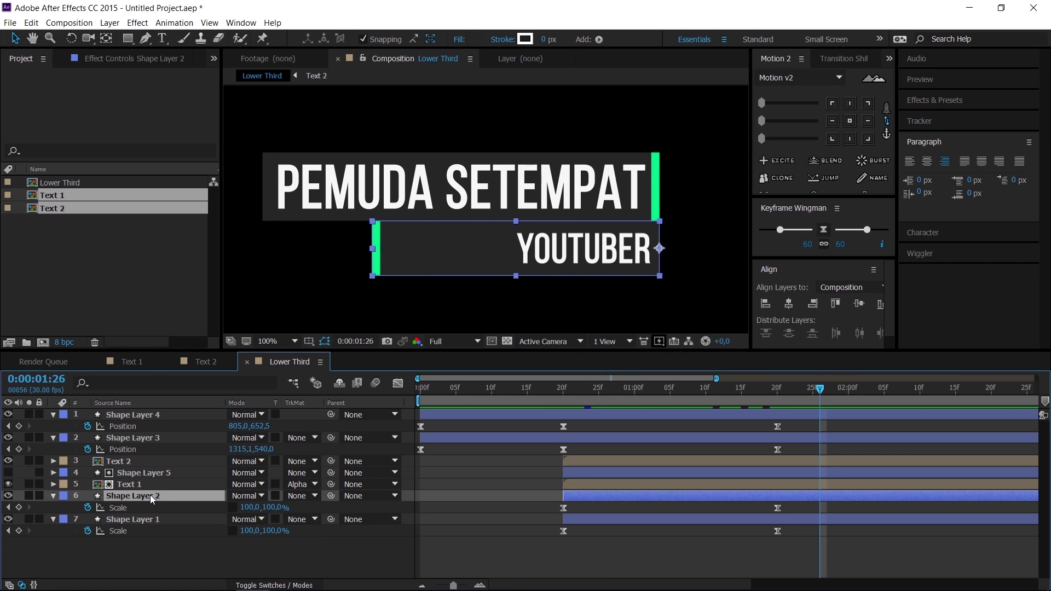
key("ctrl+d")
left_click_drag(150, 495, 146, 452)
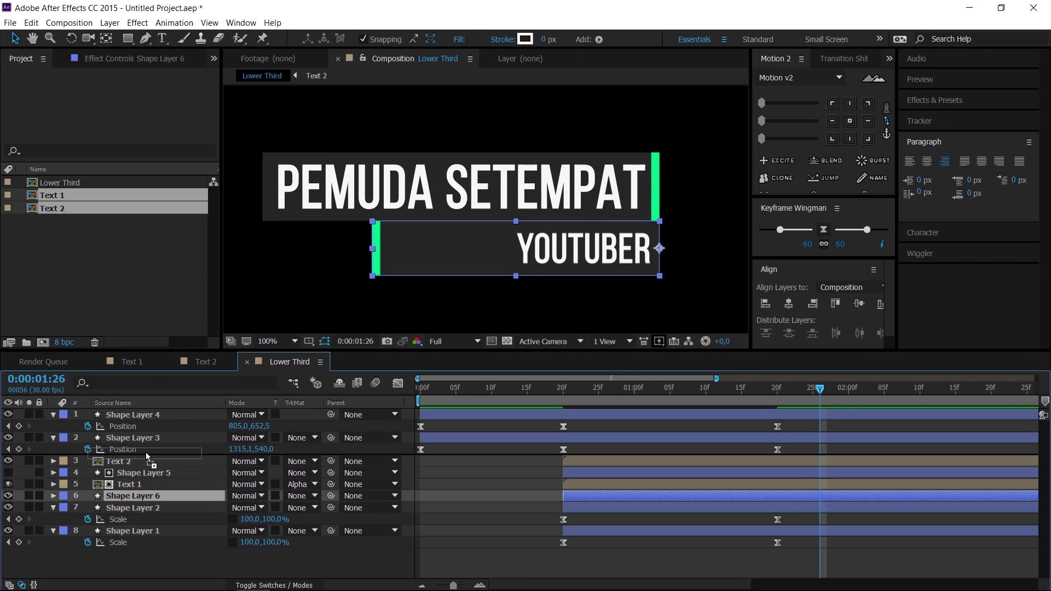
left_click(133, 475)
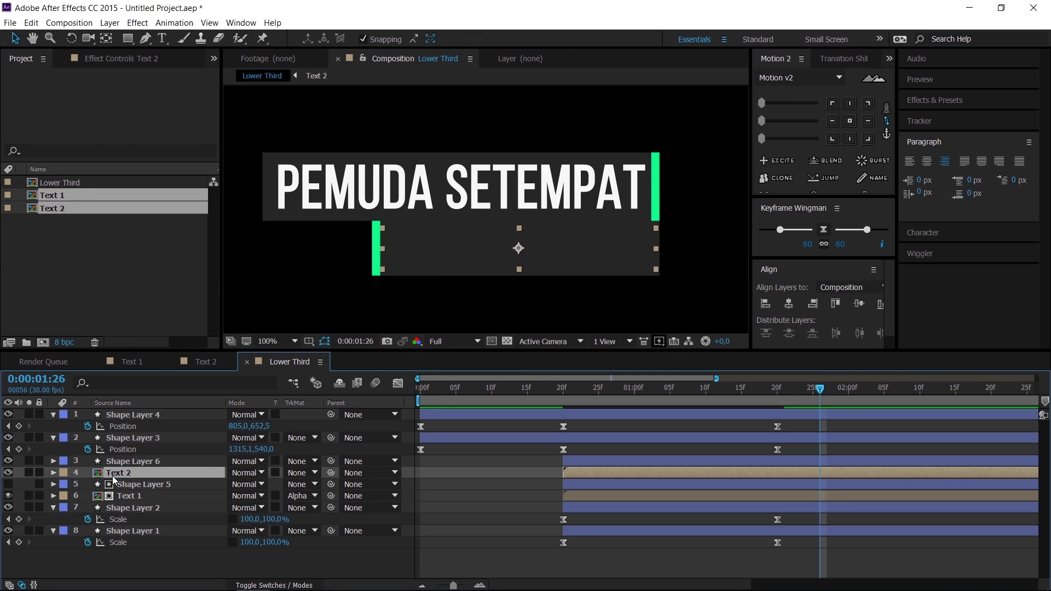
left_click(300, 473)
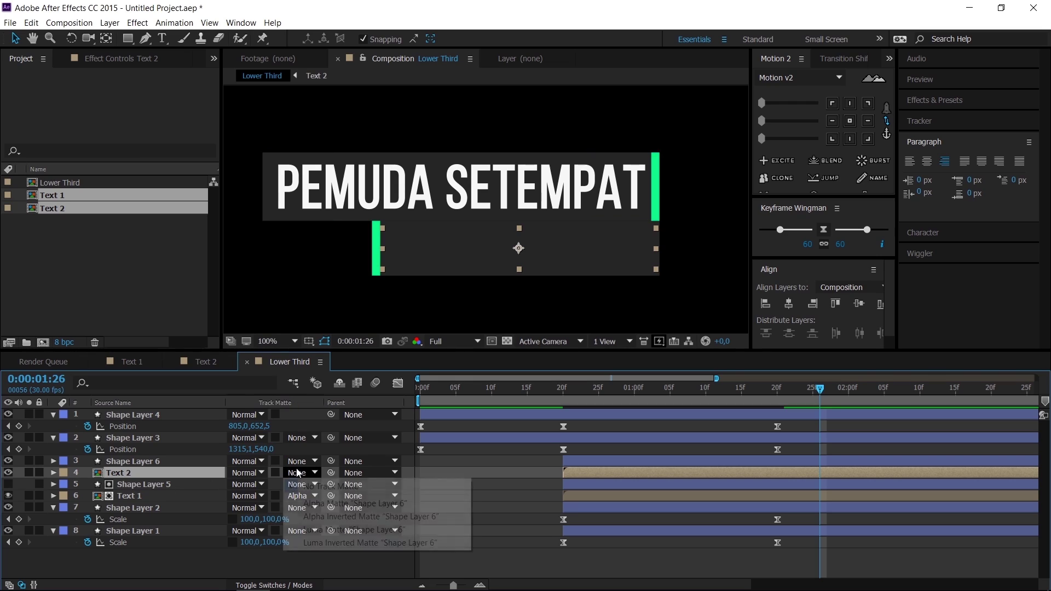
left_click(334, 500)
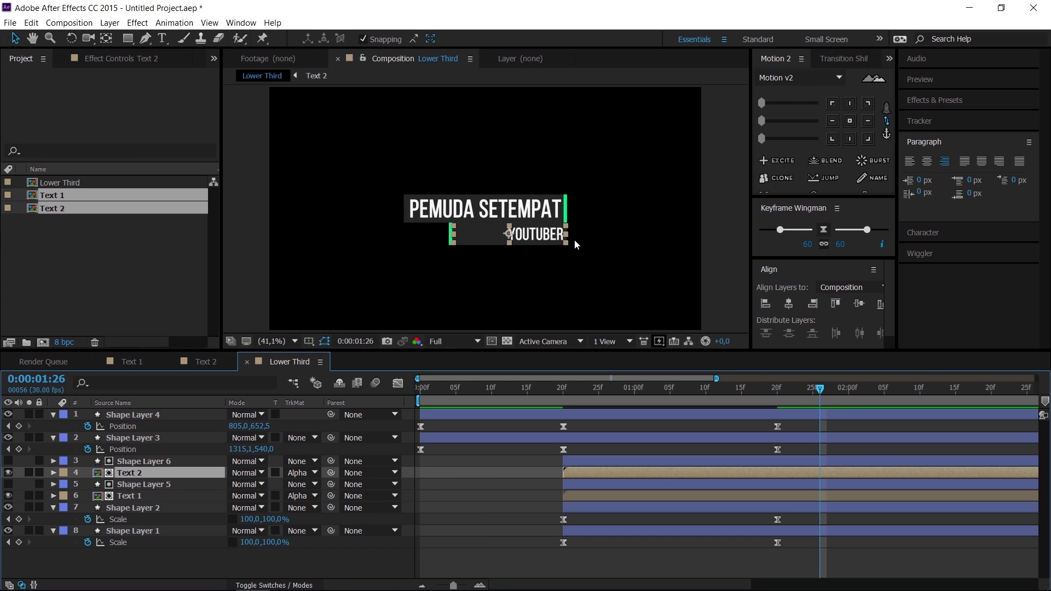
key("space")
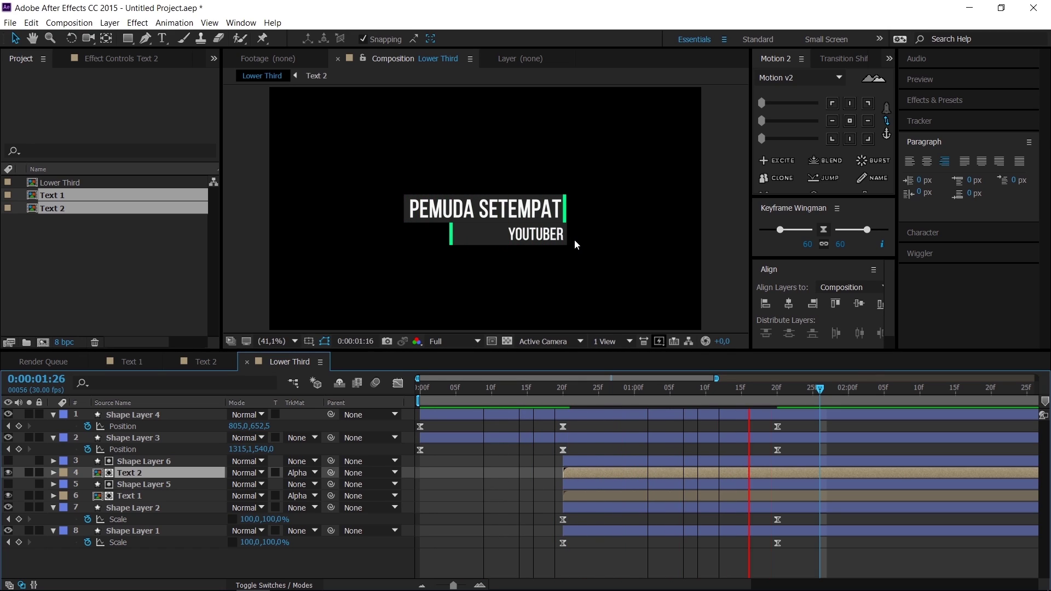
Turn on motion blur for every layer and for the composition.
left_click(814, 388)
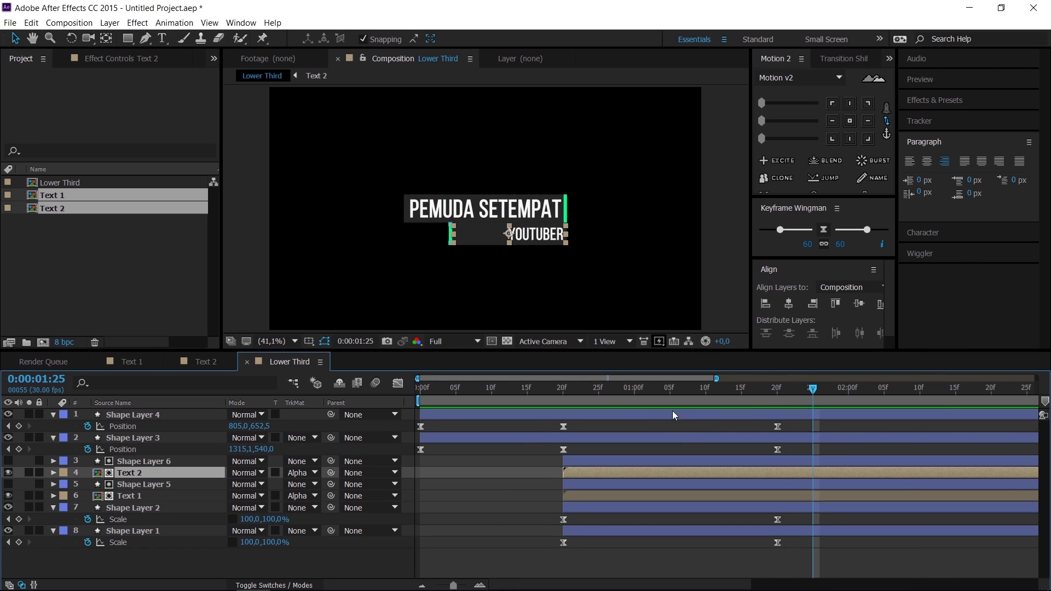
key("ctrl+a")
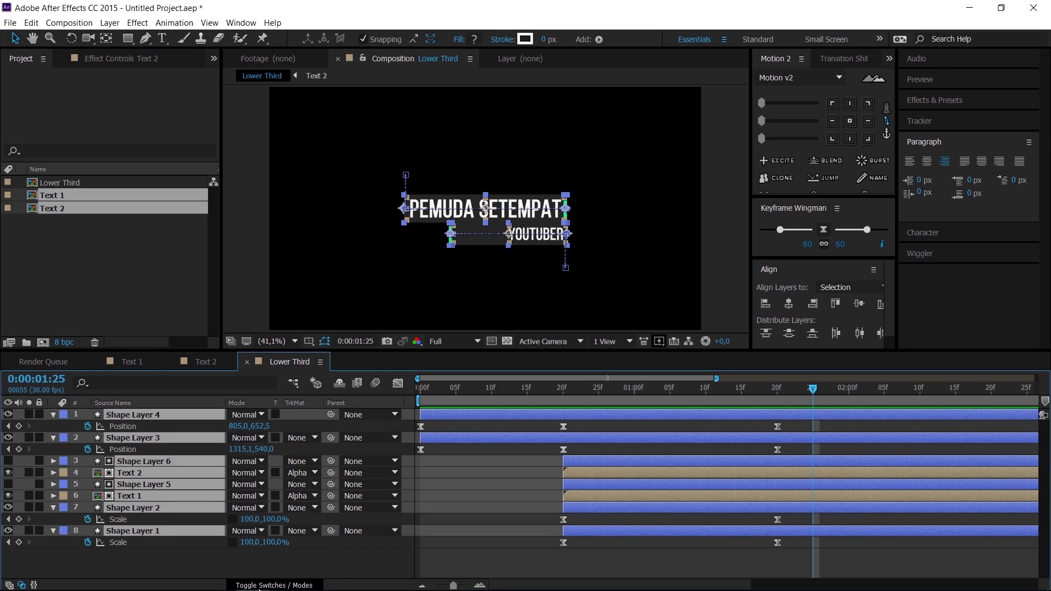
left_click(258, 585)
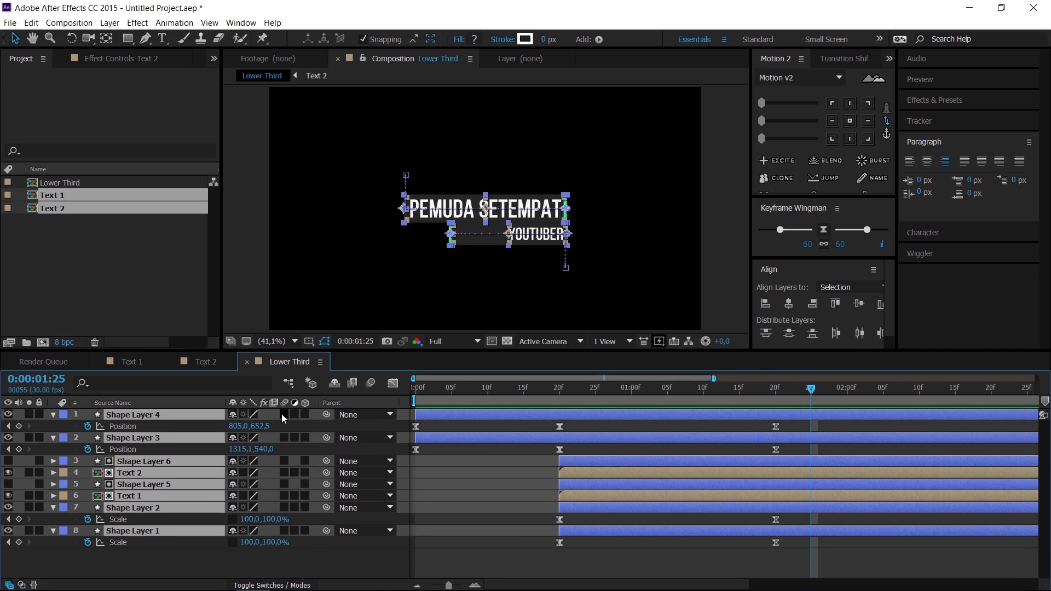
left_click(283, 414)
left_click(365, 385)
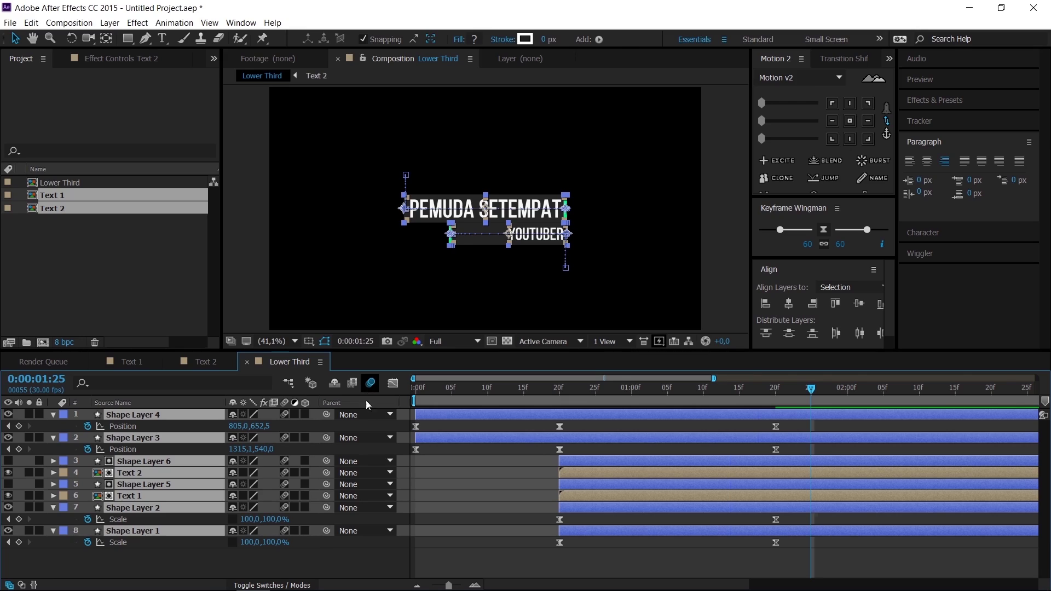
left_click(337, 559)
Preview the motion-blurred animation, then select all layers and pre-compose them.
key("space")
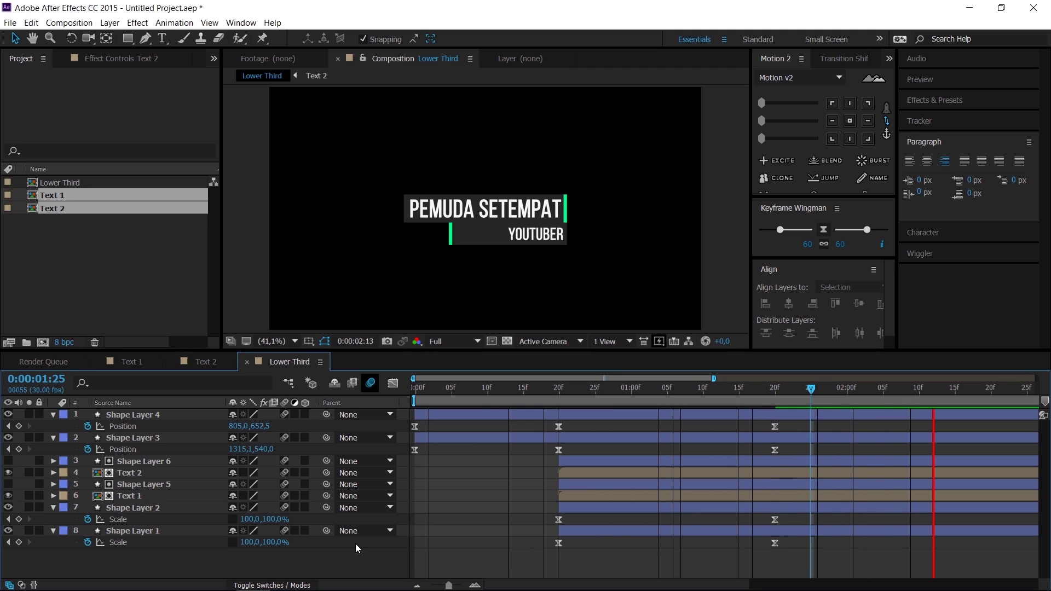
key("space")
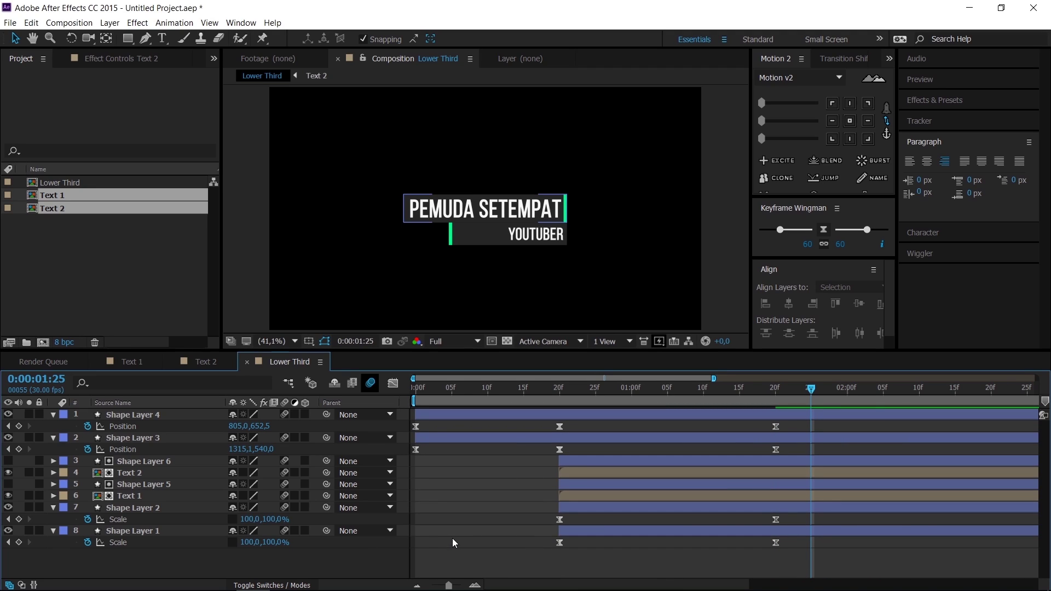
key("ctrl+a")
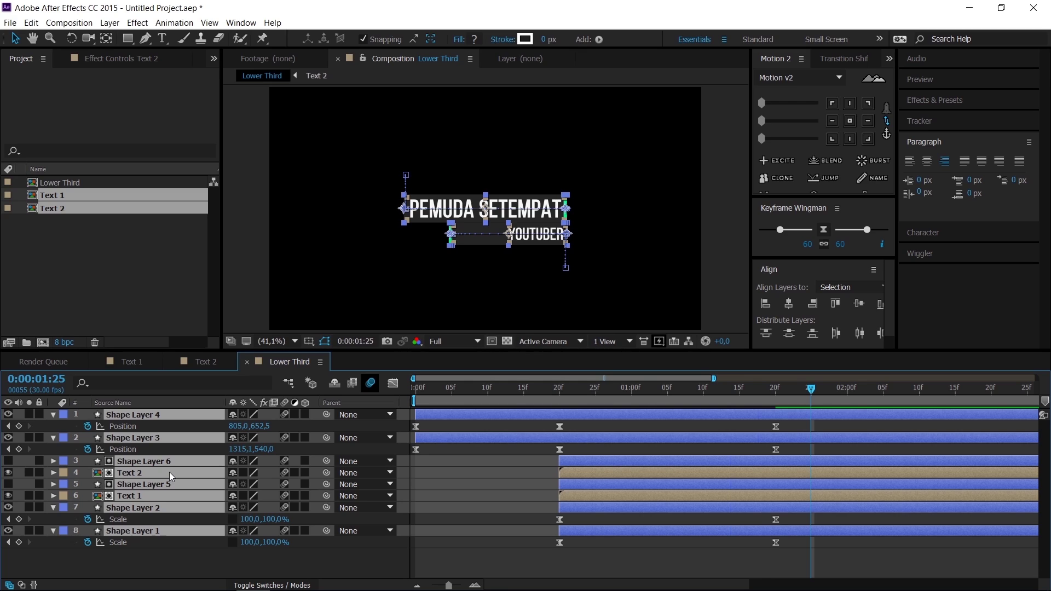
key("ctrl+shift+c")
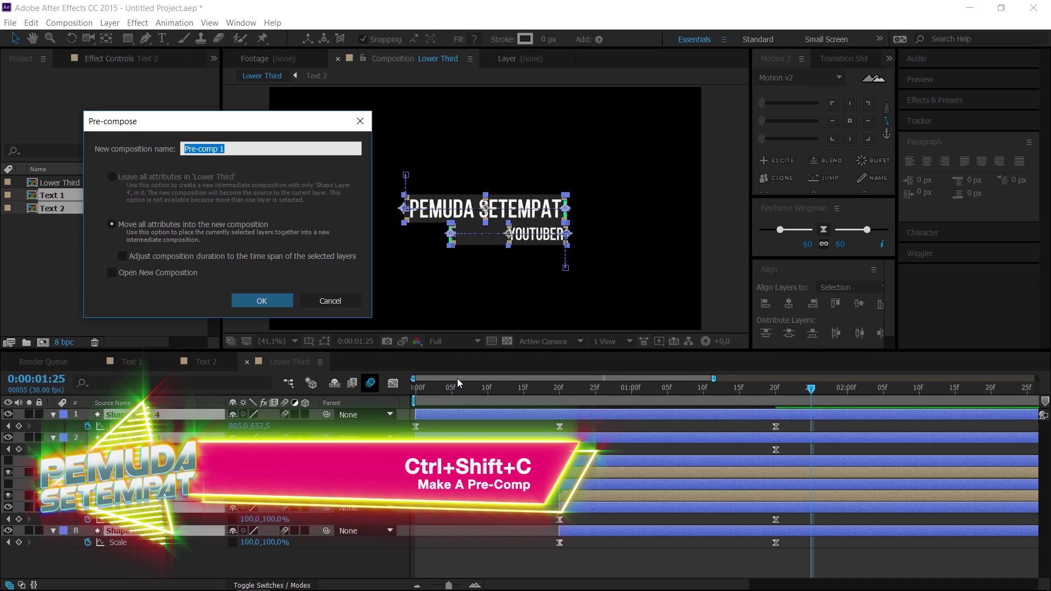
Name the pre-comp 'Pre-comp Lowert Third', keeping Move all attributes, and confirm.
key("End")
key("BackSpace")
type("Lowert")
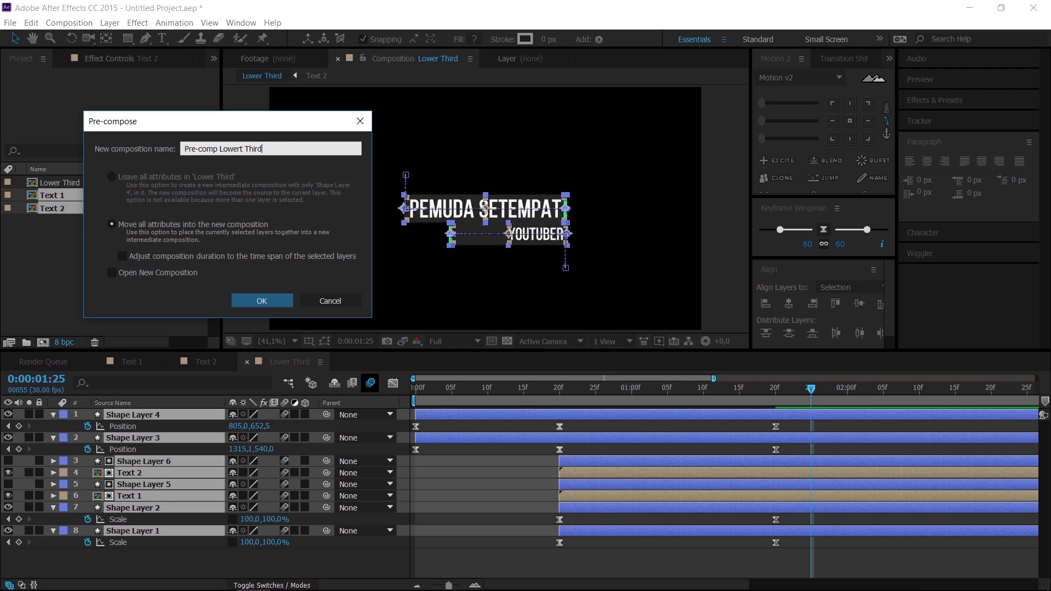
key("Return")
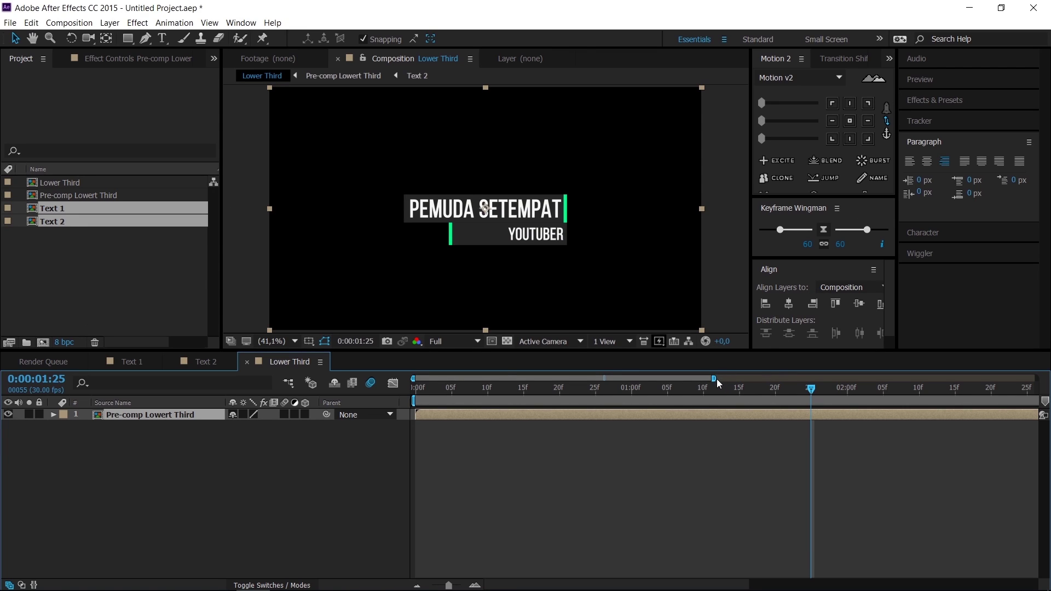
Zoom the timeline out to show all 6 seconds and play the pre-comp from the start.
left_click_drag(714, 379, 1036, 378)
mouse_move(633, 390)
left_mouse_down()
mouse_move(367, 400)
mouse_move(752, 385)
mouse_move(634, 388)
left_mouse_up()
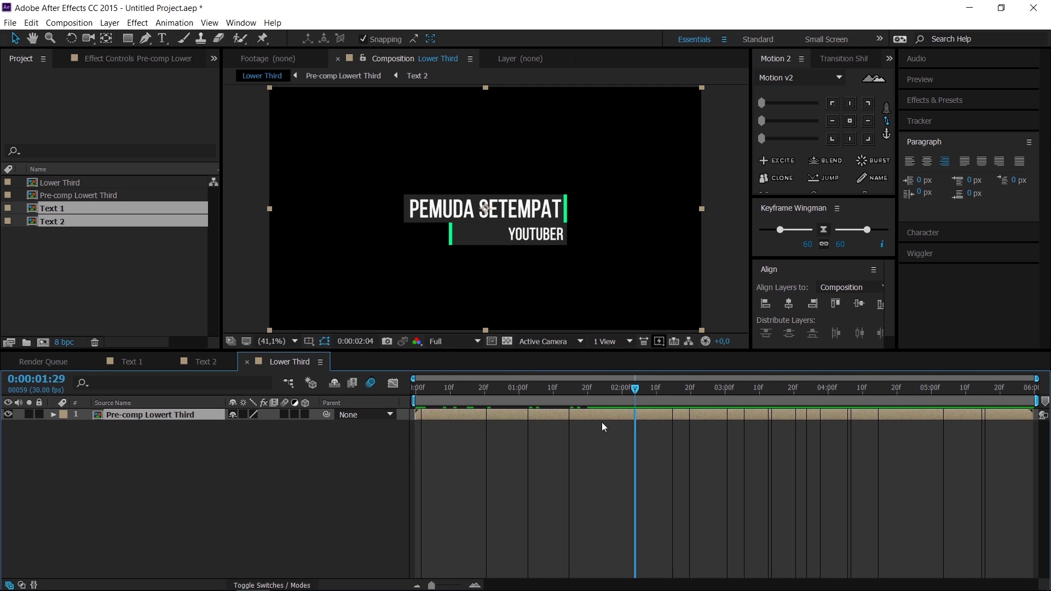
left_click_drag(602, 427, 409, 416)
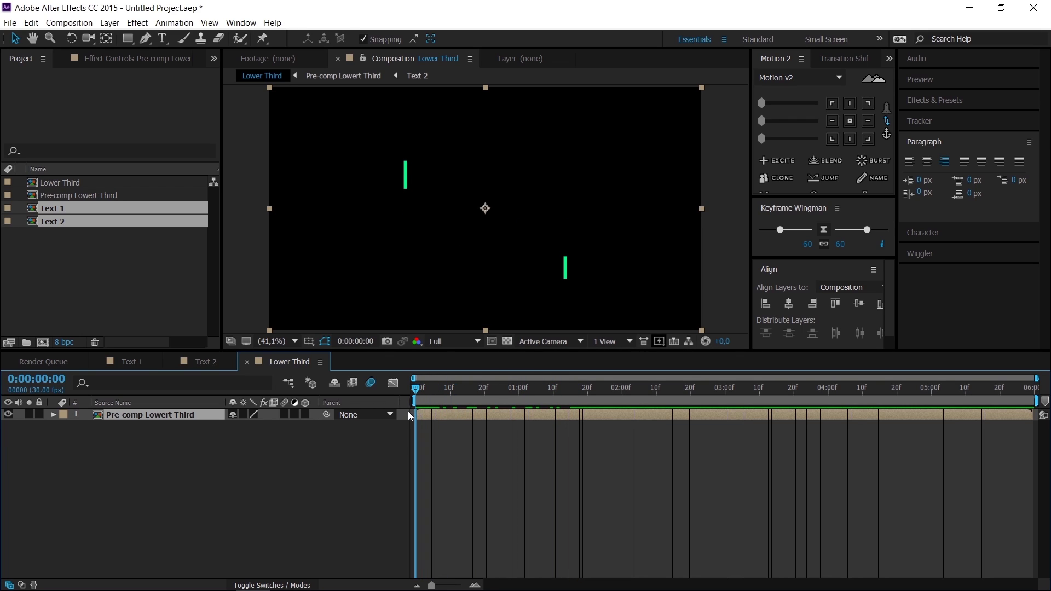
key("space")
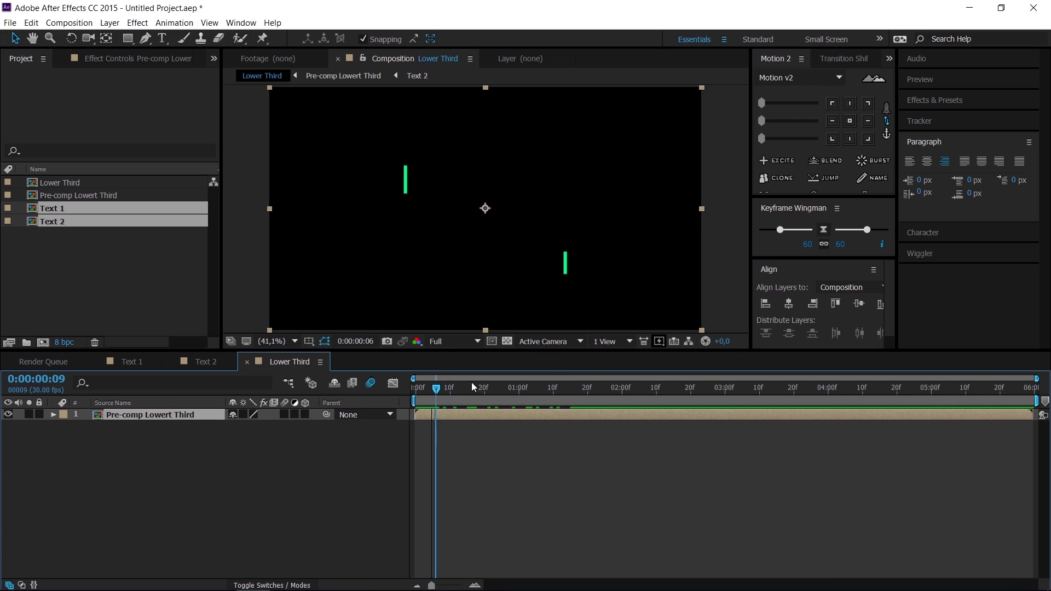
Enable Time Remapping on the pre-comp layer and move the time to 0:00:03:00.
right_click(165, 418)
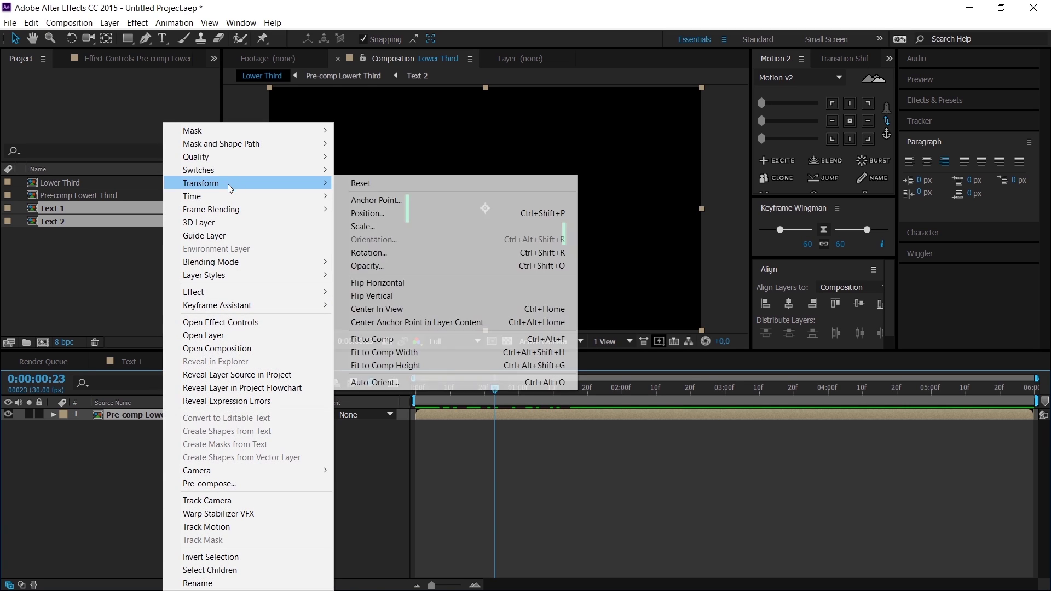
mouse_move(317, 196)
left_click(383, 196)
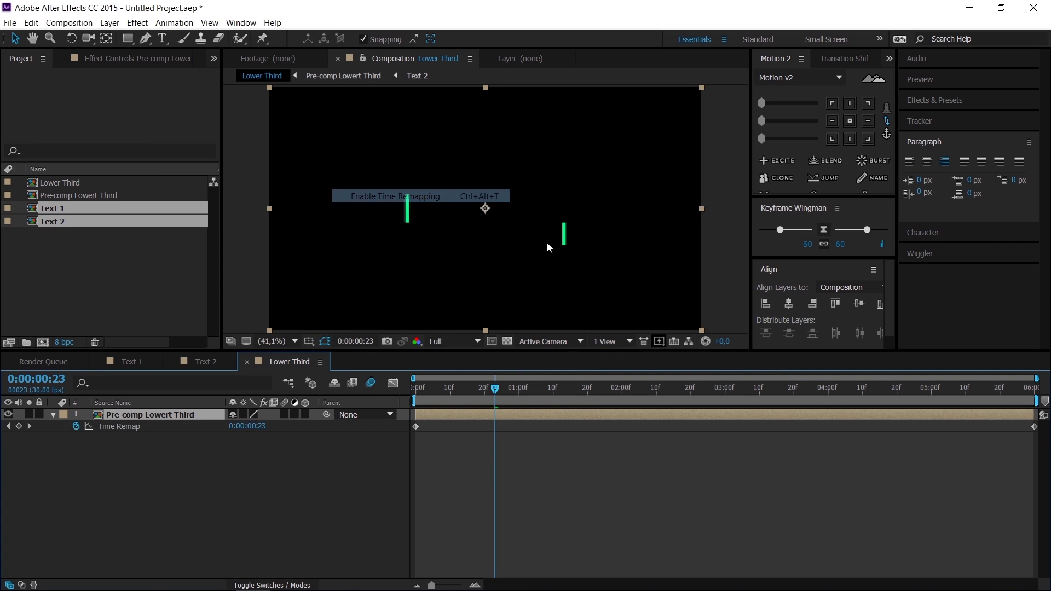
left_click_drag(555, 398, 726, 406)
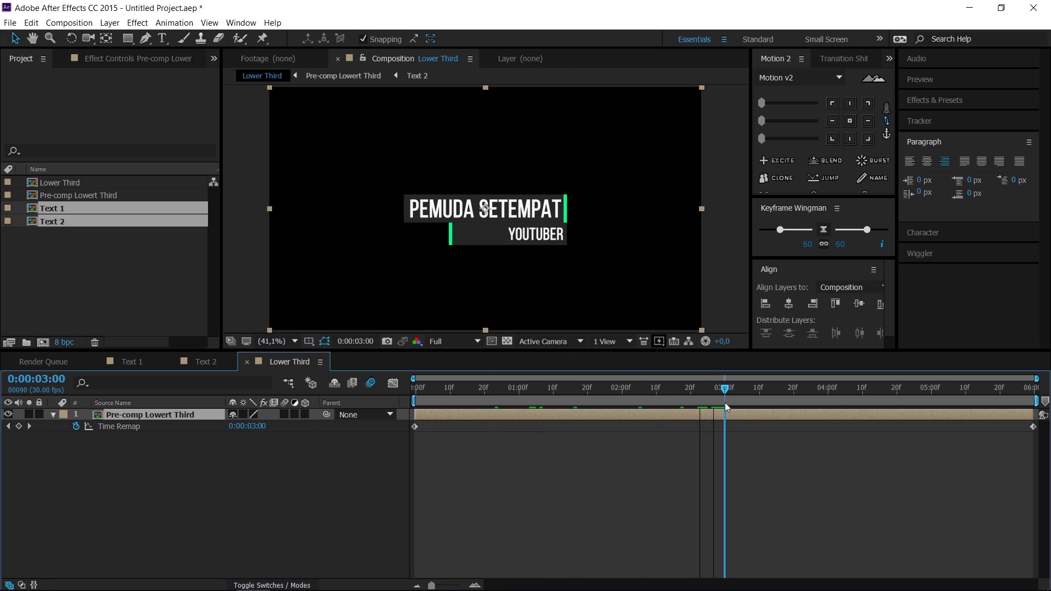
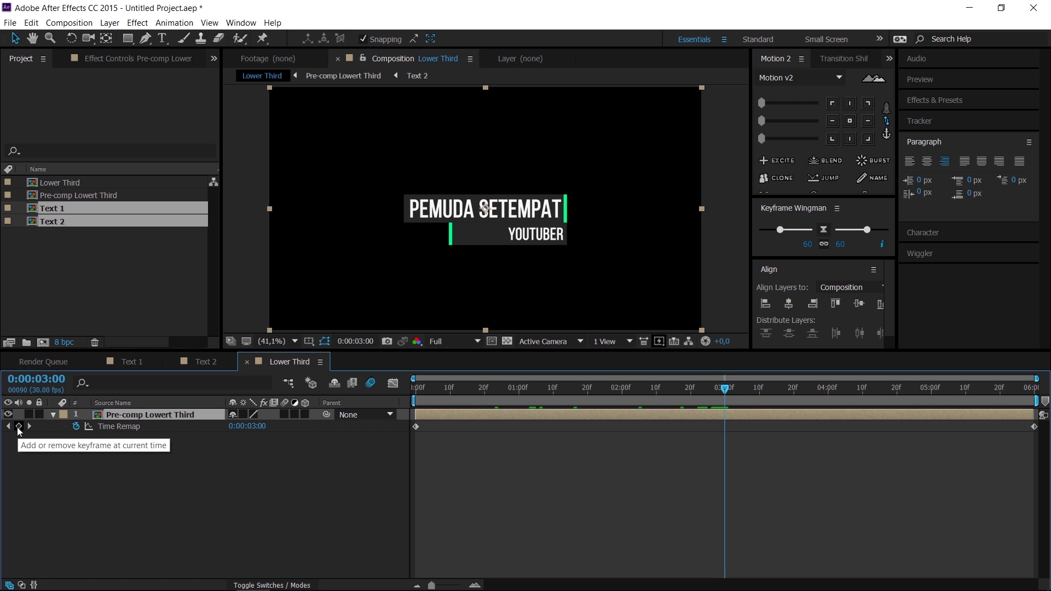
Add a Time Remap keyframe at 0:00:03:00 and set the end keyframe's value to 0:00:00:00.
left_click(19, 427)
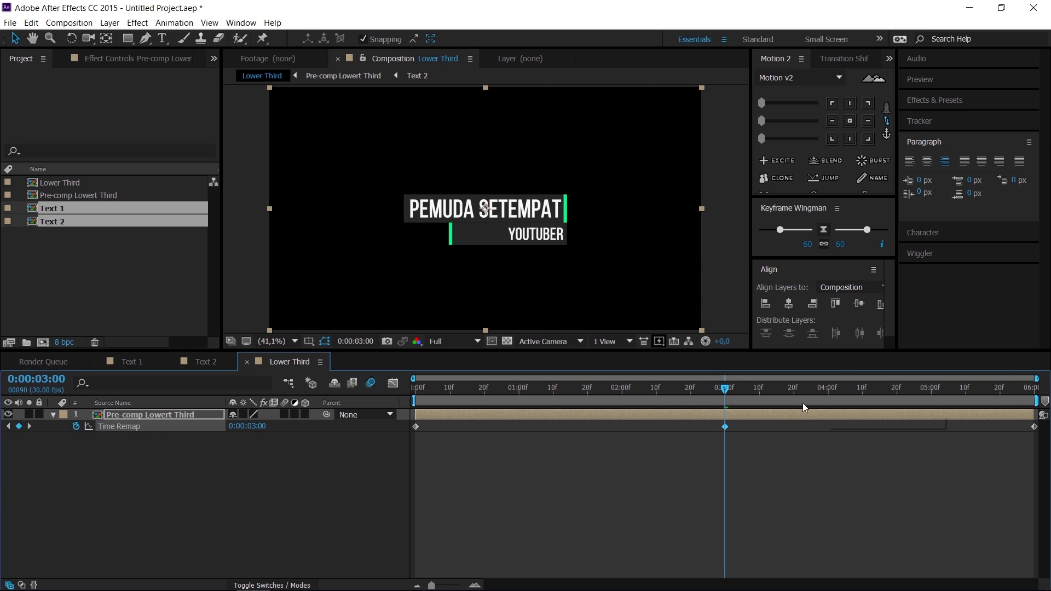
key("space")
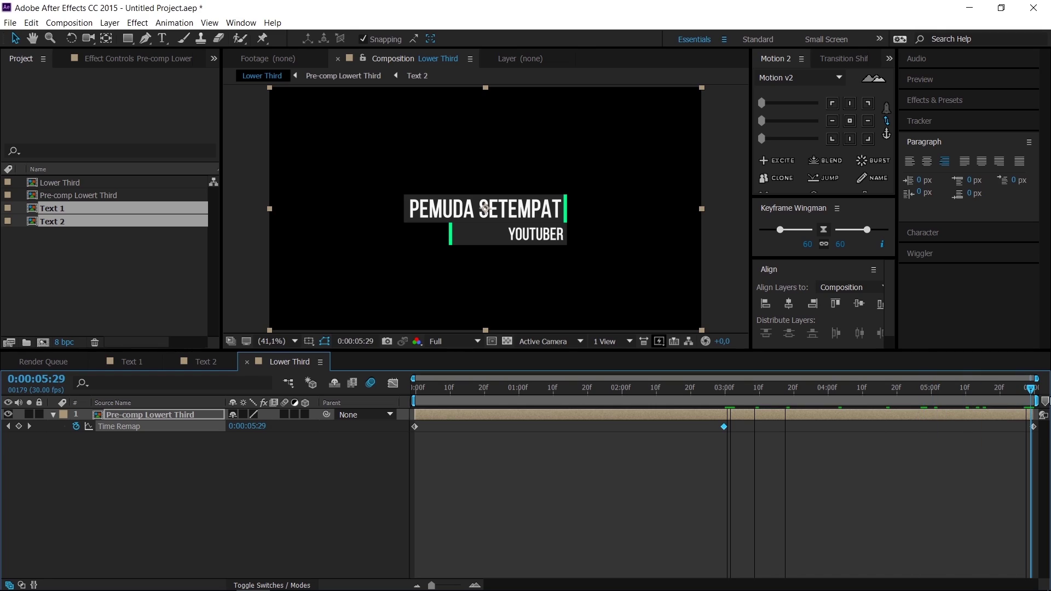
left_click(1031, 426)
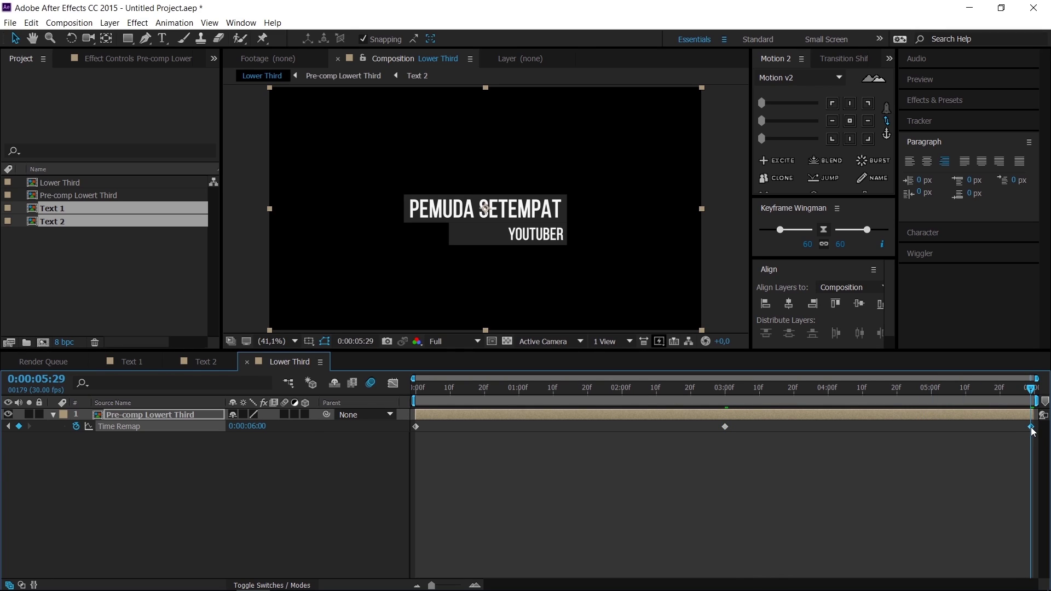
key("Delete")
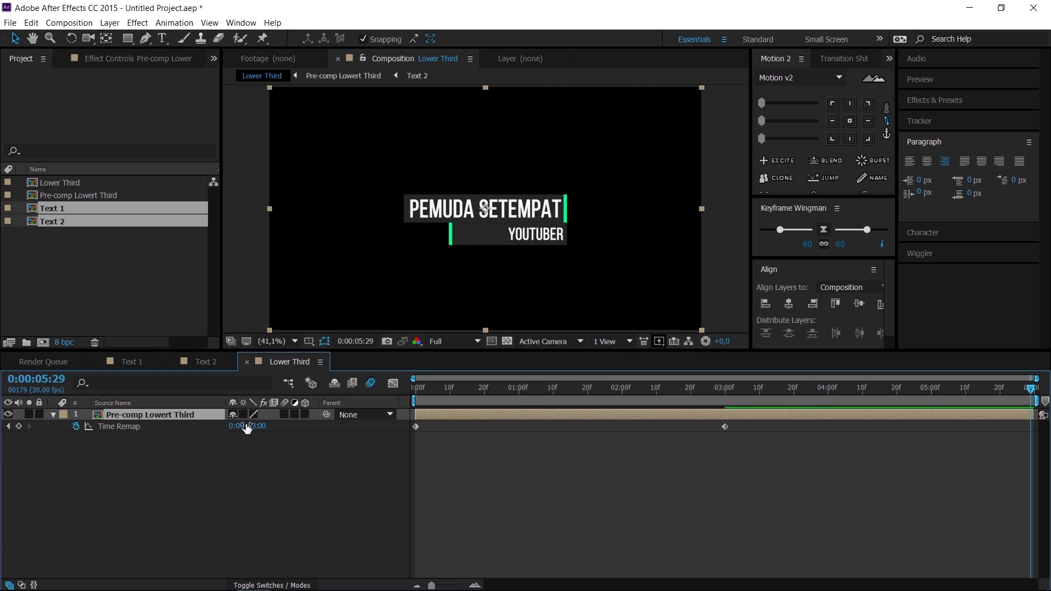
left_click(253, 426)
left_click(251, 427)
type("0")
key("Return")
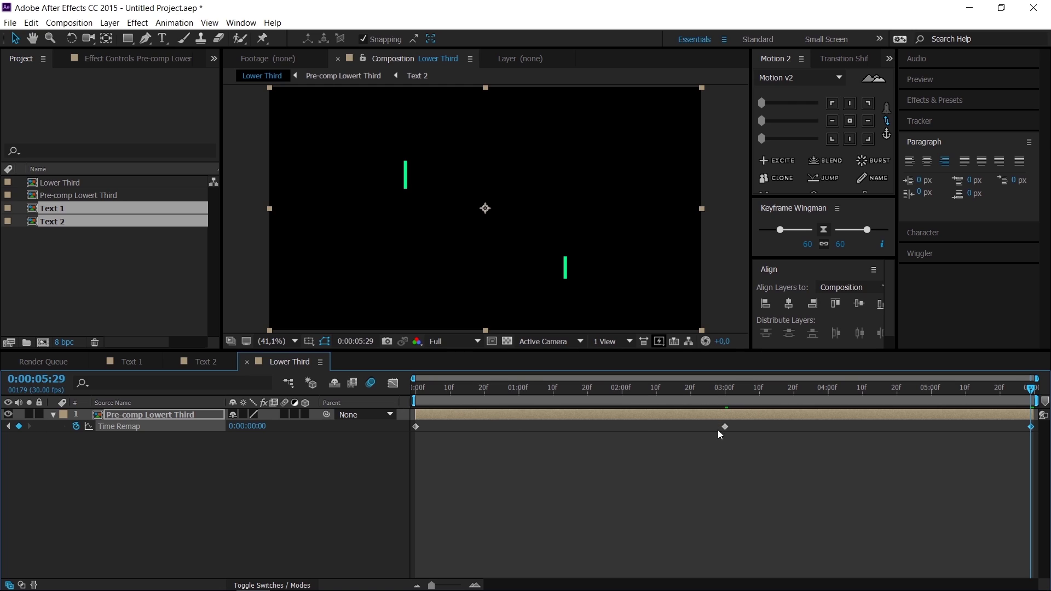
Scrub and preview the forward-then-reverse lower third around the 3-second keyframe.
mouse_move(635, 396)
left_mouse_down()
mouse_move(490, 397)
mouse_move(475, 410)
mouse_move(415, 410)
left_mouse_up()
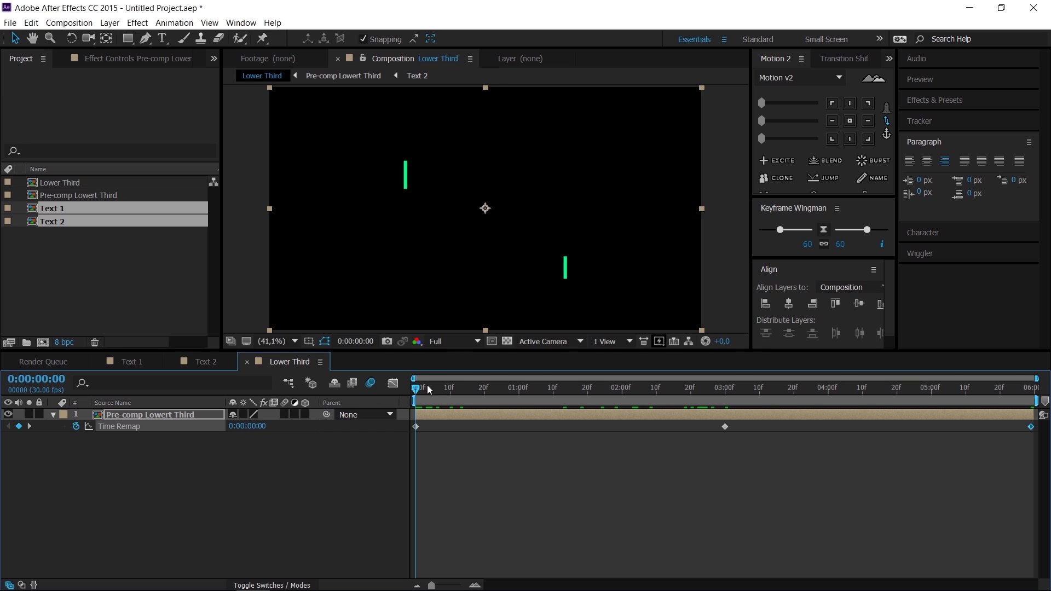
left_click_drag(426, 390, 728, 405)
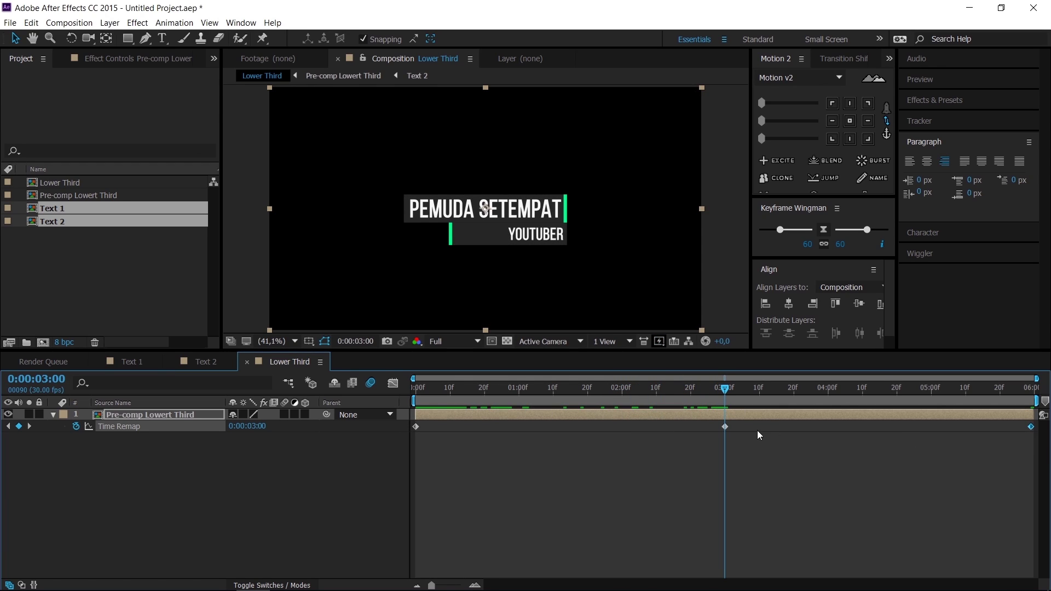
left_click_drag(724, 393, 907, 400)
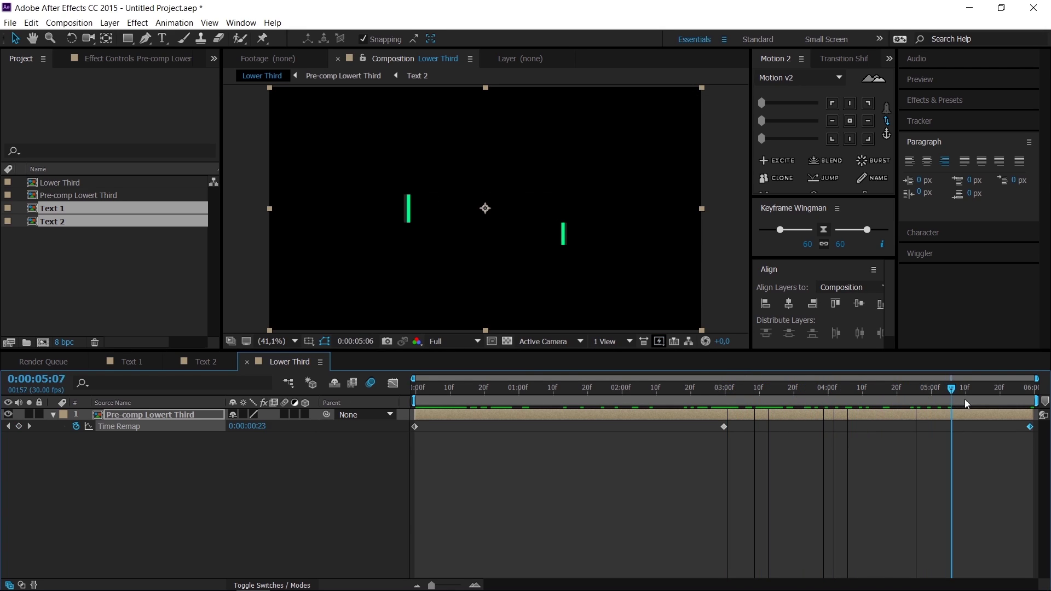
left_click_drag(907, 401, 712, 414)
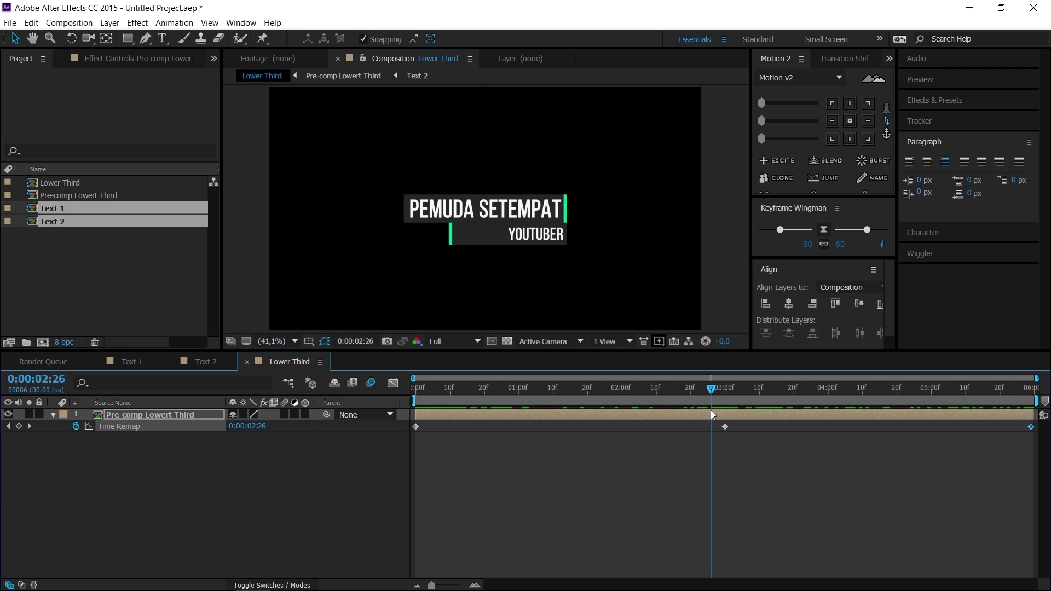
key("space")
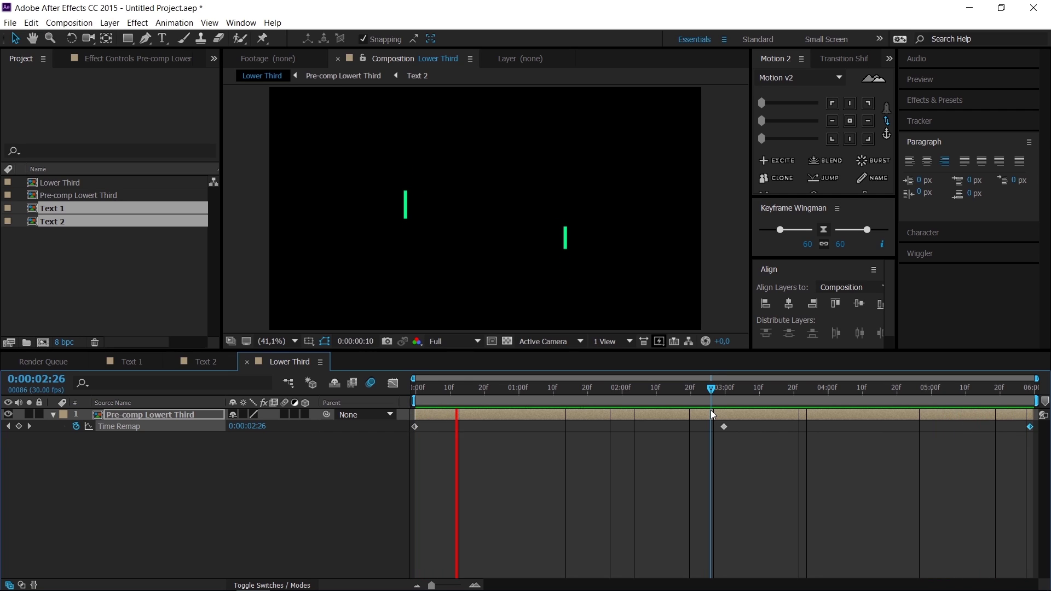
left_click(710, 412)
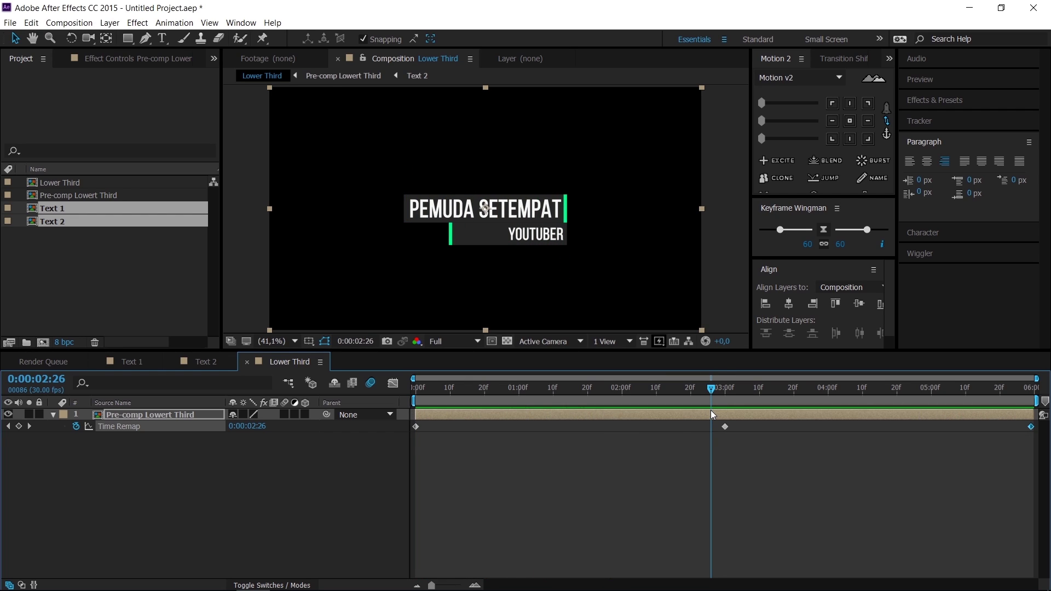
key("k")
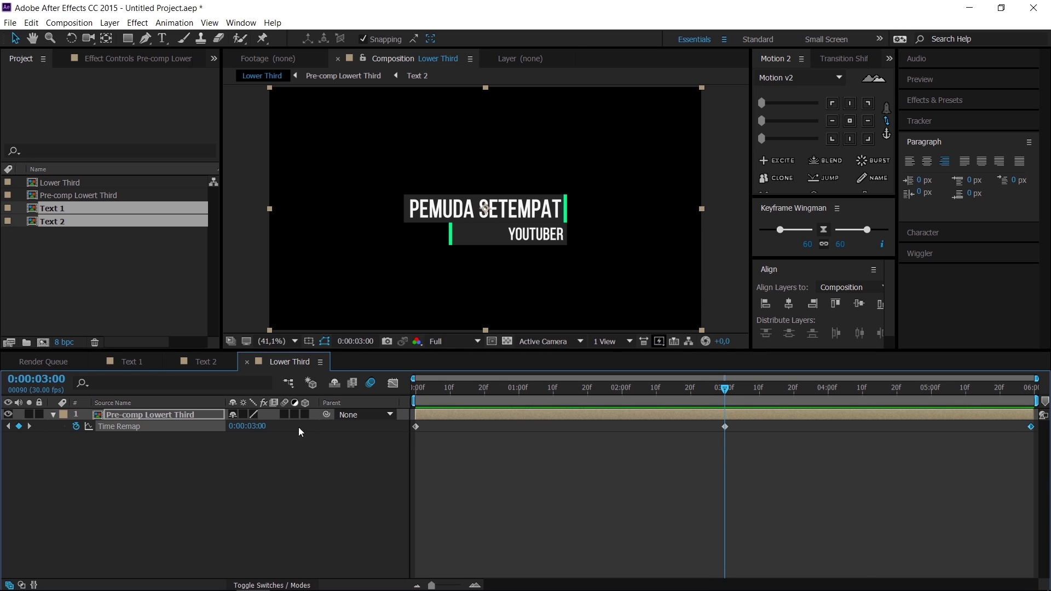
left_click_drag(757, 389, 611, 389)
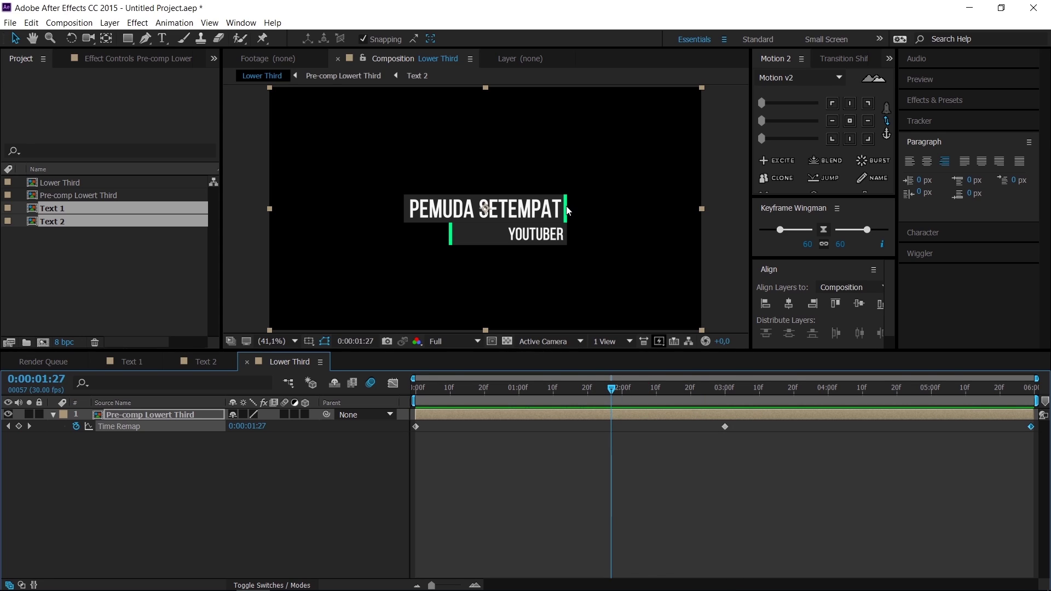
In Pre-comp Lowert Third, add Scale keyframes at frame 20 on Shape Layers 3 and 4.
double_click(127, 415)
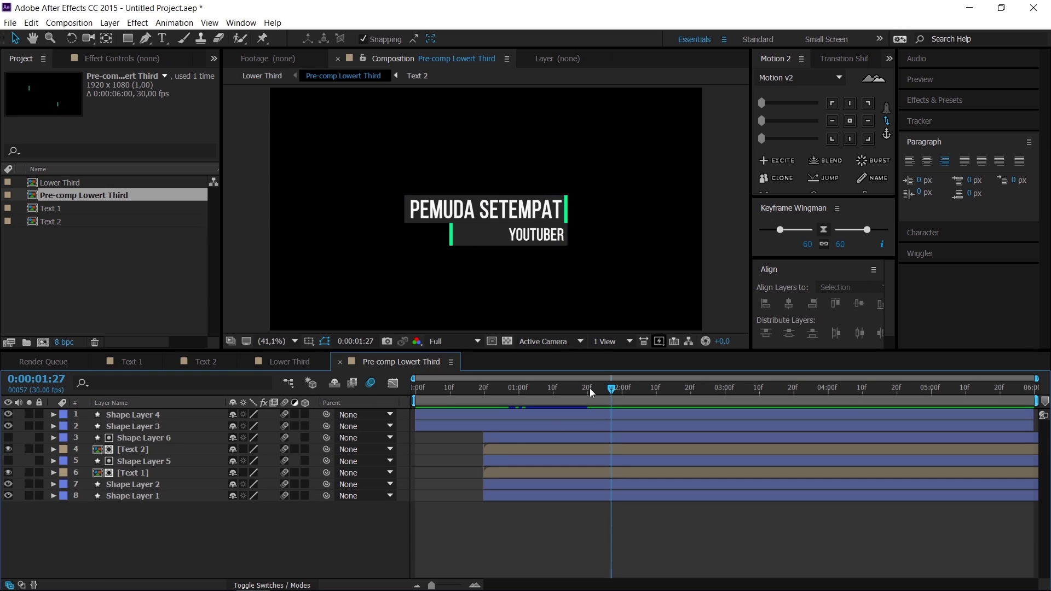
left_click_drag(593, 390, 390, 387)
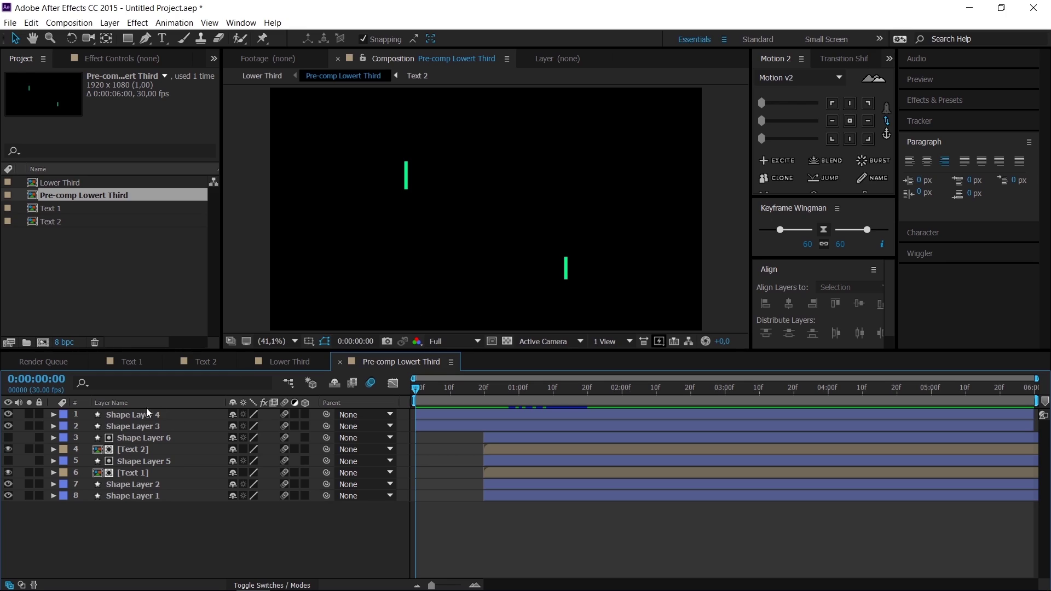
left_click(459, 416)
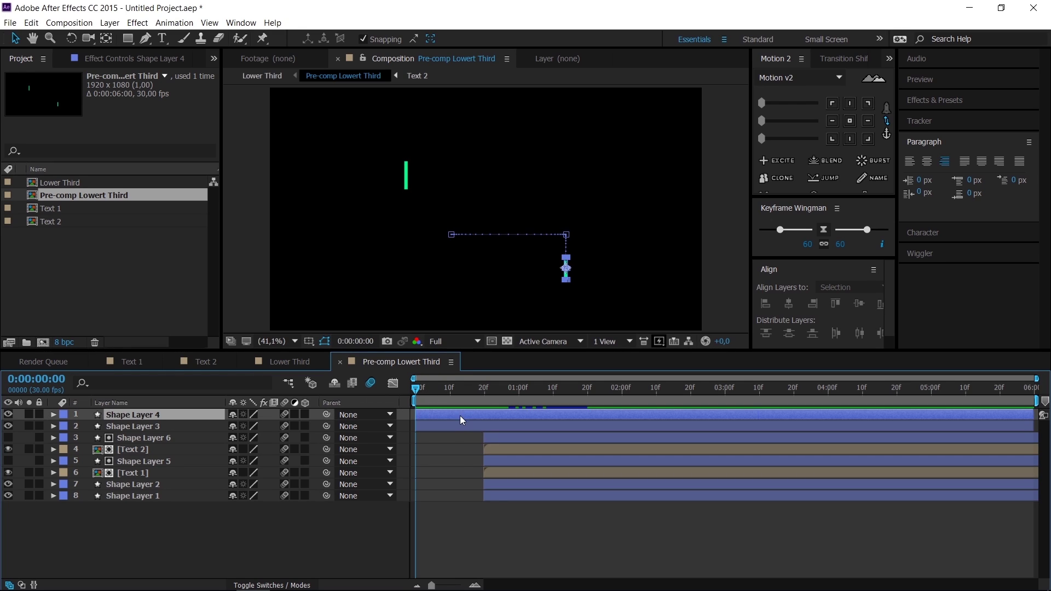
left_click(459, 425, "ctrl")
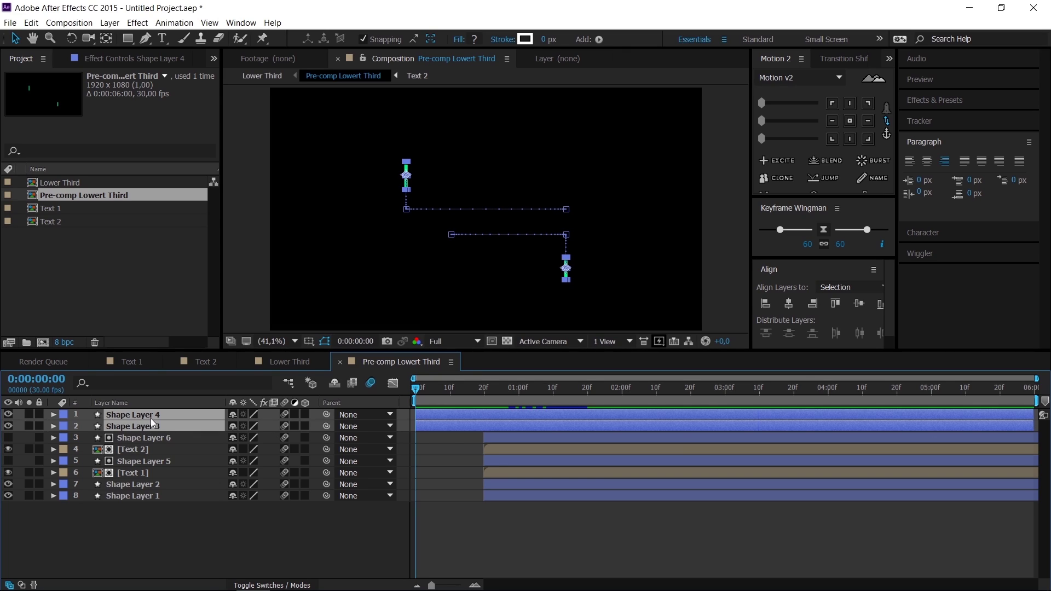
key("p")
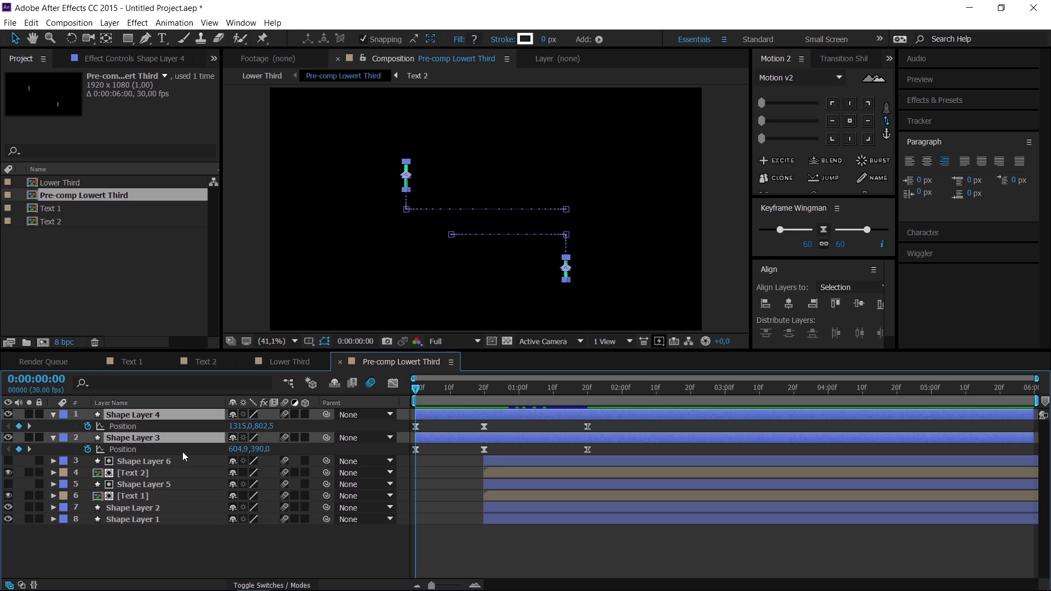
key("shift+s")
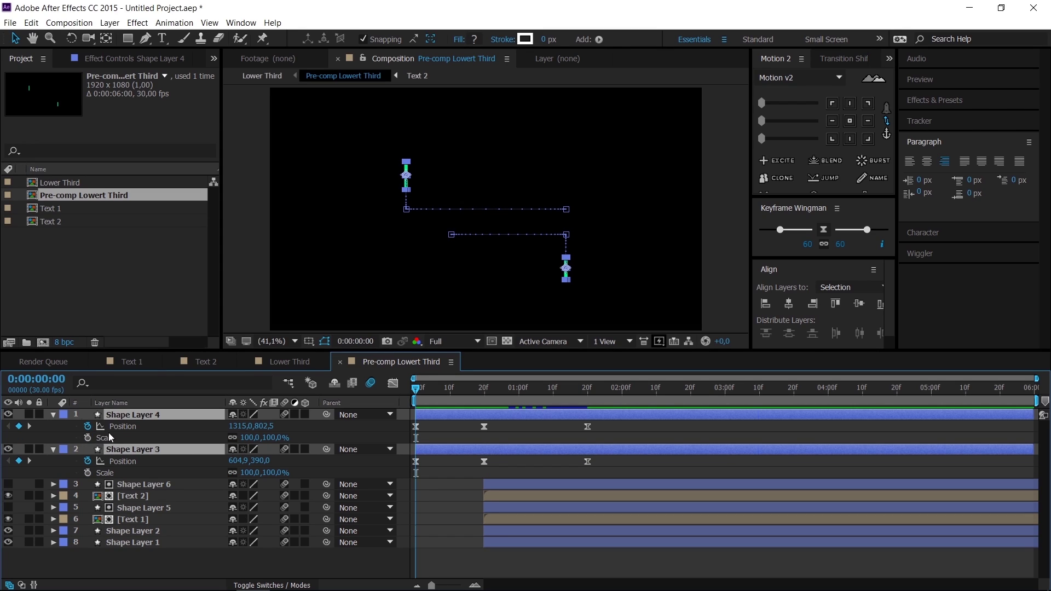
left_click_drag(474, 383, 485, 390)
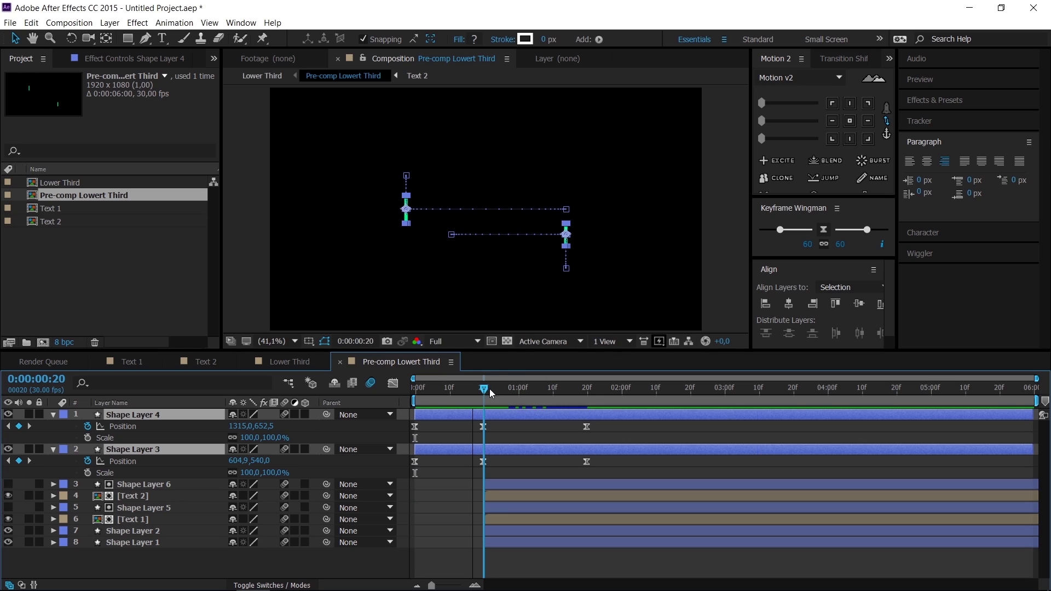
left_click(88, 437)
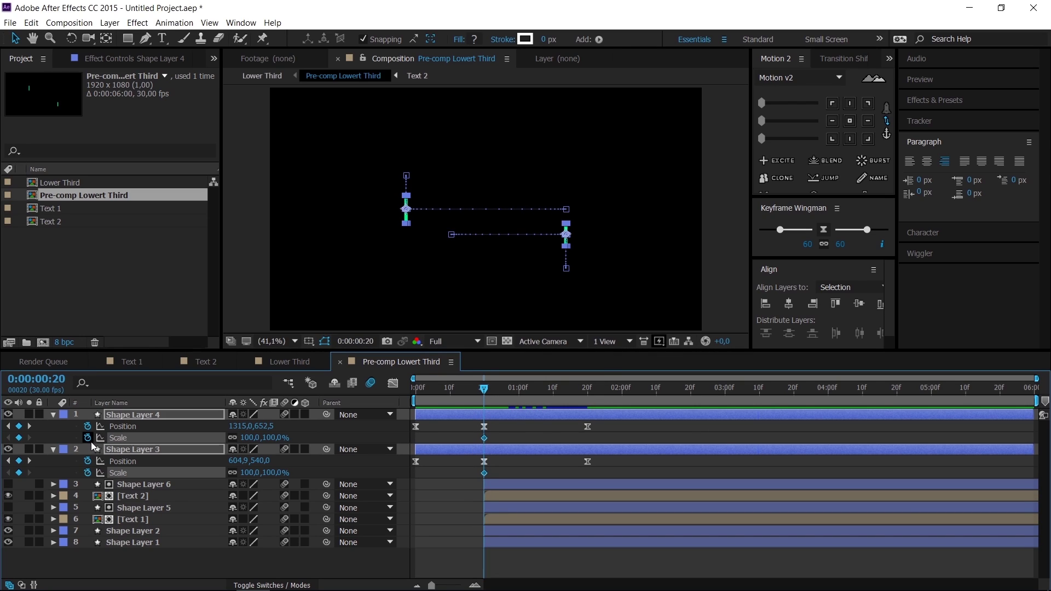
At frame 0, unlink both bars' Scale and set their vertical scale to 0%.
left_click(441, 470)
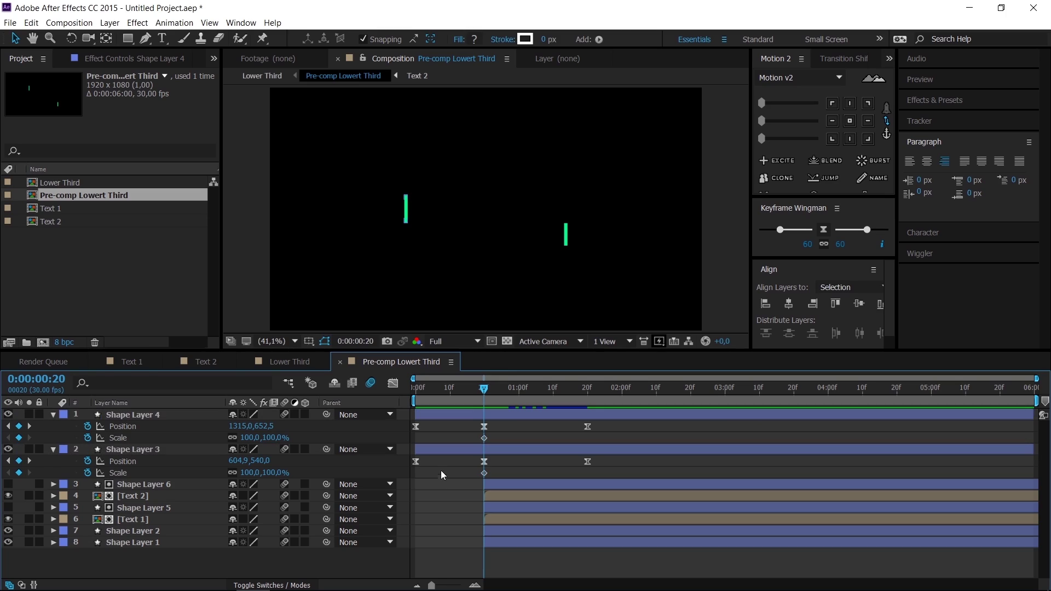
key("Home")
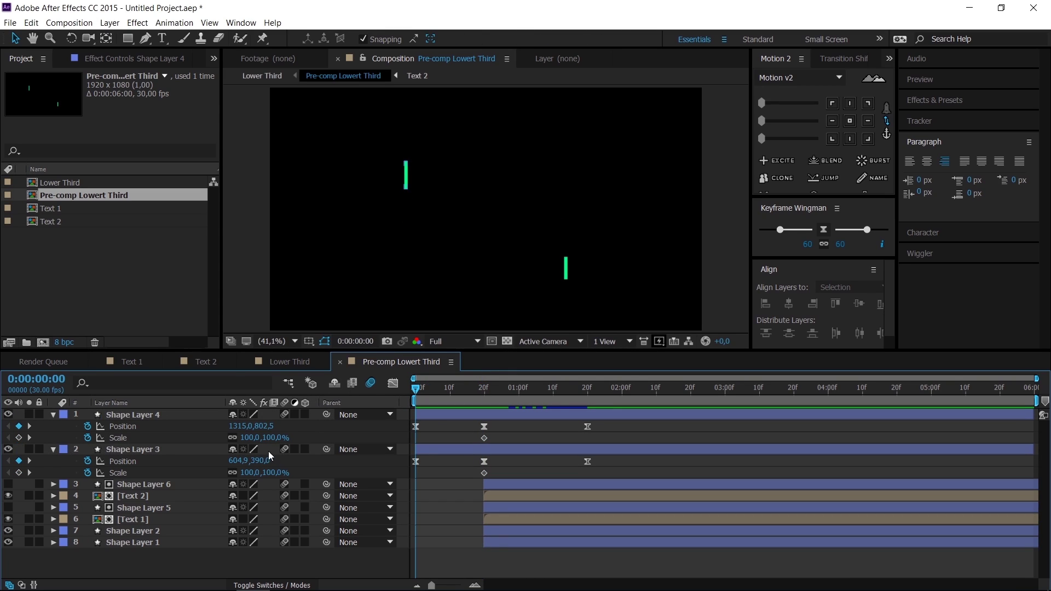
left_click(232, 437)
left_click(232, 473)
left_click(275, 438)
type("0")
key("Return")
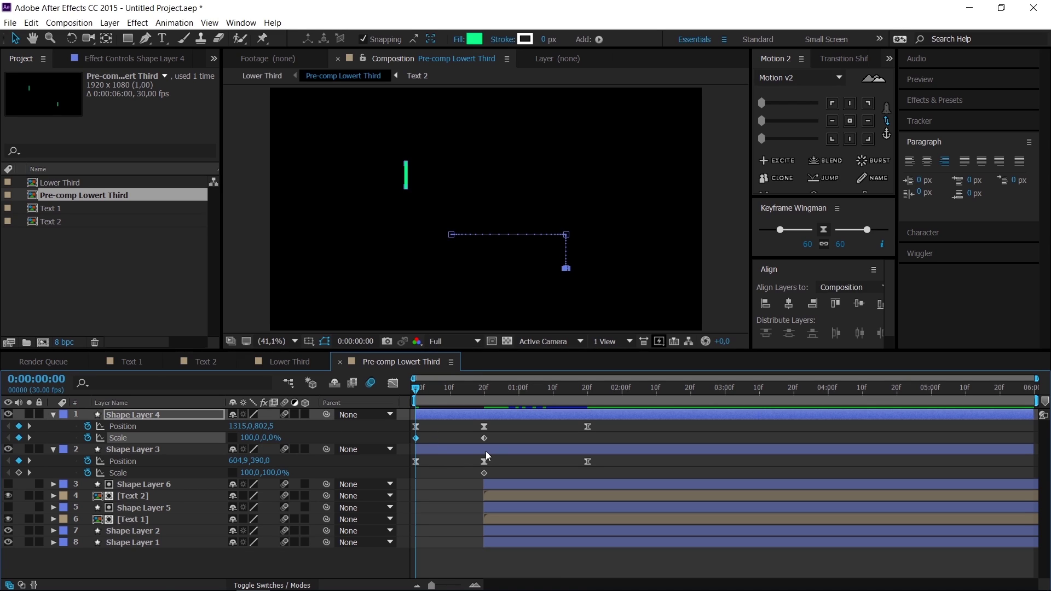
left_click(471, 452)
left_click(267, 472)
type("0")
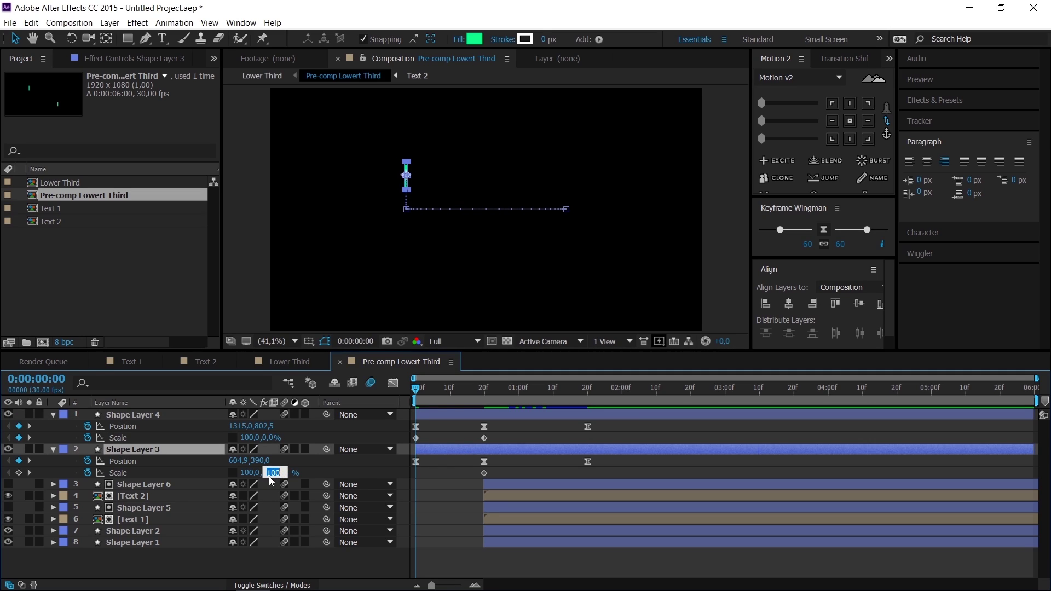
key("Return")
left_click(484, 438)
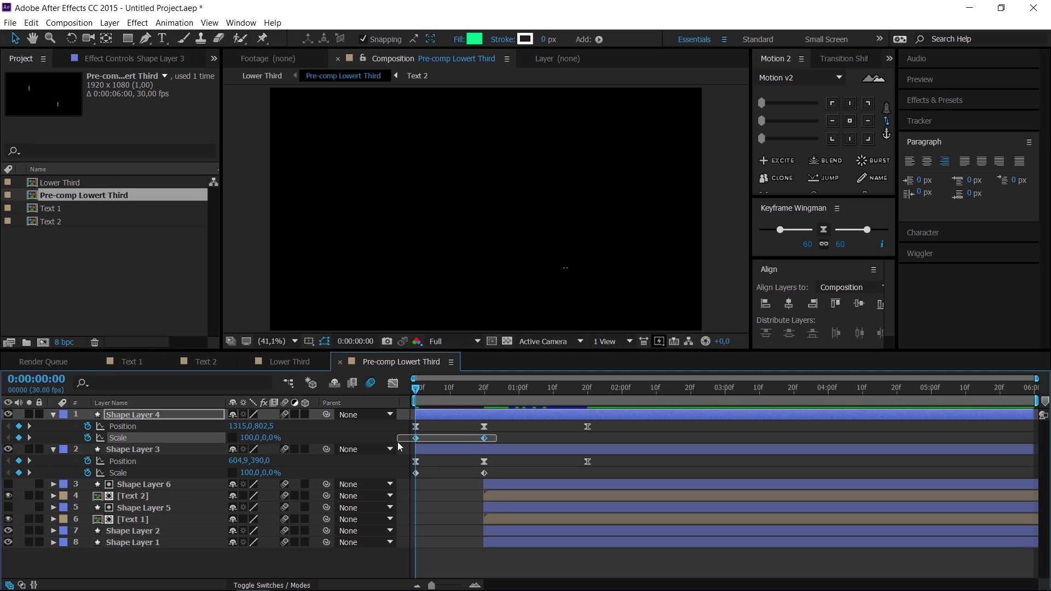
left_click(484, 473, "shift")
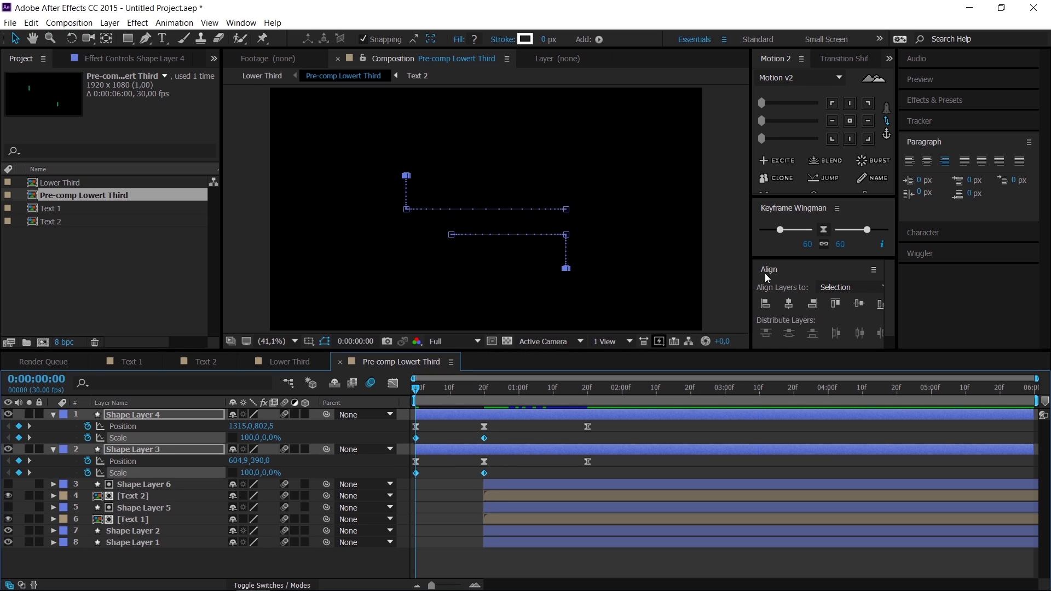
Ease the bar Scale keyframes with 60 influence in Keyframe Wingman.
left_click_drag(786, 228, 795, 229)
left_click(810, 247)
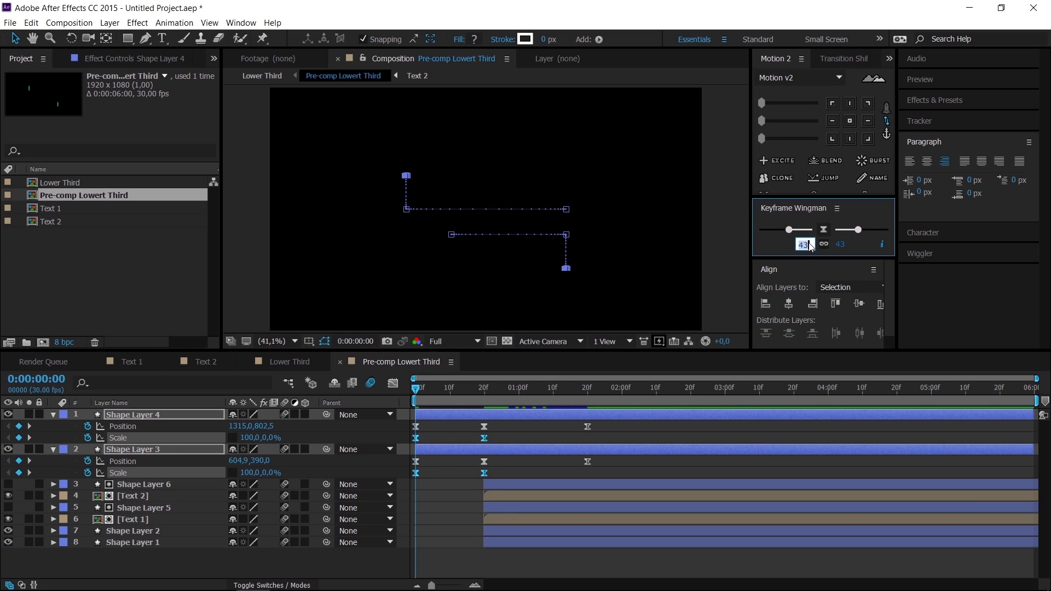
type("0")
key("Return")
key("space")
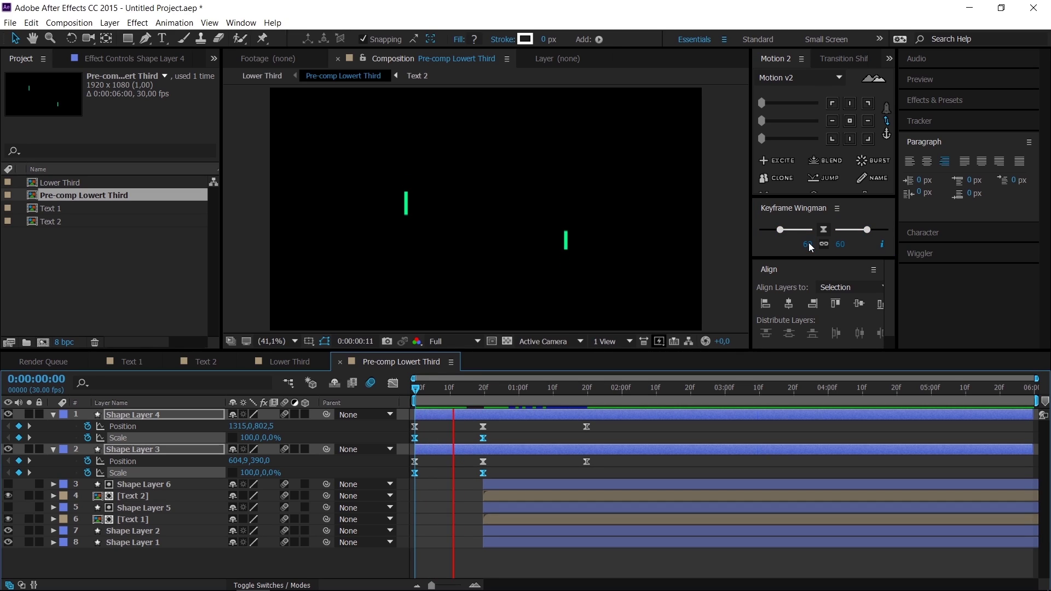
key("space")
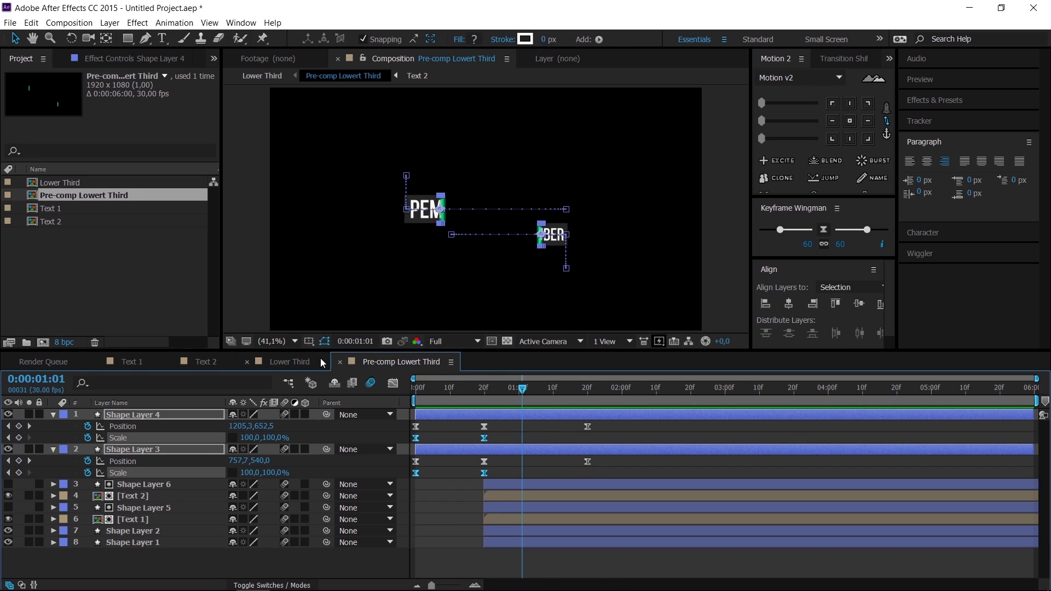
Preview and scrub the Lower Third composition, ending at the timeline start.
left_click(300, 360)
key("space")
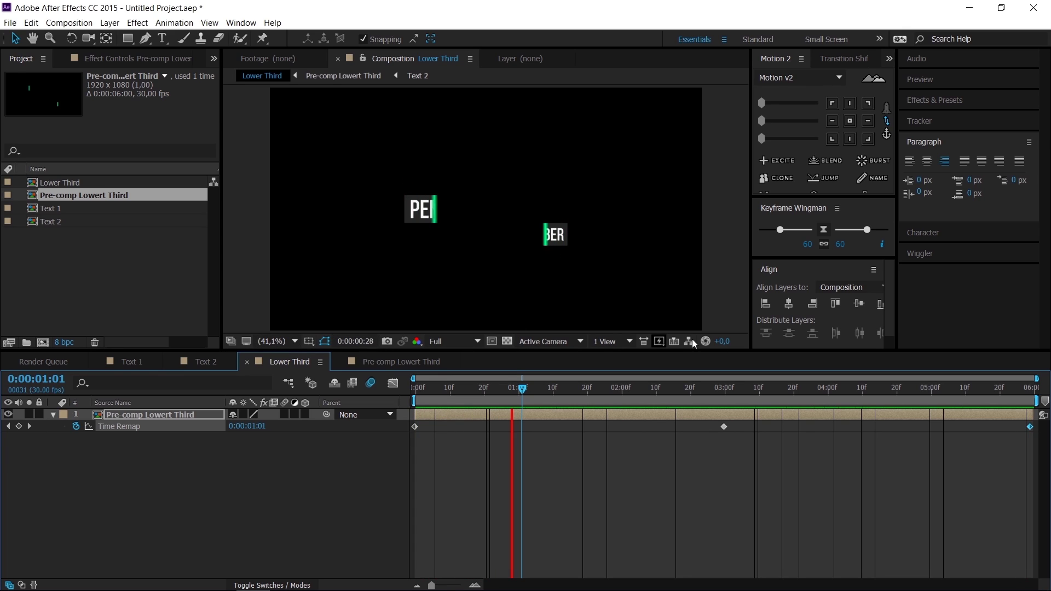
left_click_drag(595, 392, 731, 397)
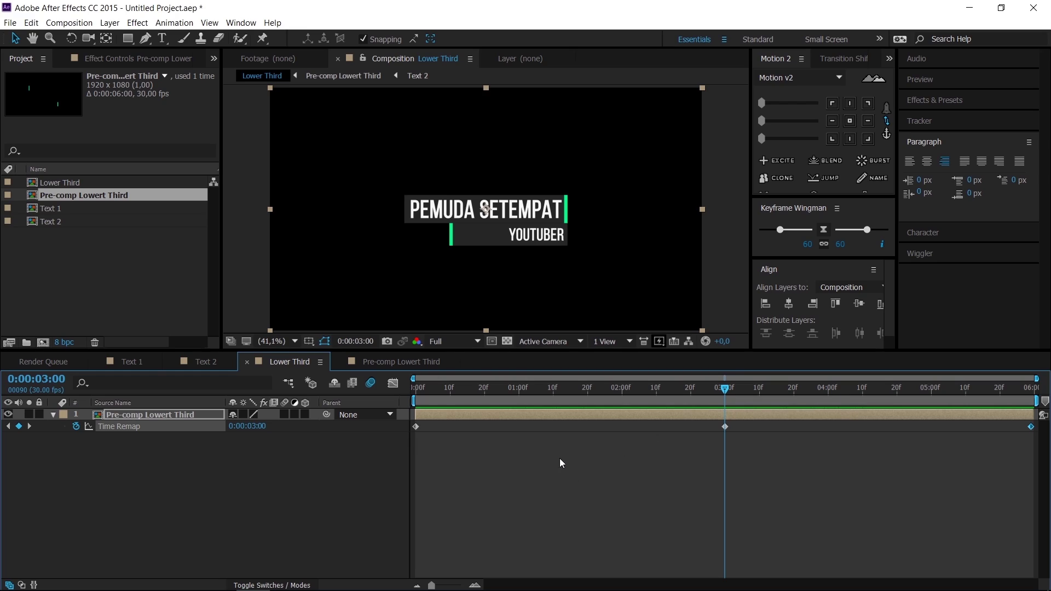
left_click(573, 499)
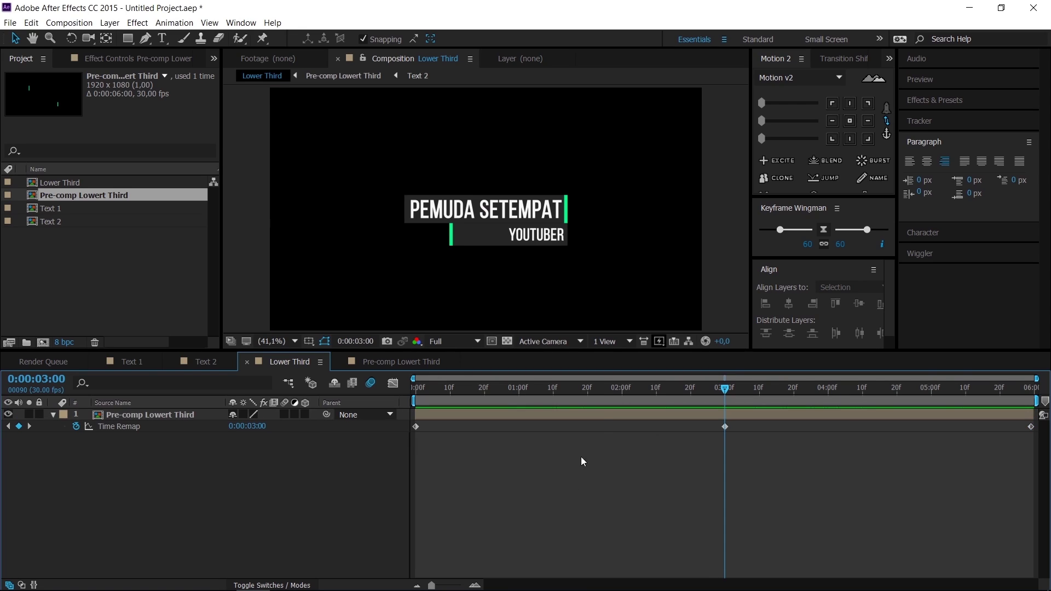
left_click(604, 395)
left_click_drag(521, 396, 509, 396)
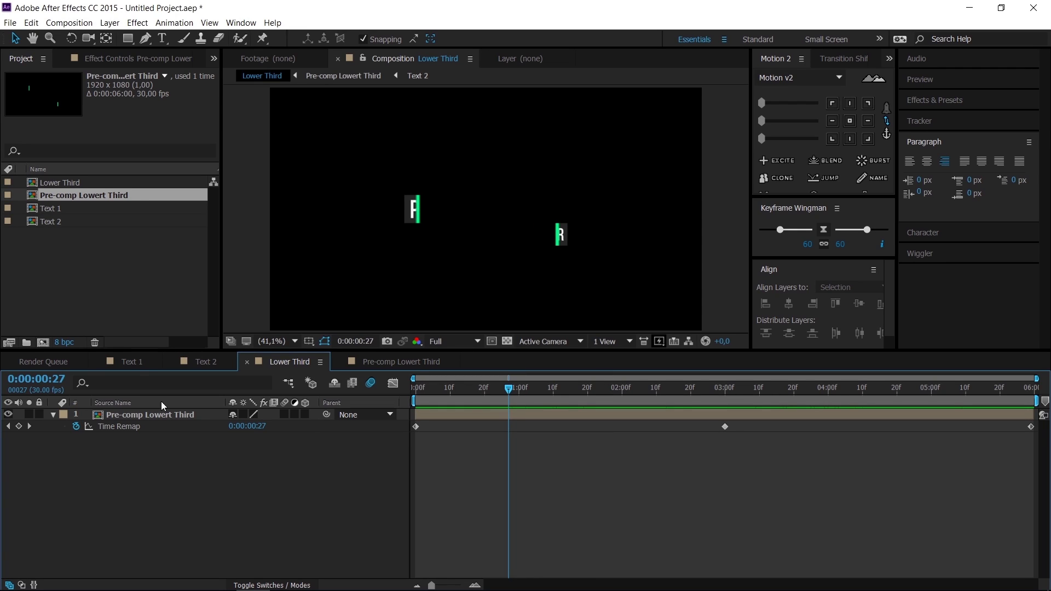
left_click_drag(436, 390, 415, 388)
Replace the Text 1 title PEMUDA SETEMPAT with a person's name using the Type tool.
left_click(131, 361)
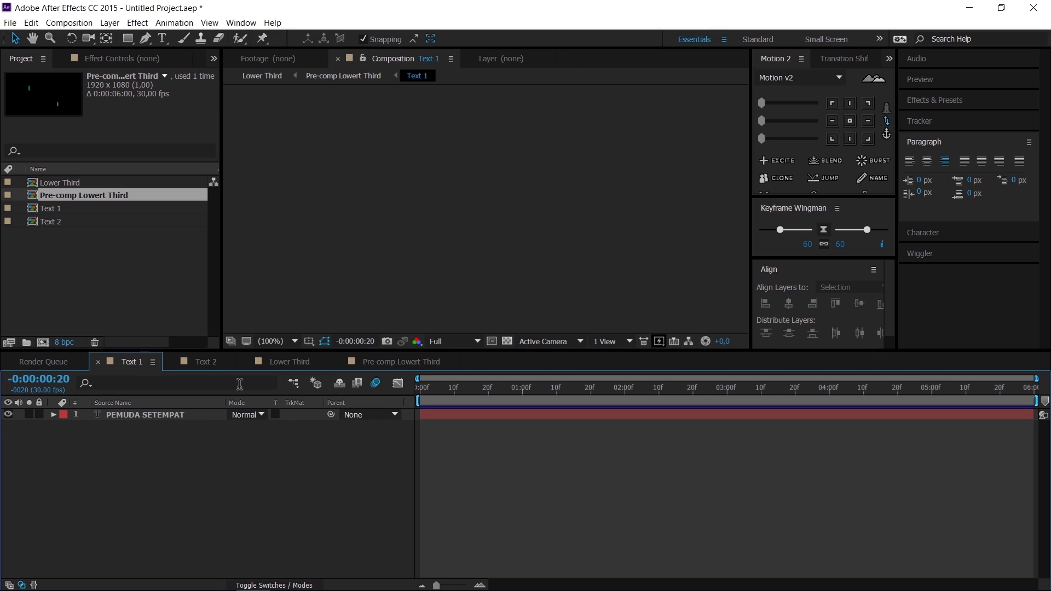
key("space")
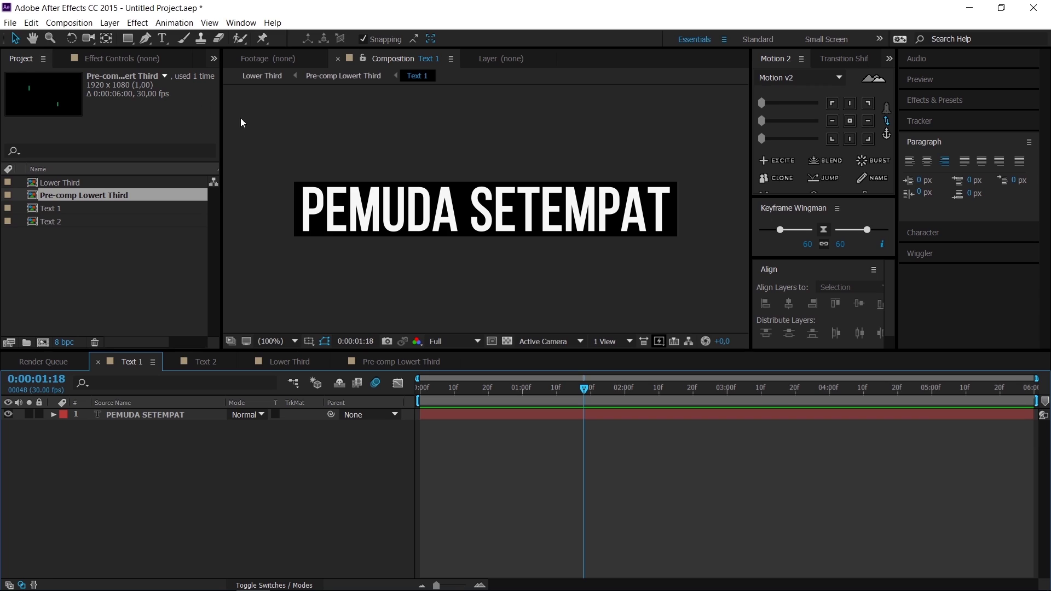
left_click(162, 39)
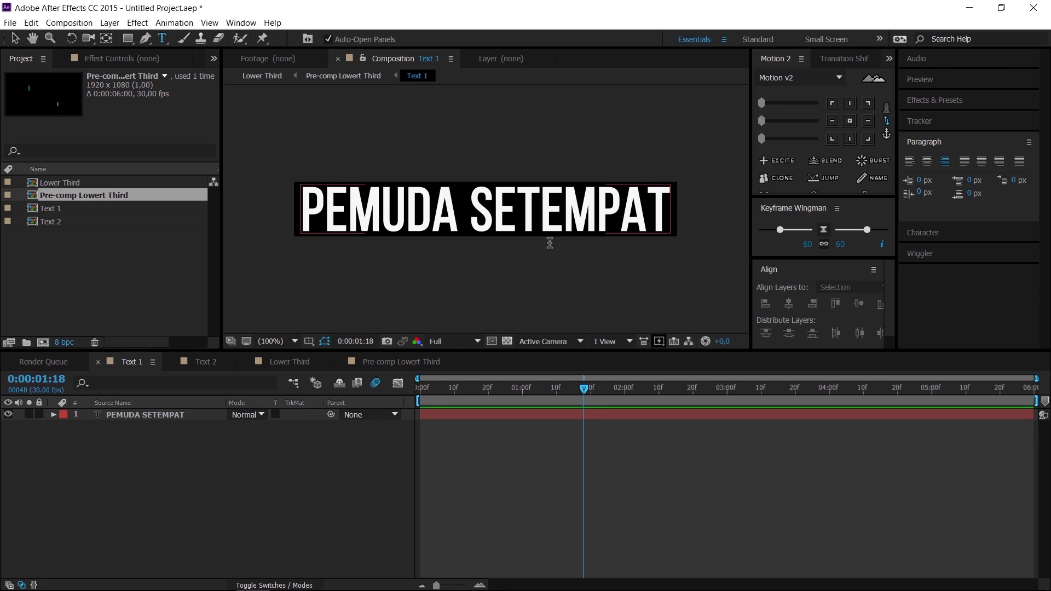
triple_click(429, 206)
type("ha")
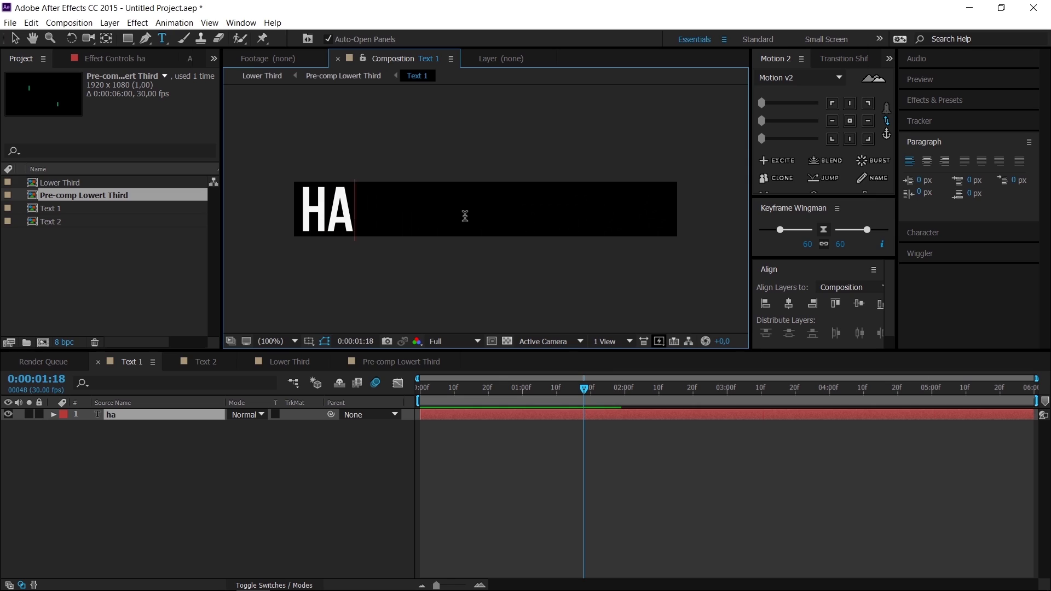
type("ndoko")
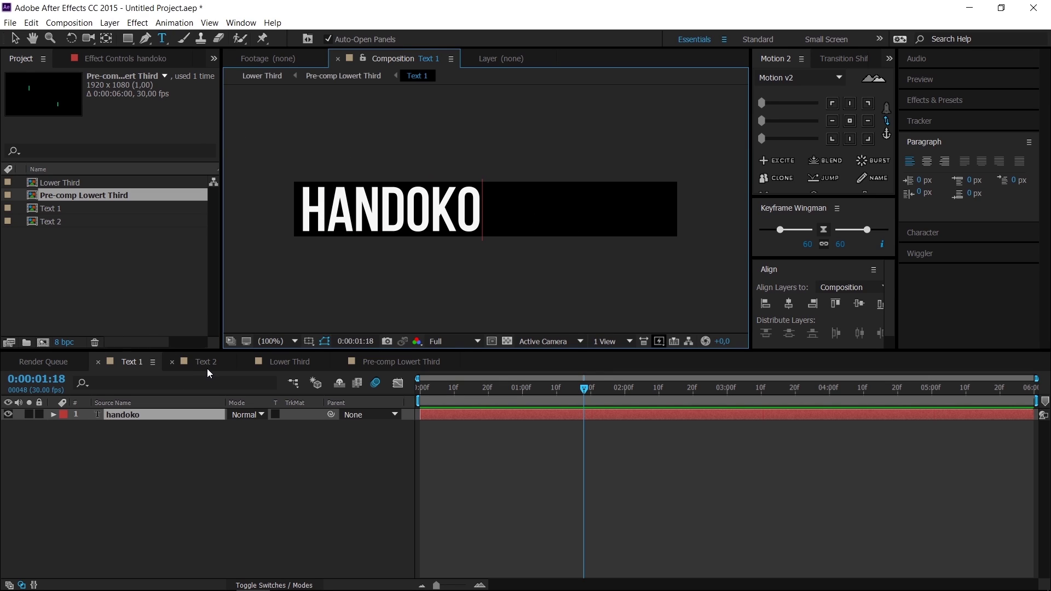
Replace the Text 2 subtitle YOUTUBER with 'tukang ojek'.
left_click(206, 361)
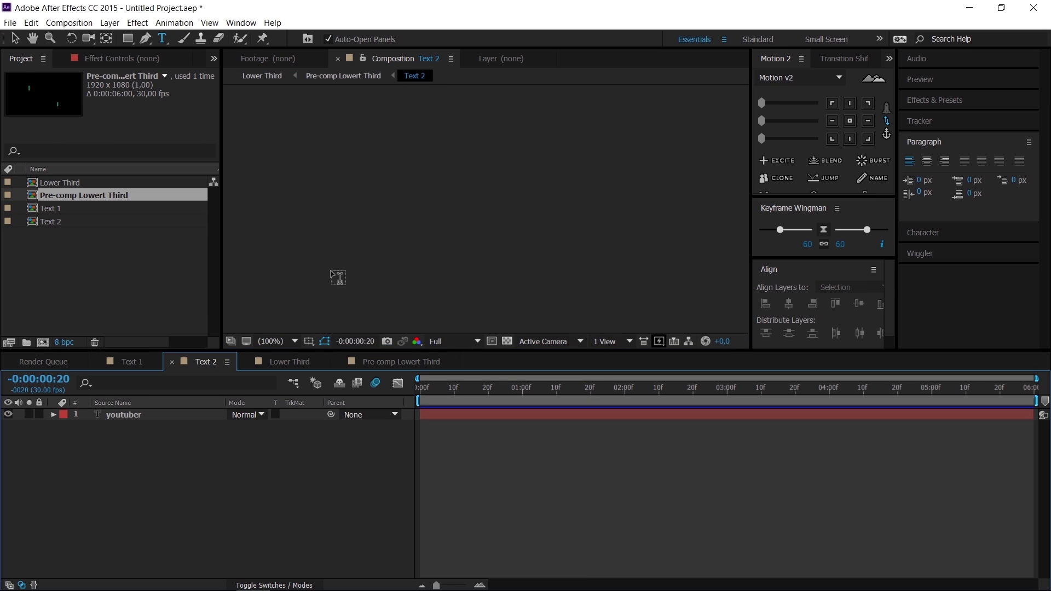
left_click(509, 395)
triple_click(534, 210)
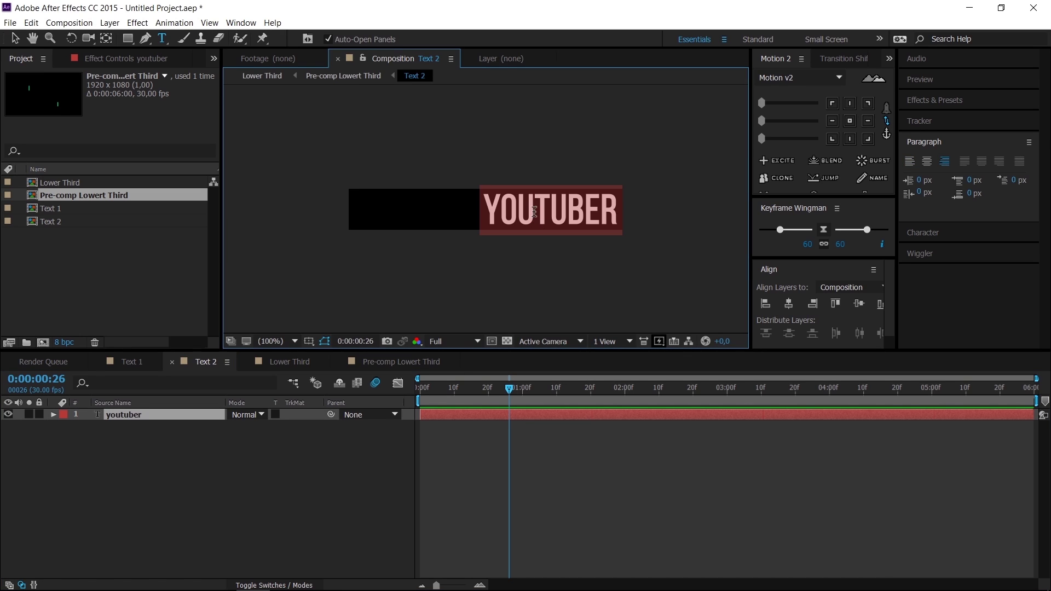
type("tukang o")
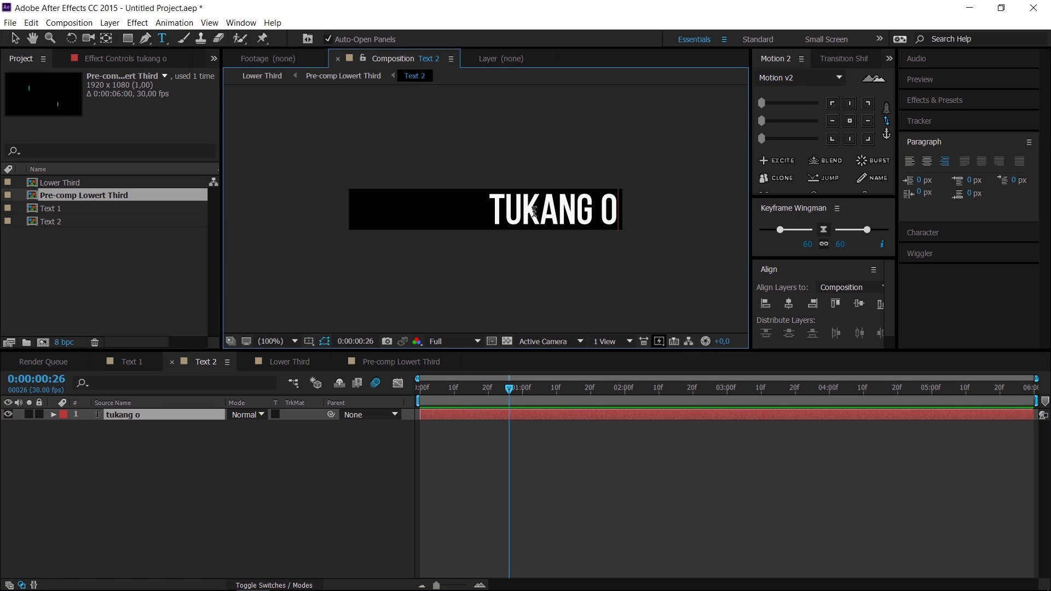
type("jek")
Preview the Lower Third with its new title and TUKANG OJEK subtitle.
left_click(15, 39)
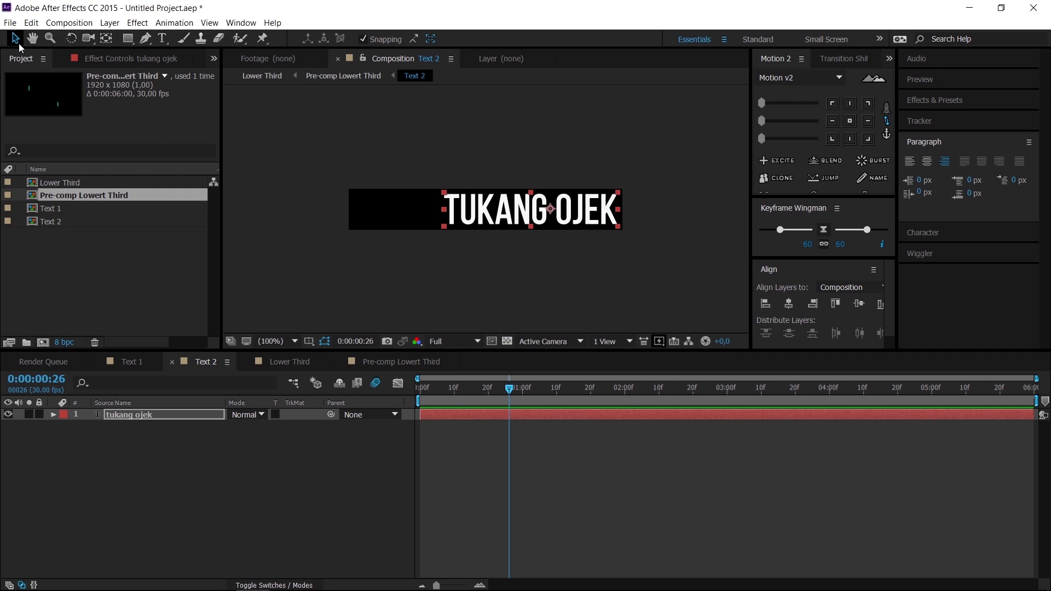
left_click(275, 359)
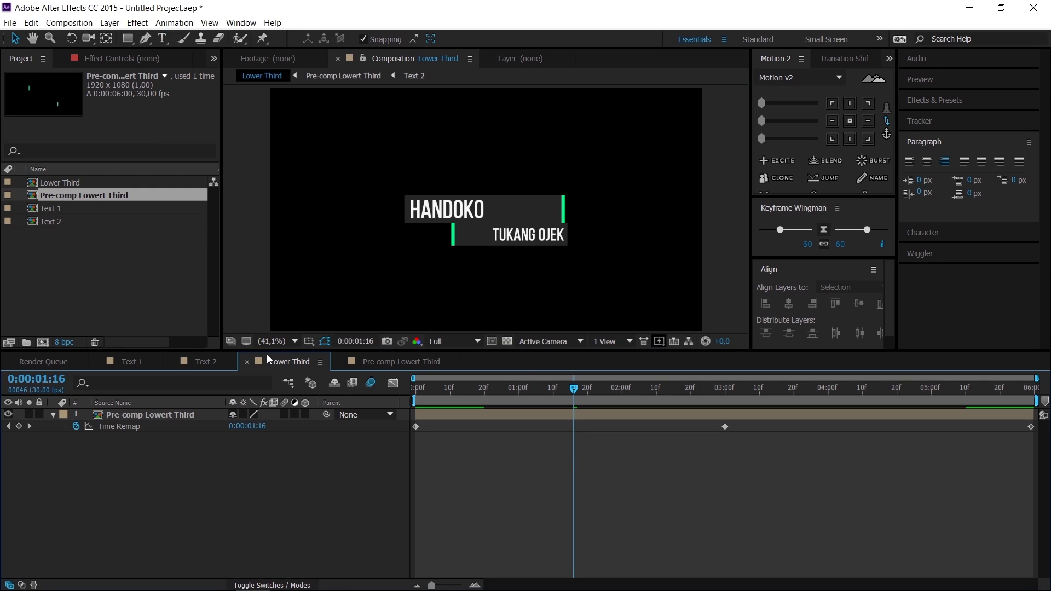
key("space")
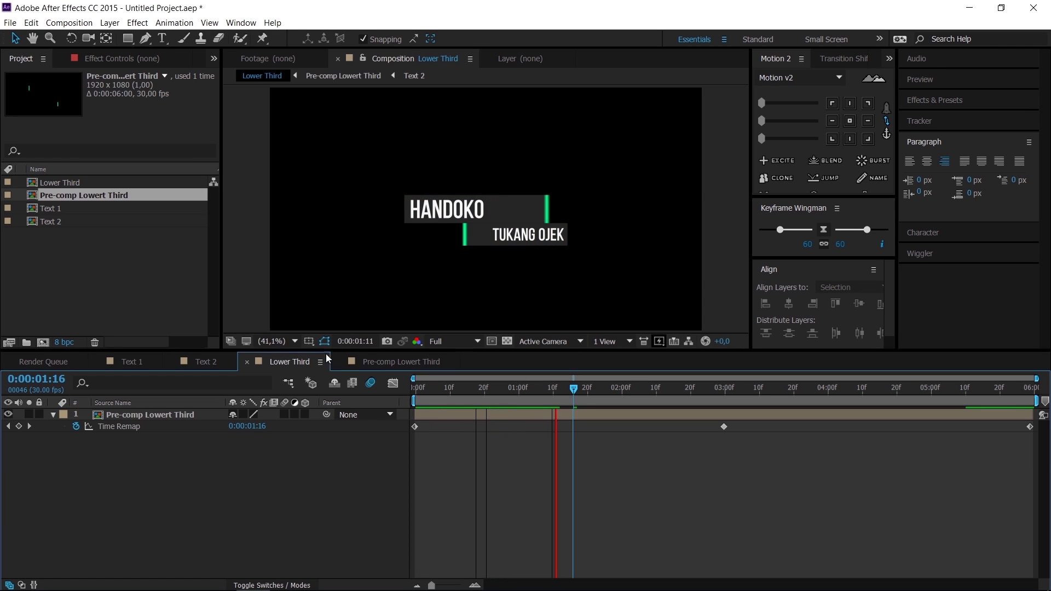
left_click_drag(570, 389, 725, 389)
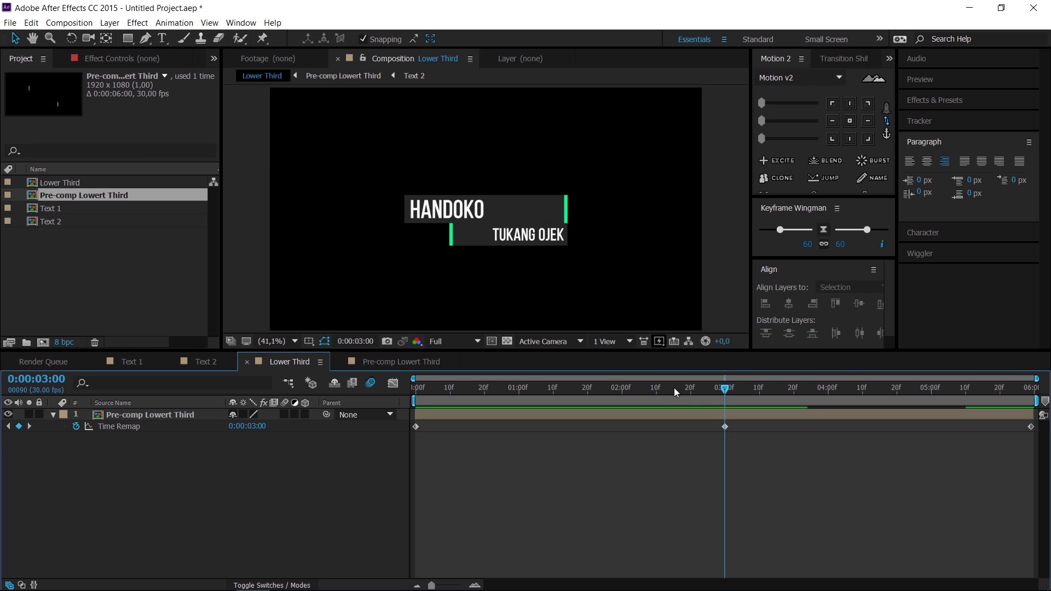
key("space")
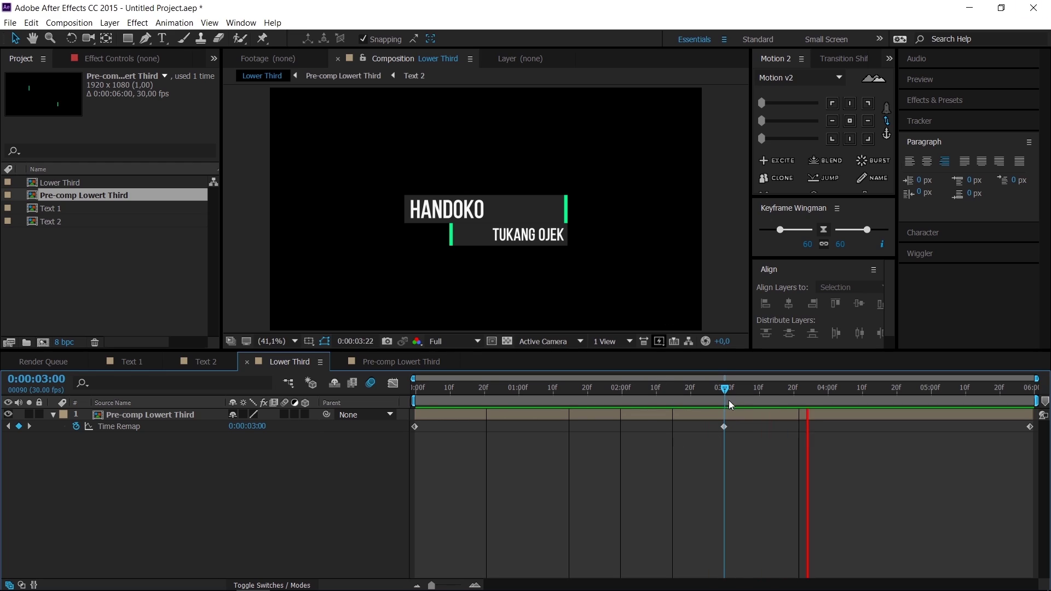
key("space")
left_click_drag(724, 389, 721, 400)
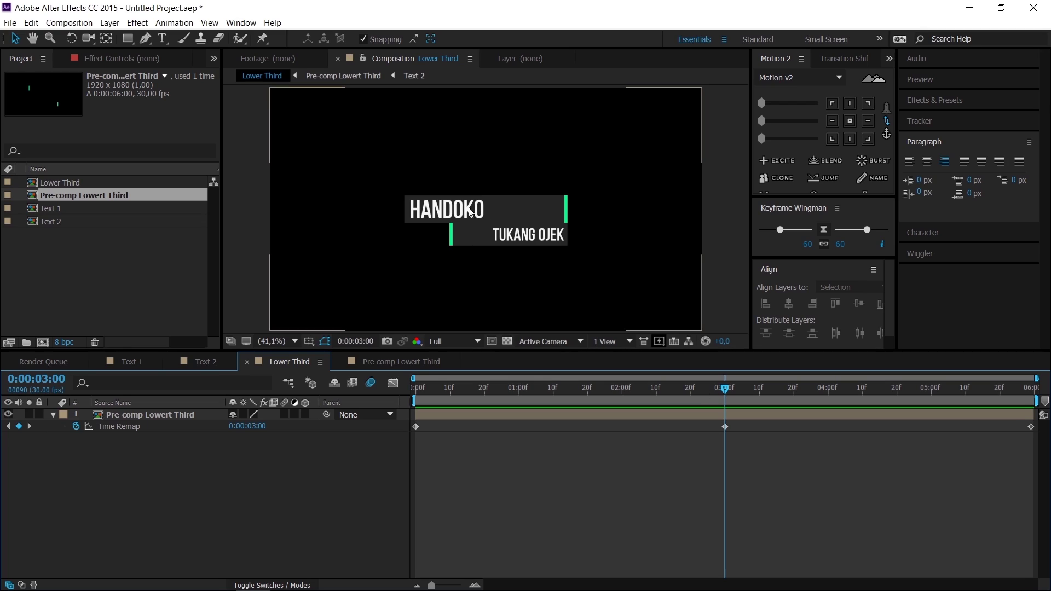
Centre the name text in the Text 1 composition, then preview the Lower Third again.
left_click(127, 362)
left_click_drag(476, 216, 578, 216)
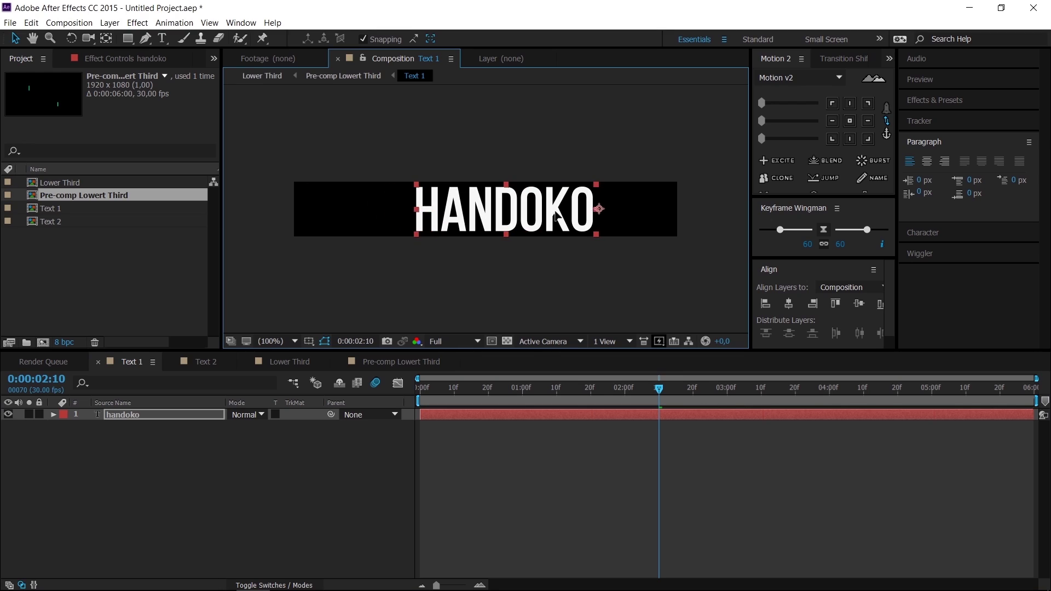
left_click(205, 362)
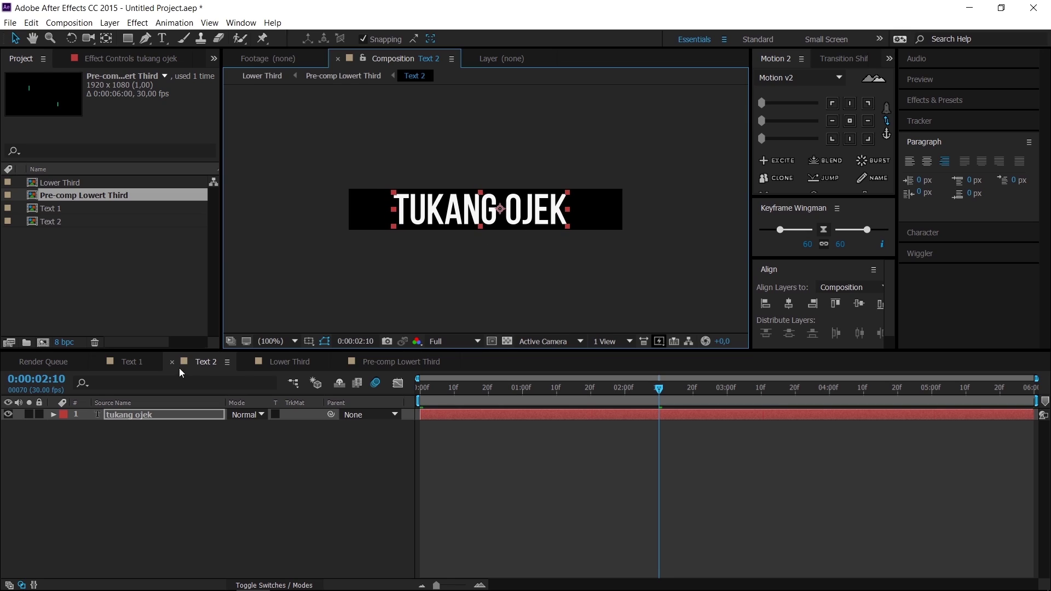
left_click(271, 362)
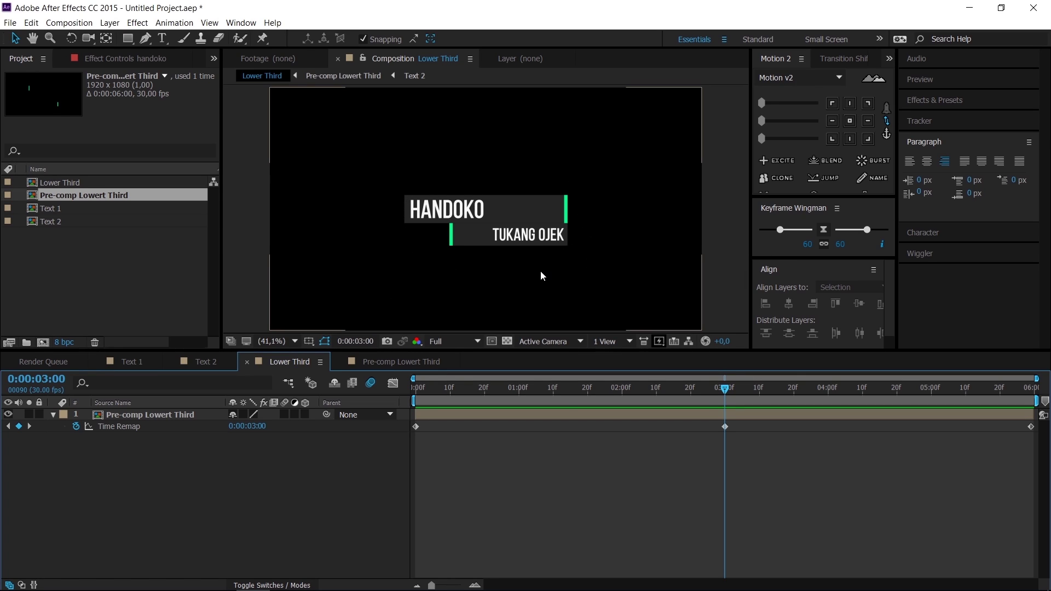
left_click(615, 388)
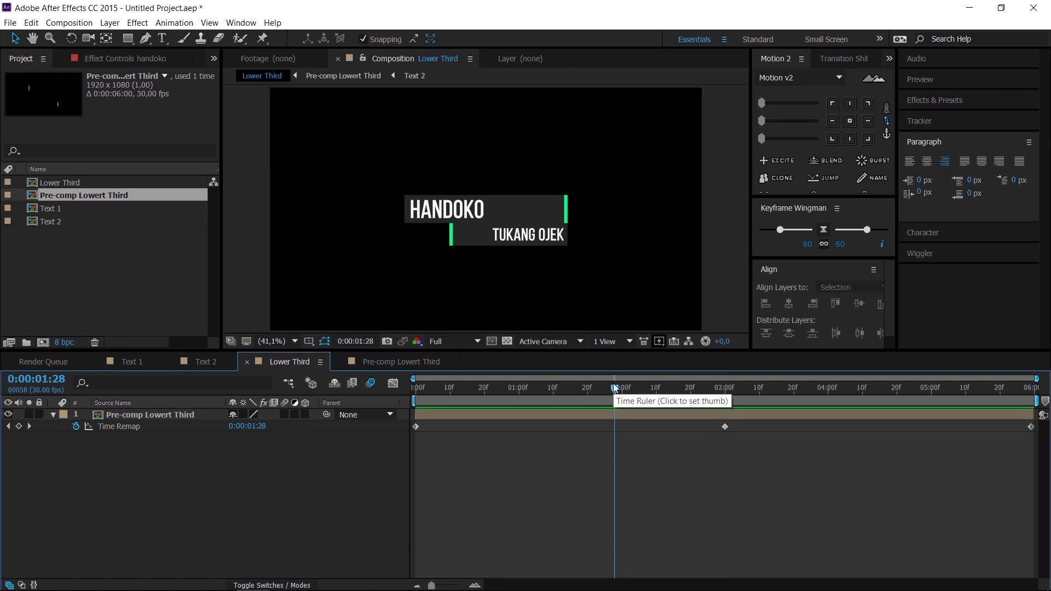
key("space")
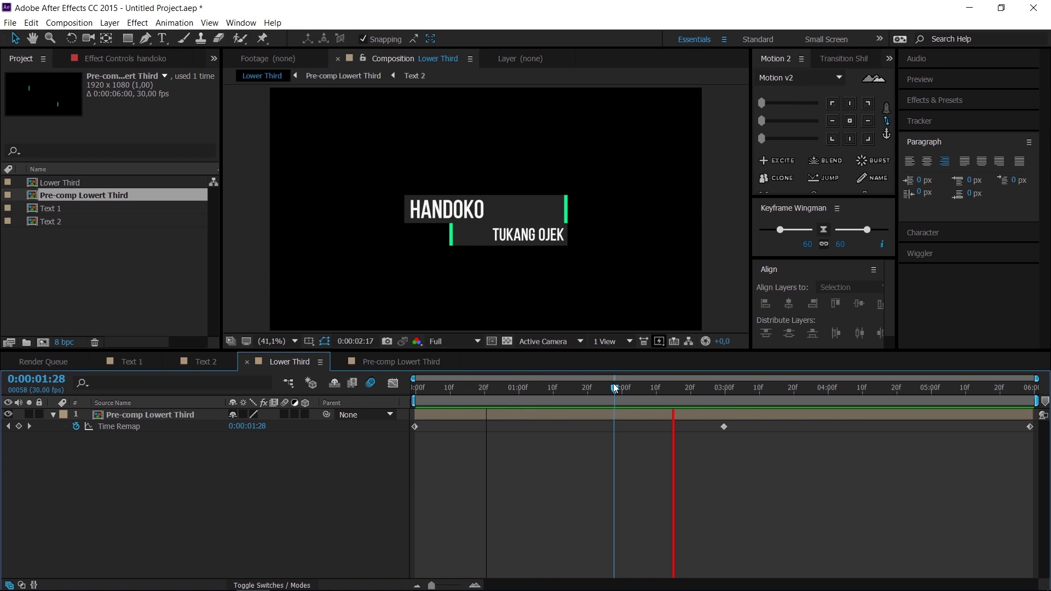
left_click_drag(707, 389, 729, 396)
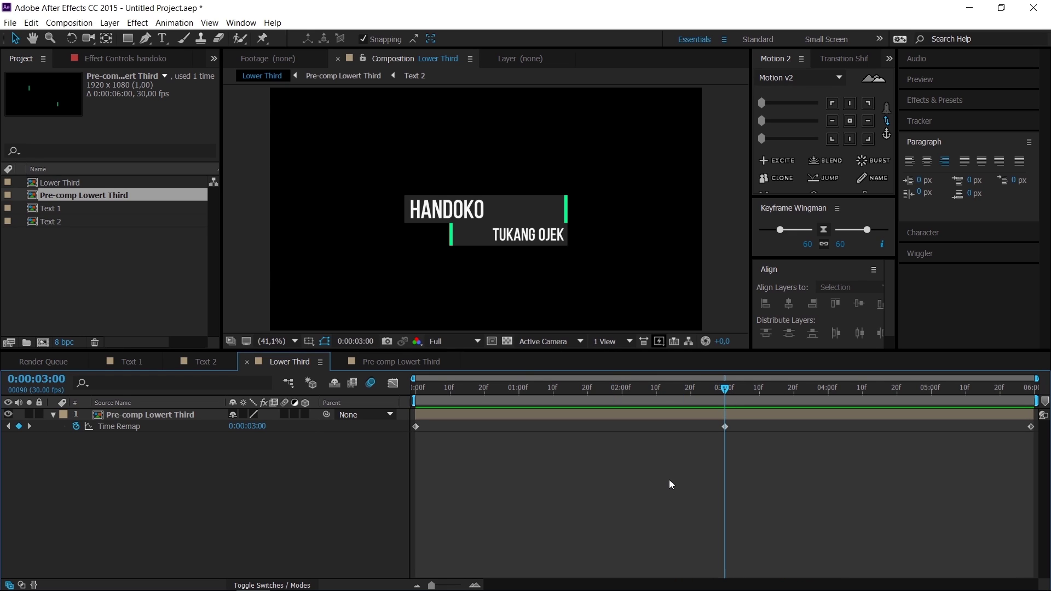
left_click(694, 392)
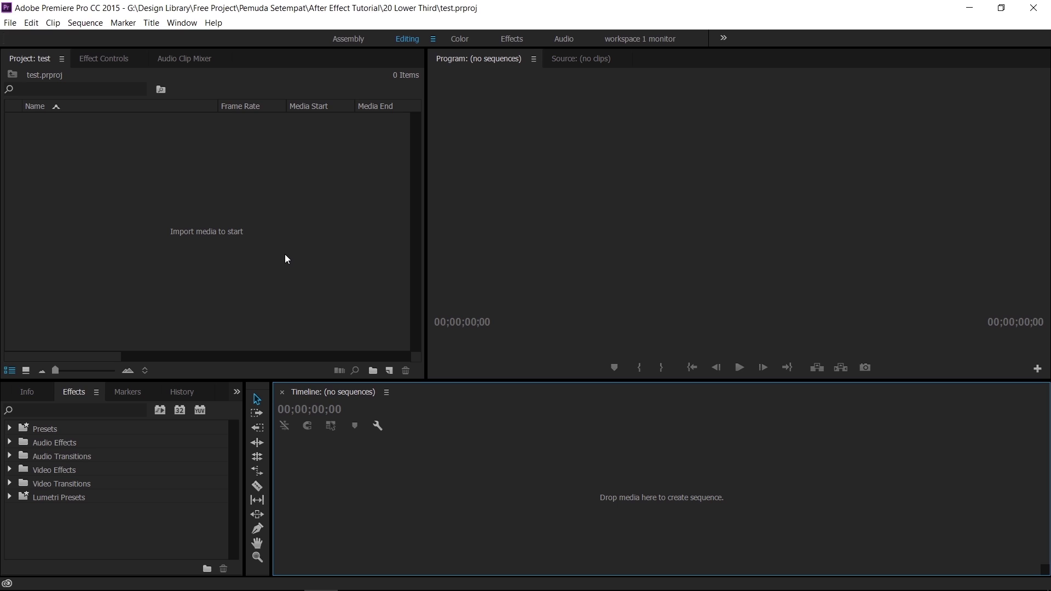
Import the Lower Third composition from contoh 2.aep in the 20 Lower Third folder.
key("ctrl+i")
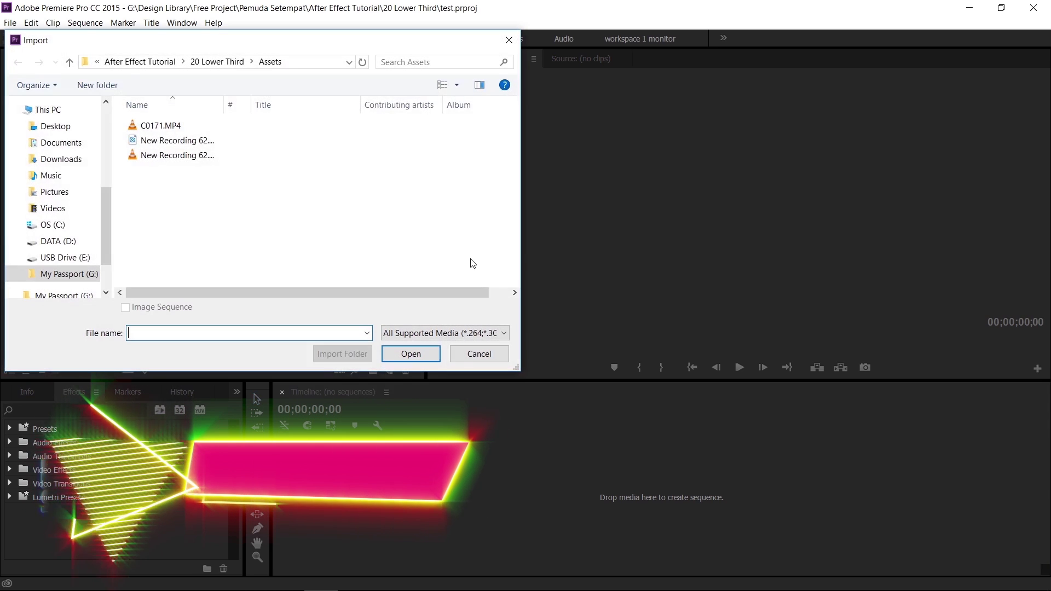
left_click(209, 63)
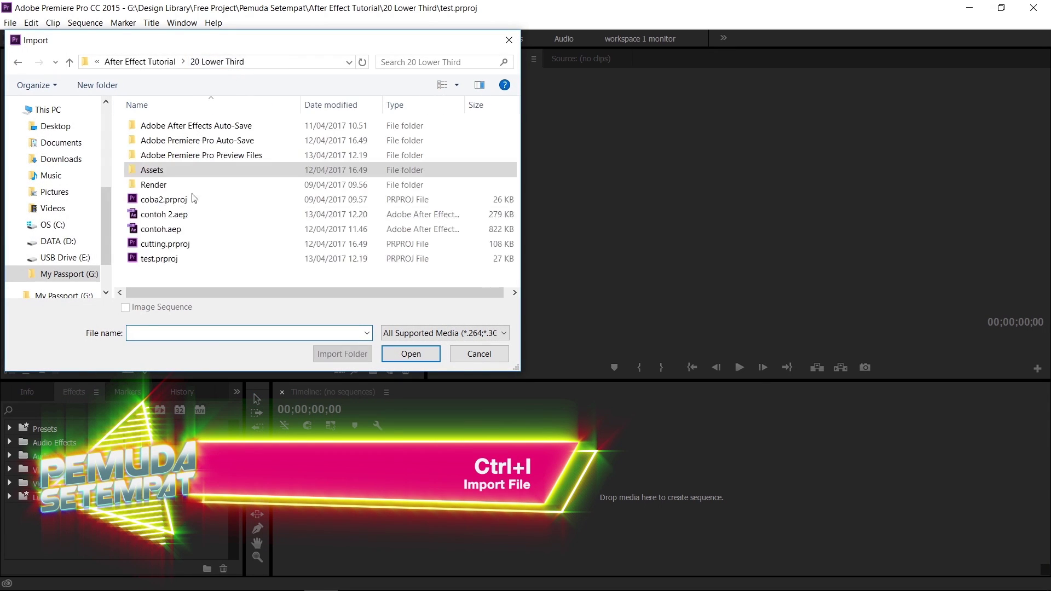
double_click(160, 213)
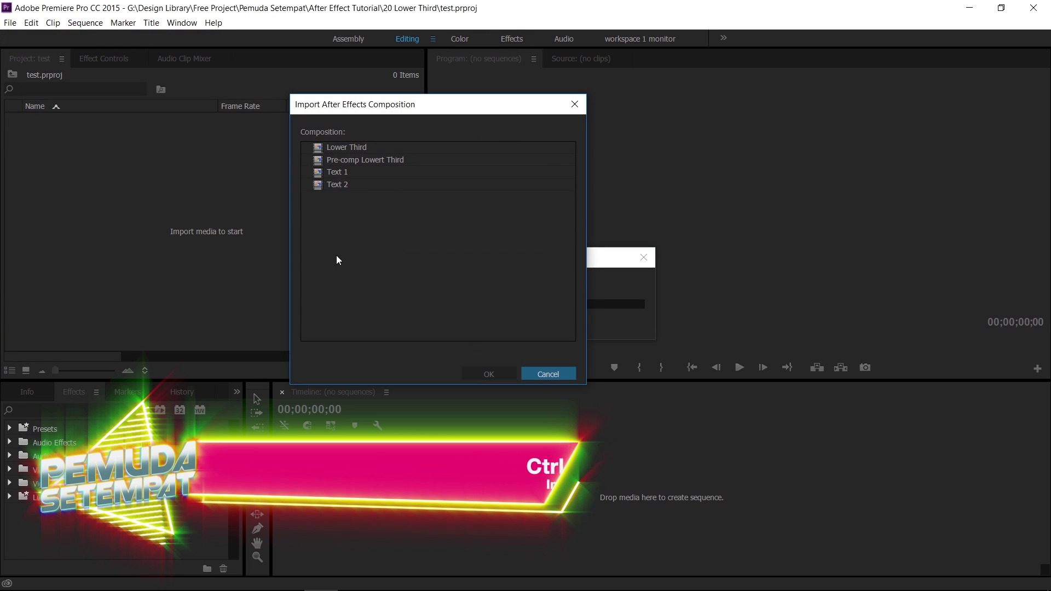
left_click(347, 147)
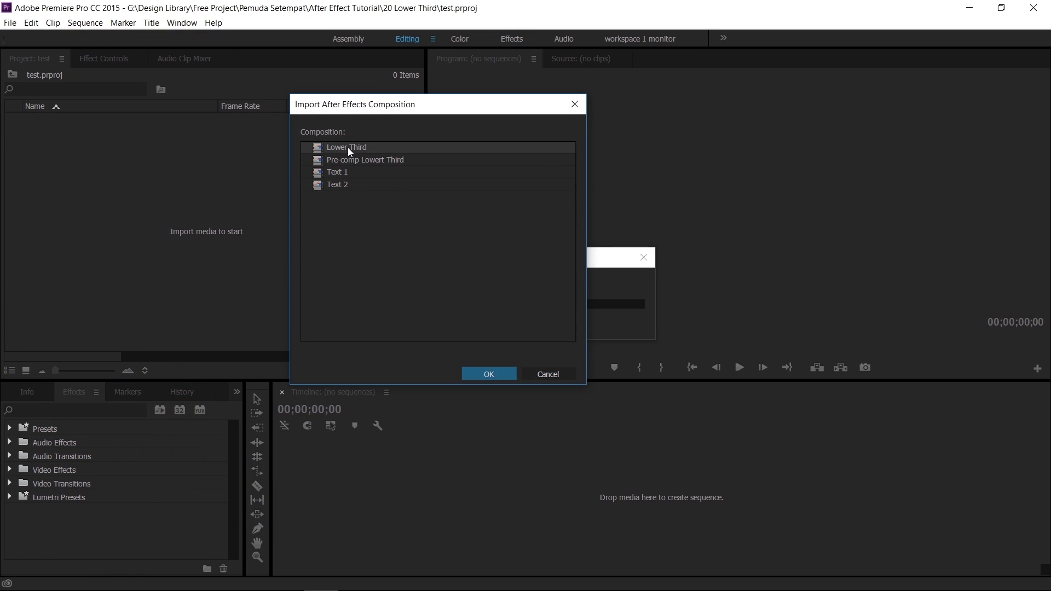
left_click(350, 162)
left_click(340, 150)
left_click(488, 372)
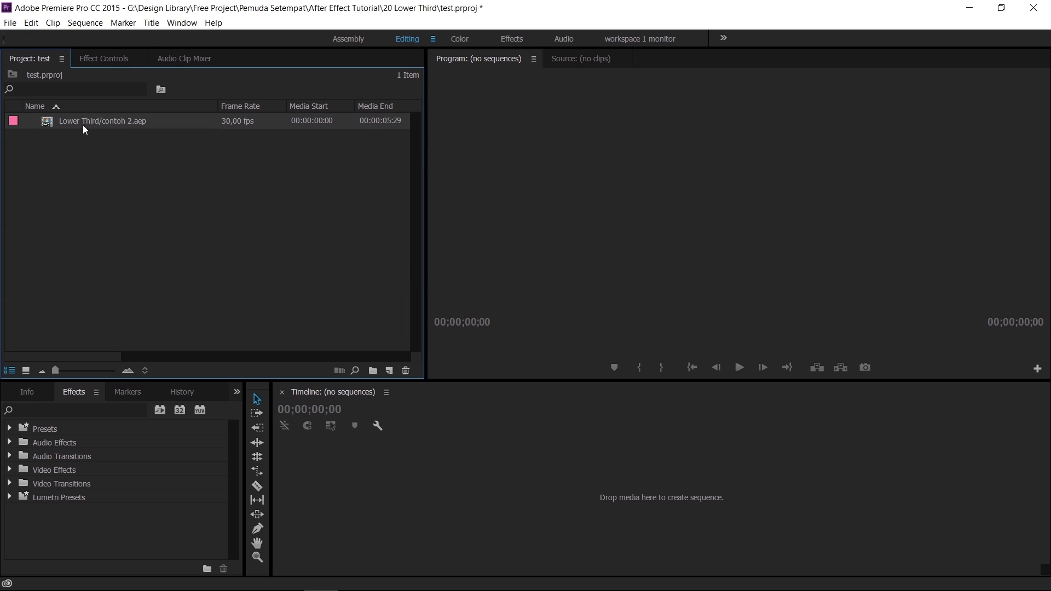
Create a DSLR 1080p30 sequence and place the Lower Third clip at its start, keeping existing settings.
left_click(389, 371)
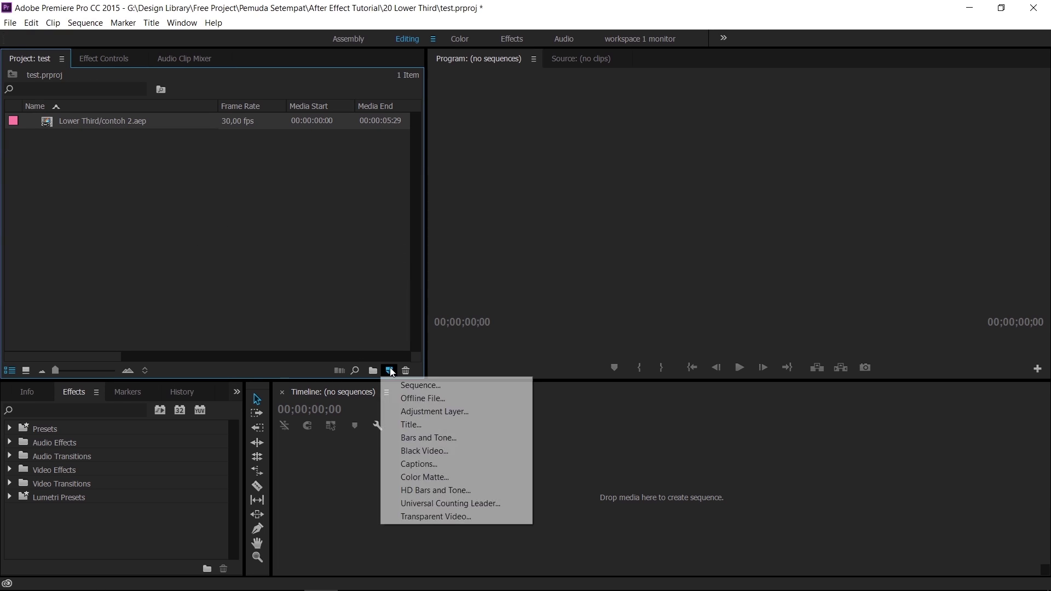
left_click(415, 385)
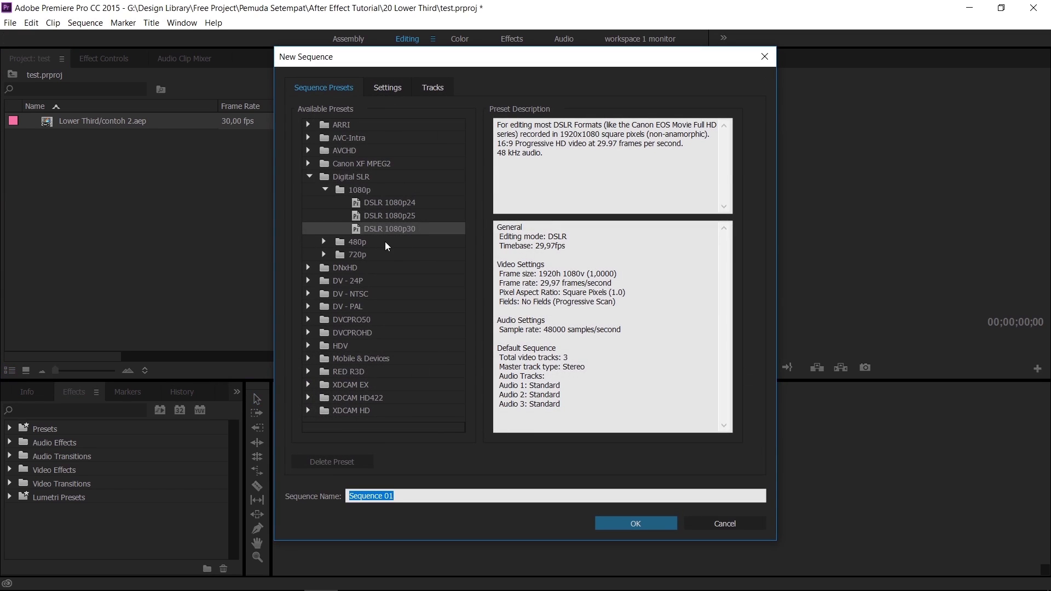
left_click(631, 527)
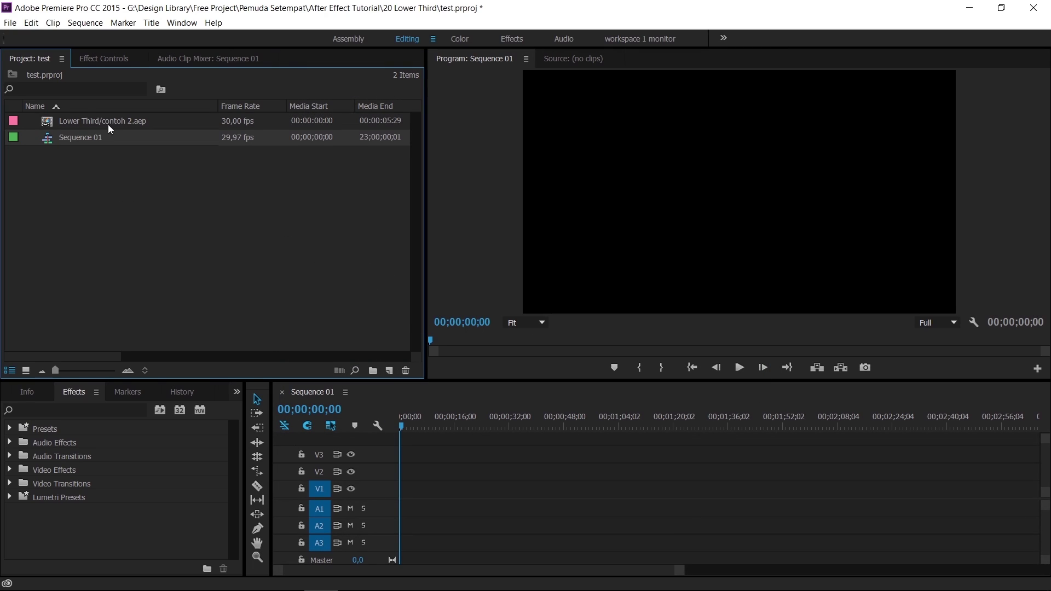
left_click_drag(98, 119, 405, 496)
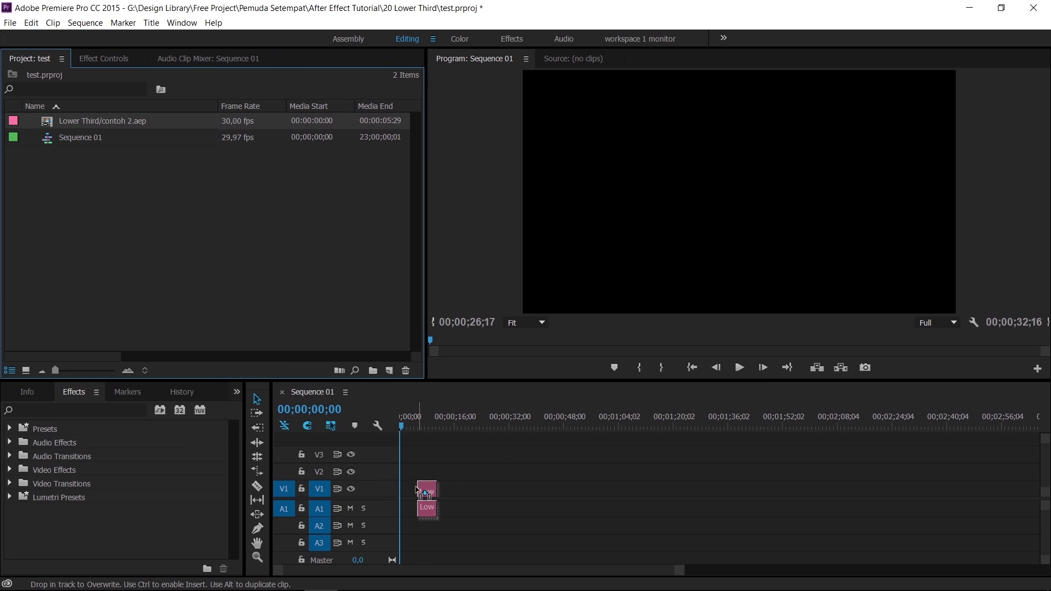
left_click_drag(408, 496, 408, 496)
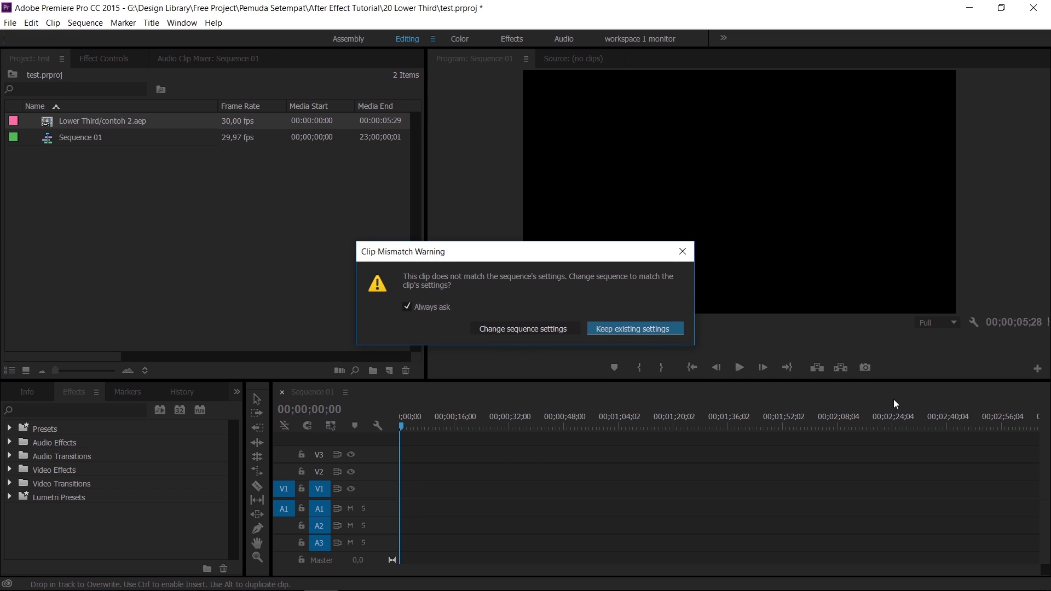
left_click(620, 327)
Zoom the timeline onto the clip and play the sequence from the start.
left_click(682, 571)
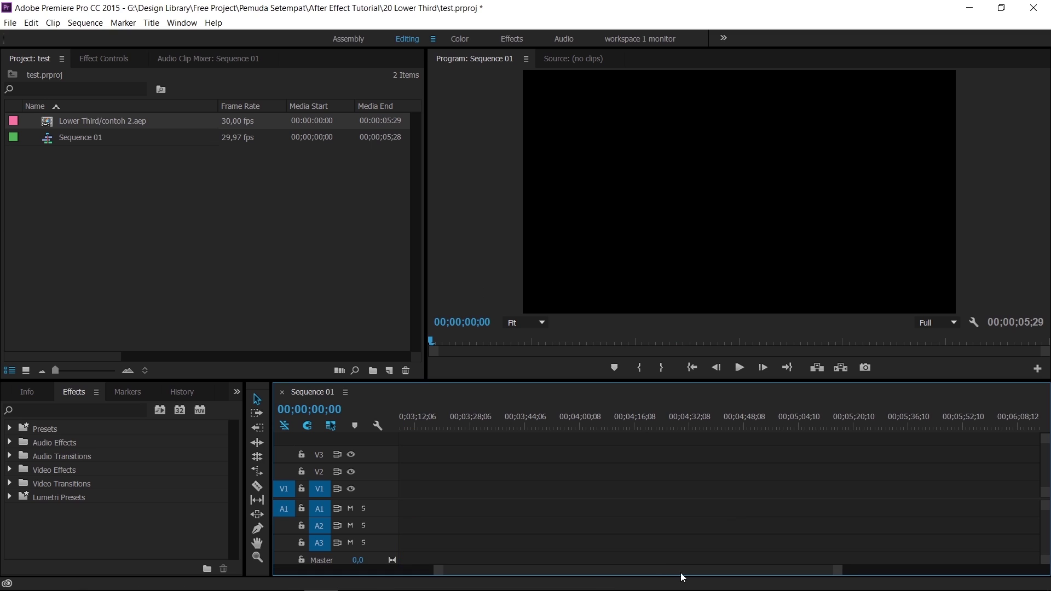
left_click_drag(748, 579, 577, 567)
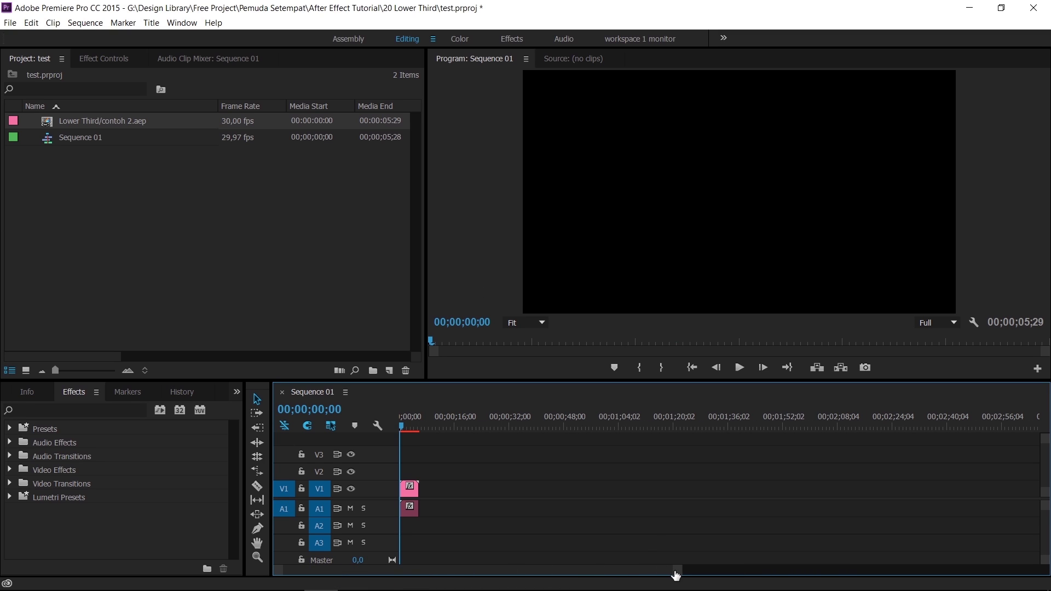
left_click_drag(675, 572, 390, 572)
left_click(450, 427)
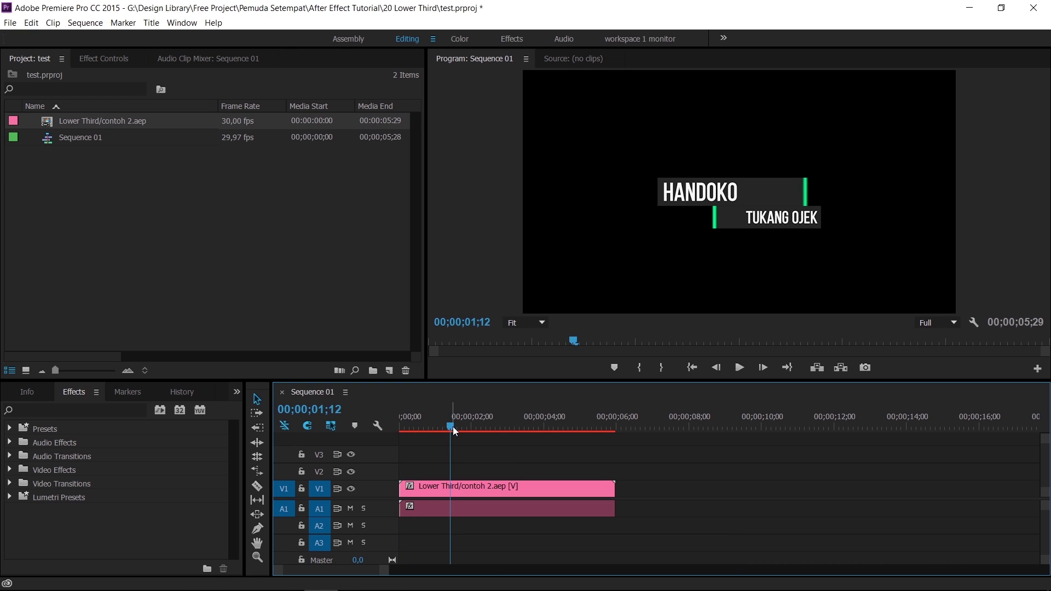
left_click_drag(452, 426, 401, 426)
key("space")
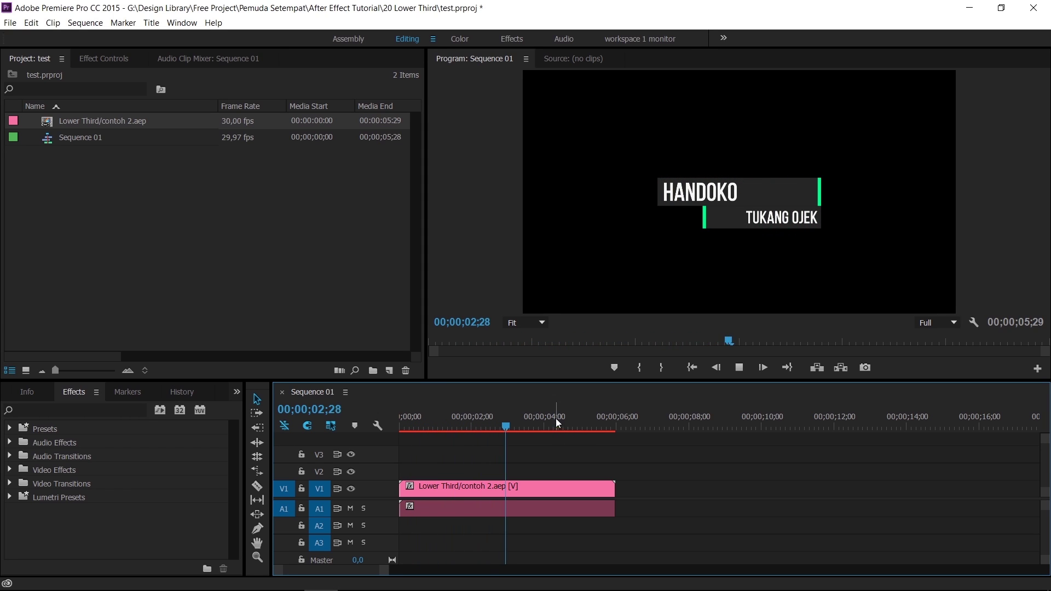
left_click_drag(508, 426, 389, 429)
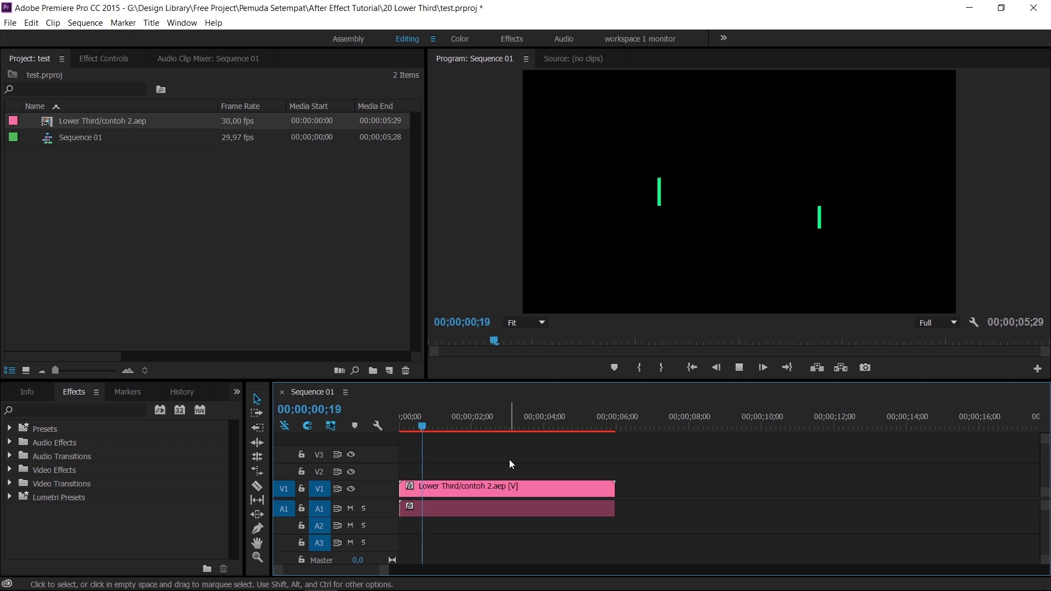
key("space")
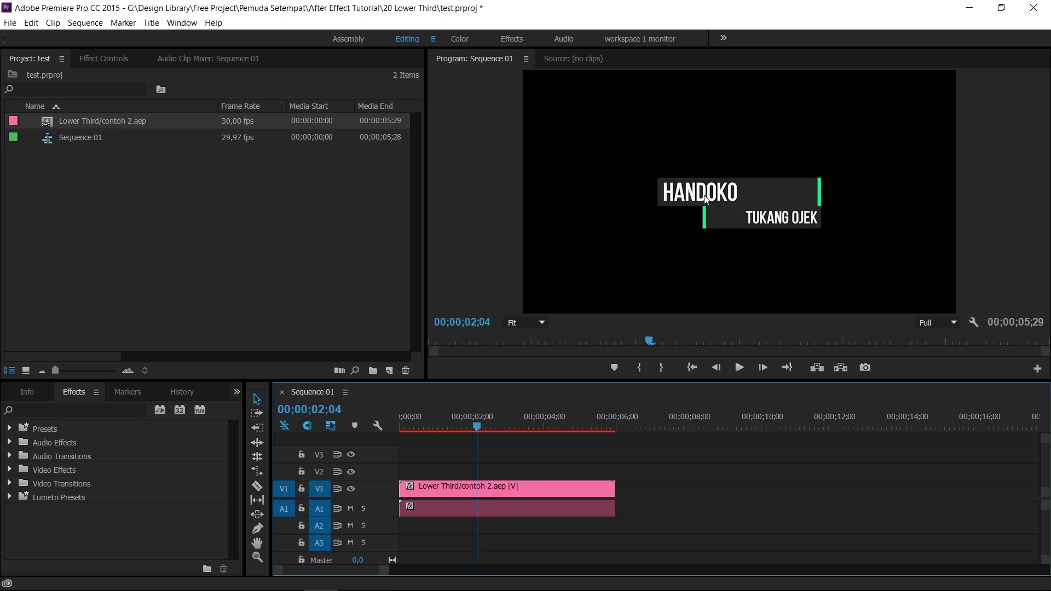
In the Master clip's editable text fields, change the subtitle to YOUTUBER and the title to PEMUDA SETEMPAT.
left_click(508, 487)
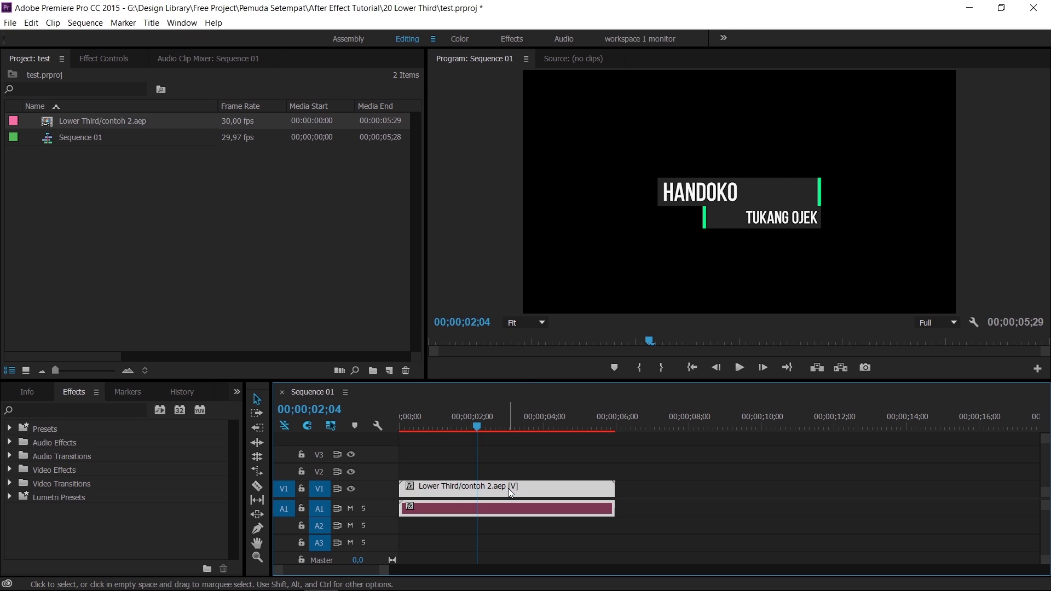
left_click(104, 61)
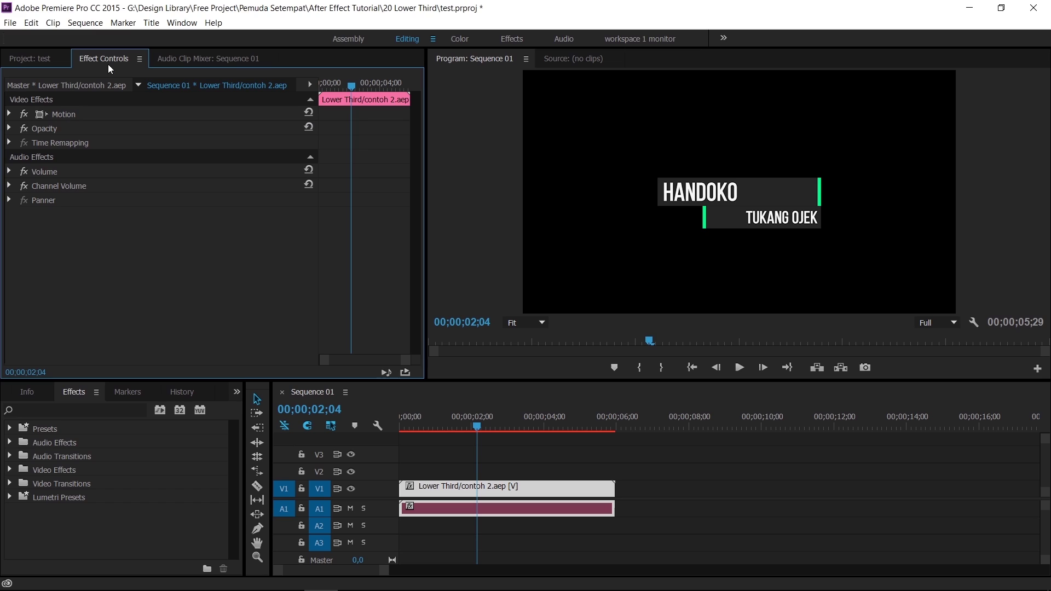
left_click(40, 86)
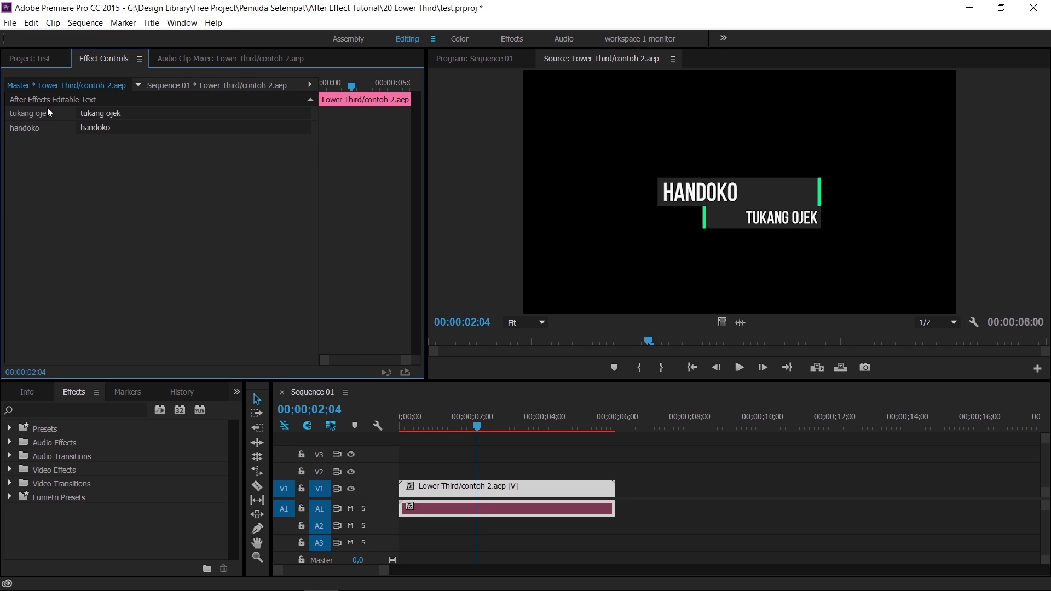
left_click(137, 113)
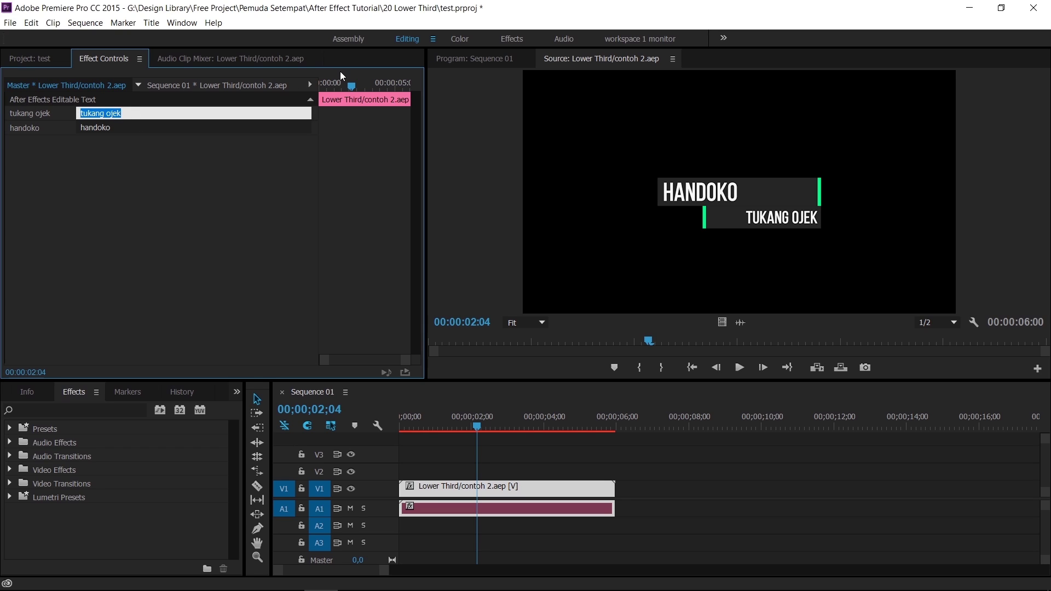
type("youtuber")
left_click(197, 127)
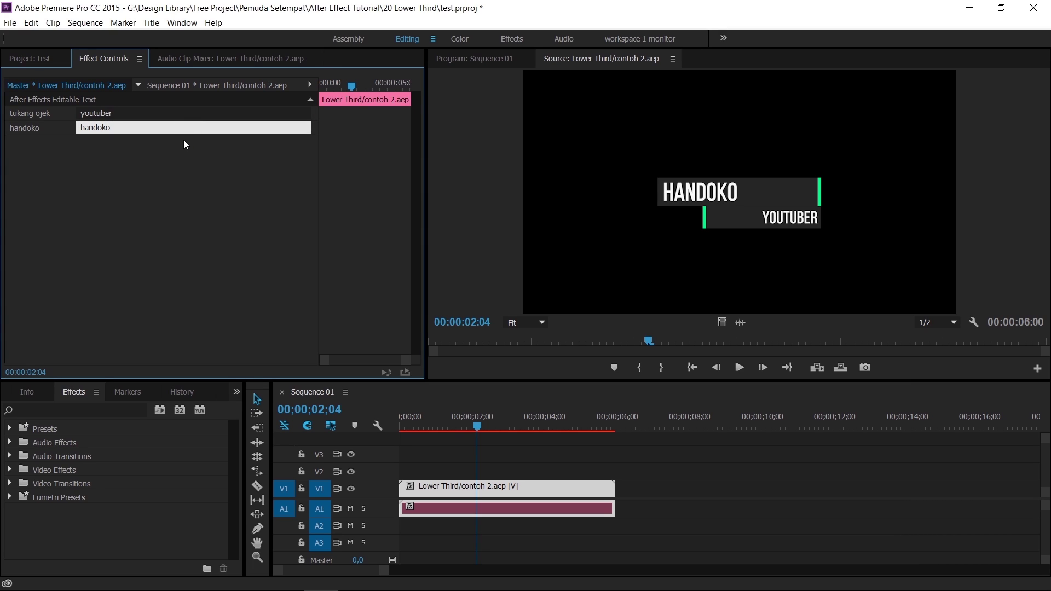
double_click(177, 127)
type("pemuda setempat")
left_click(163, 215)
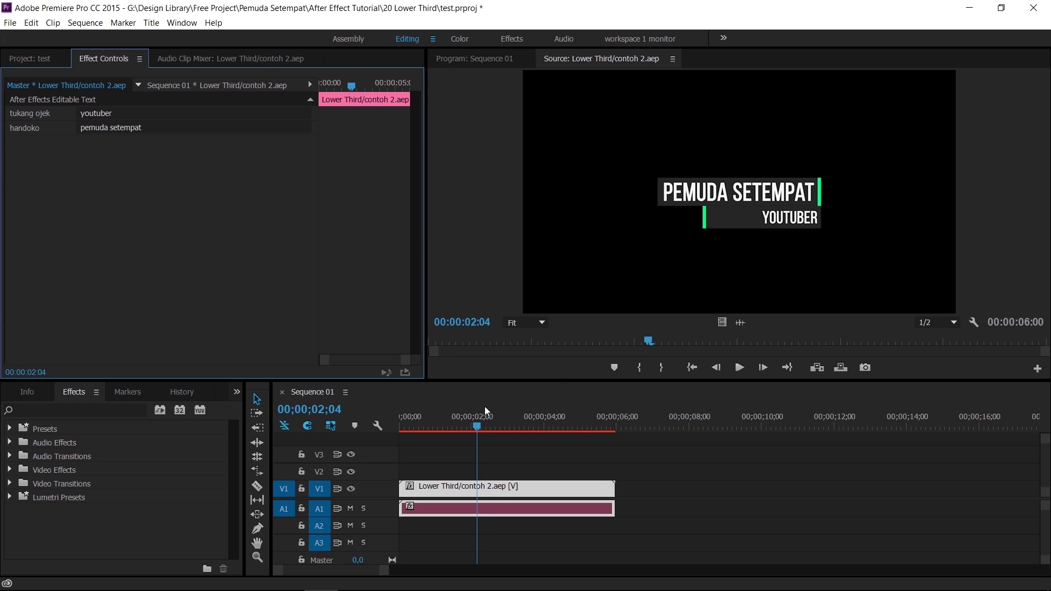
left_click_drag(484, 408, 480, 427)
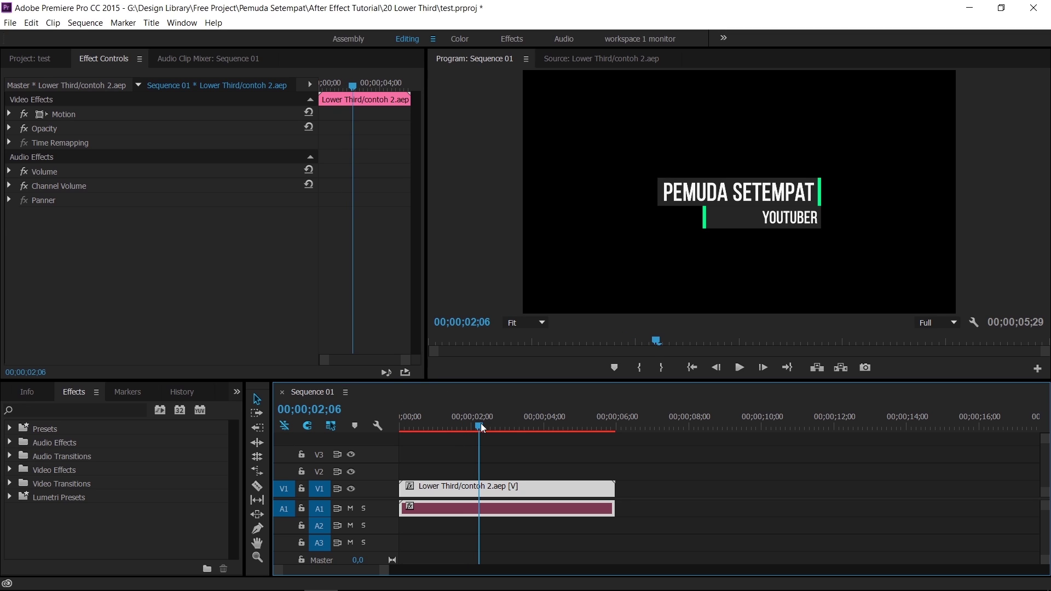
Play the sequence and park at 00;00;03;28 where the title is fully shown.
left_click(85, 85)
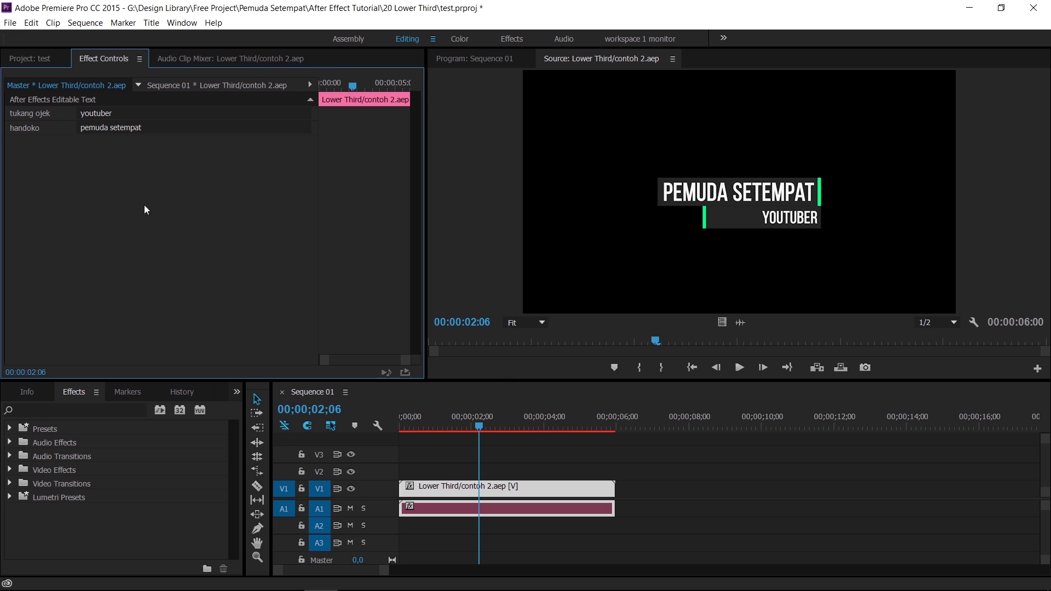
left_click_drag(486, 428, 388, 423)
key("space")
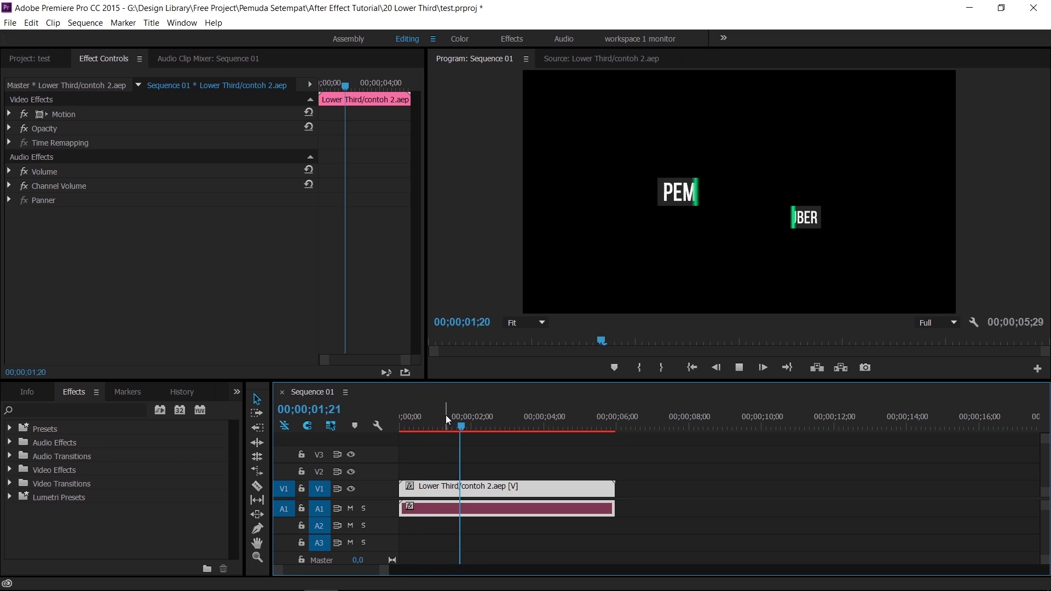
left_click(543, 428)
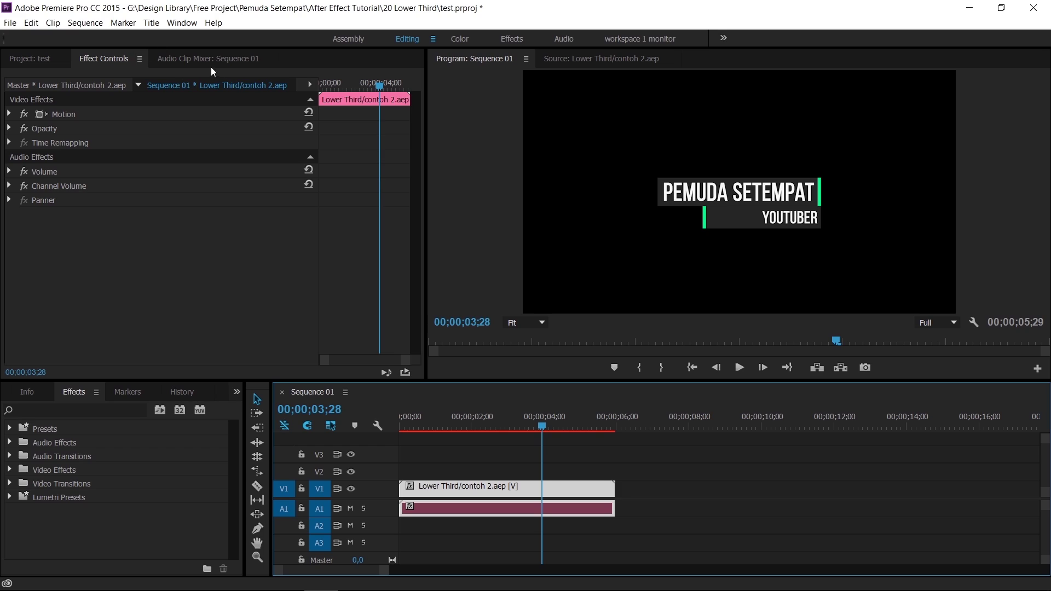
Drag the lower third left and down via Motion, then play it back from the start.
left_click(62, 115)
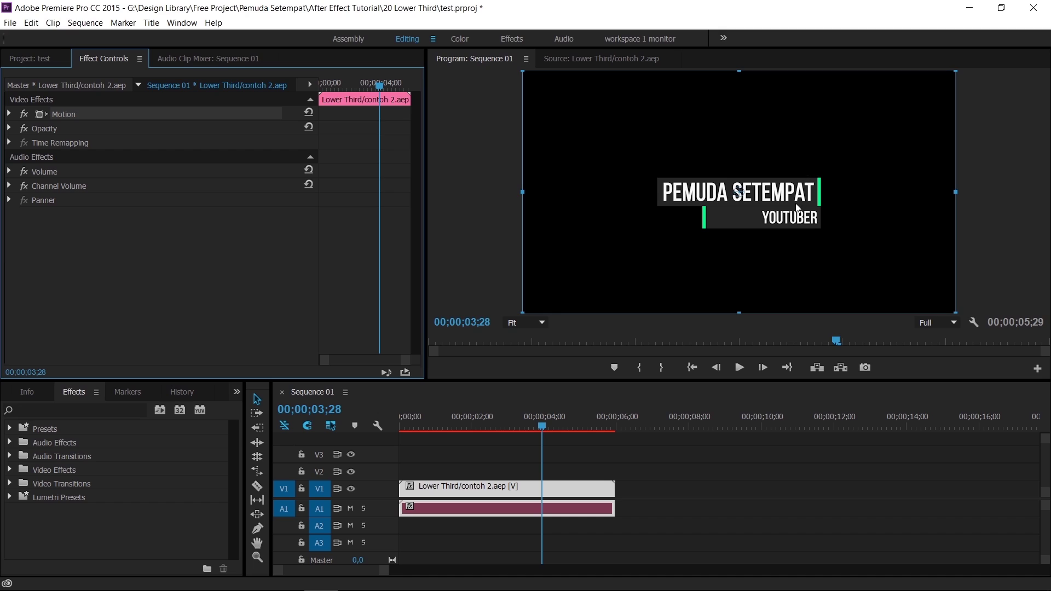
mouse_move(795, 207)
left_mouse_down()
mouse_move(669, 274)
mouse_move(689, 263)
left_mouse_up()
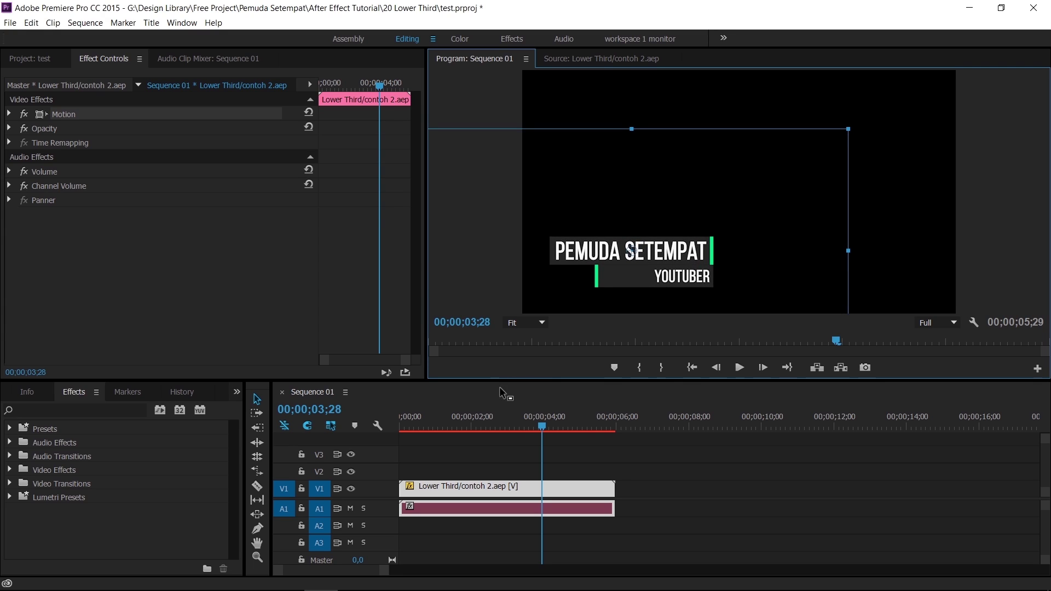
left_click_drag(542, 422, 363, 422)
key("space")
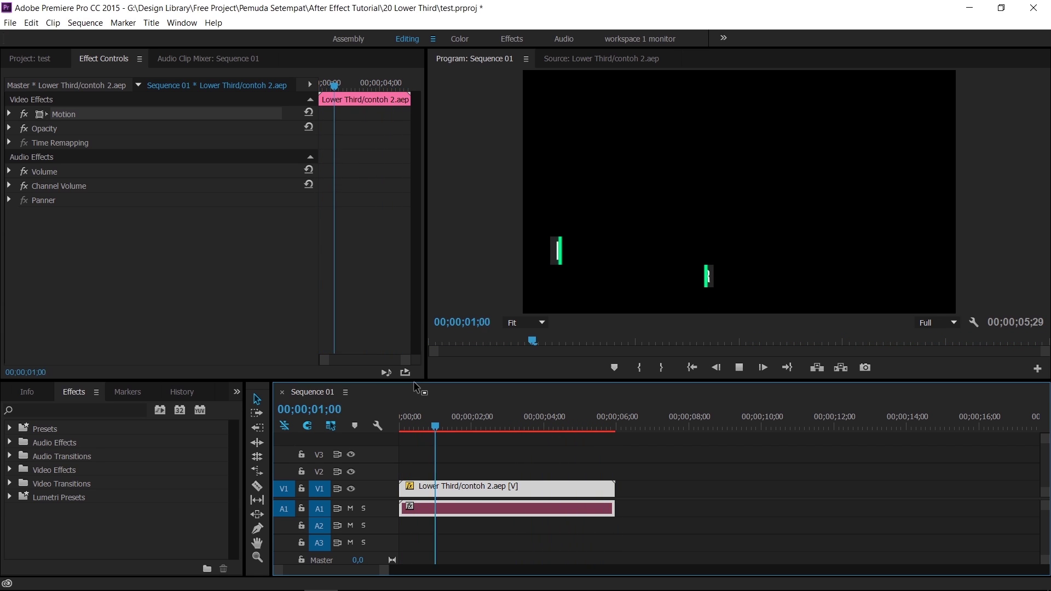
key("space")
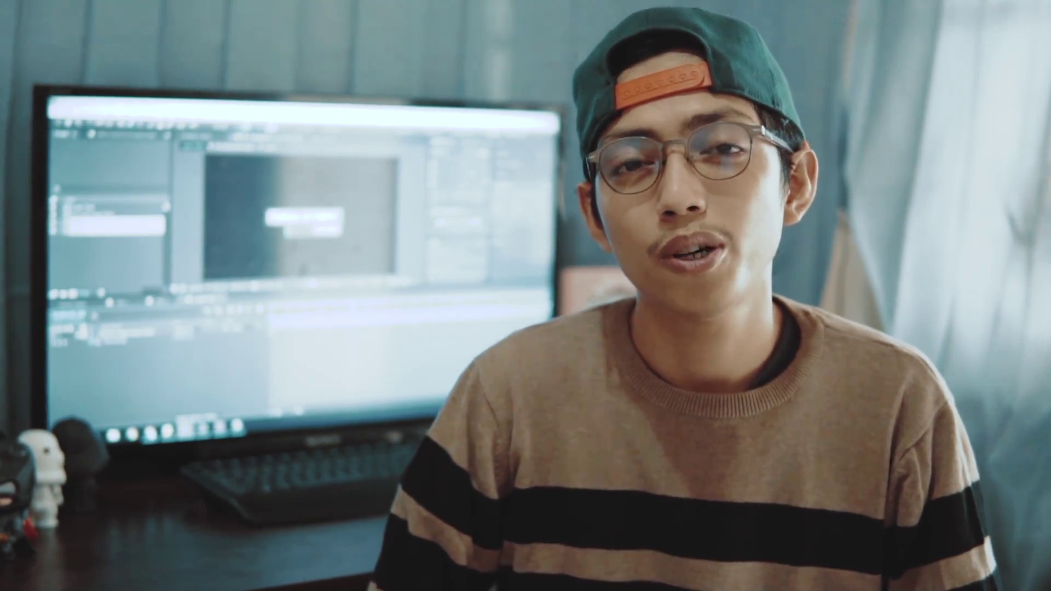